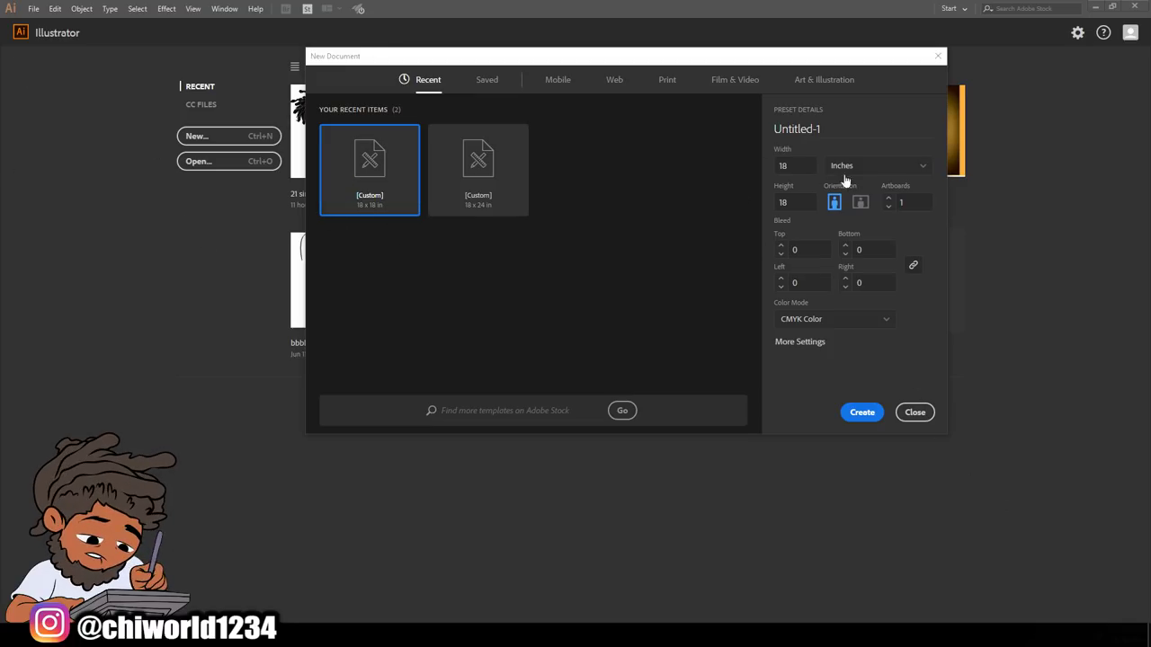
- Create an 18 x 18 inch CMYK document with one artboard and set the stroke color to magenta
left_click(860, 416)
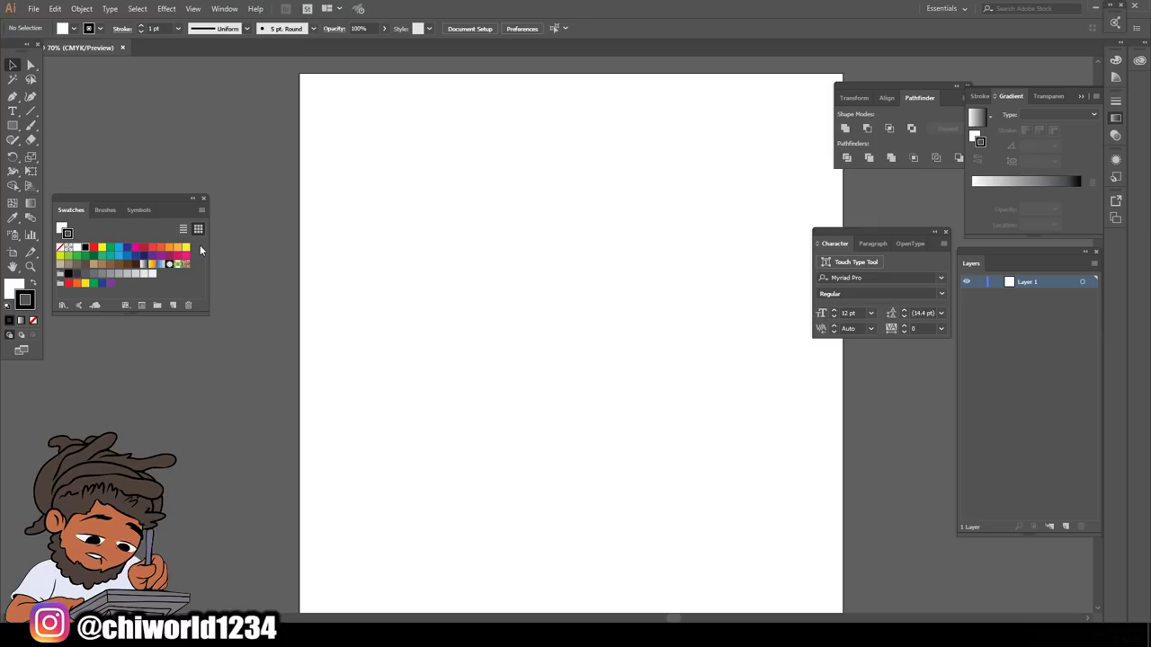
left_click(136, 249)
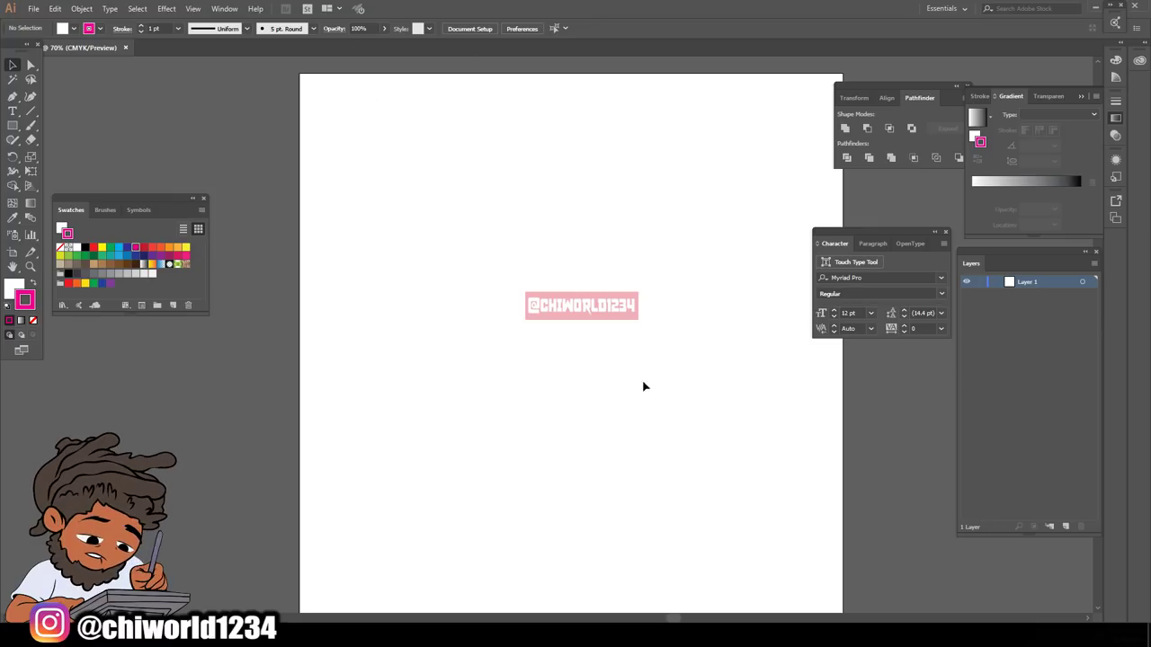
scroll(509, 276, "down", 1)
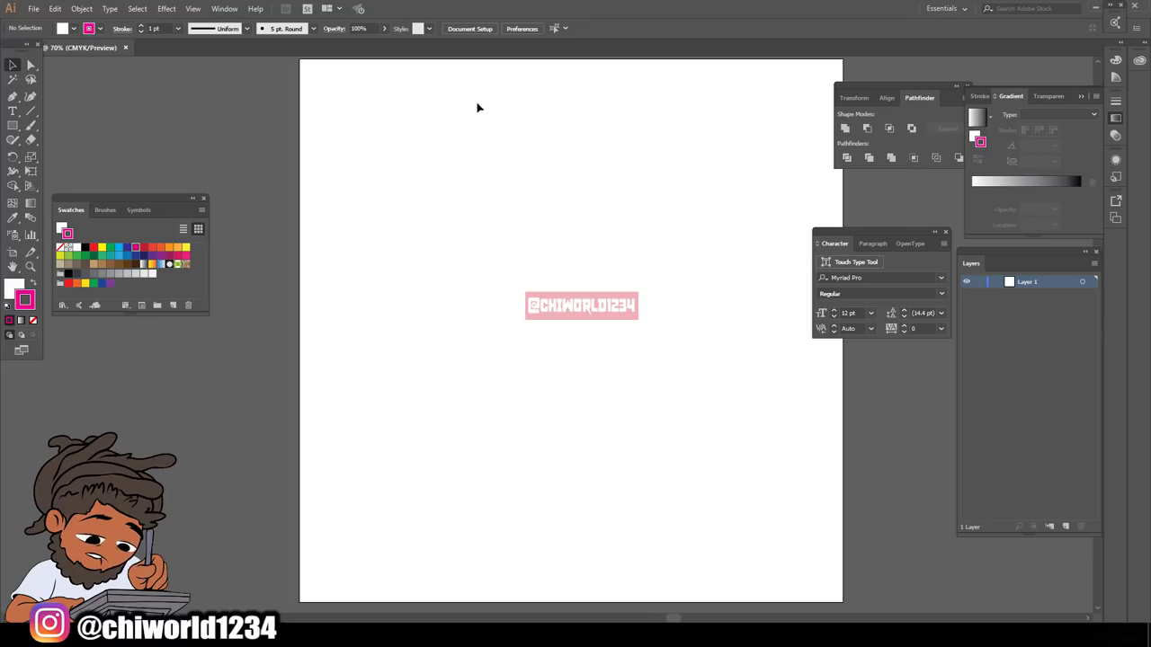
- Create a calligraphic brush with a pressure-controlled size of 3 pt and 3 pt variation, and activate the Paintbrush tool
left_click(314, 29)
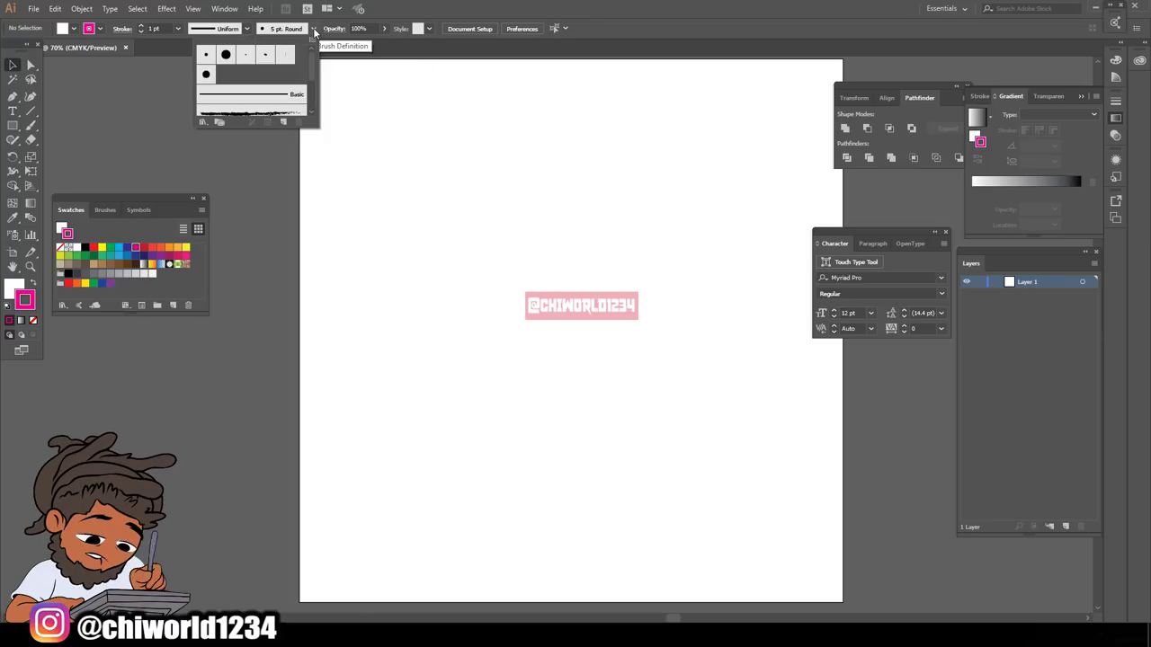
left_click(282, 124)
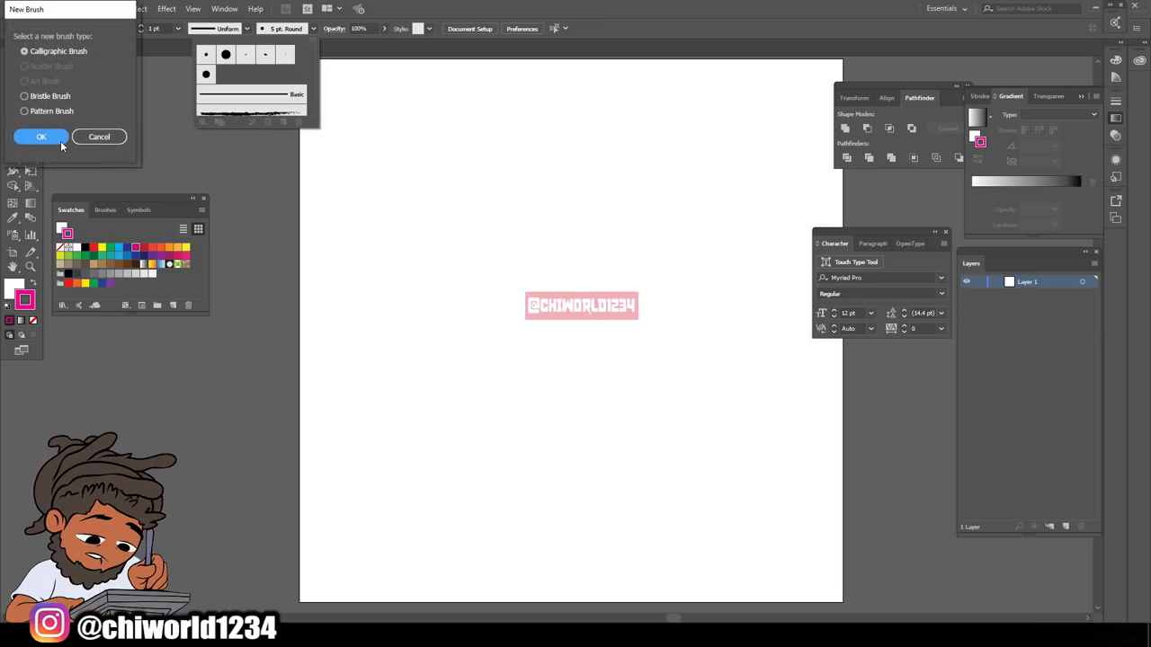
left_click(43, 138)
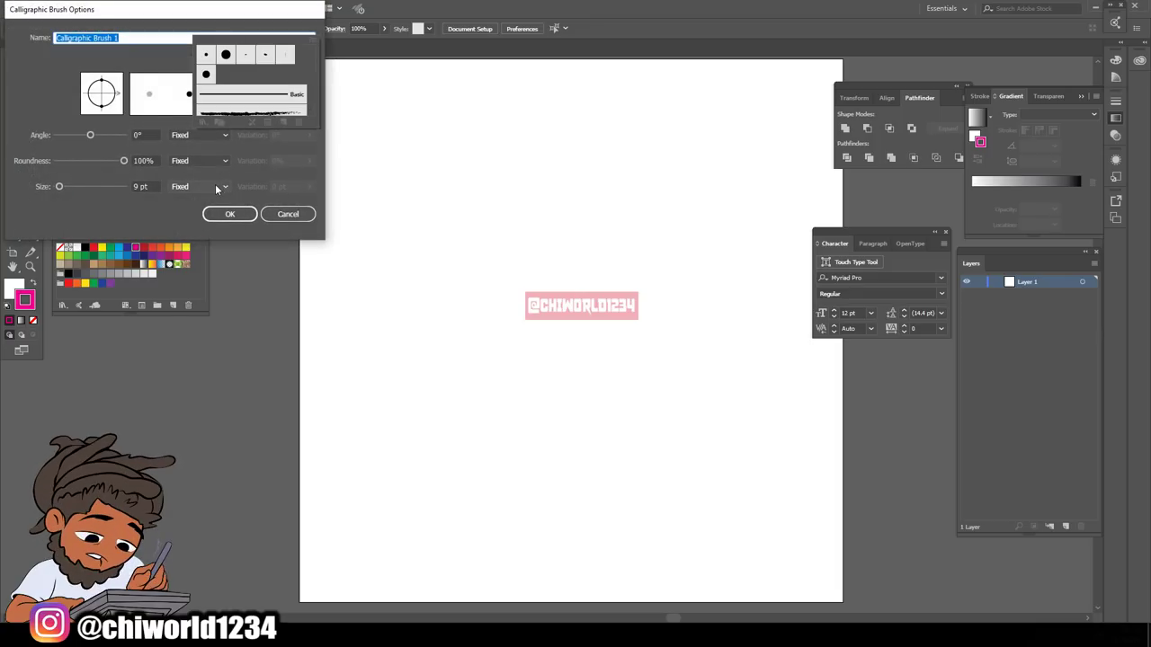
left_click(216, 188)
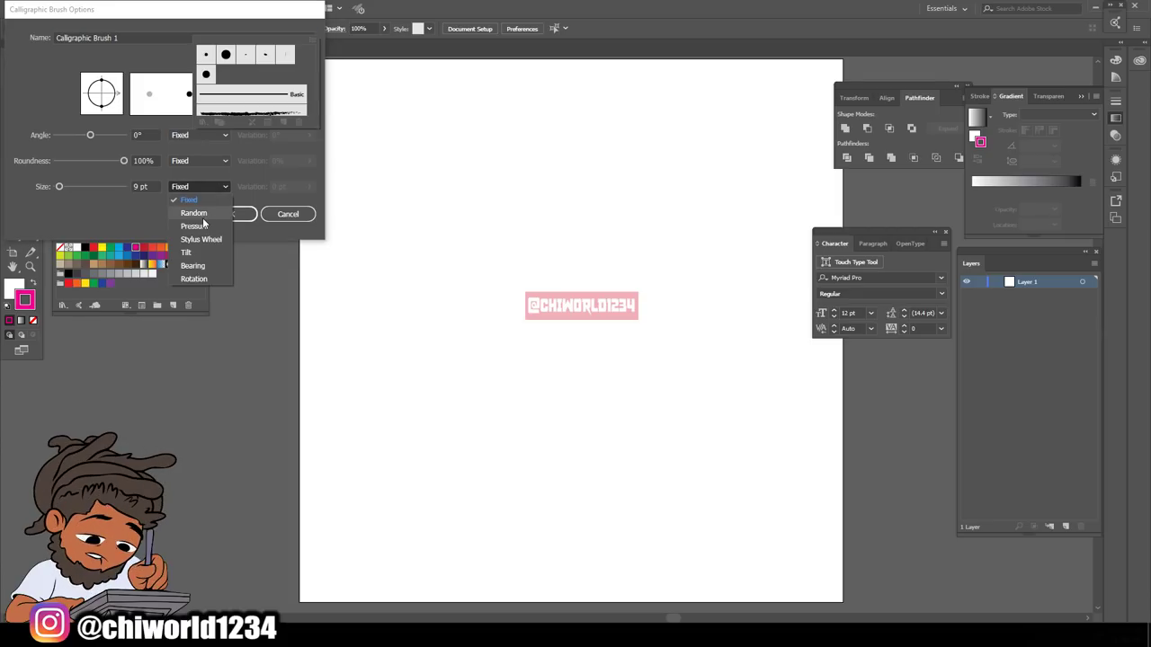
left_click(191, 217)
left_click(140, 186)
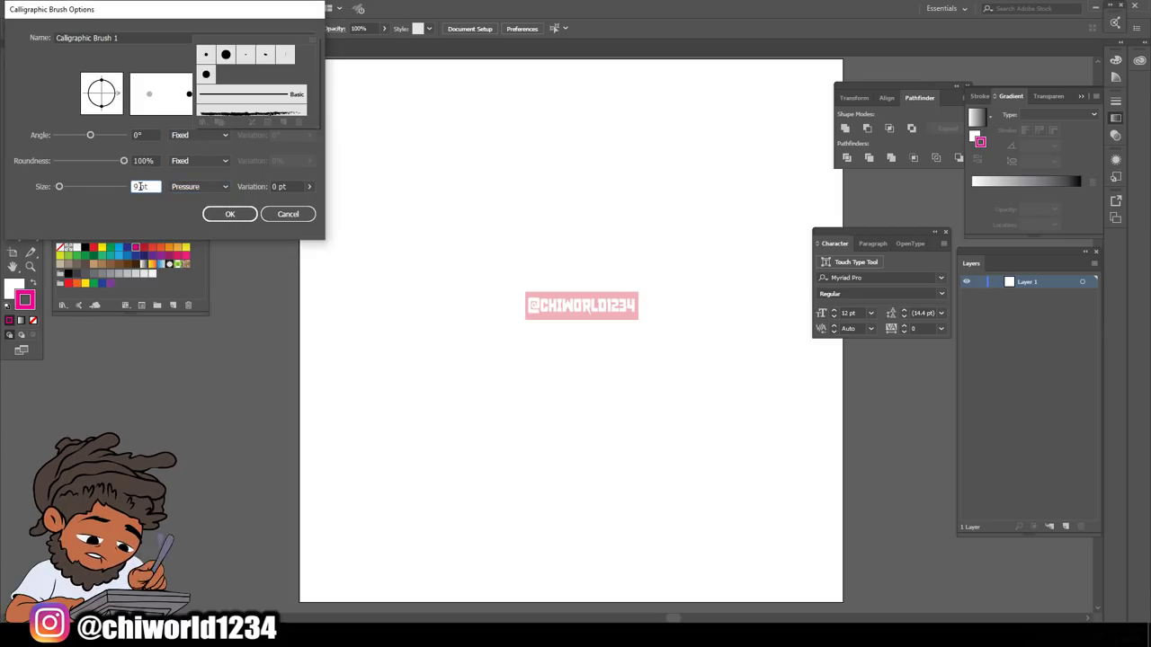
type("3pt")
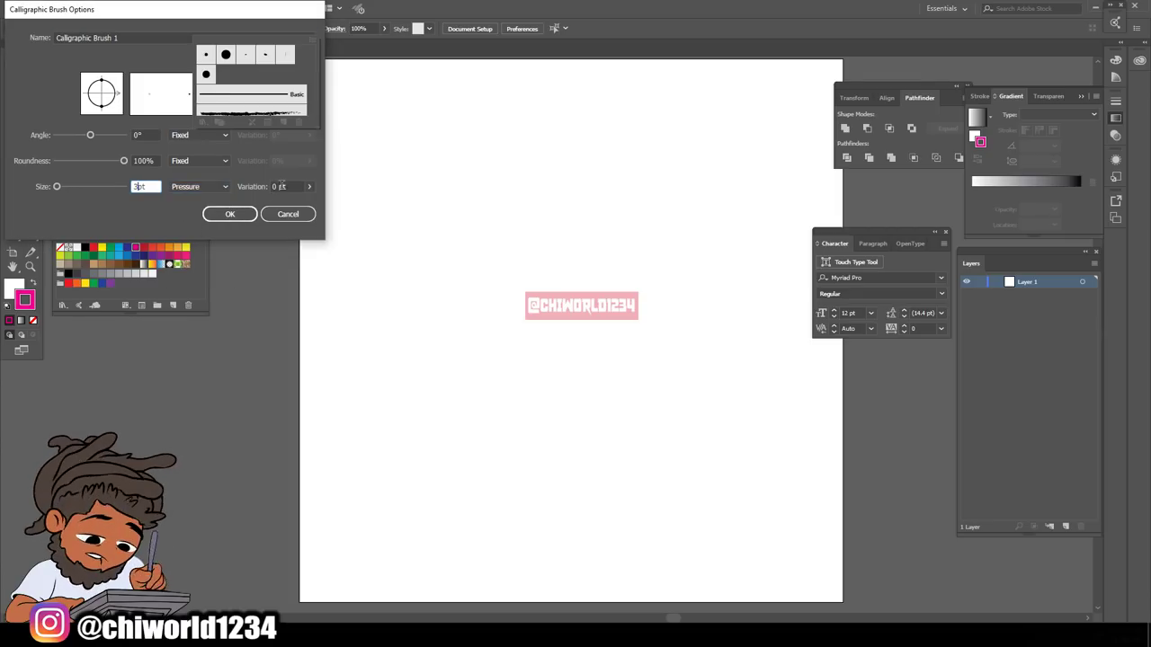
left_click(280, 185)
left_click(227, 214)
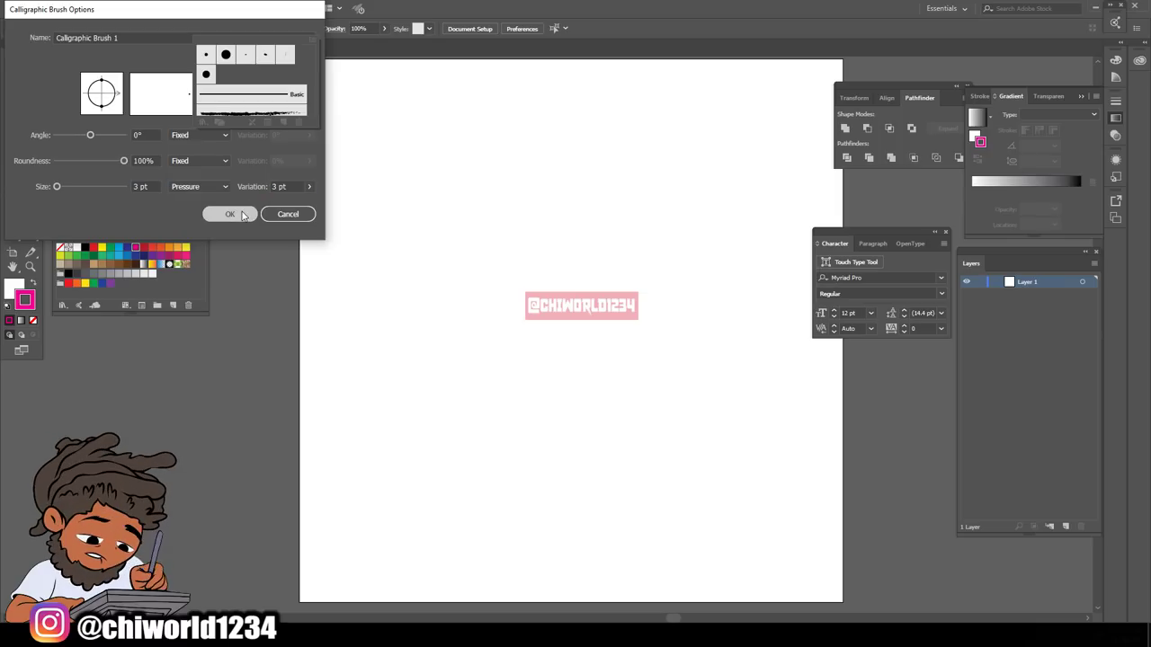
left_click(36, 128)
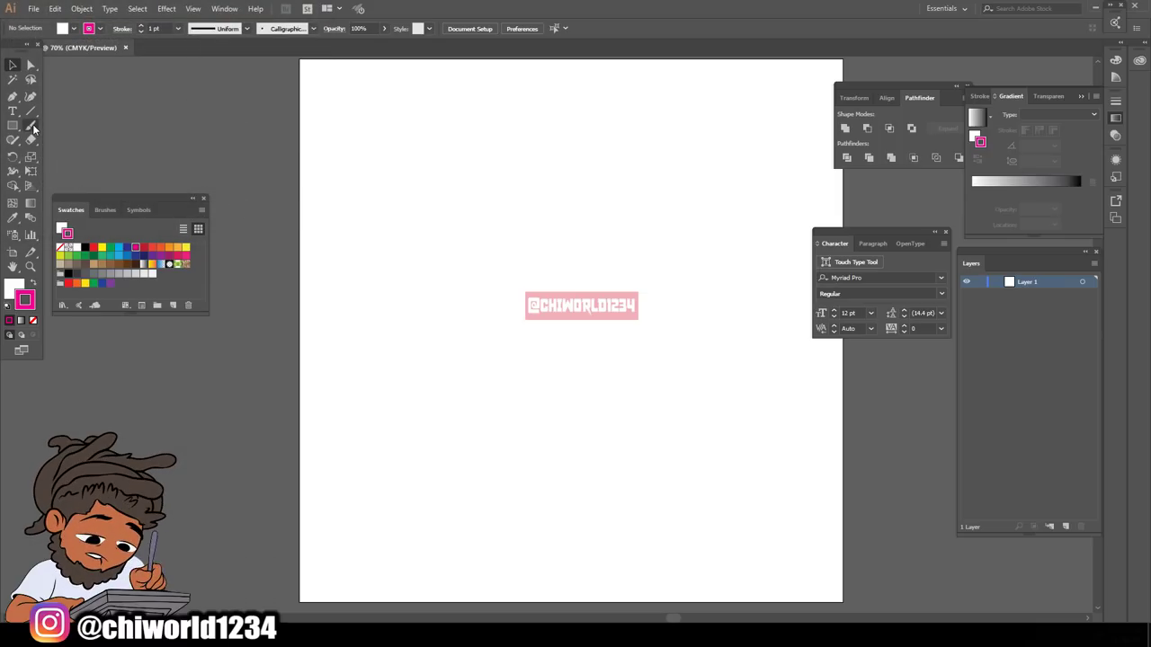
- Test the new brush with several long vertical strokes beside the artboard and undo them
left_click_drag(264, 101, 274, 262)
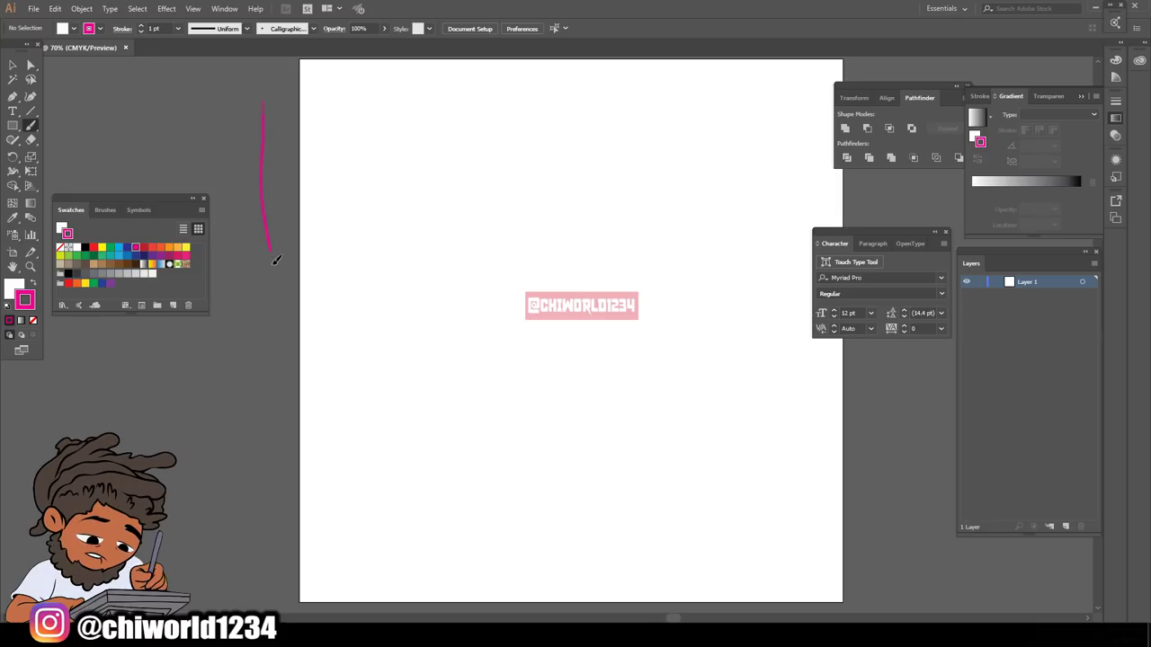
mouse_move(243, 96)
left_mouse_down()
mouse_move(231, 175)
mouse_move(247, 306)
left_mouse_up()
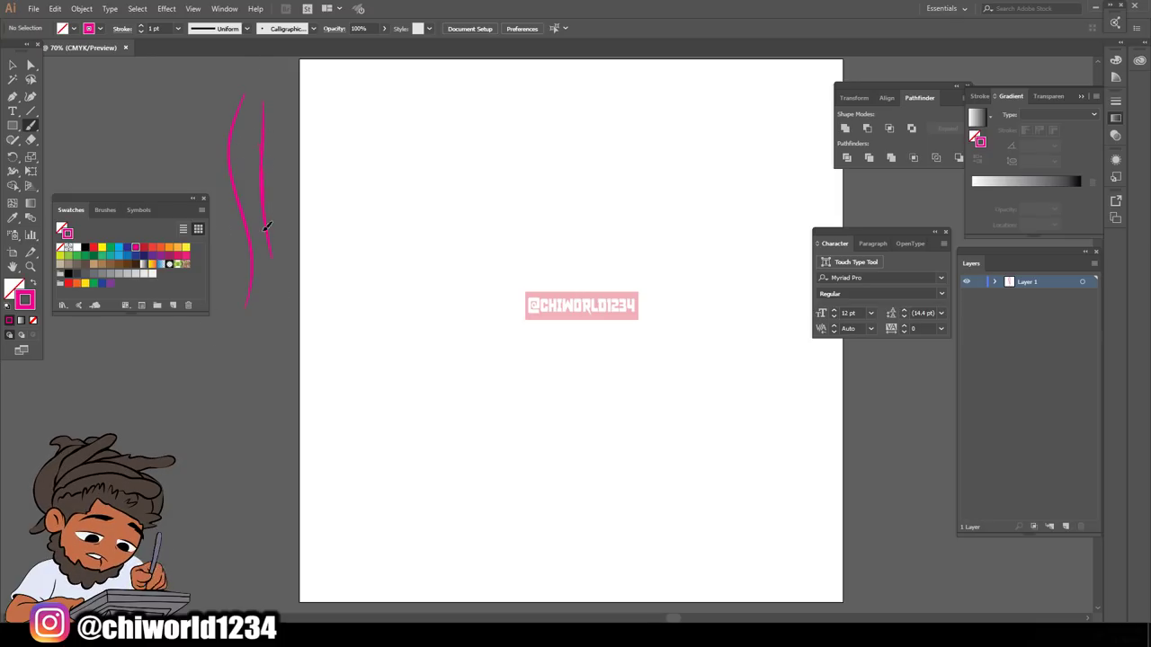
left_click_drag(263, 230, 209, 384)
left_click_drag(234, 187, 238, 349)
left_click_drag(215, 140, 218, 308)
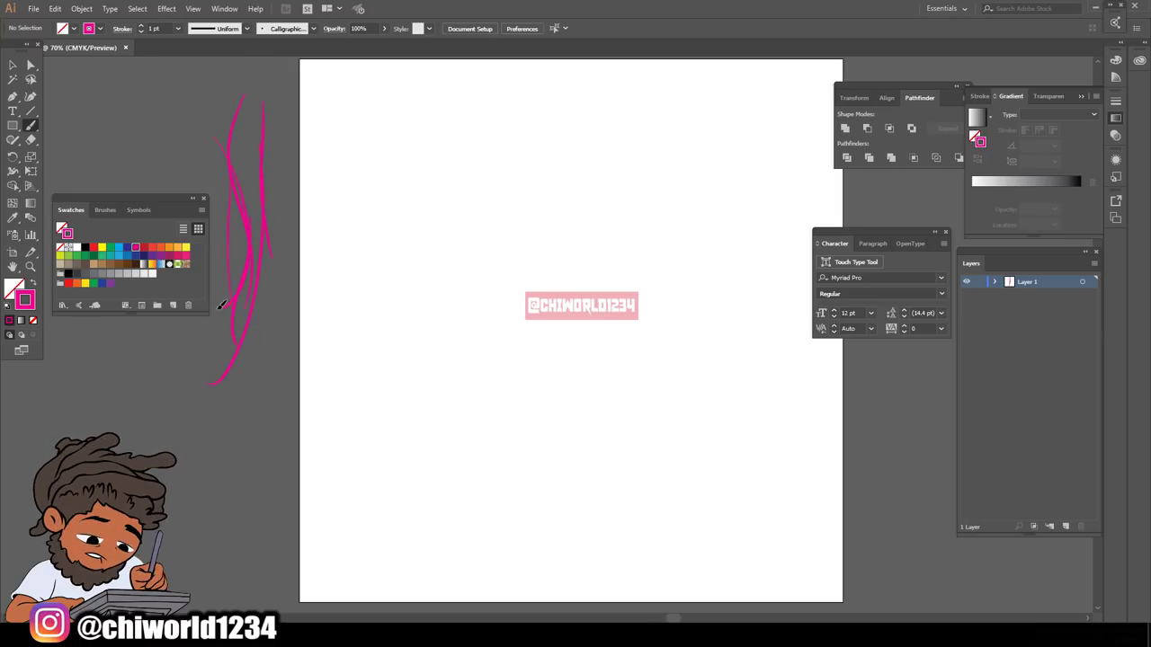
mouse_move(272, 219)
left_mouse_down()
mouse_move(282, 312)
mouse_move(270, 331)
left_mouse_up()
left_click_drag(265, 192, 261, 278)
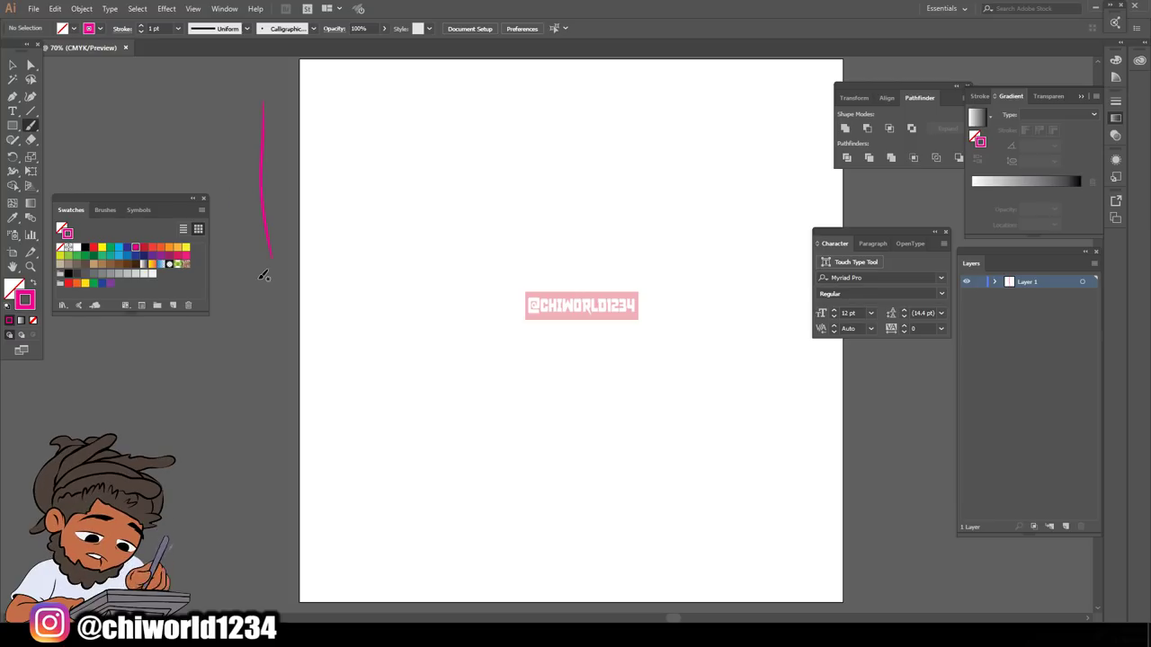
key("ctrl+z")
key("ctrl+z")
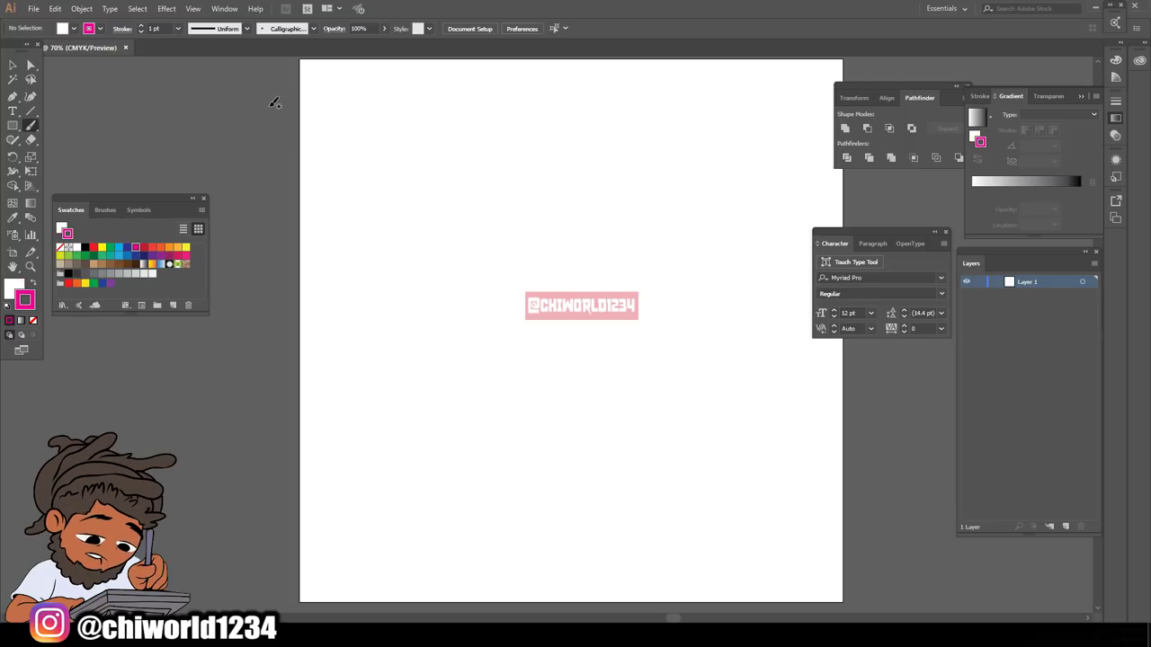
- Test the brush's pressure response with two vertical strokes beside the artboard and two wavy strokes on it, undoing all of them
left_click_drag(273, 104, 265, 220)
left_click_drag(260, 141, 257, 278)
mouse_move(755, 322)
left_mouse_down()
mouse_move(727, 315)
mouse_move(637, 351)
mouse_move(502, 363)
left_mouse_up()
mouse_move(765, 424)
left_mouse_down()
mouse_move(698, 423)
mouse_move(623, 514)
mouse_move(536, 497)
mouse_move(451, 448)
mouse_move(396, 475)
left_mouse_up()
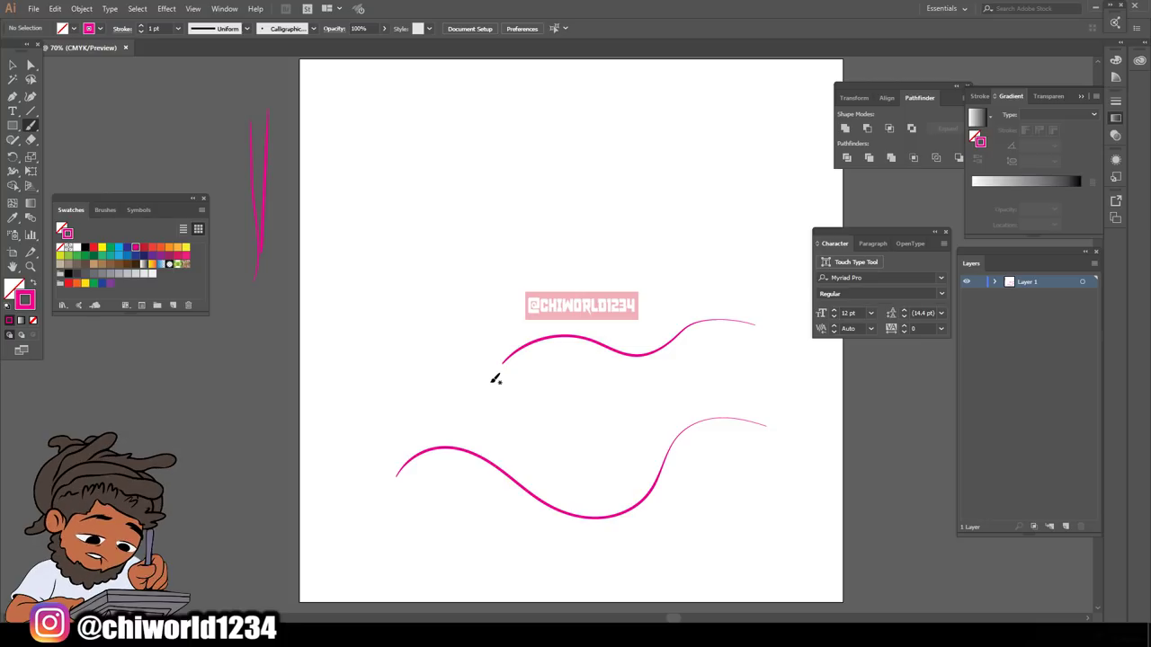
key("ctrl+z")
key("ctrl+z")
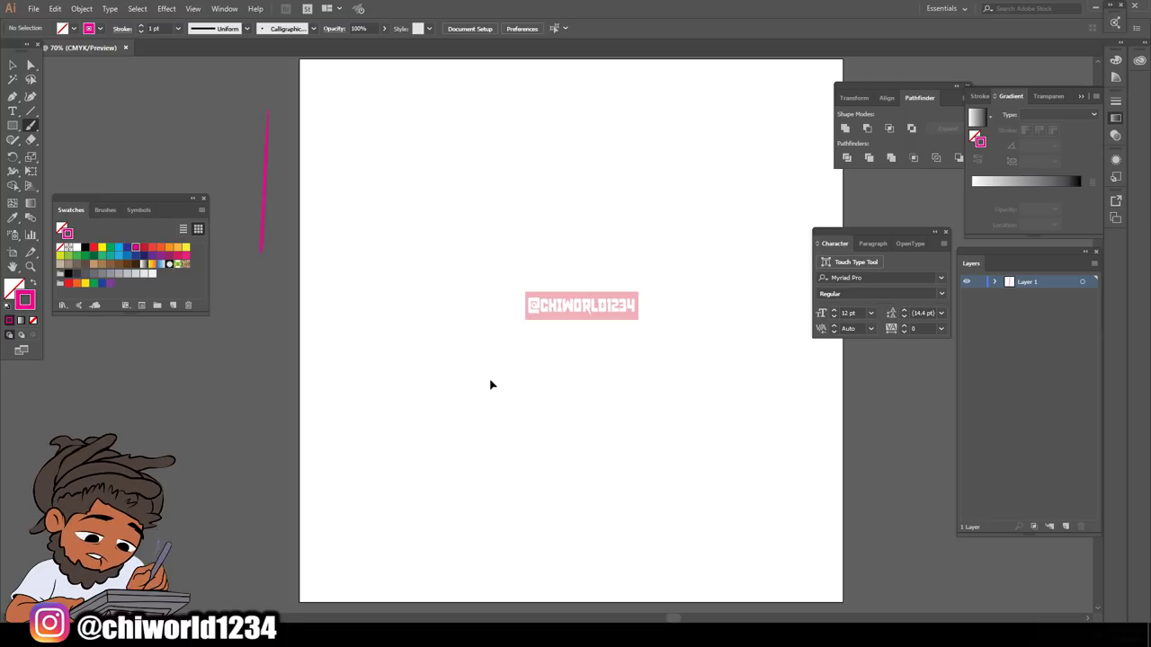
key("ctrl+z")
- Lower the brush opacity to 46%
left_click(382, 30)
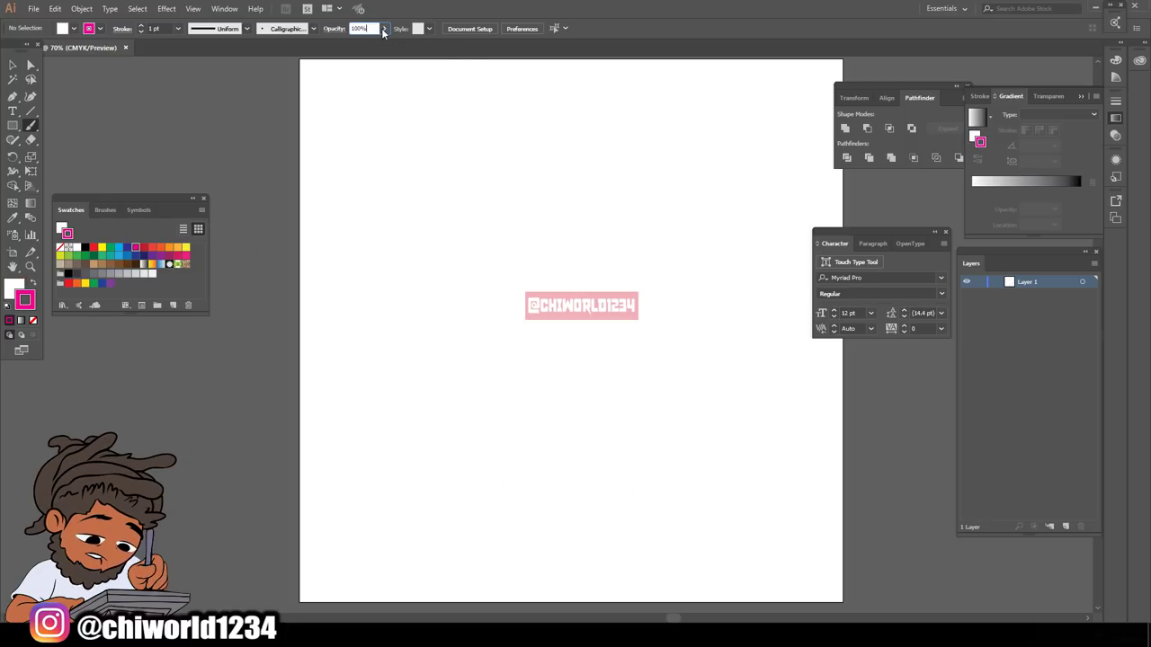
left_click(383, 30)
left_click_drag(363, 47, 359, 44)
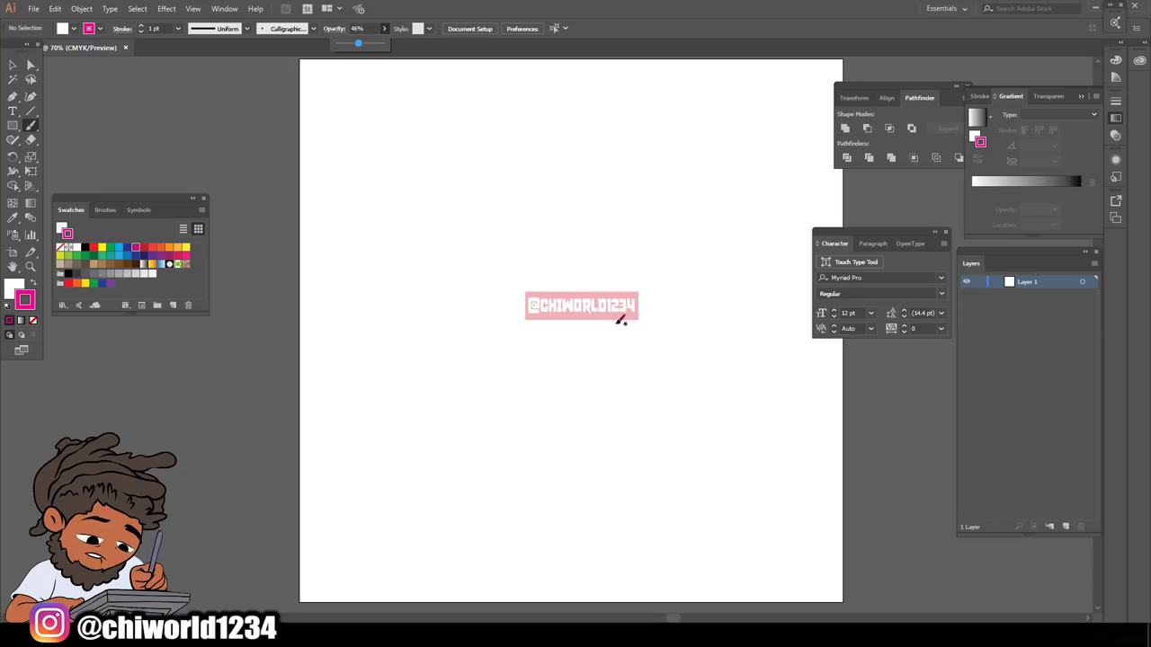
- Sketch the cartoon face's two round eyes, the nose between them, and the muzzle outline curving around the open mouth
mouse_move(650, 345)
left_mouse_down()
mouse_move(568, 295)
mouse_move(644, 355)
mouse_move(616, 261)
mouse_move(586, 344)
mouse_move(666, 289)
mouse_move(658, 331)
mouse_move(598, 257)
mouse_move(588, 358)
mouse_move(656, 276)
mouse_move(582, 350)
mouse_move(521, 339)
mouse_move(547, 341)
mouse_move(521, 372)
mouse_move(586, 377)
mouse_move(531, 382)
mouse_move(585, 382)
left_mouse_up()
mouse_move(524, 353)
left_mouse_down()
mouse_move(585, 327)
mouse_move(521, 357)
mouse_move(493, 328)
mouse_move(507, 335)
mouse_move(493, 315)
mouse_move(527, 283)
mouse_move(532, 251)
left_mouse_up()
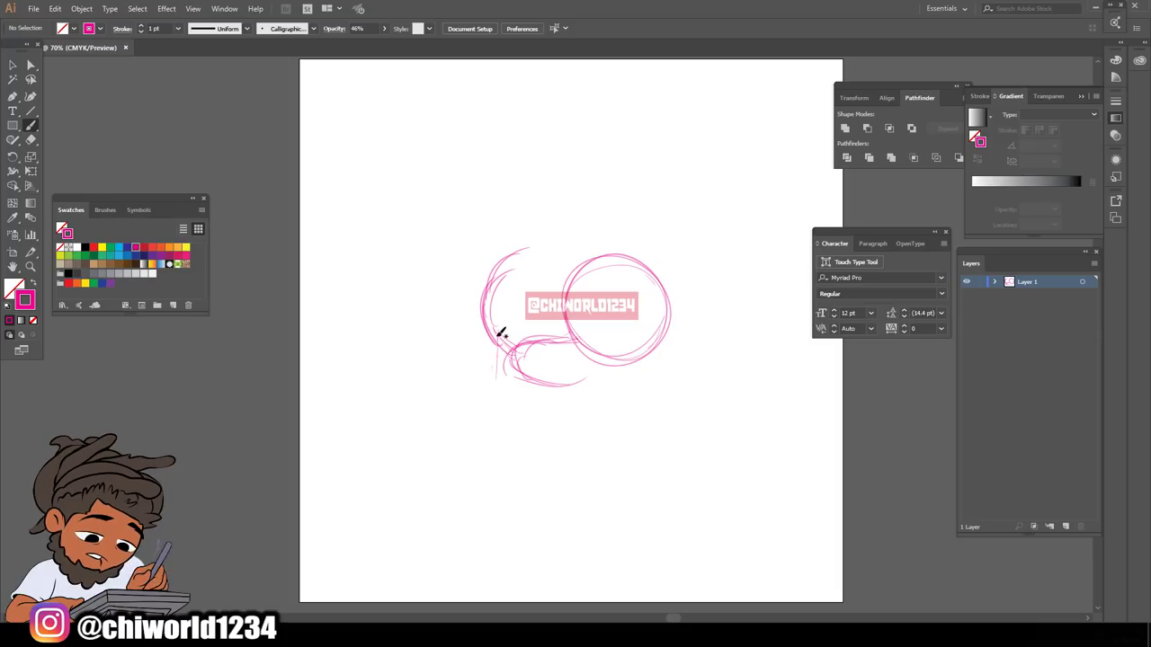
mouse_move(501, 333)
left_mouse_down()
mouse_move(484, 450)
mouse_move(534, 461)
mouse_move(511, 447)
mouse_move(591, 452)
mouse_move(675, 435)
mouse_move(725, 485)
mouse_move(715, 520)
left_mouse_up()
mouse_move(664, 442)
left_mouse_down()
mouse_move(694, 437)
mouse_move(714, 483)
mouse_move(693, 509)
mouse_move(593, 513)
left_mouse_up()
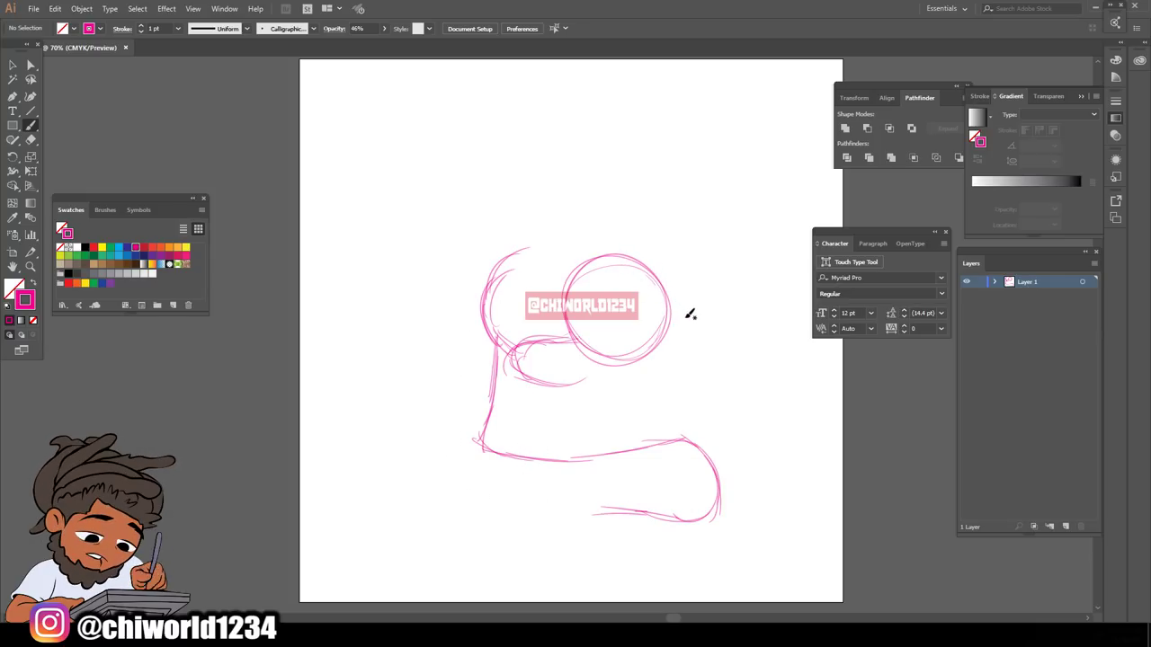
- Sketch the half-closed eyelid lines, a small circle in the near eye, the brow lines and the vertical forehead line
left_click_drag(675, 313, 619, 311)
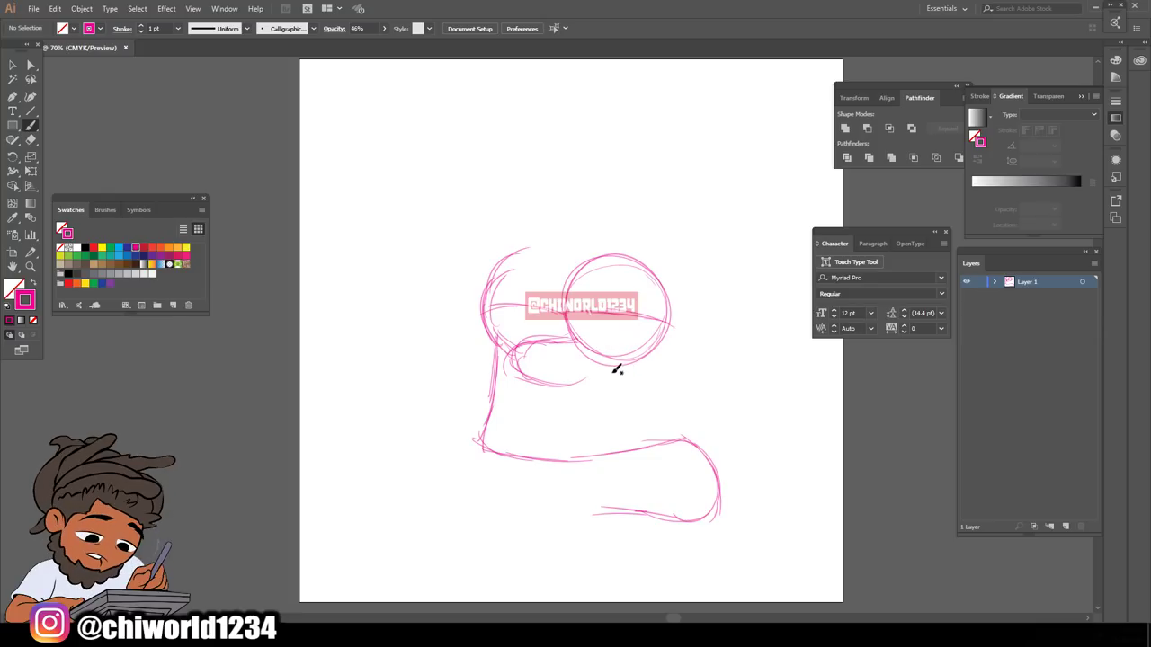
left_click_drag(642, 354, 646, 335)
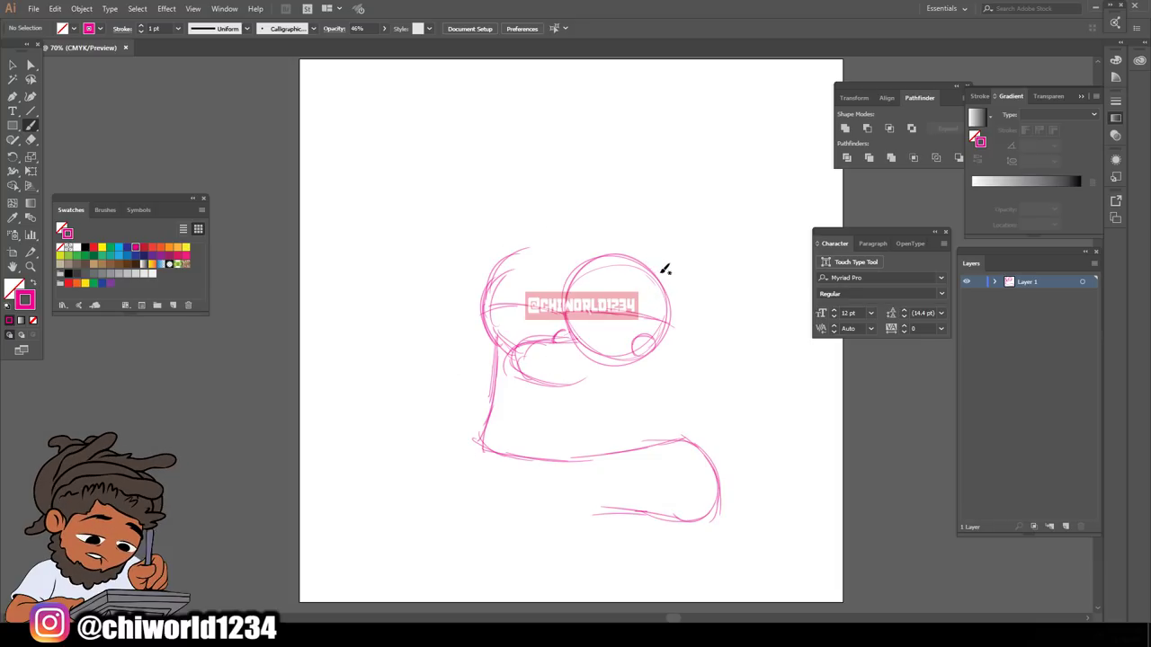
mouse_move(689, 282)
left_mouse_down()
mouse_move(622, 276)
mouse_move(643, 268)
mouse_move(574, 271)
mouse_move(585, 271)
mouse_move(578, 238)
mouse_move(565, 246)
mouse_move(569, 276)
mouse_move(504, 265)
left_mouse_up()
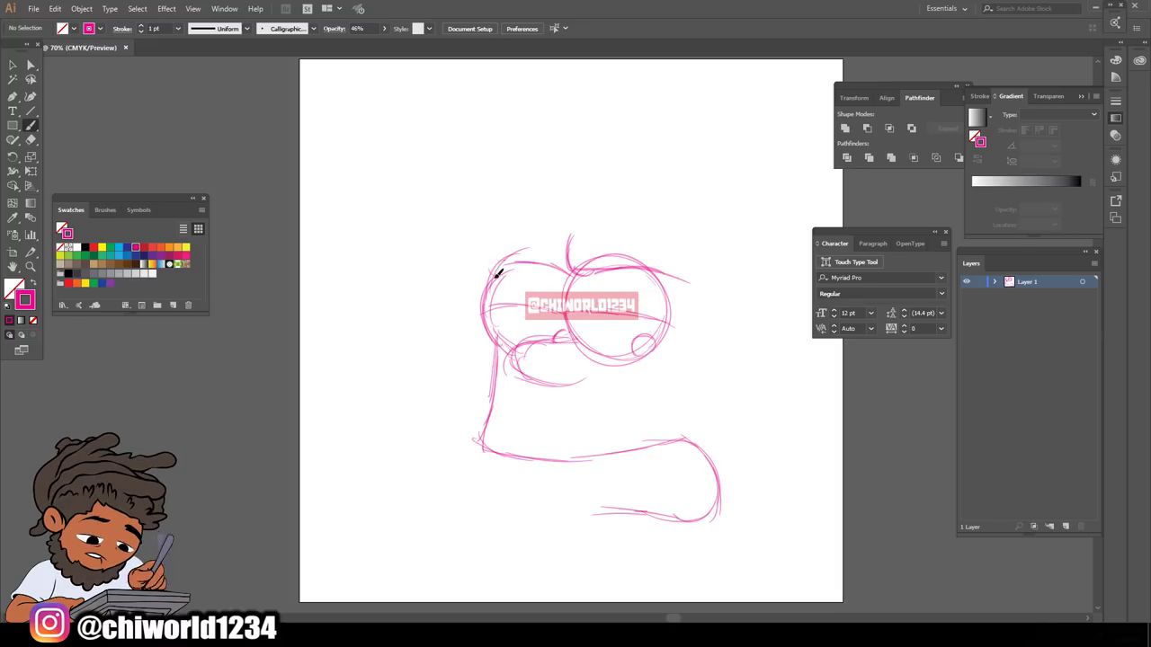
left_click_drag(501, 241, 500, 171)
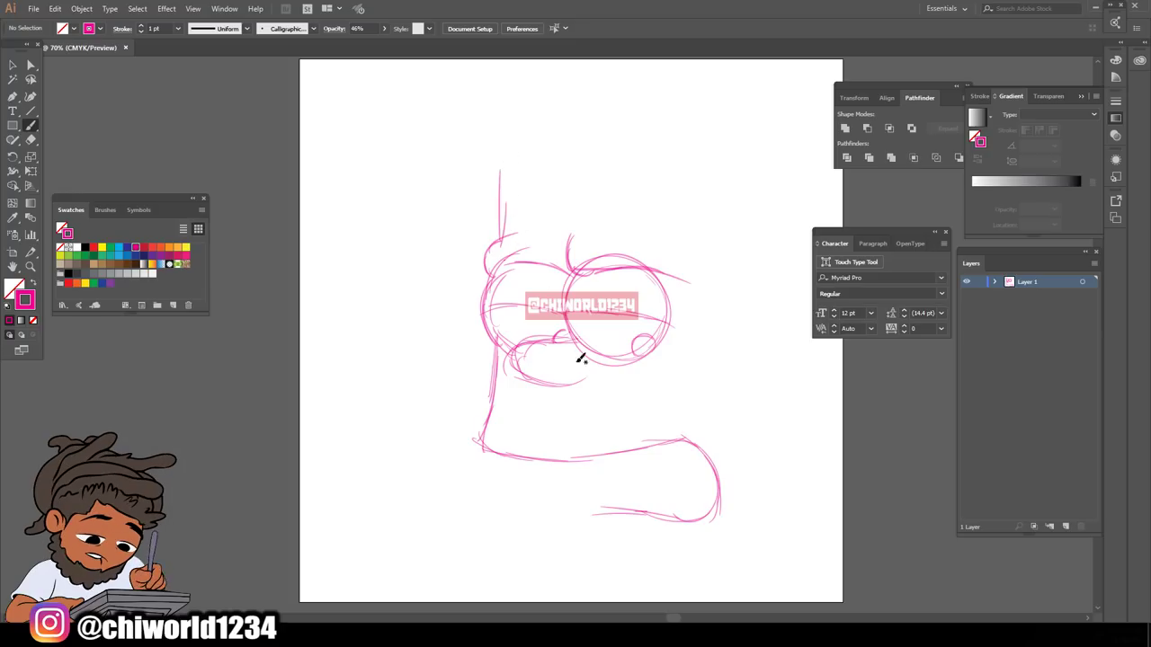
- Sketch the round ear with its inner curve and the vertical back-of-head and neck lines above and below it
mouse_move(775, 426)
left_mouse_down()
mouse_move(739, 379)
mouse_move(781, 414)
mouse_move(761, 360)
mouse_move(731, 369)
left_mouse_up()
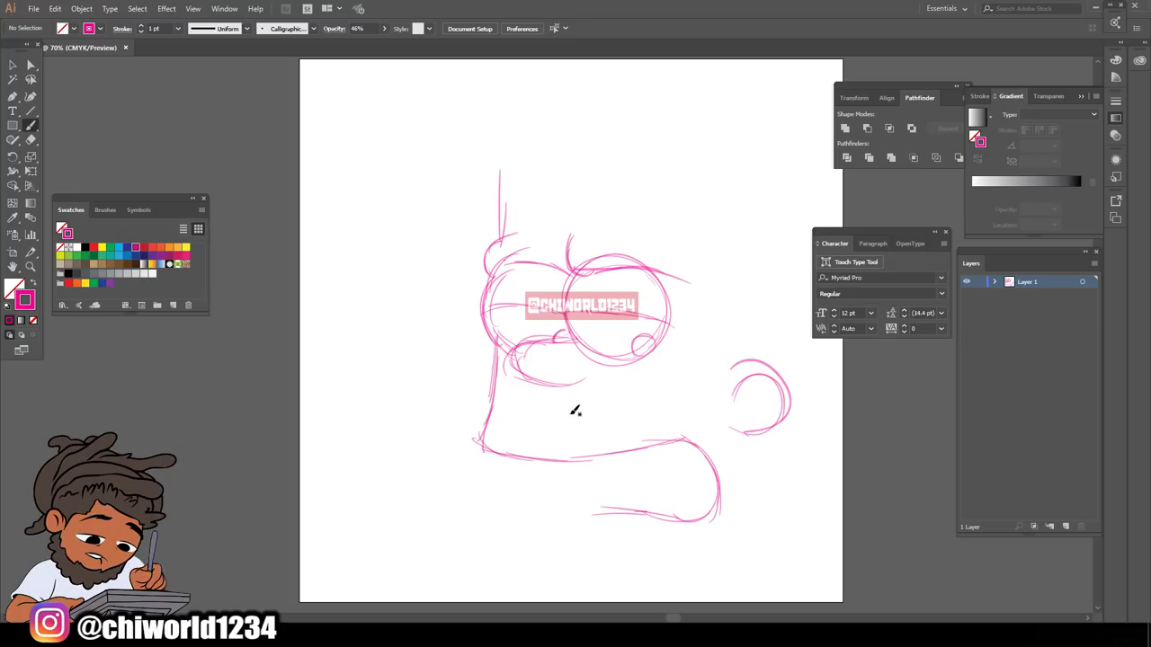
mouse_move(728, 420)
left_mouse_down()
mouse_move(748, 419)
mouse_move(720, 380)
mouse_move(755, 241)
left_mouse_up()
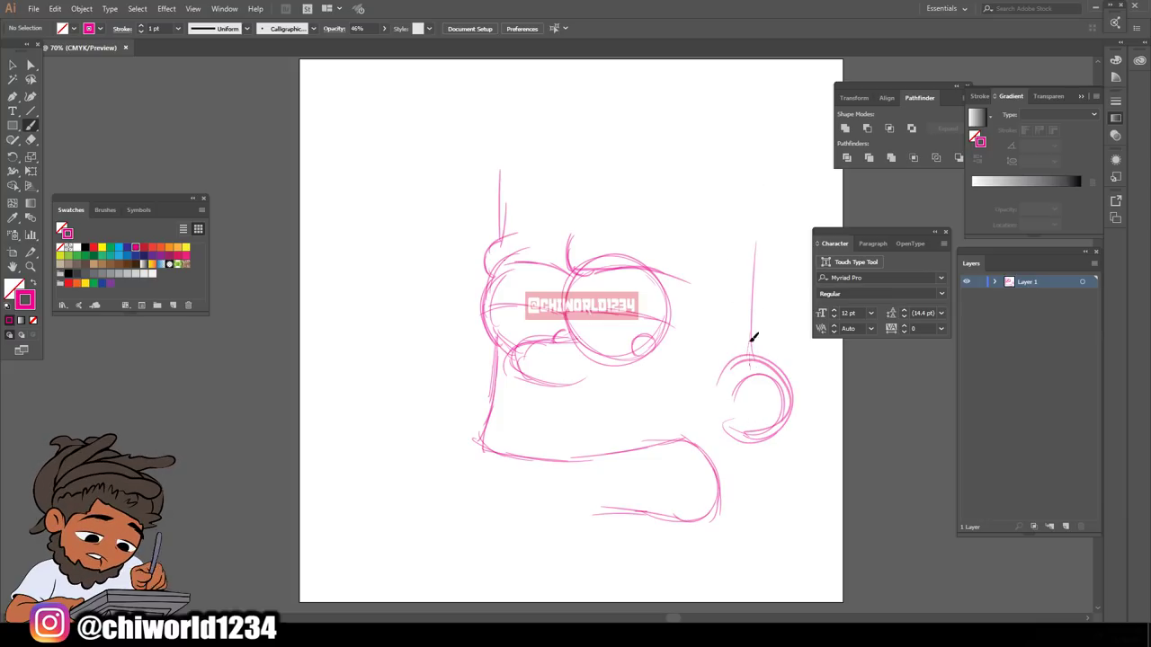
left_click_drag(750, 352, 761, 184)
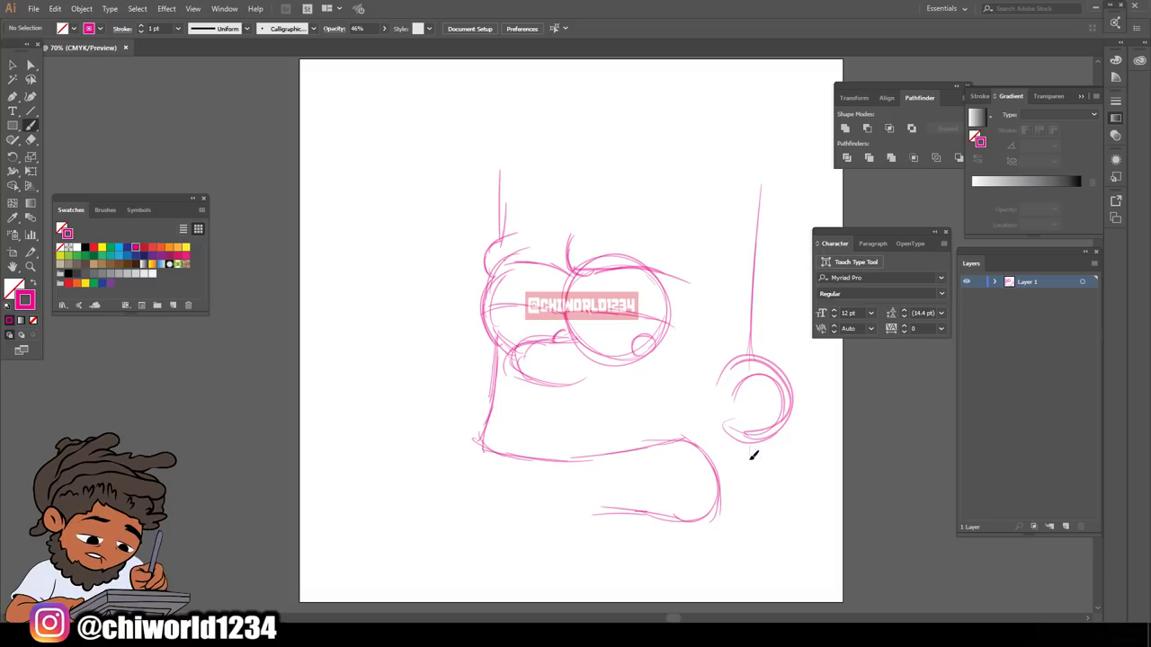
left_click_drag(755, 442, 753, 544)
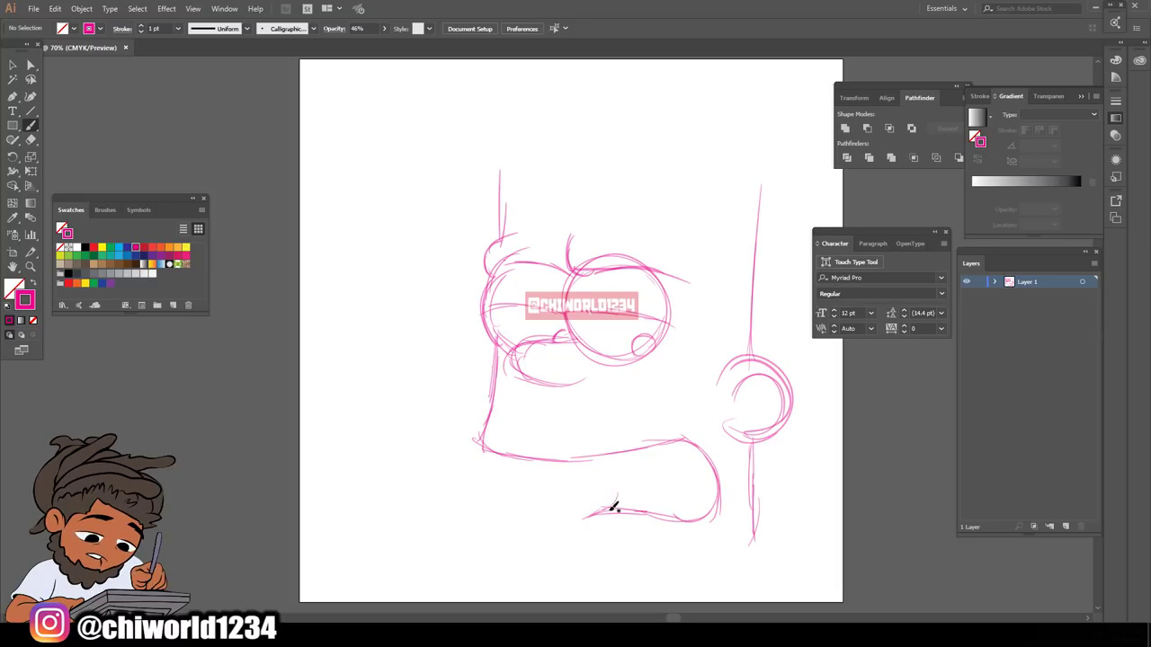
- Sketch the scalloped upper teeth, lower lip and tongue in the open mouth, and end the neck with a dripping edge
left_click_drag(617, 483, 611, 462)
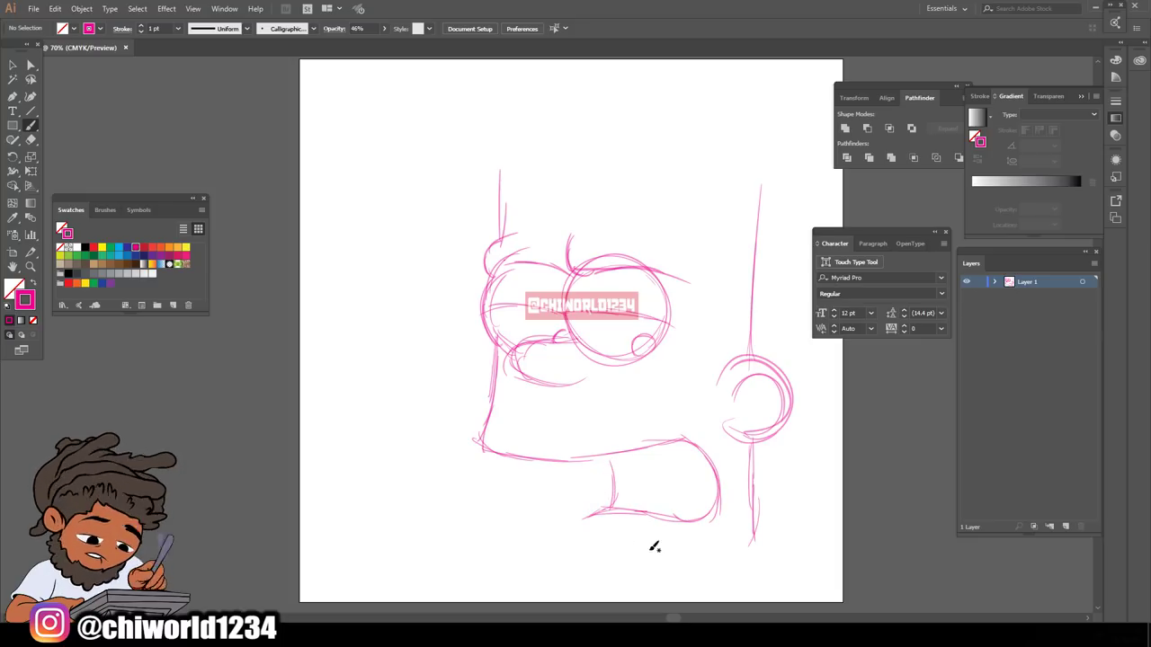
mouse_move(655, 547)
left_mouse_down()
mouse_move(565, 521)
mouse_move(689, 463)
mouse_move(498, 473)
mouse_move(512, 457)
mouse_move(581, 473)
left_mouse_up()
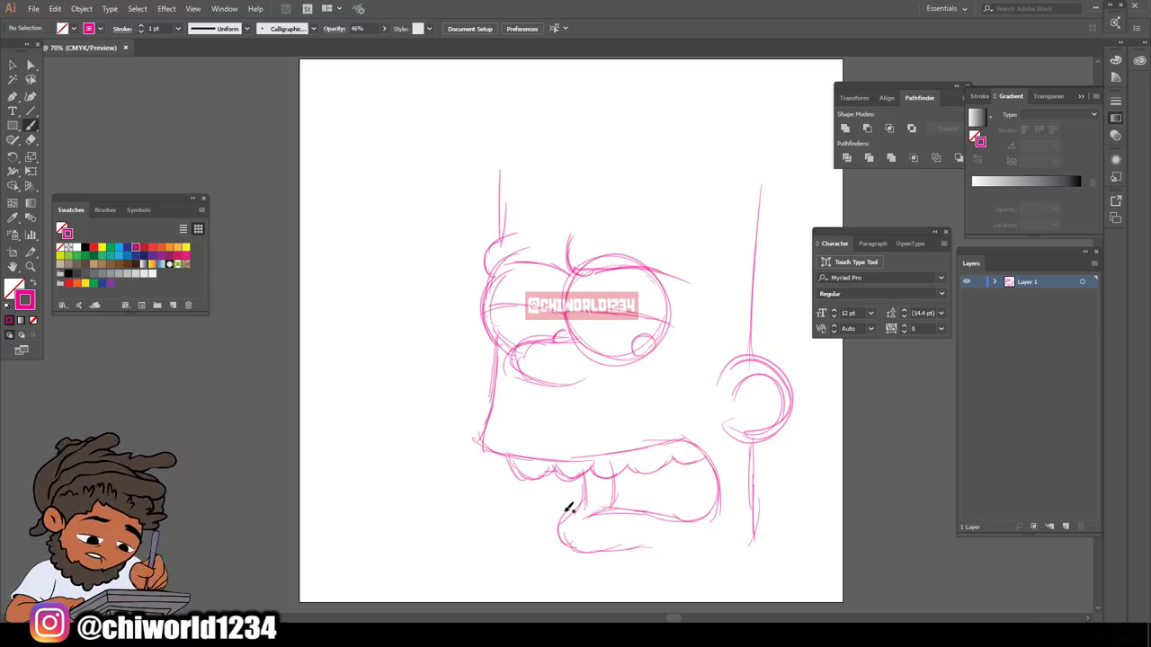
left_click_drag(647, 508, 718, 490)
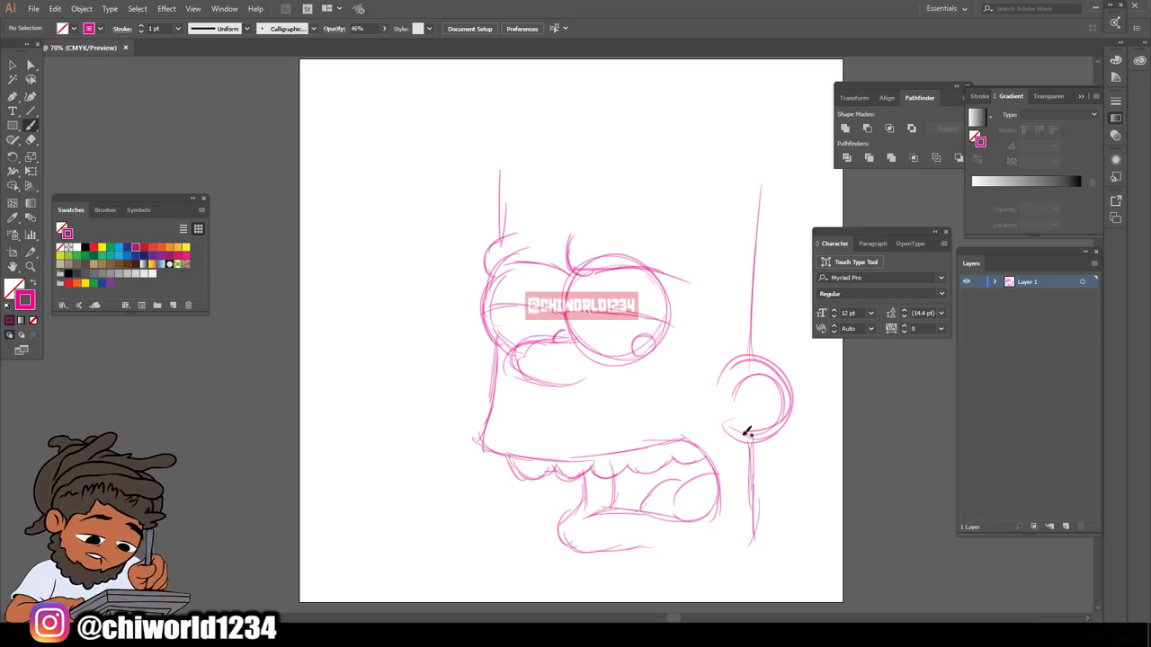
mouse_move(746, 433)
left_mouse_down()
mouse_move(750, 559)
mouse_move(739, 494)
mouse_move(760, 574)
mouse_move(656, 569)
left_mouse_up()
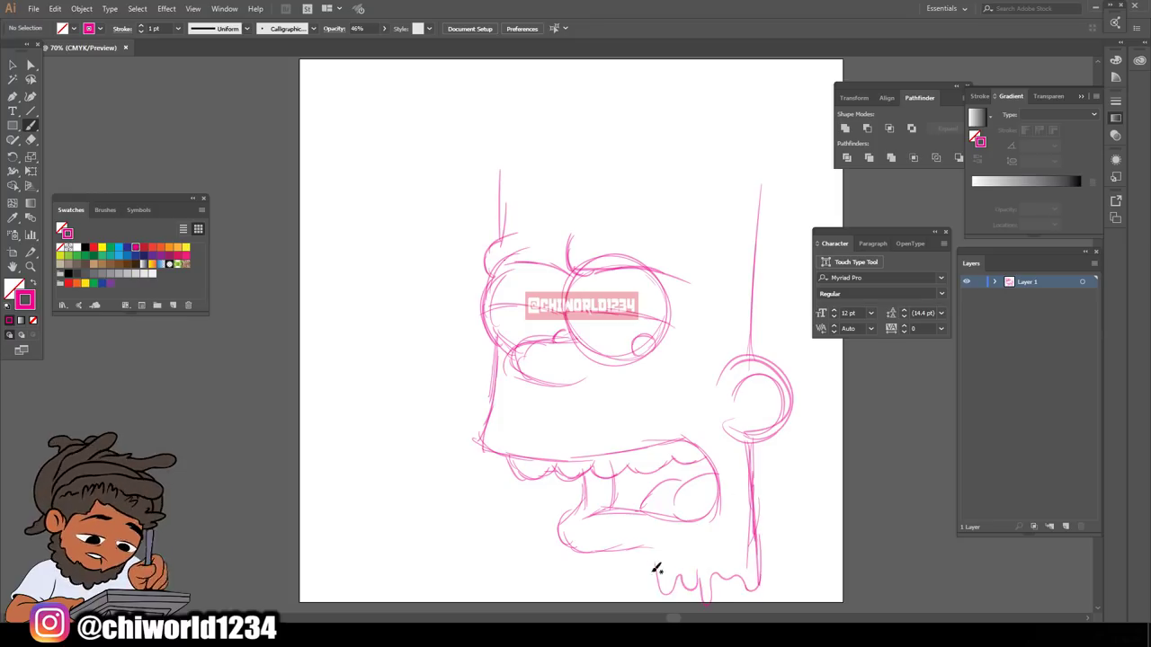
key("ctrl+minus")
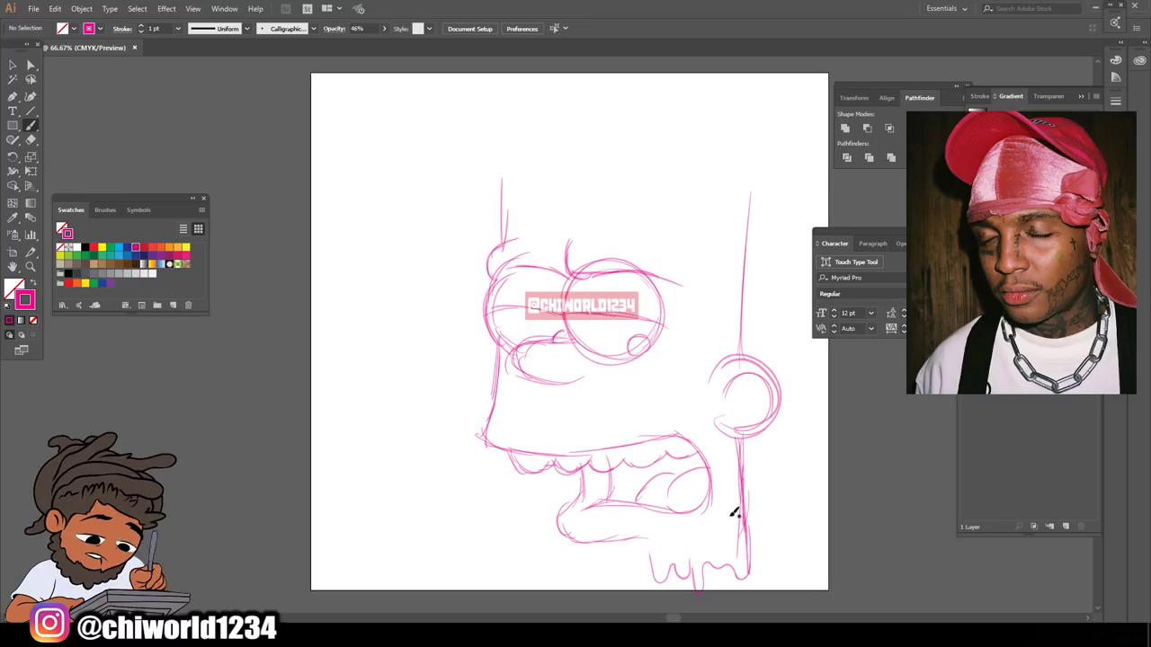
- Sketch the front neck line below the chin, ending in a long drip that joins the dripping neck edge
scroll(663, 512, "down", 1)
left_click_drag(648, 542, 633, 511)
scroll(681, 339, "up", 1)
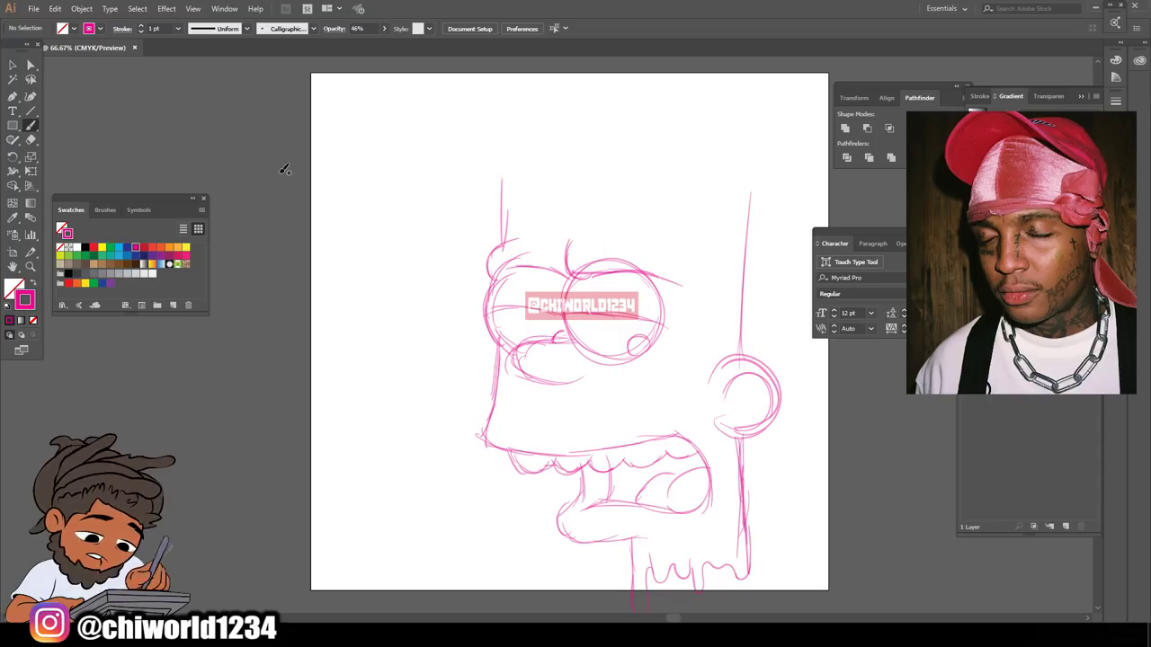
- Delete the rough outline stroke of the near eye and redraw a rounder outline beneath the brow line
left_click(12, 65)
left_click(624, 268)
key("Delete")
left_click(31, 125)
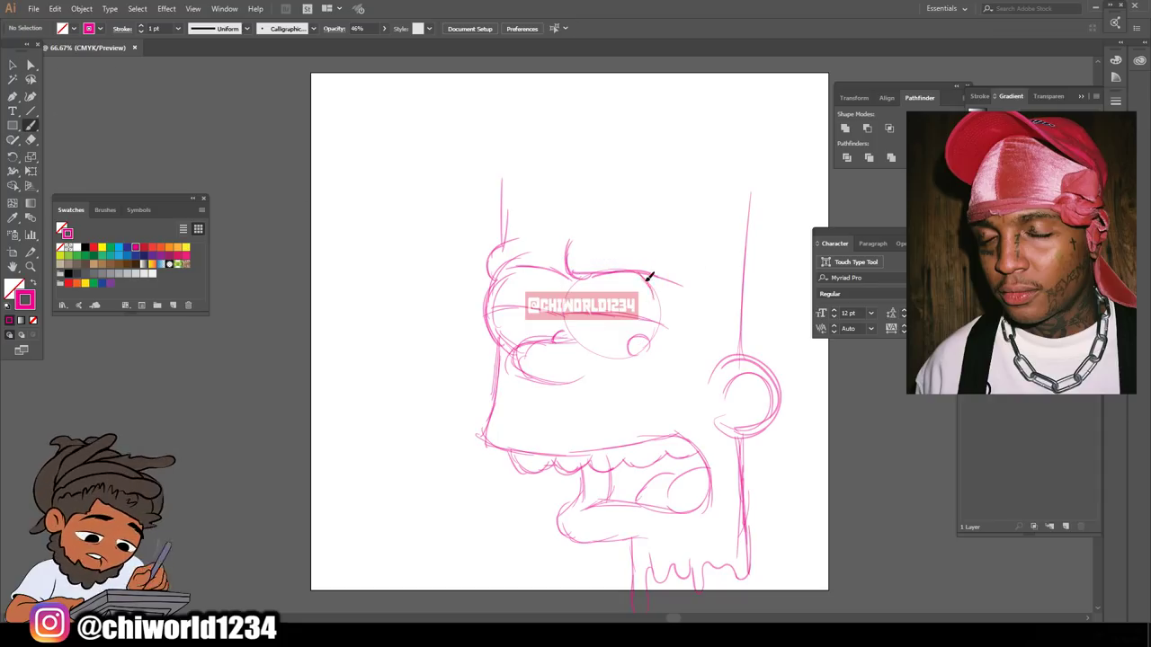
mouse_move(648, 279)
left_mouse_down()
mouse_move(589, 335)
mouse_move(571, 274)
left_mouse_up()
- Sketch the tilted cap with its brim, the durag band and knotted side, and the cloth tail hanging behind the neck with a drip
mouse_move(740, 295)
left_mouse_down()
mouse_move(747, 329)
mouse_move(783, 214)
mouse_move(716, 262)
mouse_move(727, 293)
mouse_move(701, 236)
mouse_move(494, 231)
mouse_move(559, 195)
mouse_move(548, 149)
mouse_move(595, 117)
left_mouse_up()
mouse_move(754, 216)
left_mouse_down()
mouse_move(644, 119)
mouse_move(543, 88)
mouse_move(451, 151)
mouse_move(438, 137)
mouse_move(570, 69)
mouse_move(780, 208)
mouse_move(644, 79)
left_mouse_up()
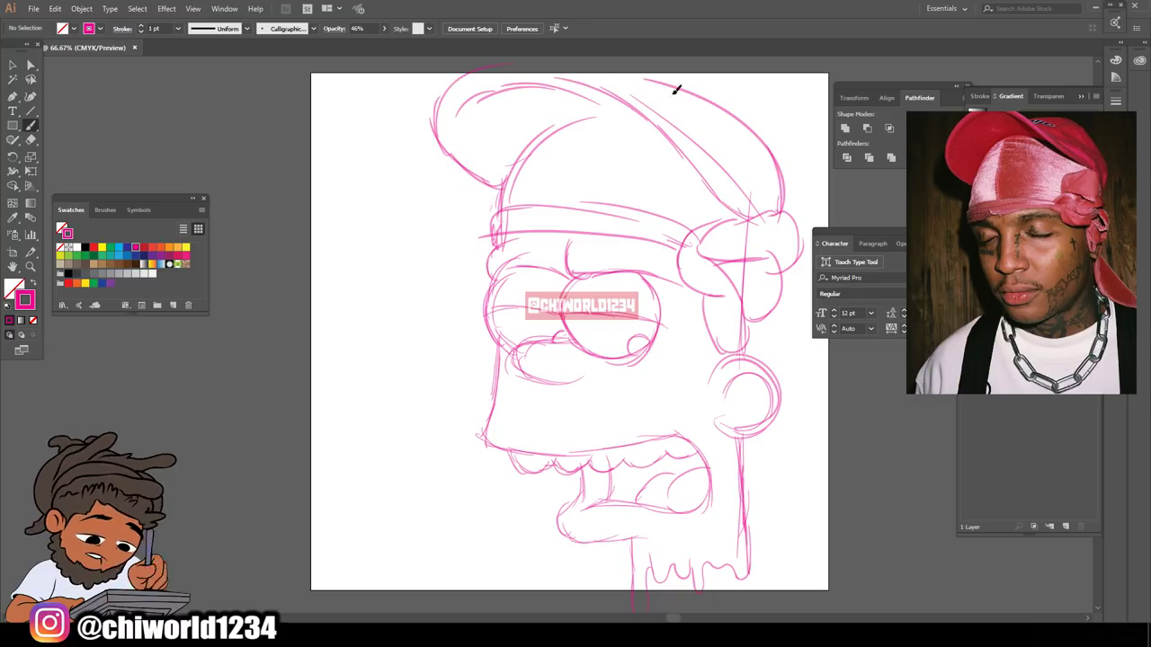
left_click_drag(730, 115, 626, 98)
mouse_move(779, 300)
left_mouse_down()
mouse_move(784, 322)
mouse_move(751, 340)
left_mouse_up()
mouse_move(773, 373)
left_mouse_down()
mouse_move(788, 560)
mouse_move(713, 562)
left_mouse_up()
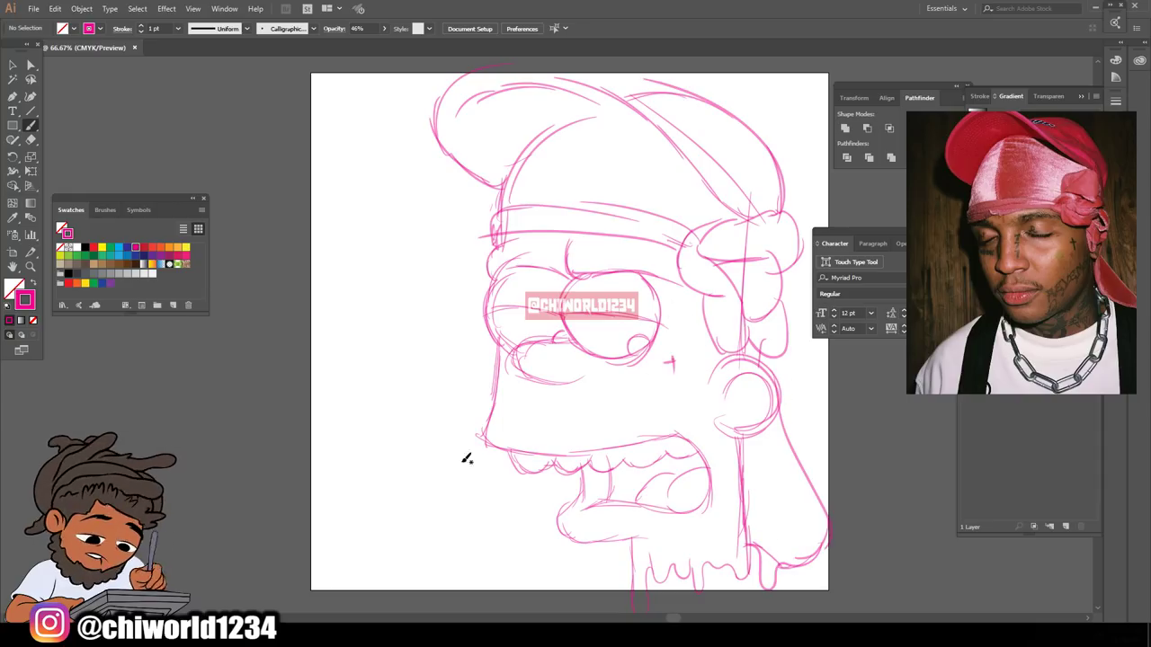
- Redo the cheek cross and sketch the face and neck tattoos: lid letters, arrows on the nose, jaw lettering and neck shapes
key("ctrl+z")
key("ctrl+z")
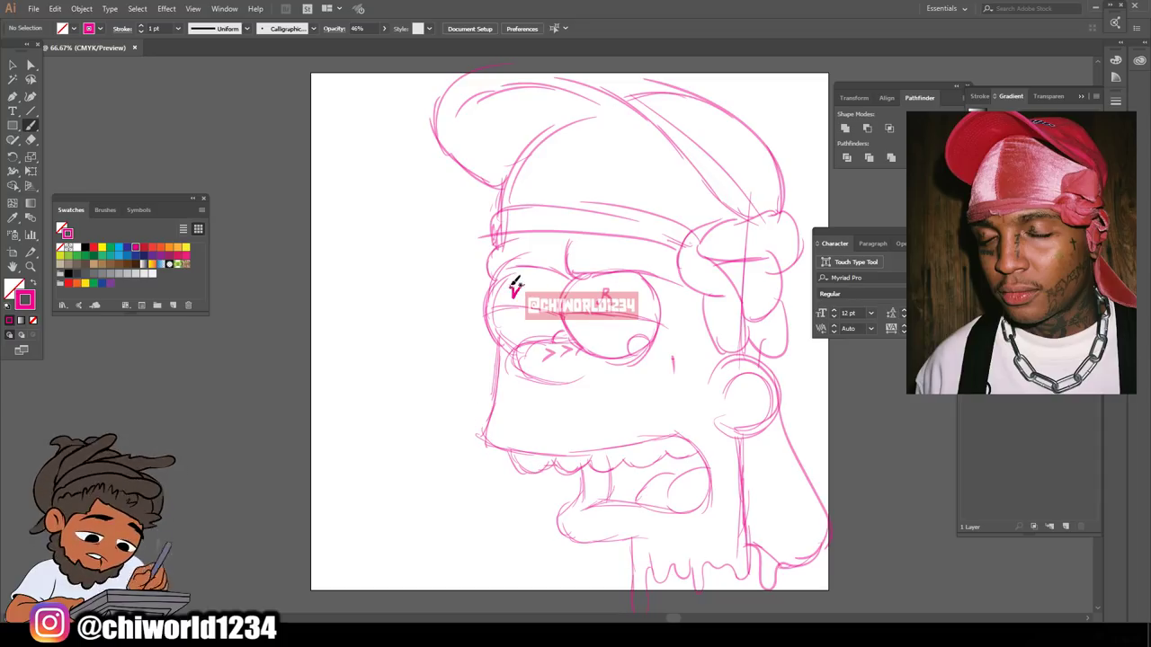
left_click_drag(510, 368, 498, 369)
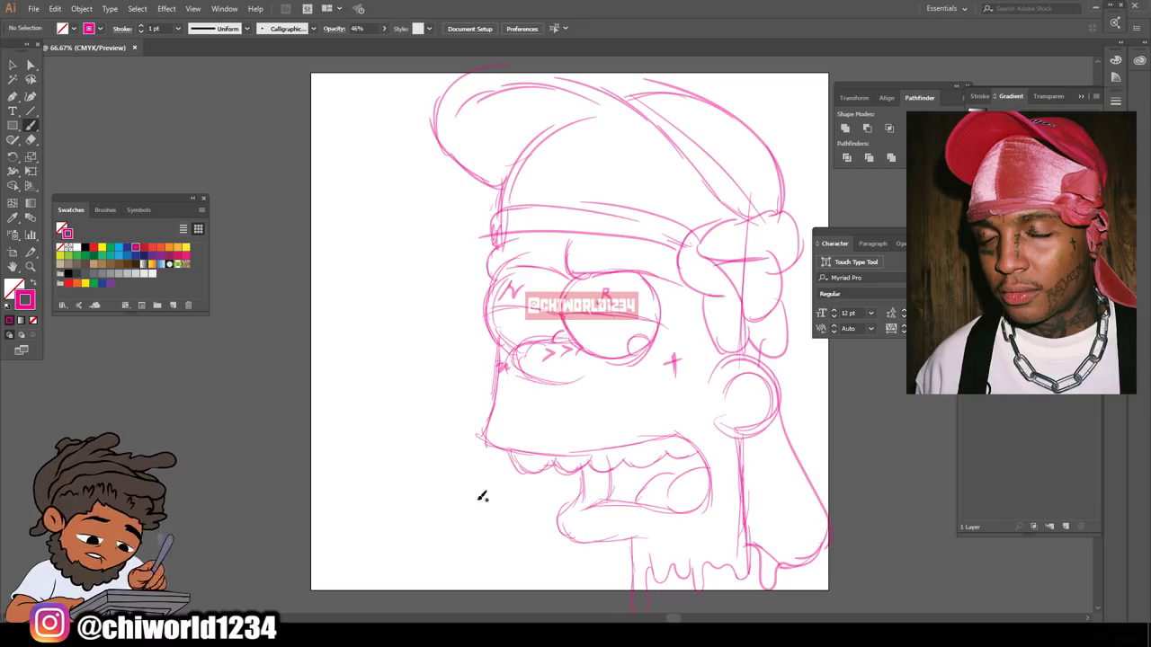
left_click_drag(722, 478, 732, 492)
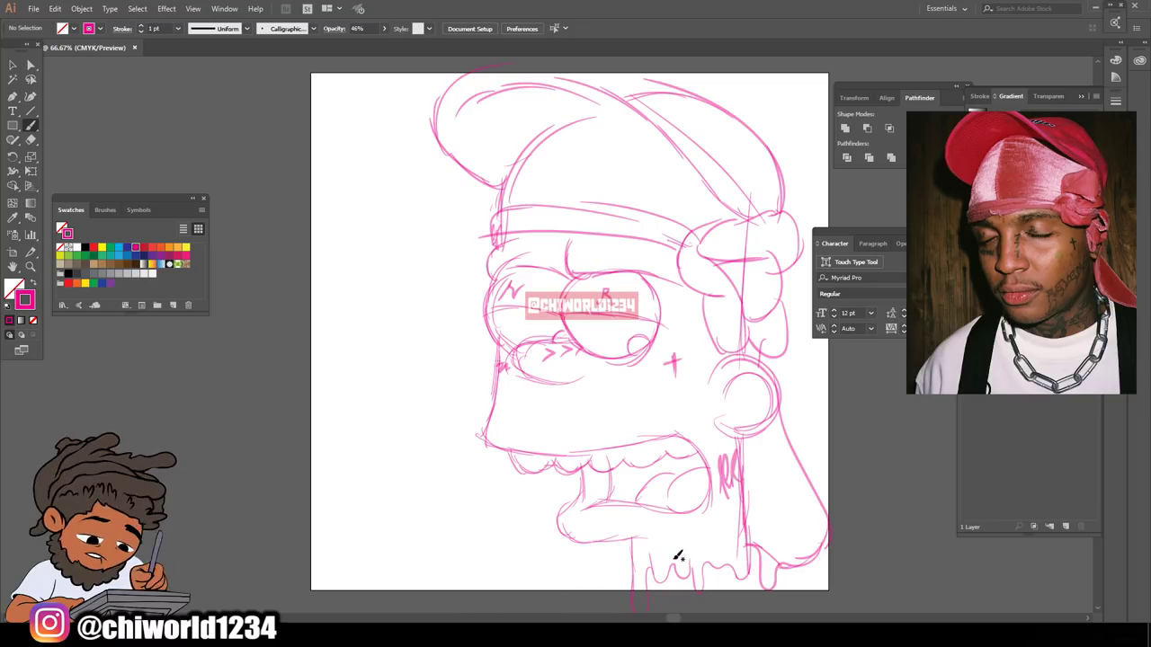
mouse_move(671, 552)
left_mouse_down()
mouse_move(677, 536)
mouse_move(738, 527)
left_mouse_up()
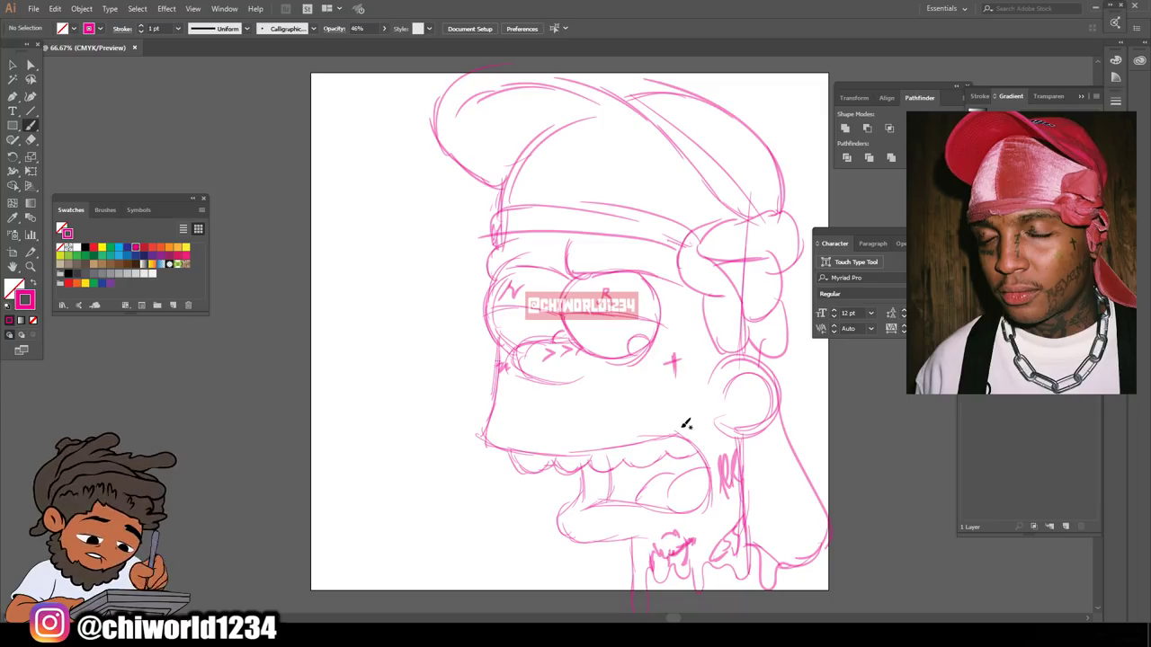
- Sketch short moustache hairs above the upper lip, eyebrow hairs over both eyes, and the ear's inner fold
left_click_drag(685, 425, 611, 421)
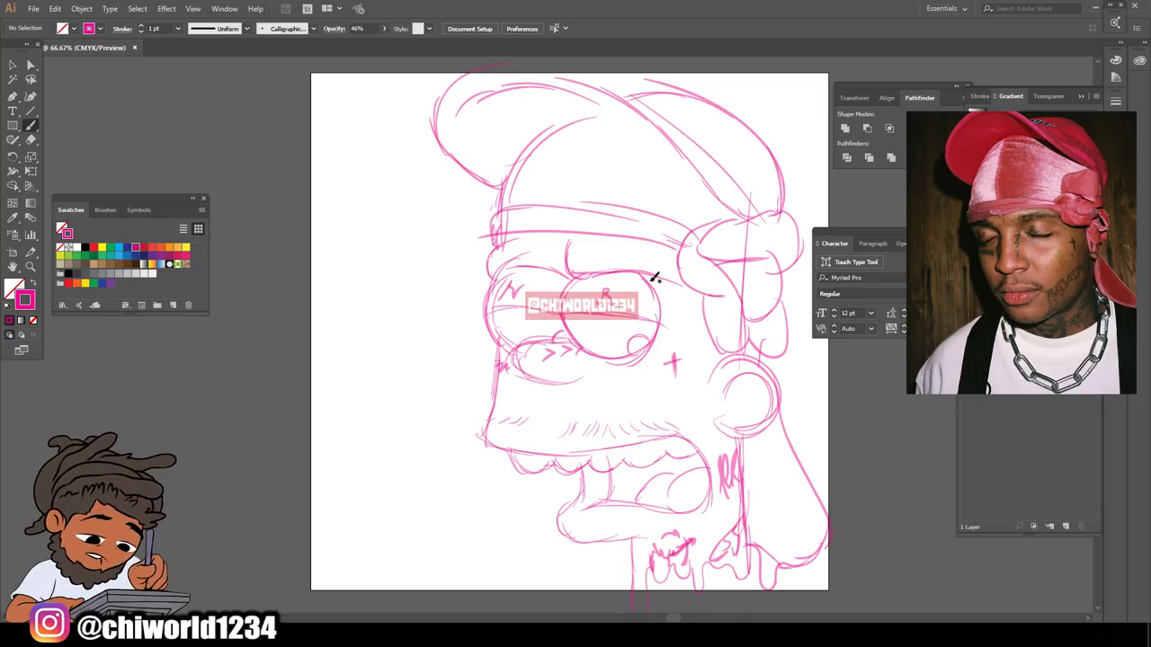
mouse_move(674, 259)
left_mouse_down()
mouse_move(604, 255)
mouse_move(570, 275)
mouse_move(546, 255)
mouse_move(503, 254)
left_mouse_up()
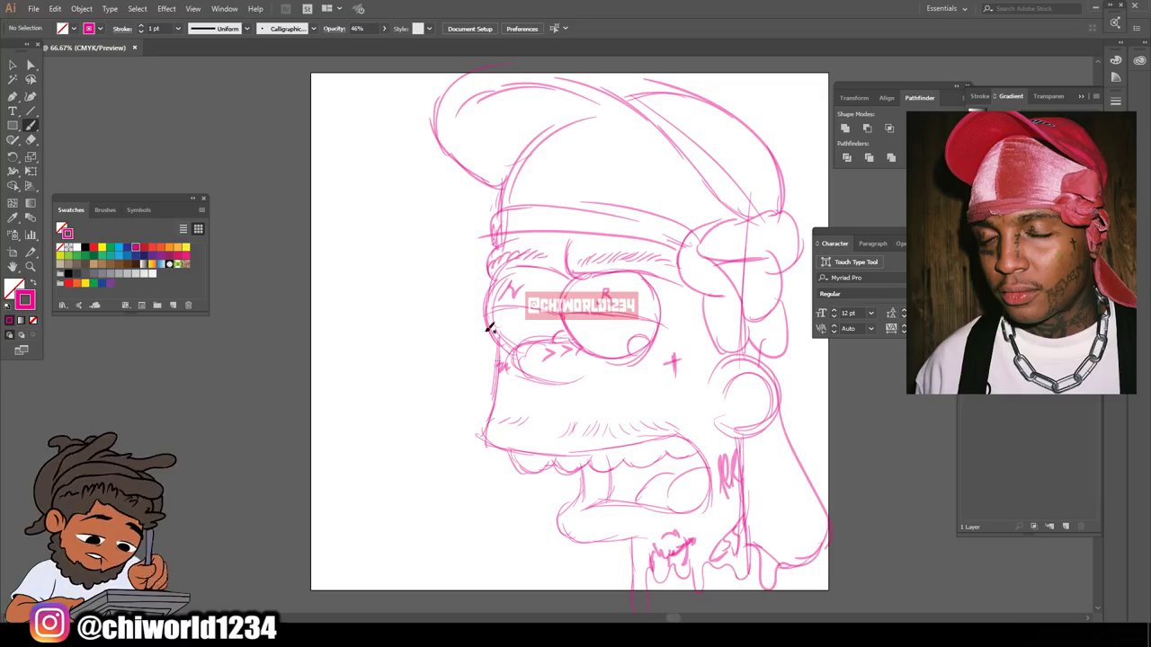
left_click_drag(754, 378, 756, 389)
- Select the entire sketch, scale it down to about 13.8 by 16.9 in, and move it fully inside the artboard
key("ctrl+minus")
key("ctrl+minus")
key("ctrl+plus")
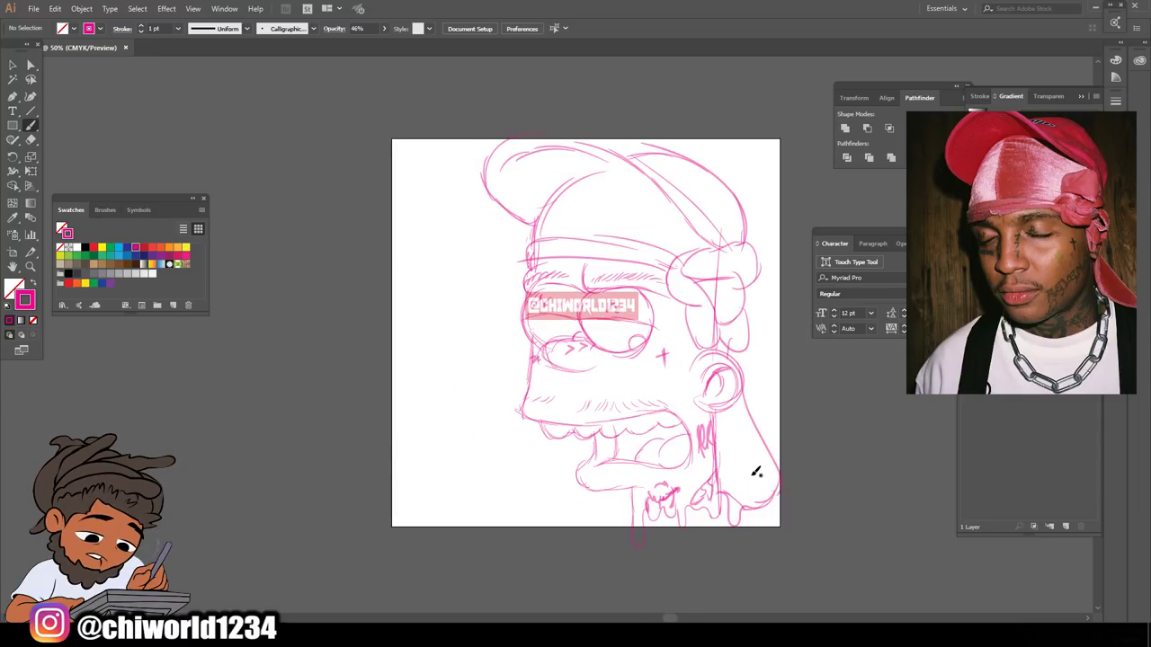
scroll(756, 472, "up", 1)
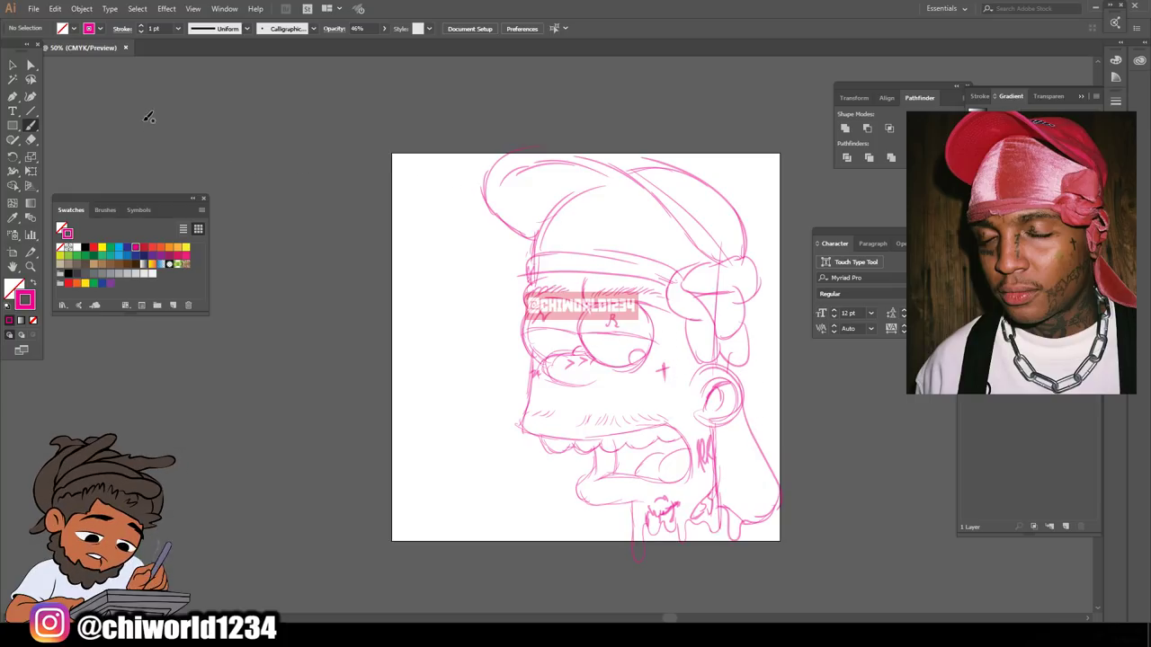
left_click(12, 65)
left_click_drag(420, 126, 839, 382)
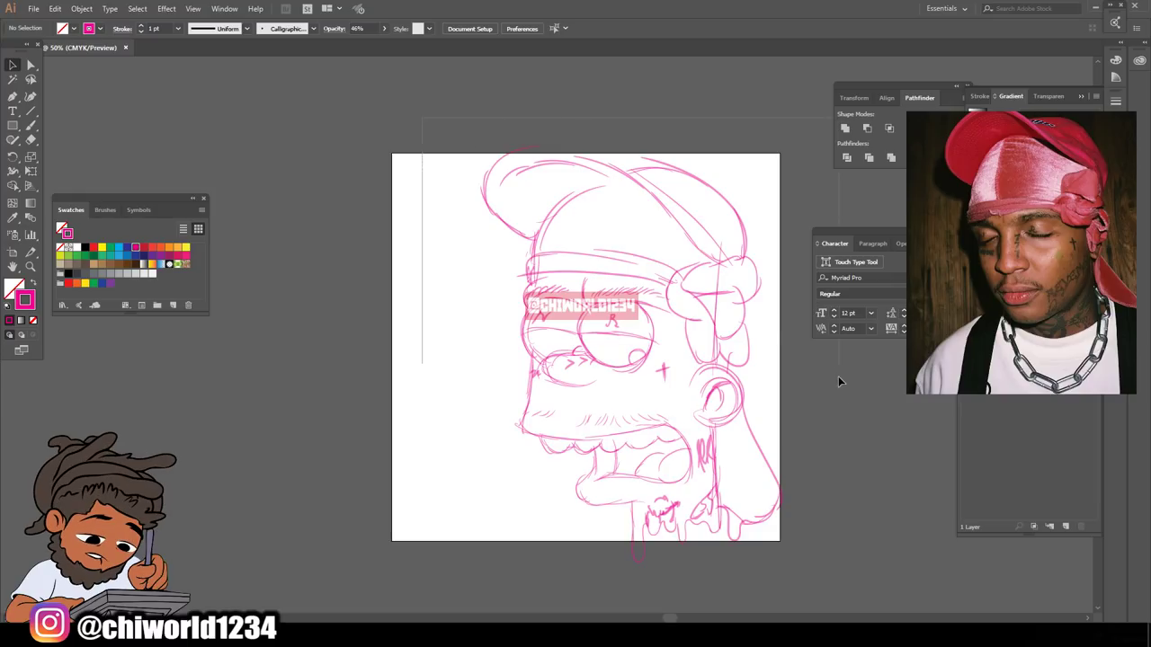
left_click_drag(851, 577, 846, 562)
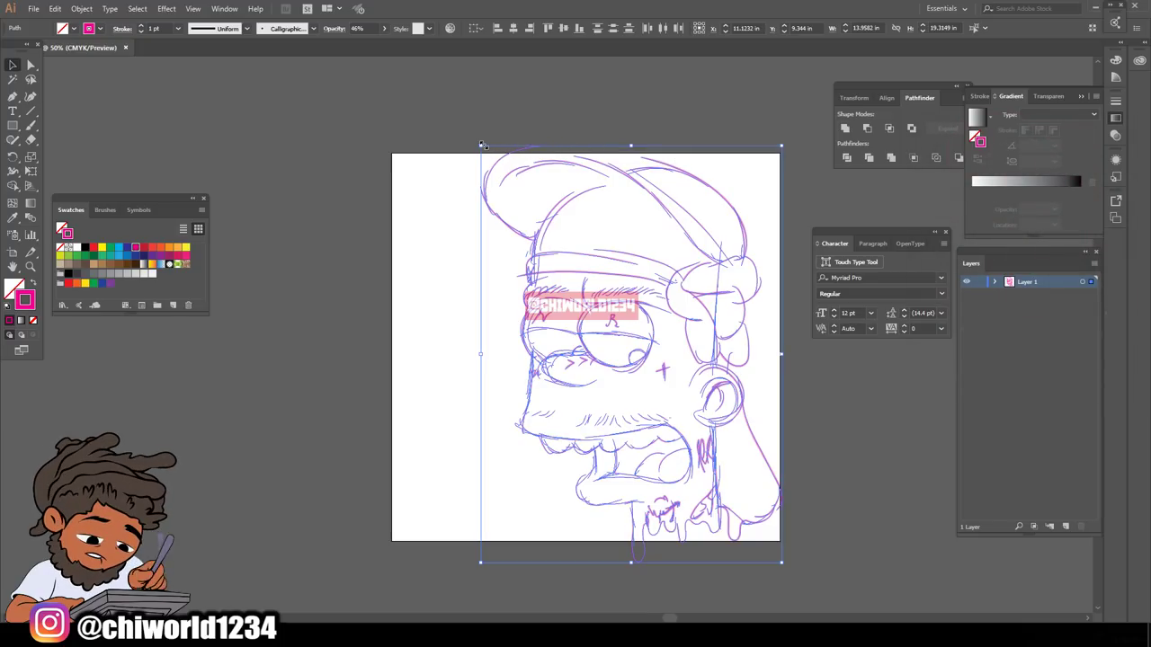
left_click_drag(481, 146, 484, 198)
left_click_drag(604, 315, 560, 266)
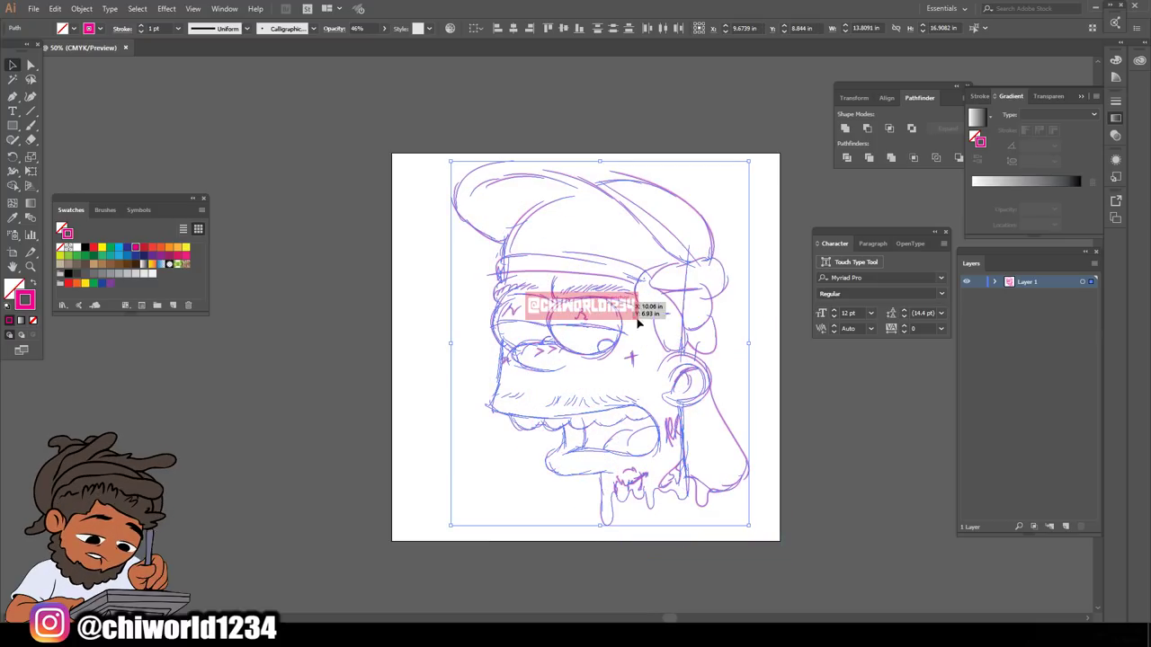
- Fade the entire sketch to 21% opacity and lock its layer
left_click(784, 418)
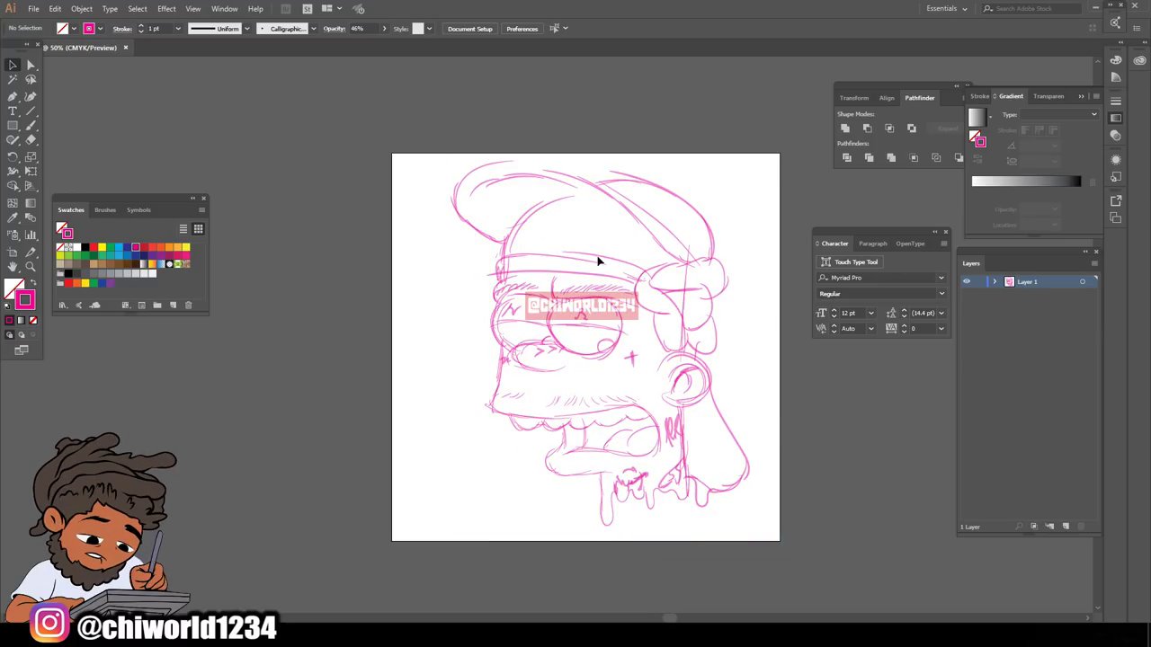
left_click_drag(401, 561, 791, 149)
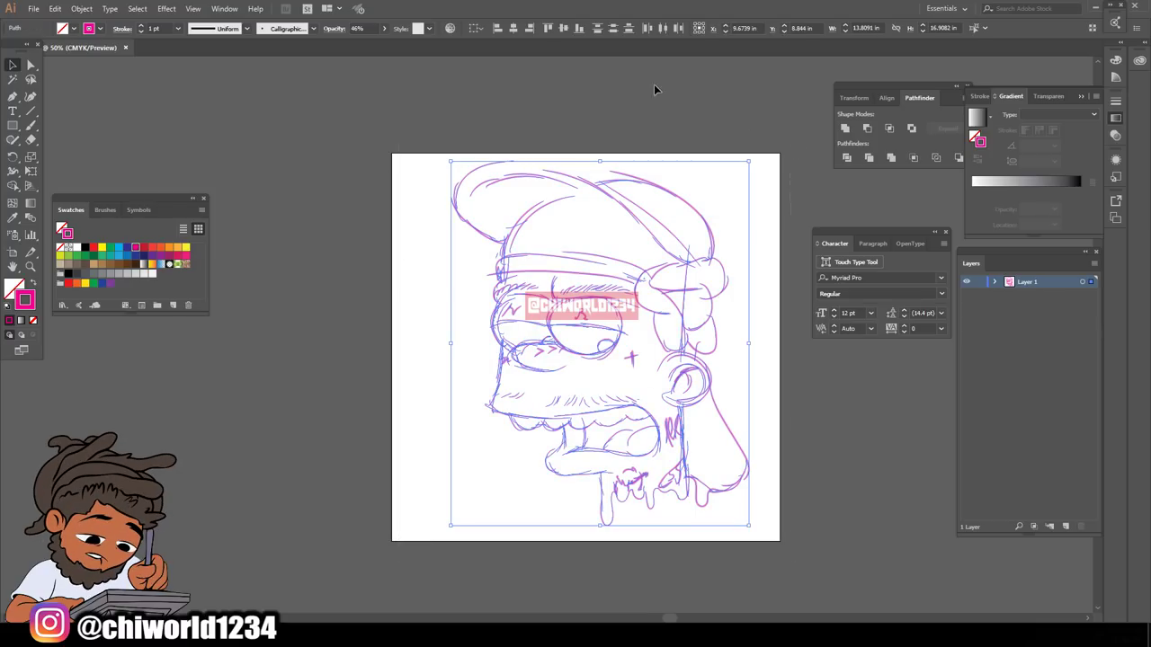
left_click(385, 30)
left_click_drag(347, 44, 346, 44)
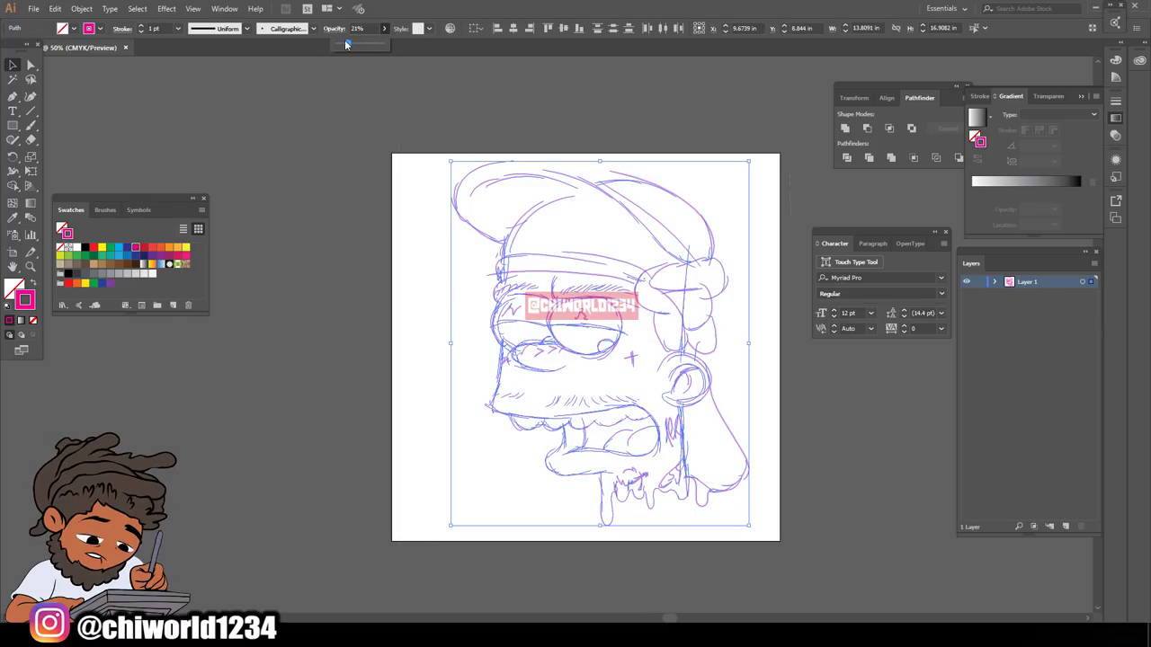
left_click(981, 282)
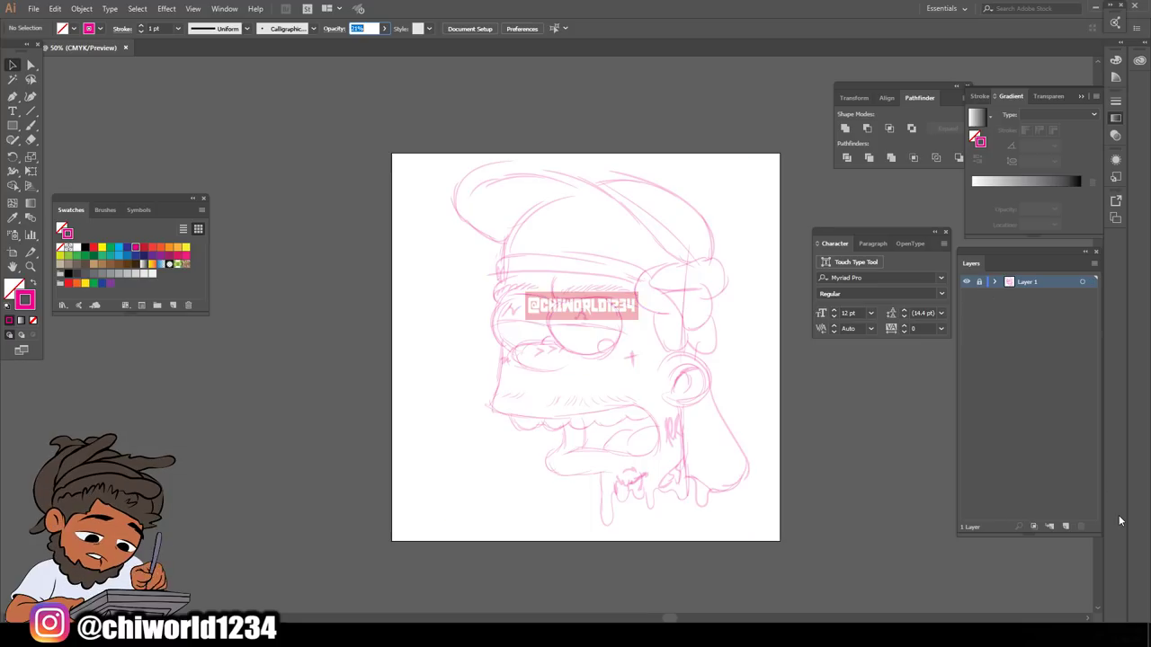
- Add a new layer above the sketch and set the stroke colour to black (000000)
left_click(1066, 528)
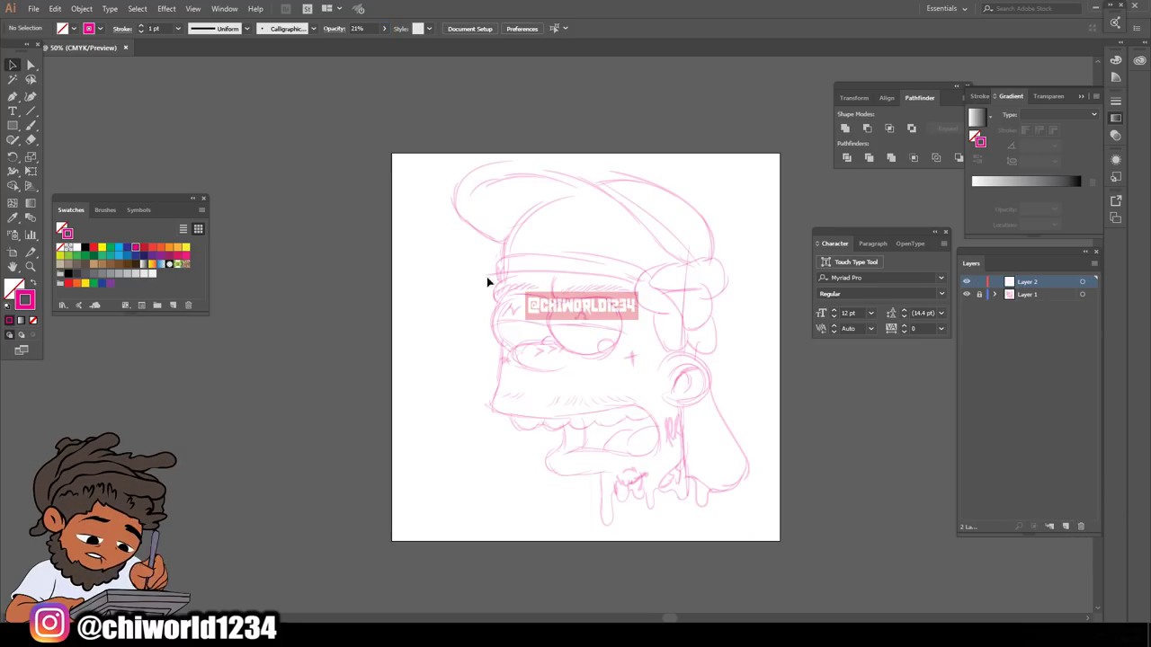
double_click(29, 310)
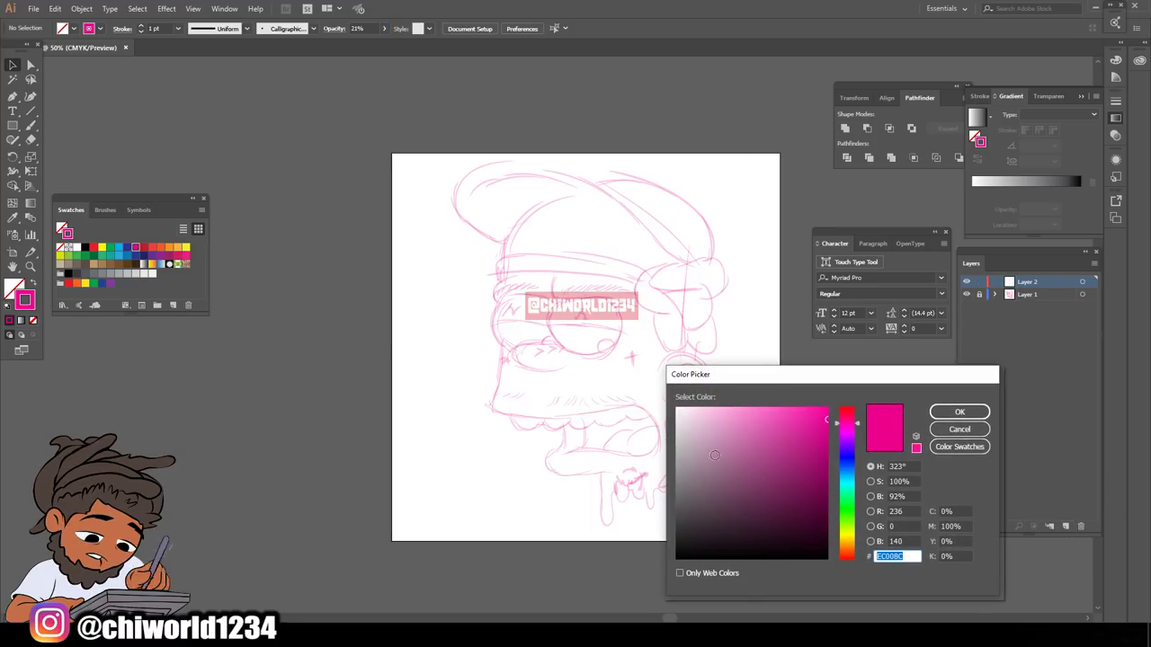
left_click(828, 562)
left_click(957, 411)
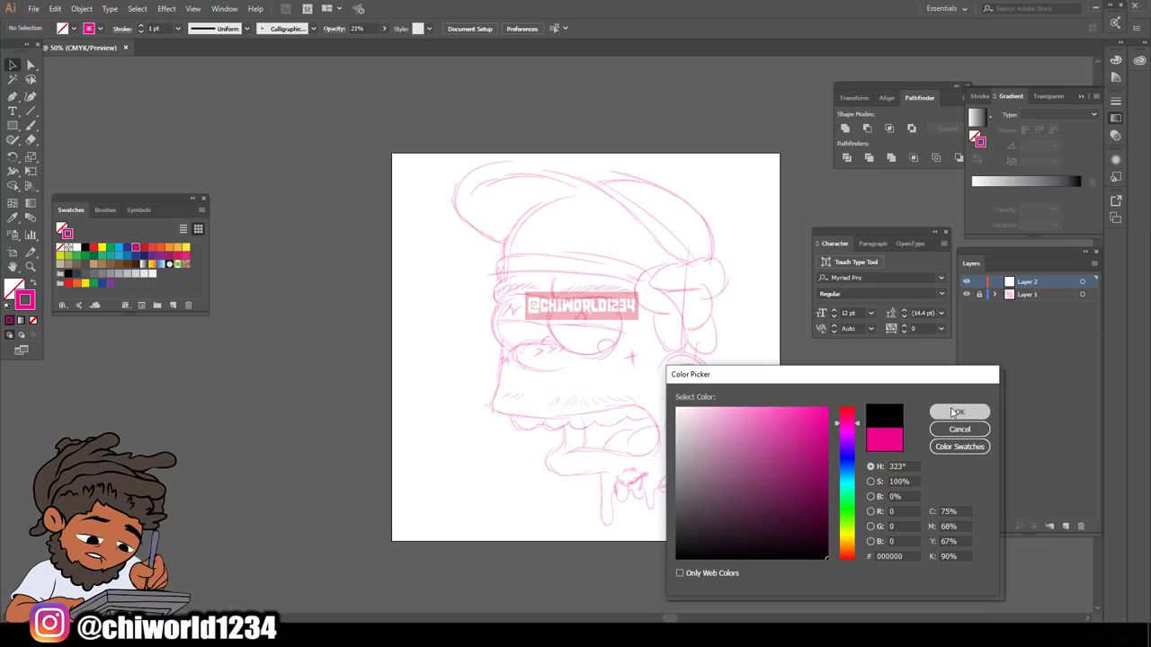
- Set the Paintbrush opacity to 100% and ink the near eye's brow fold and round outline over the sketch
left_click(32, 128)
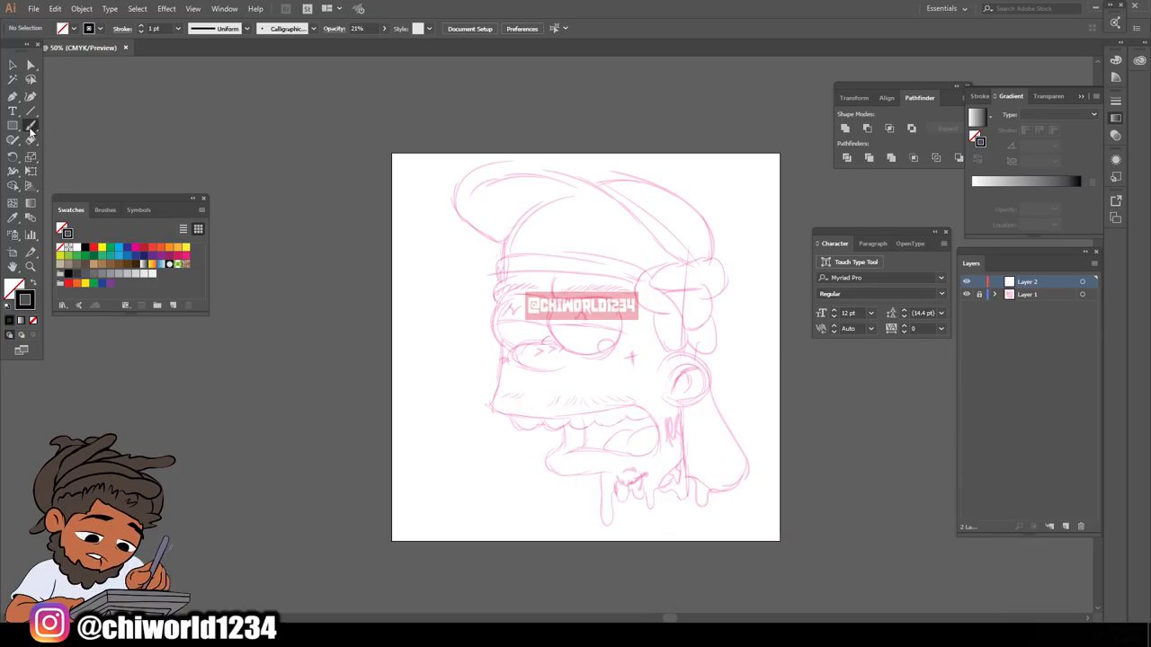
scroll(688, 376, "down", 1)
key("ctrl+=")
key("ctrl+=")
key("ctrl+=")
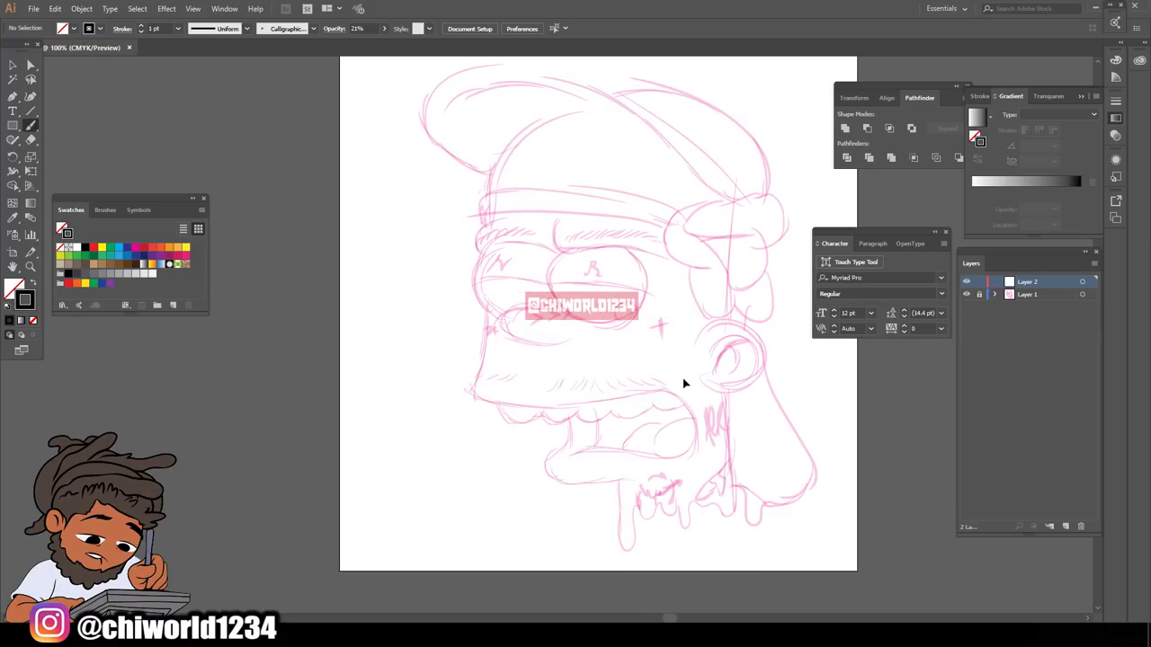
scroll(685, 378, "right", 2)
key("ctrl+=")
scroll(685, 378, "right", 2)
scroll(688, 373, "up", 5)
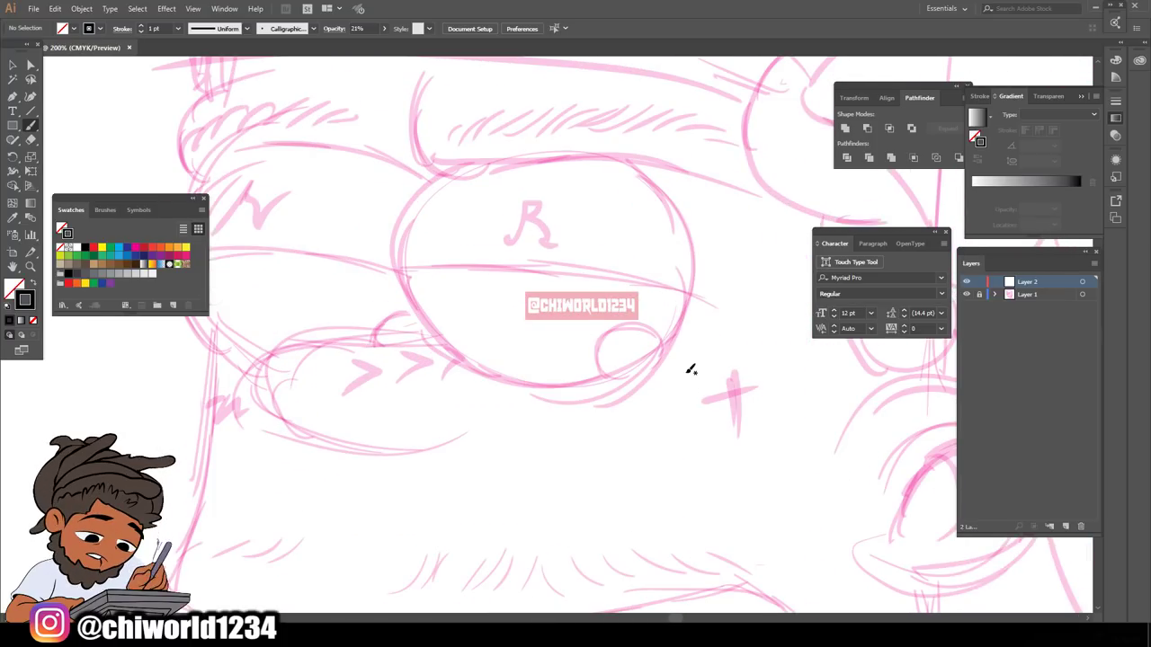
scroll(688, 374, "right", 2)
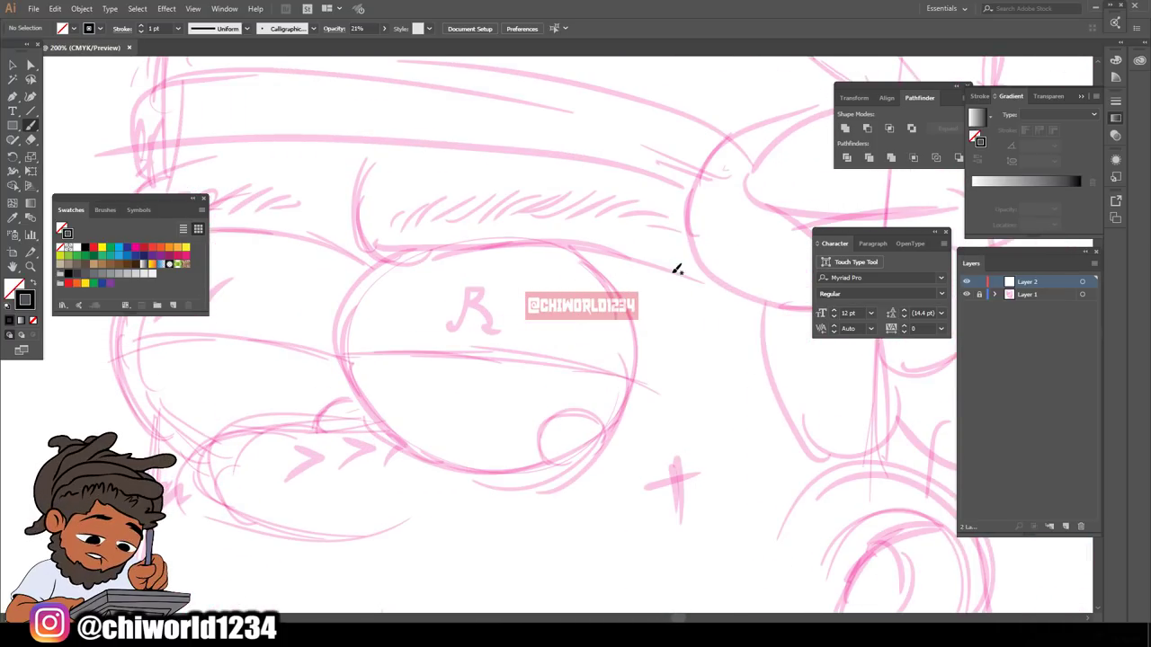
mouse_move(663, 263)
left_mouse_down()
mouse_move(559, 243)
mouse_move(369, 268)
mouse_move(349, 254)
mouse_move(343, 230)
mouse_move(378, 158)
left_mouse_up()
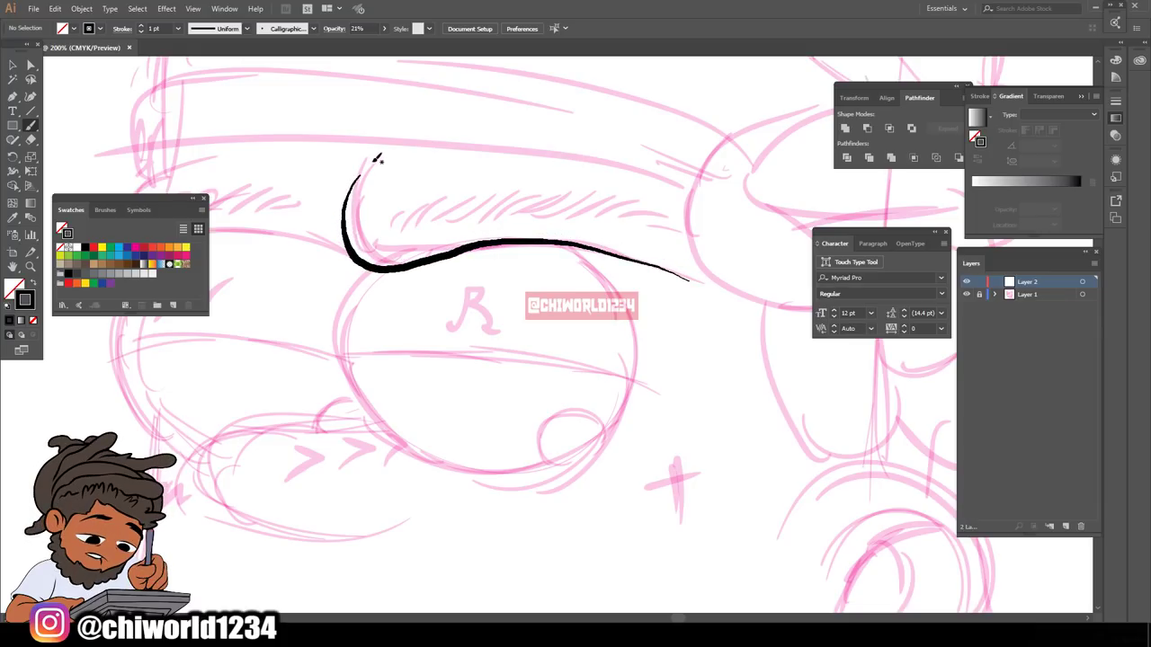
key("ctrl+z")
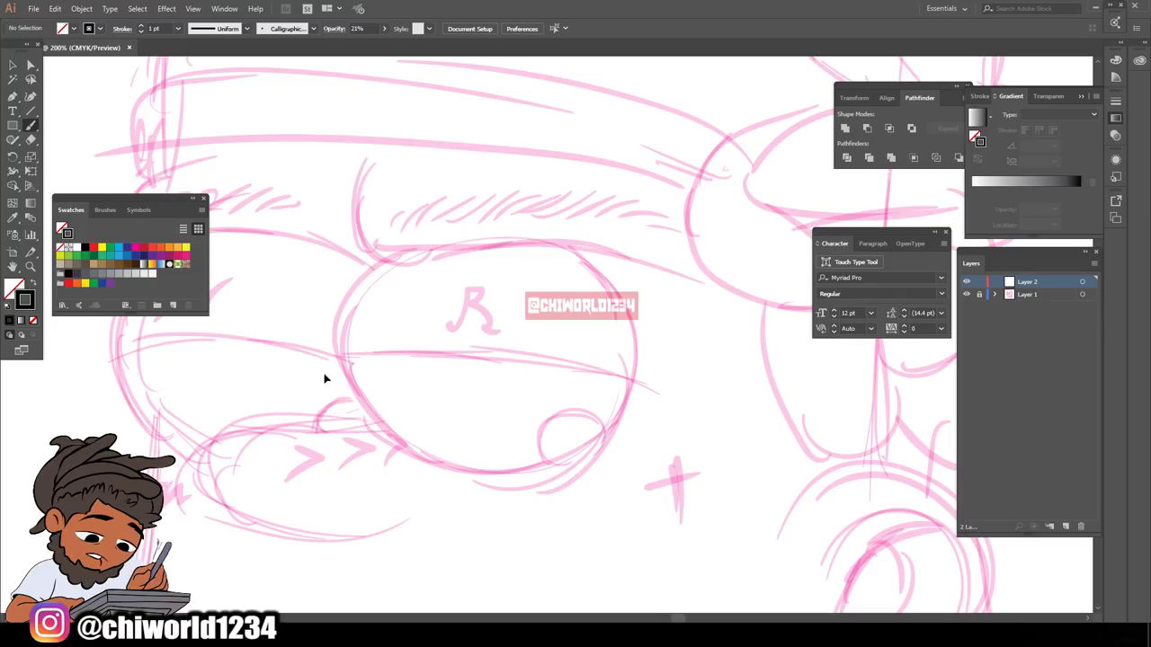
left_click(384, 28)
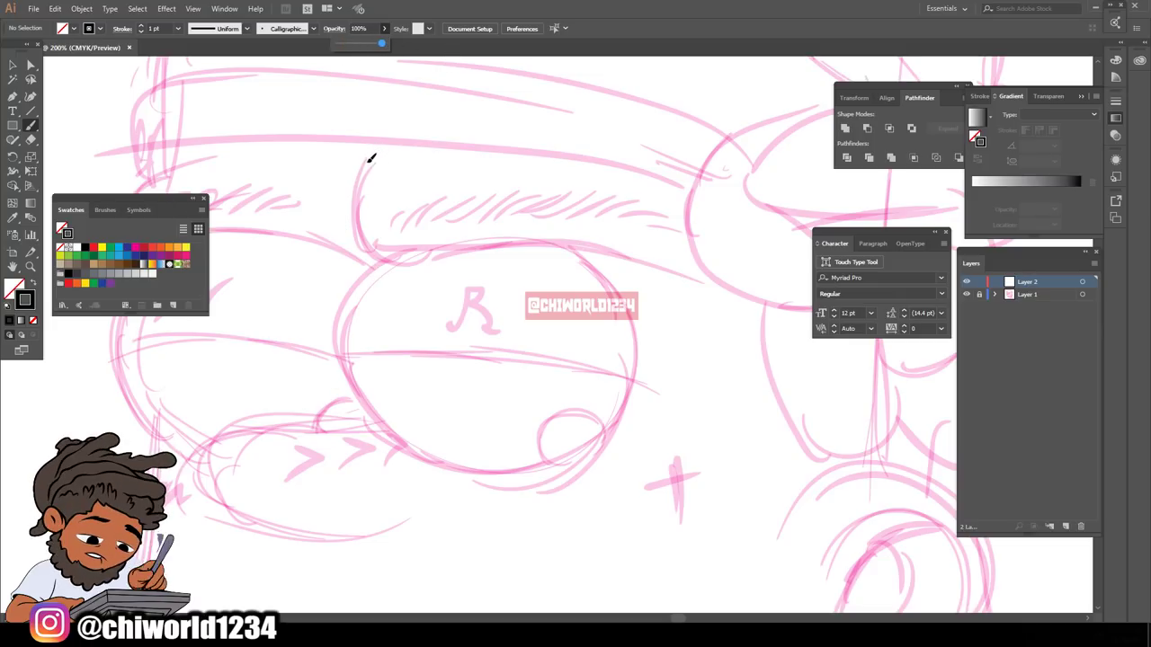
mouse_move(370, 159)
left_mouse_down()
mouse_move(346, 236)
mouse_move(387, 264)
mouse_move(545, 234)
mouse_move(624, 249)
mouse_move(694, 286)
left_mouse_up()
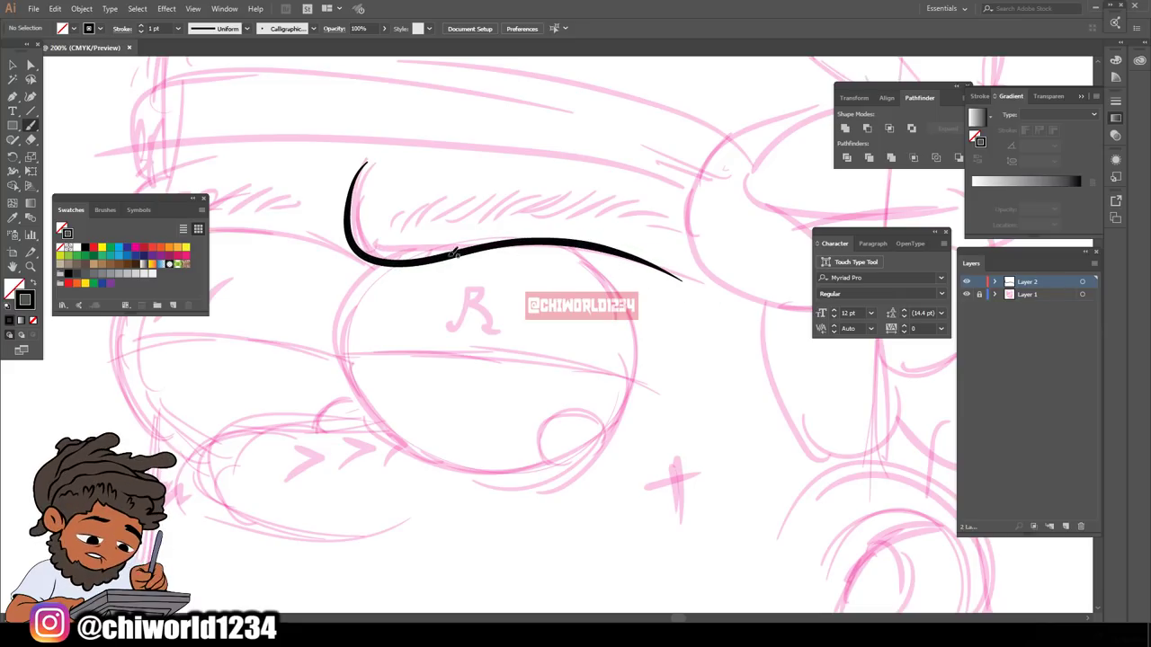
mouse_move(372, 263)
left_mouse_down()
mouse_move(356, 333)
mouse_move(377, 401)
mouse_move(403, 430)
mouse_move(510, 467)
mouse_move(640, 372)
mouse_move(590, 245)
left_mouse_up()
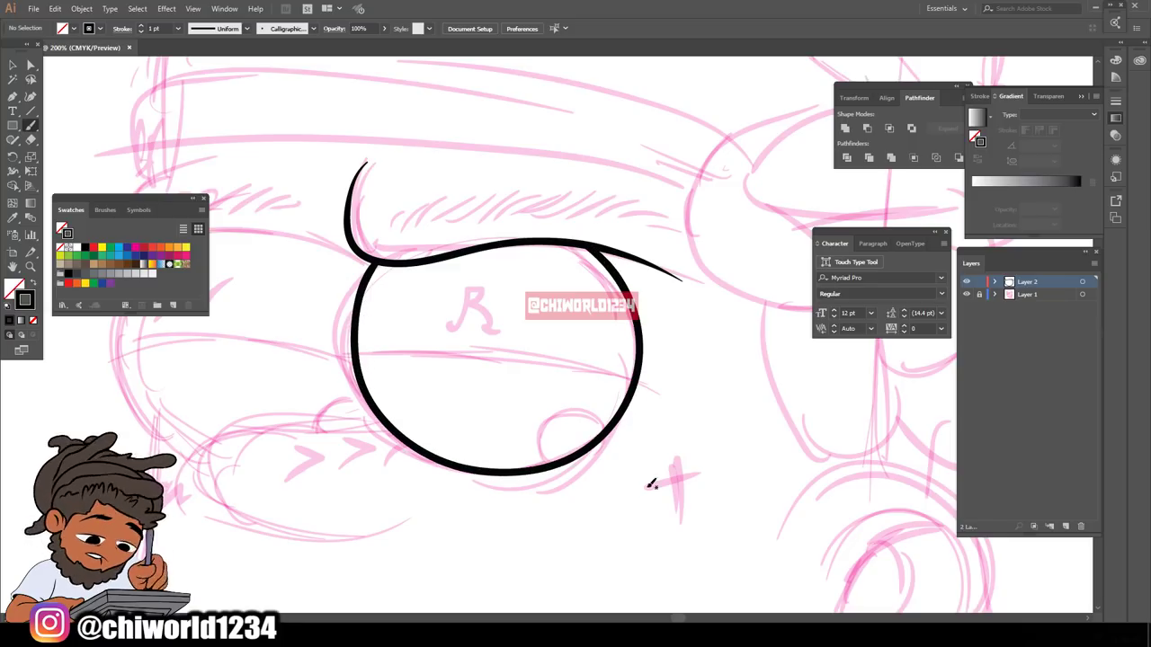
- Ink the rounded nose, the far eye's outline, and the curved brow bump above it
mouse_move(374, 564)
left_mouse_down()
mouse_move(594, 522)
mouse_move(594, 492)
left_mouse_up()
mouse_move(593, 339)
left_mouse_down()
mouse_move(432, 359)
mouse_move(454, 448)
mouse_move(620, 453)
left_mouse_up()
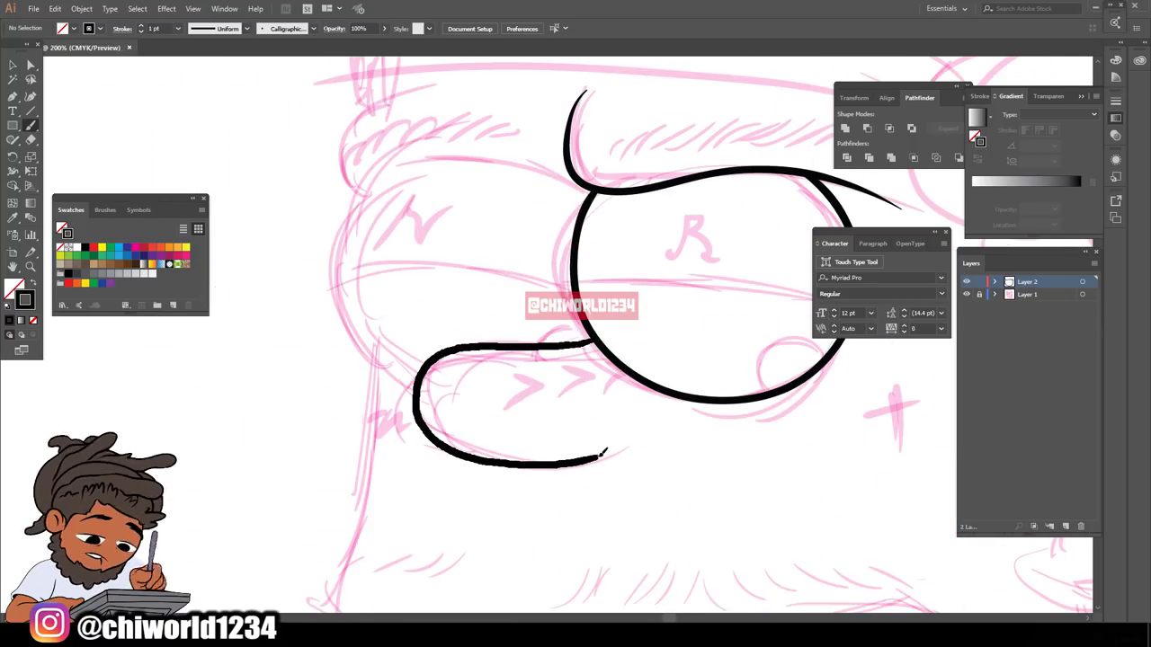
scroll(432, 423, "up", 1)
mouse_move(425, 437)
left_mouse_down()
mouse_move(338, 322)
mouse_move(377, 232)
mouse_move(429, 212)
mouse_move(553, 231)
mouse_move(589, 252)
left_mouse_up()
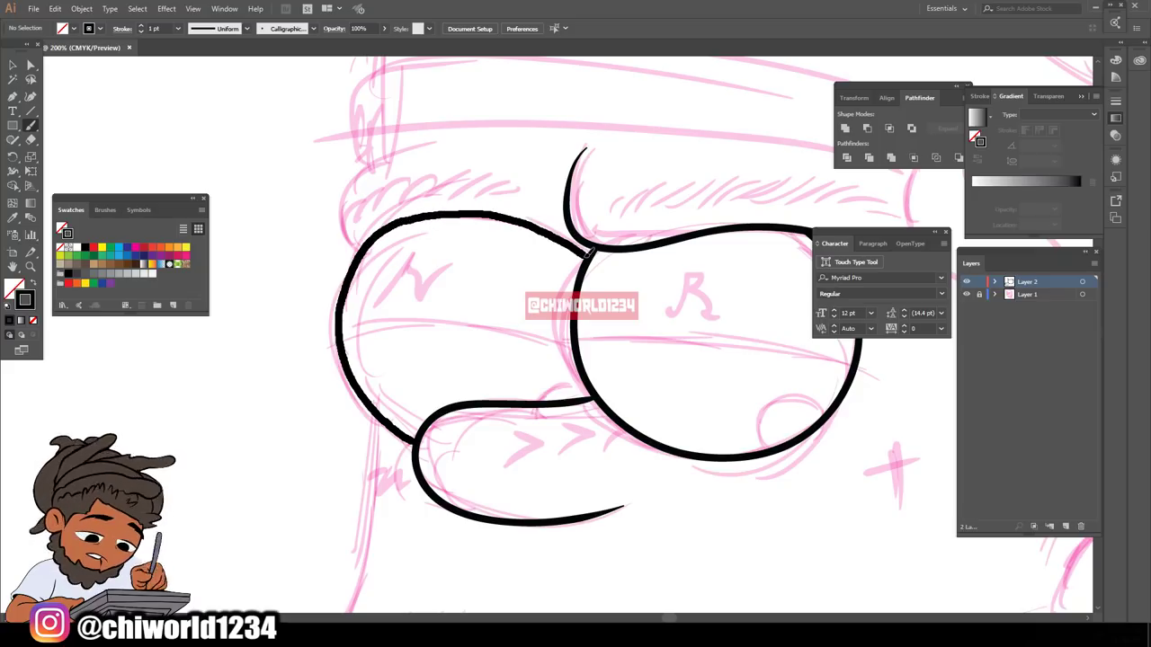
mouse_move(364, 248)
left_mouse_down()
mouse_move(343, 225)
mouse_move(343, 186)
mouse_move(427, 140)
left_mouse_up()
- Ink the muzzle outline from below the far eye along the upper lip and around the open mouth to the lower lip
scroll(790, 538, "down", 2)
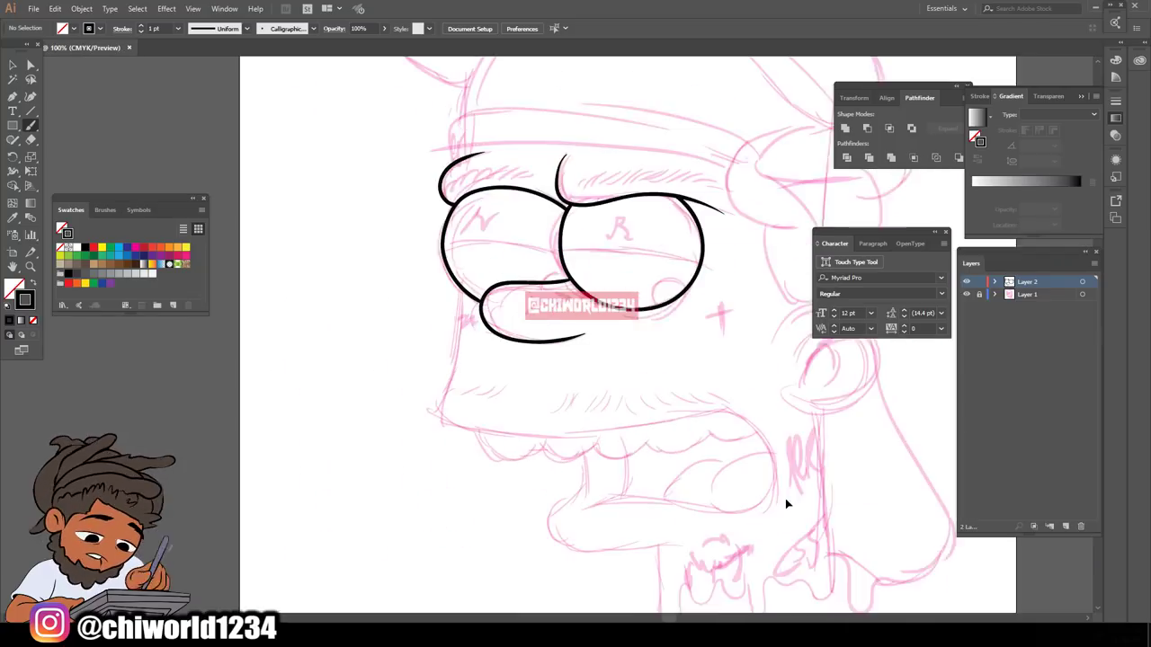
scroll(783, 501, "up", 1)
mouse_move(345, 212)
left_mouse_down()
mouse_move(314, 403)
mouse_move(682, 406)
mouse_move(740, 555)
mouse_move(521, 558)
left_mouse_up()
scroll(752, 506, "down", 2)
scroll(608, 385, "up", 2)
scroll(458, 312, "down", 1)
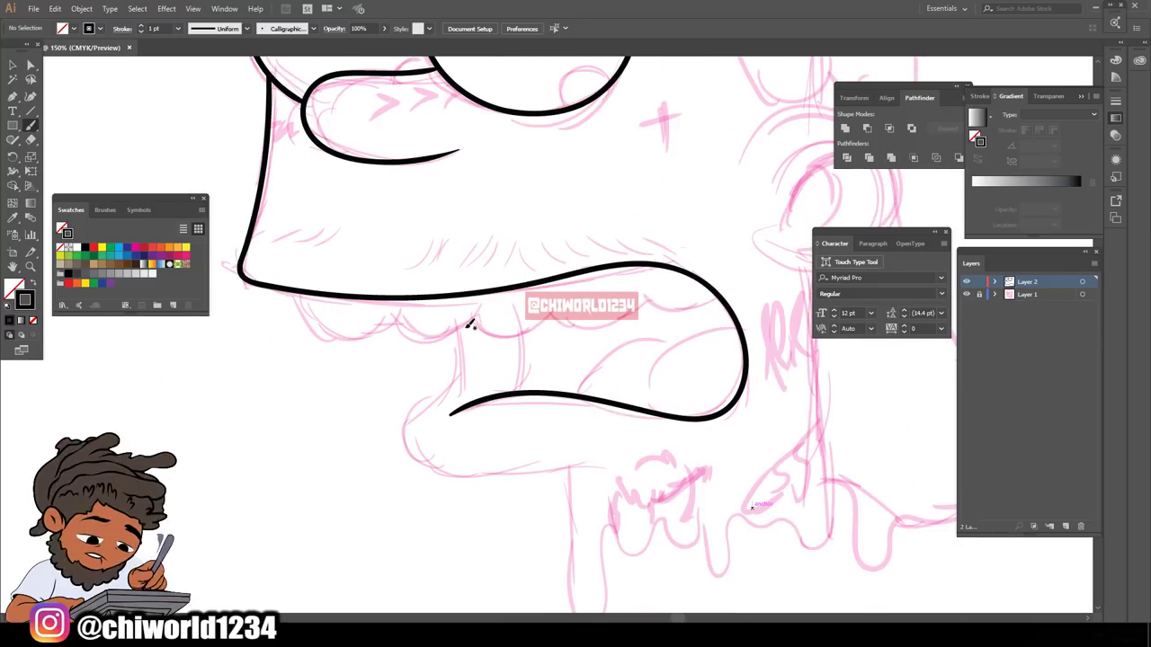
- Ink the lower tooth and lip outline around the chin and the front line of the neck
mouse_move(468, 325)
left_mouse_down()
mouse_move(460, 392)
mouse_move(407, 460)
mouse_move(514, 459)
mouse_move(529, 562)
left_mouse_up()
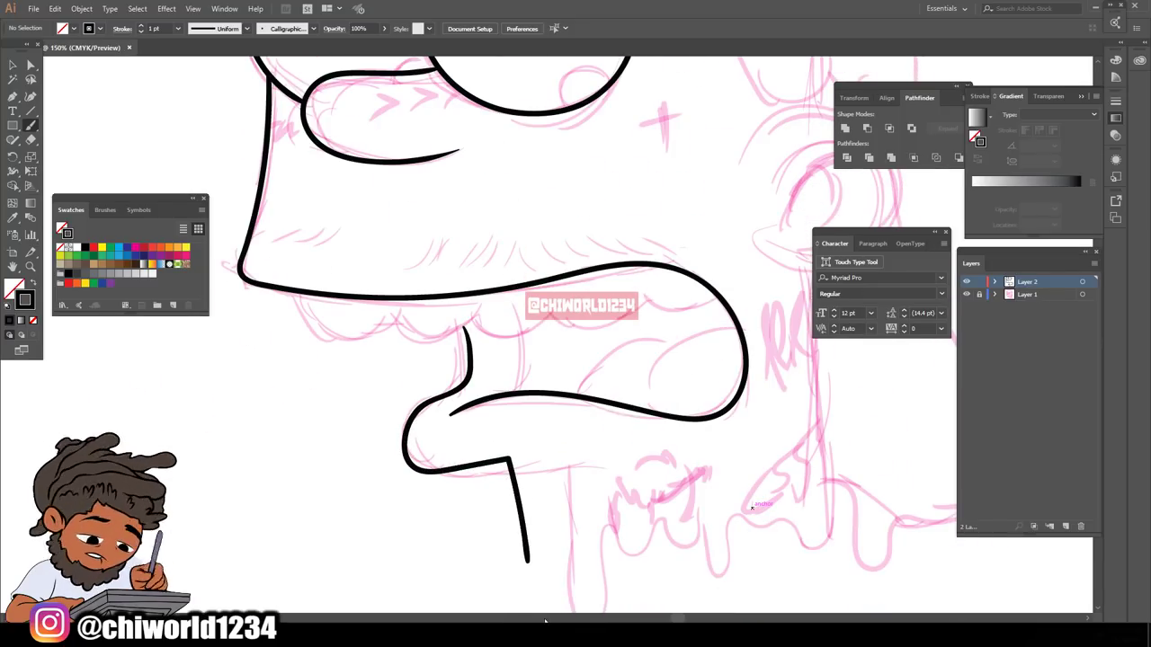
scroll(587, 531, "down", 2)
scroll(667, 493, "up", 2)
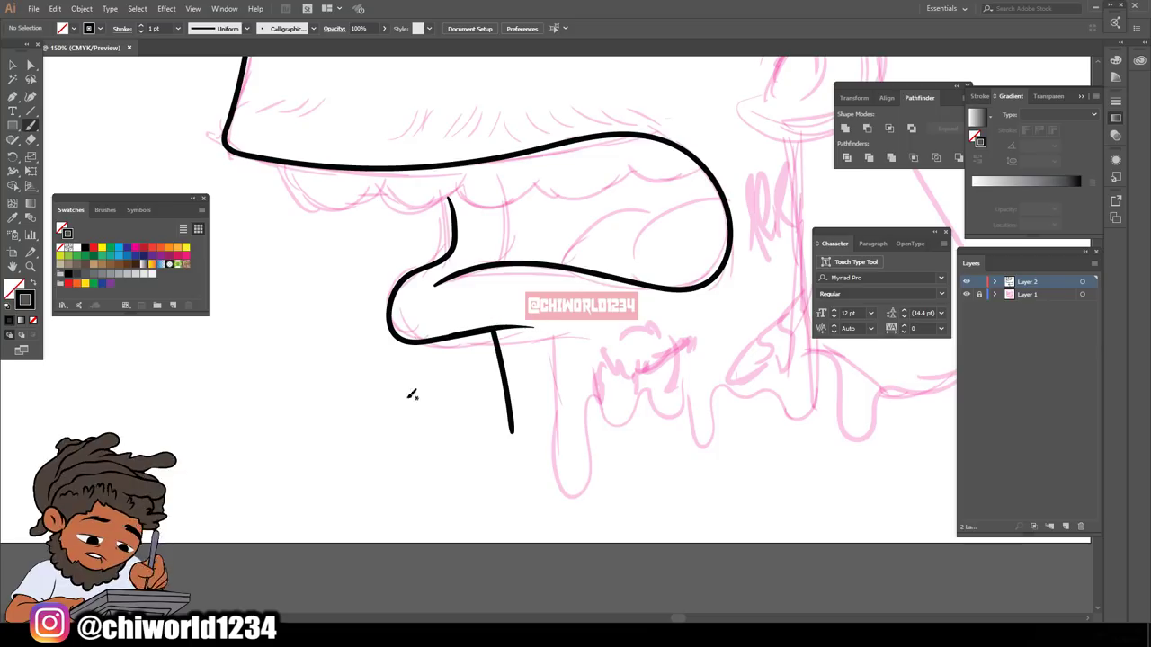
scroll(510, 534, "down", 2)
scroll(561, 460, "up", 2)
- Ink the ear's round outline and the curved folds inside it
mouse_move(569, 384)
left_mouse_down()
mouse_move(627, 389)
mouse_move(613, 238)
mouse_move(543, 294)
left_mouse_up()
mouse_move(585, 336)
left_mouse_down()
mouse_move(644, 283)
mouse_move(657, 296)
mouse_move(612, 355)
left_mouse_up()
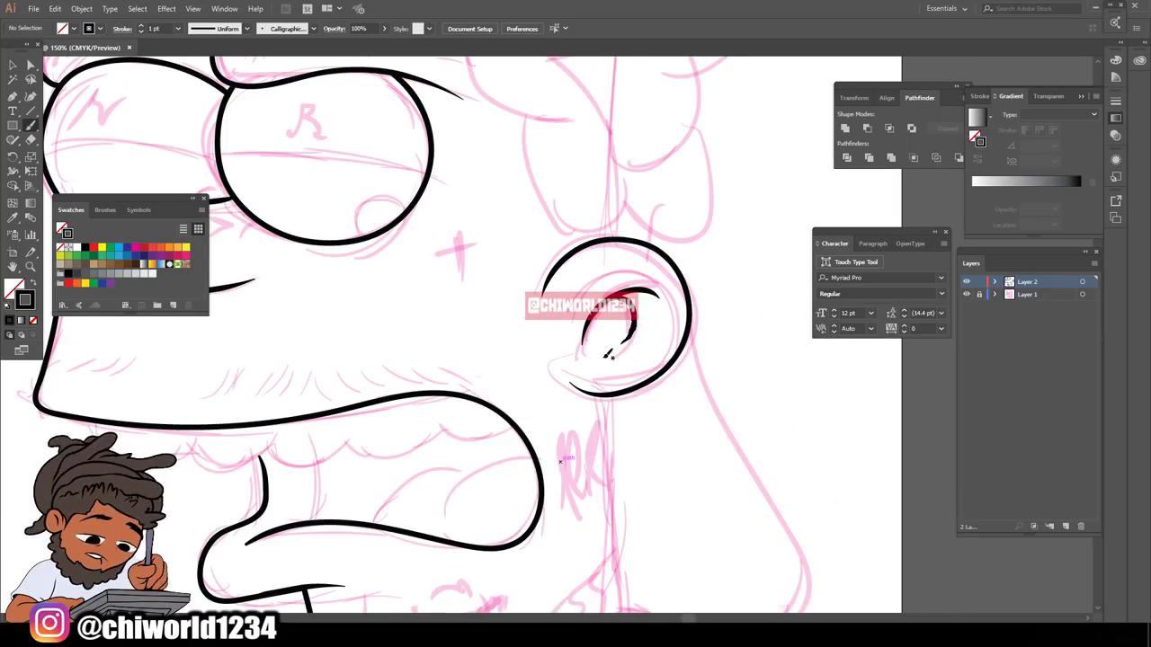
scroll(659, 490, "down", 2)
scroll(656, 463, "up", 2)
mouse_move(310, 248)
left_mouse_down()
mouse_move(368, 232)
mouse_move(586, 264)
left_mouse_up()
- Ink the back line of the neck from below the ear and the dripping lower edge across to the front
key("ctrl+minus")
scroll(686, 432, "down", 2)
key("ctrl+plus")
key("ctrl+plus")
mouse_move(685, 198)
left_mouse_down()
mouse_move(696, 473)
mouse_move(663, 449)
mouse_move(609, 446)
mouse_move(586, 526)
mouse_move(565, 445)
mouse_move(565, 471)
mouse_move(528, 460)
mouse_move(496, 495)
mouse_move(474, 458)
mouse_move(441, 500)
mouse_move(428, 552)
mouse_move(423, 520)
mouse_move(393, 483)
left_mouse_up()
left_click_drag(380, 398, 409, 520)
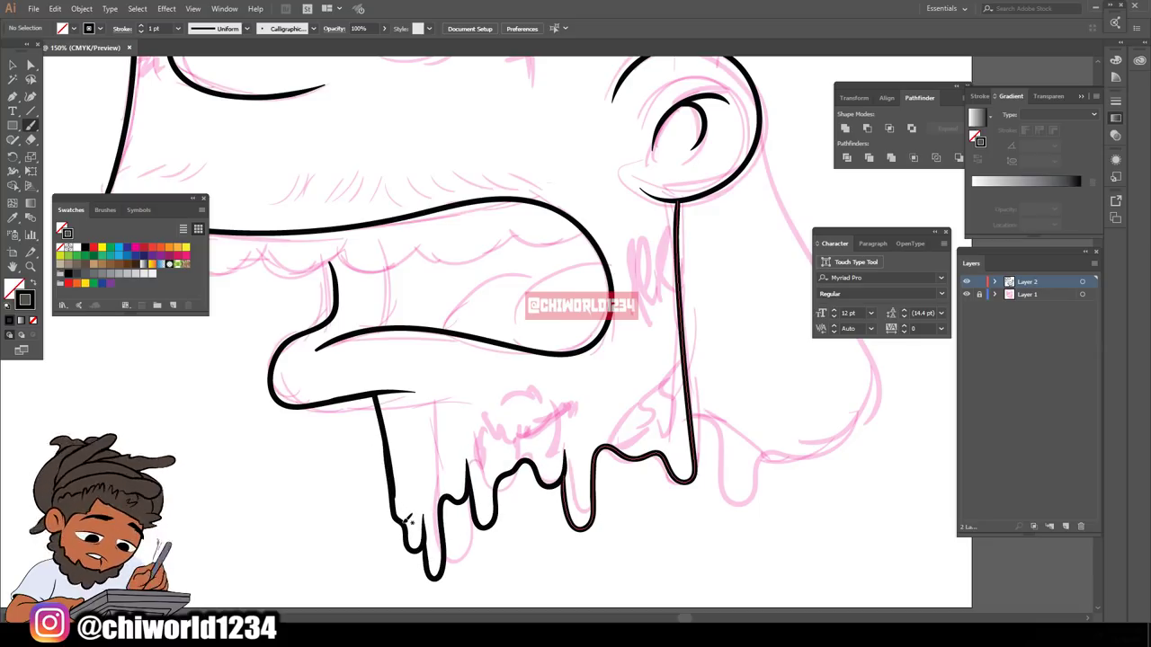
- Hide and reshow the sketch layer to check the inked face lines on their own
key("ctrl+minus")
key("ctrl+minus")
key("ctrl+minus")
scroll(699, 516, "up", 1)
left_click(966, 294)
left_click(967, 294)
key("ctrl+equal")
key("ctrl+equal")
key("ctrl+equal")
key("ctrl+equal")
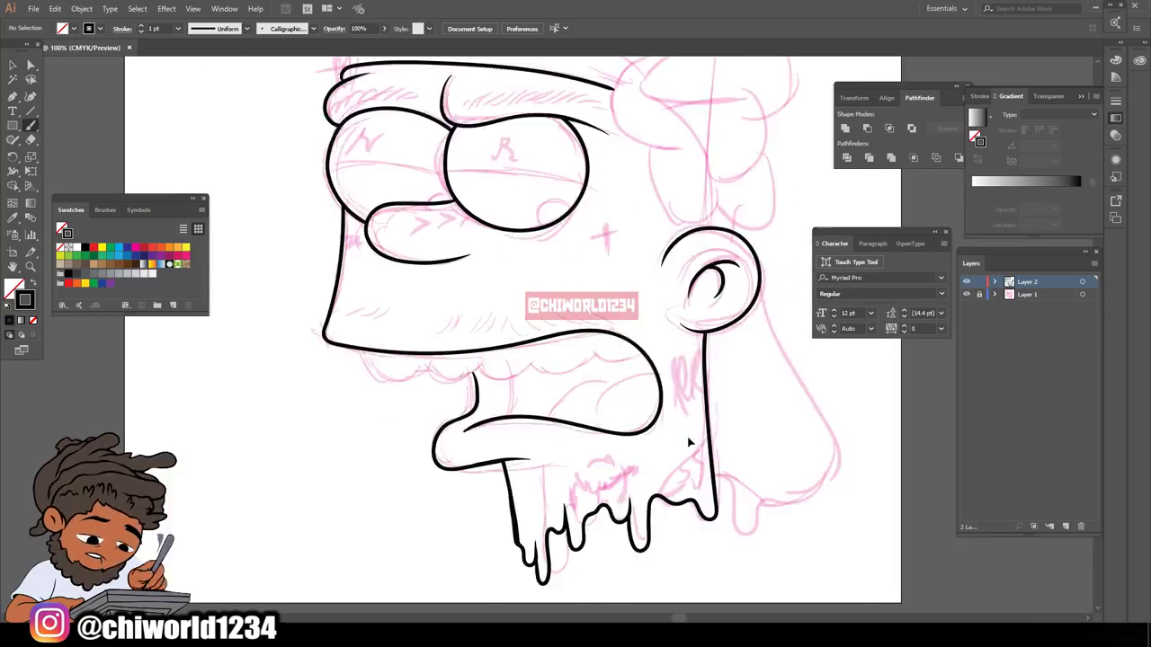
- Ink the scalloped edge of the upper teeth, the inner edge of the lower tooth, and the tongue inside the mouth
mouse_move(772, 370)
left_mouse_down()
mouse_move(383, 425)
mouse_move(271, 403)
mouse_move(219, 371)
left_mouse_up()
key("ctrl+0")
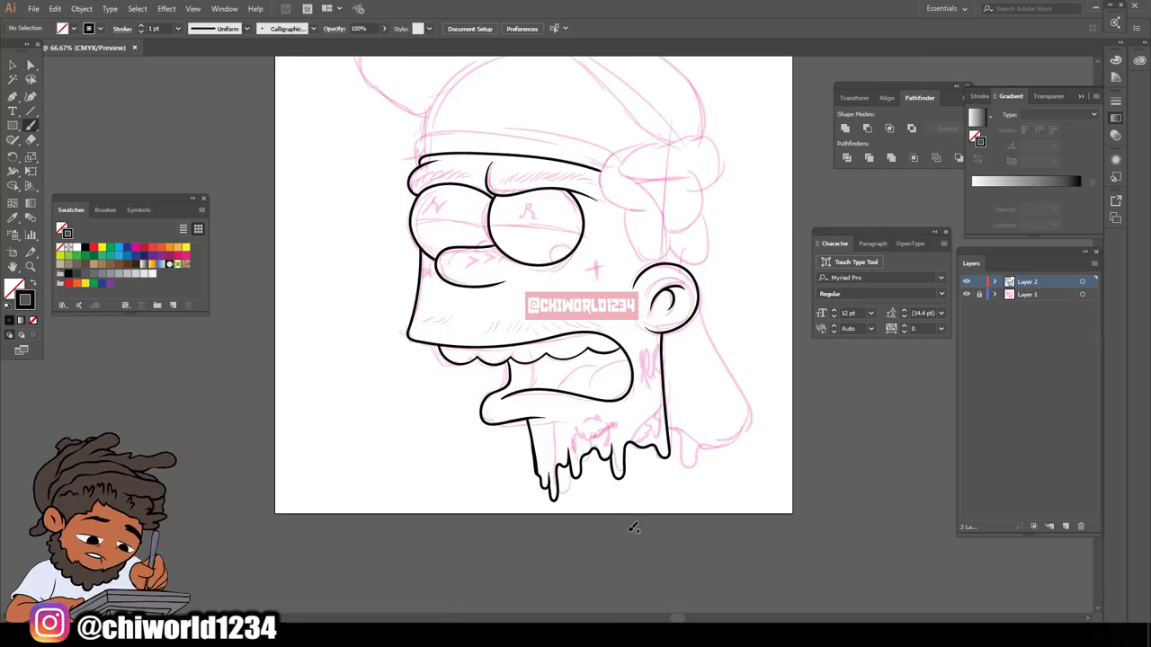
scroll(656, 474, "up", 6)
mouse_move(462, 518)
left_mouse_down()
mouse_move(594, 387)
mouse_move(634, 396)
left_mouse_up()
mouse_move(580, 482)
left_mouse_down()
mouse_move(707, 374)
mouse_move(770, 382)
left_mouse_up()
left_click_drag(309, 505, 322, 383)
key("ctrl+0")
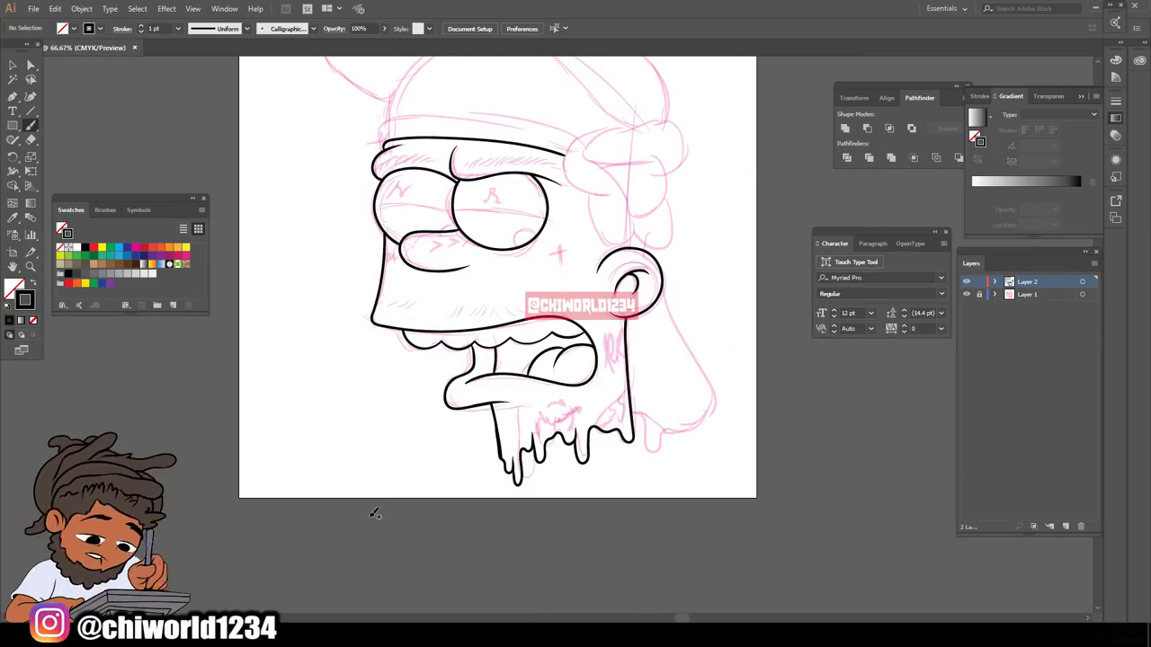
- Ink the curved eyelid lines across the near eye and the far eye
scroll(373, 512, "up", 4)
left_click_drag(431, 299, 679, 317)
key("ctrl+0")
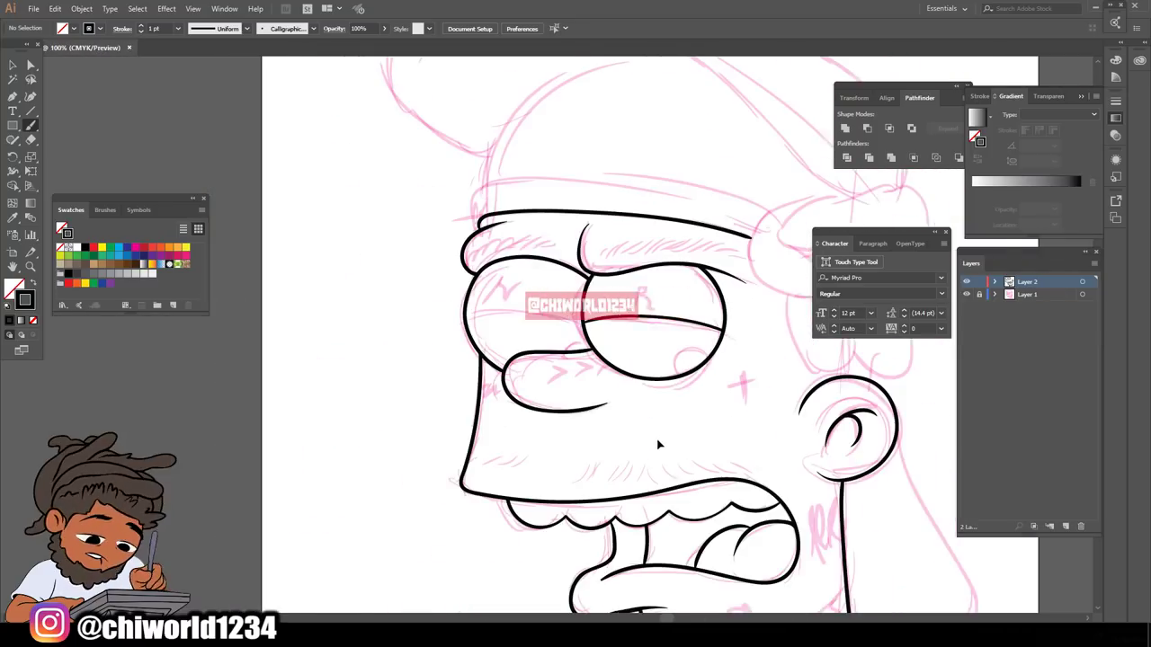
scroll(657, 442, "up", 4)
left_click_drag(439, 304, 676, 312)
key("ctrl+0")
- Ink the rounded pupil outlines at the lower edges of both eyes
scroll(673, 429, "up", 5)
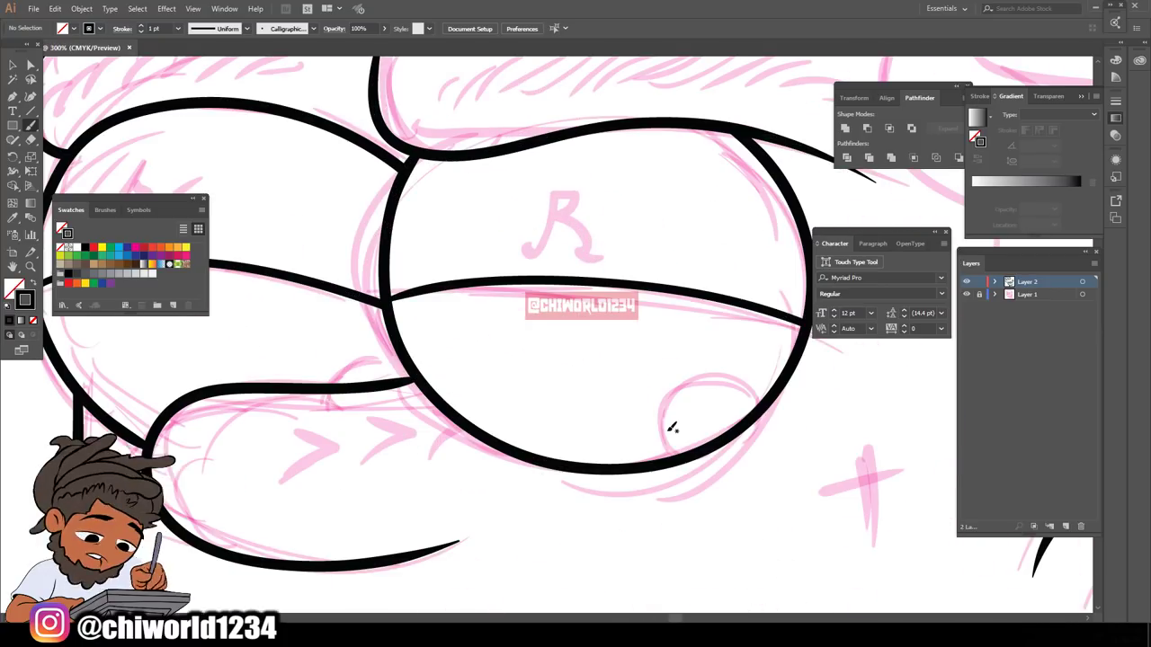
mouse_move(694, 452)
left_mouse_down()
mouse_move(760, 401)
mouse_move(711, 369)
left_mouse_up()
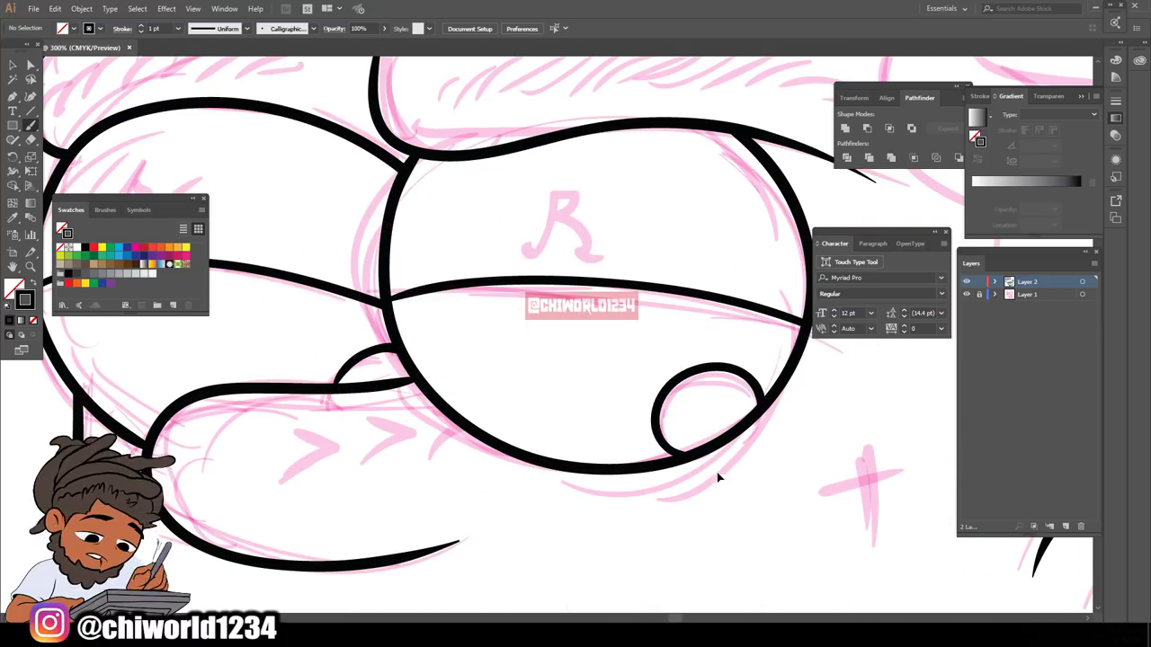
key("ctrl+0")
- Ink the layered headband above the brow with its rounded front ends and long fold lines
scroll(720, 463, "up", 4)
mouse_move(291, 418)
left_mouse_down()
mouse_move(441, 355)
mouse_move(500, 365)
left_mouse_up()
left_click_drag(287, 370, 439, 336)
left_click_drag(468, 338, 819, 394)
mouse_move(302, 369)
left_mouse_down()
mouse_move(270, 359)
mouse_move(323, 300)
mouse_move(845, 359)
mouse_move(870, 380)
left_mouse_up()
key("ctrl+0")
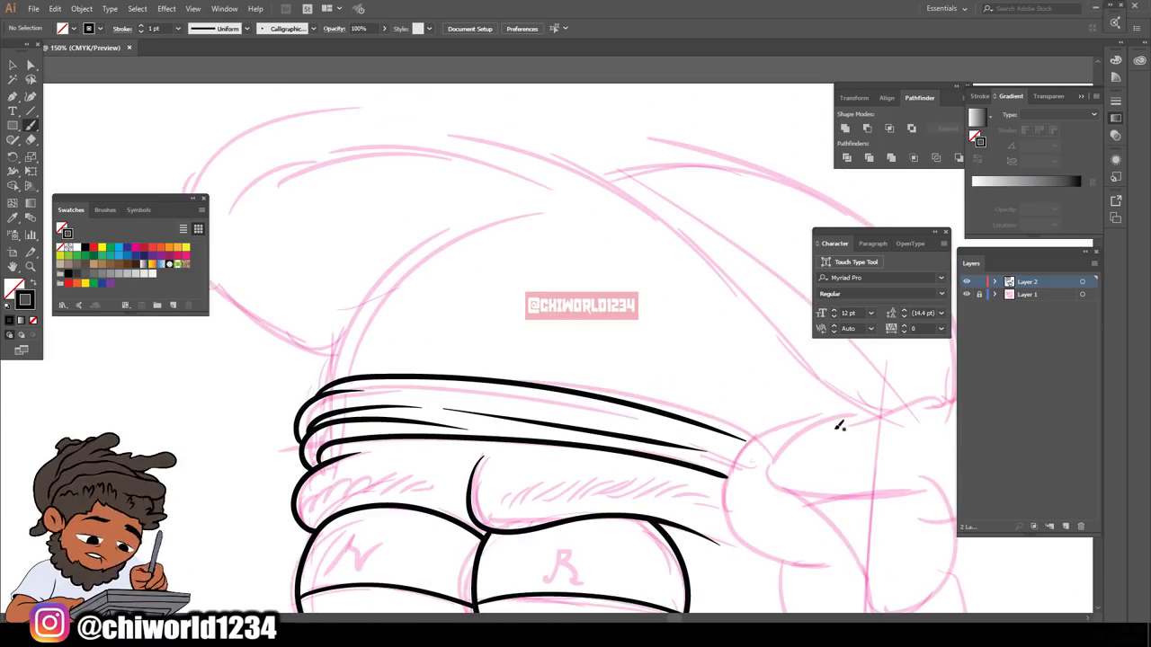
- Ink the headband's knot with its folds and hanging loops, plus the rounded crown of the head covering with its seam
scroll(508, 349, "up", 5)
left_click_drag(508, 350, 411, 329)
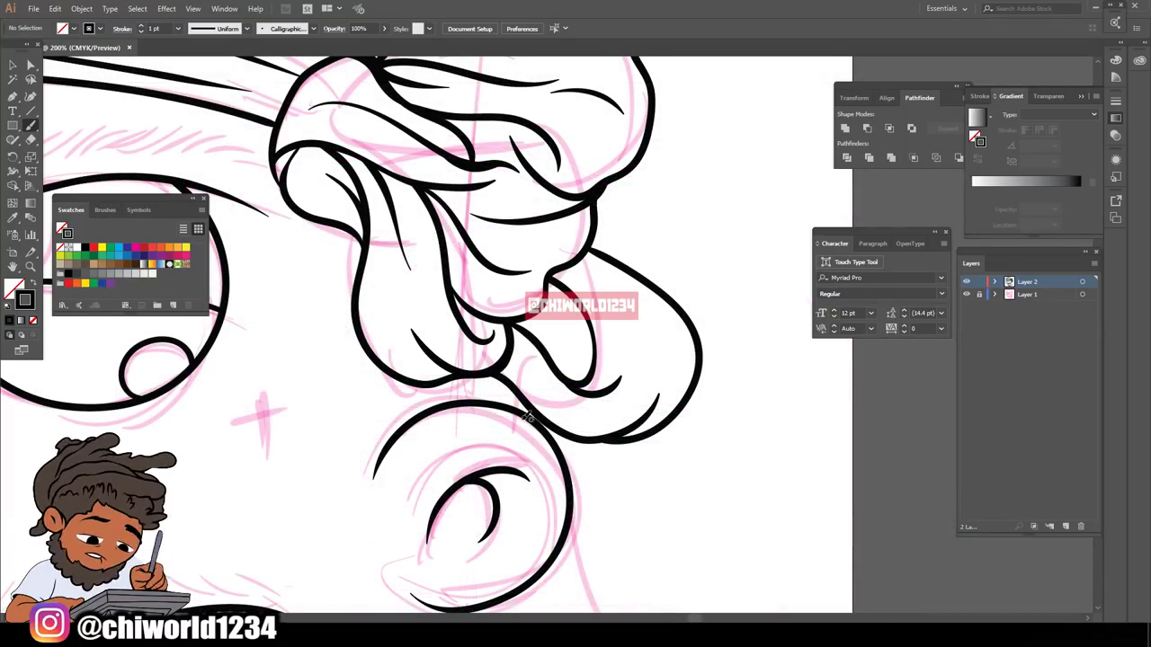
mouse_move(441, 383)
left_mouse_down()
mouse_move(527, 406)
mouse_move(583, 274)
left_mouse_up()
key("ctrl+minus")
key("ctrl+minus")
key("ctrl+equal")
key("ctrl+equal")
key("ctrl+equal")
key("ctrl+minus")
key("ctrl+minus")
key("ctrl+minus")
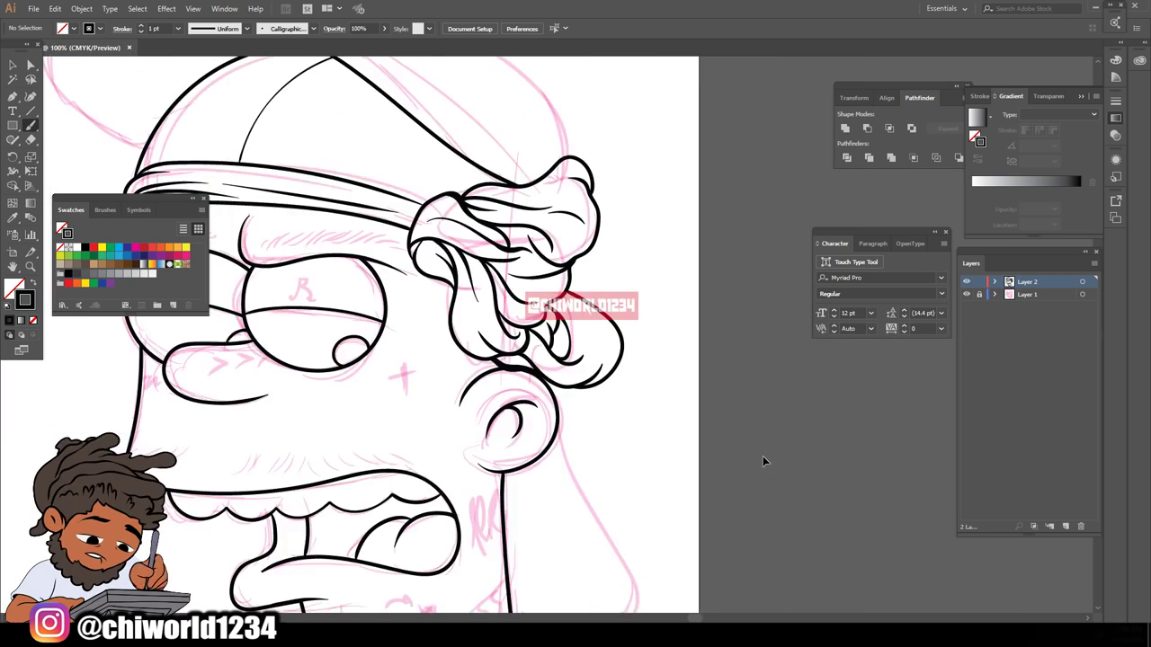
- Ink the cloth tail hanging behind the ear, with its inner fold line and dripping lower end
key("ctrl+minus")
scroll(758, 432, "down", 3)
key("ctrl+equal")
key("ctrl+equal")
scroll(758, 418, "down", 1)
mouse_move(562, 202)
left_mouse_down()
mouse_move(580, 259)
mouse_move(566, 589)
mouse_move(491, 429)
left_mouse_up()
scroll(642, 555, "down", 3)
scroll(658, 488, "up", 3)
left_click_drag(620, 250, 756, 517)
scroll(855, 486, "down", 4)
scroll(874, 457, "up", 1)
scroll(702, 378, "up", 2)
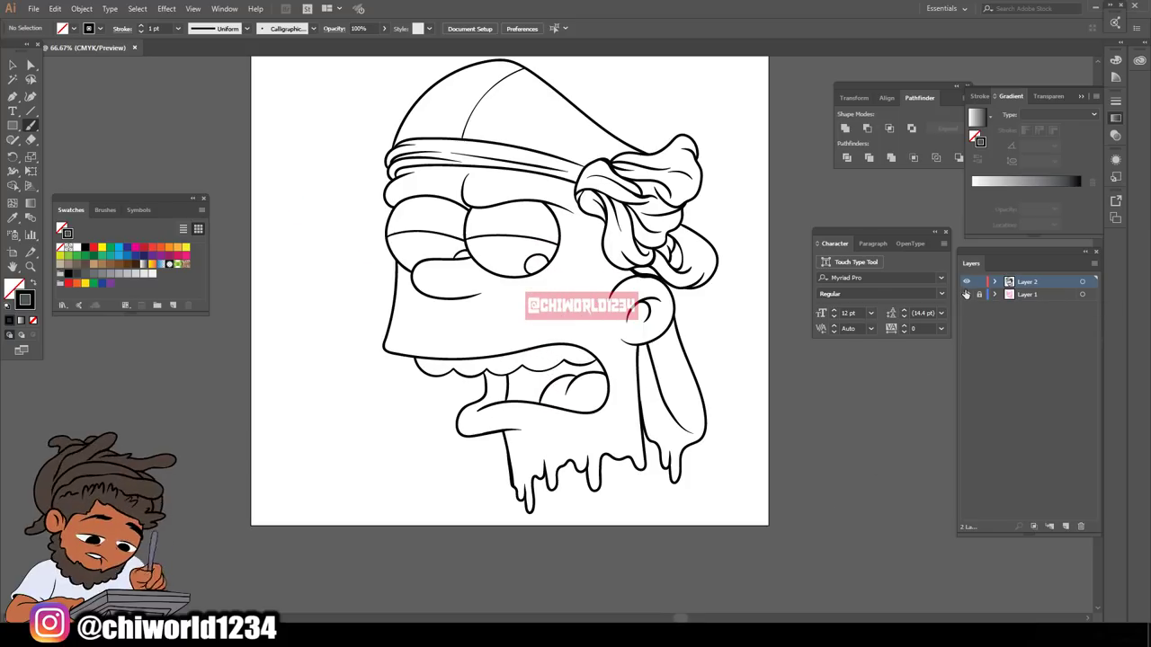
- Ink the cap above the head covering, with its curved brim, inner edge line and rounded back meeting the knot
scroll(703, 379, "up", 3)
mouse_move(530, 302)
left_mouse_down()
mouse_move(468, 265)
mouse_move(264, 319)
left_mouse_up()
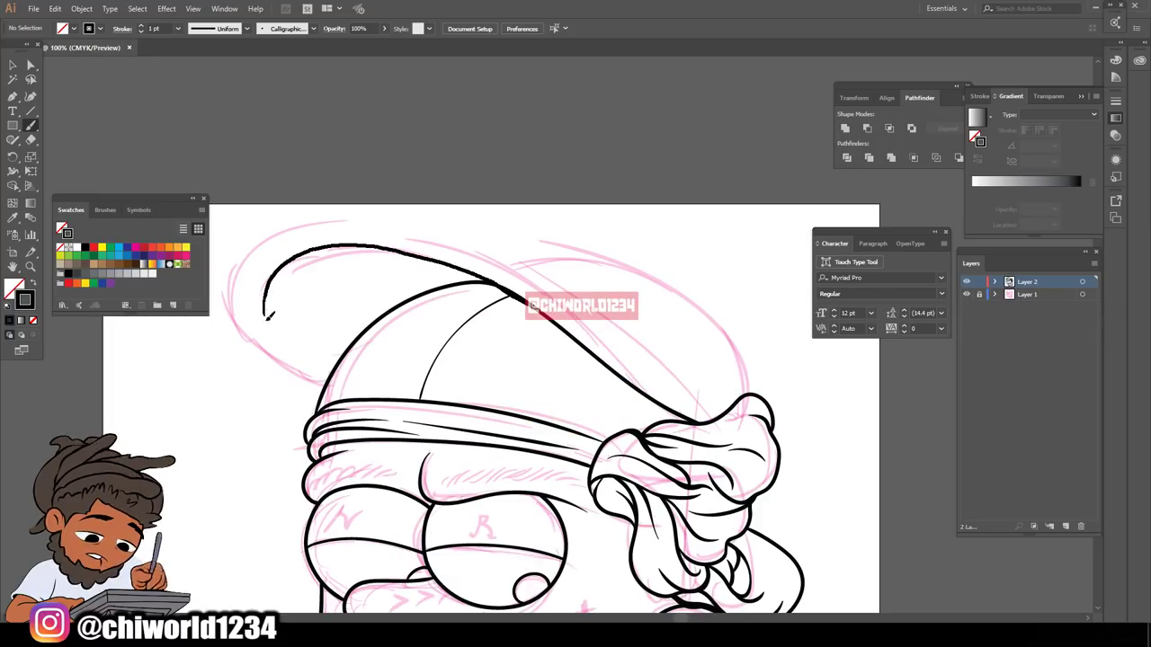
mouse_move(322, 389)
left_mouse_down()
mouse_move(248, 275)
mouse_move(421, 225)
mouse_move(692, 401)
left_mouse_up()
scroll(764, 441, "up", 2)
mouse_move(263, 176)
left_mouse_down()
mouse_move(585, 326)
mouse_move(609, 405)
mouse_move(730, 506)
left_mouse_up()
mouse_move(289, 188)
left_mouse_down()
mouse_move(358, 163)
mouse_move(815, 455)
left_mouse_up()
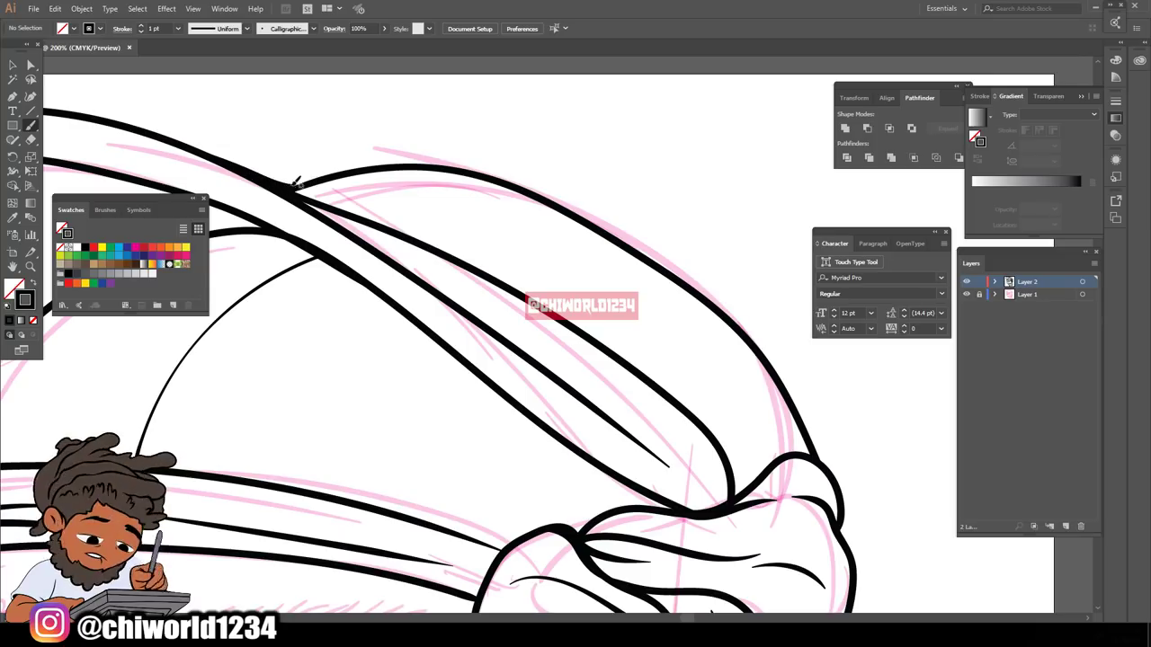
- Toggle the sketch layer's visibility to examine the complete inked head and cap
key("ctrl+minus")
key("ctrl+minus")
key("ctrl+minus")
key("ctrl+minus")
key("ctrl+minus")
scroll(831, 462, "down", 1)
left_click(967, 294)
key("ctrl+equal")
key("ctrl+equal")
left_click(967, 294)
scroll(705, 387, "down", 3)
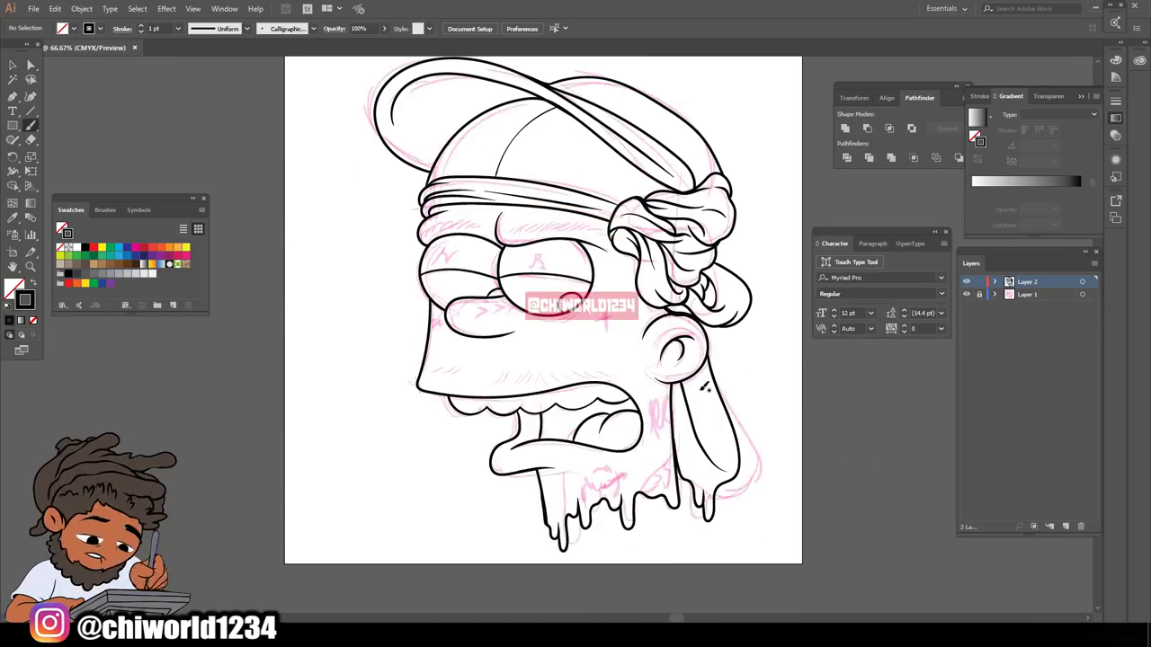
- Switch to the Pencil tool and swap the colours to a black fill with no stroke
key("ctrl+plus")
key("ctrl+plus")
key("ctrl+plus")
key("ctrl+plus")
key("ctrl+plus")
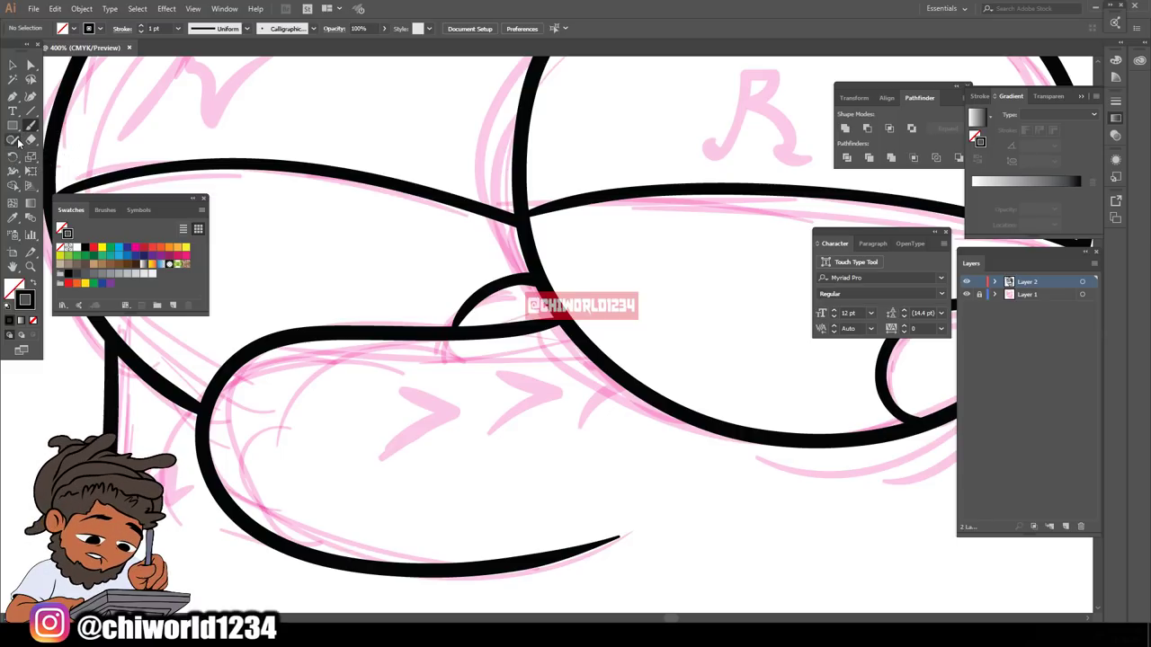
left_click_drag(16, 142, 35, 159)
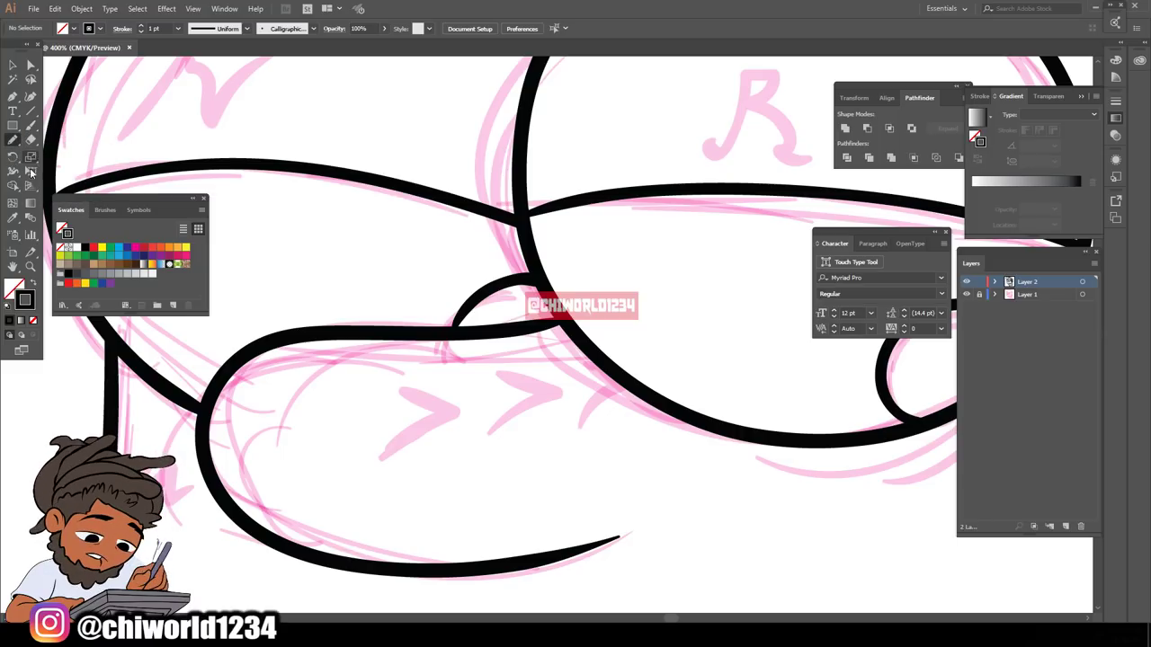
left_click(33, 284)
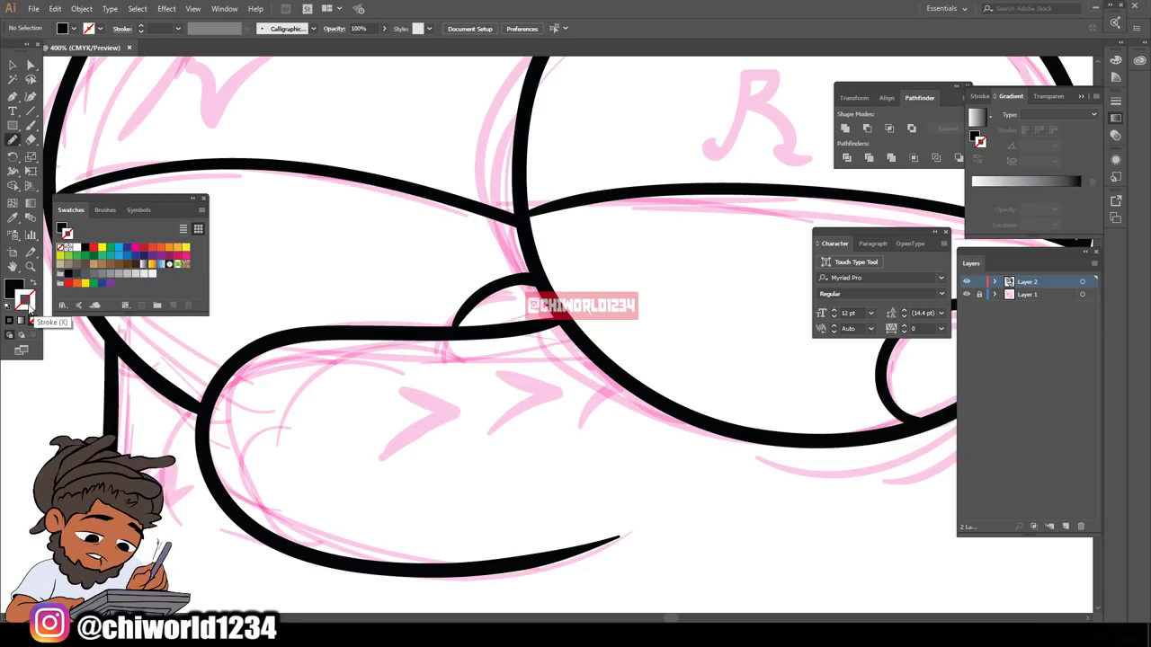
left_click(24, 299)
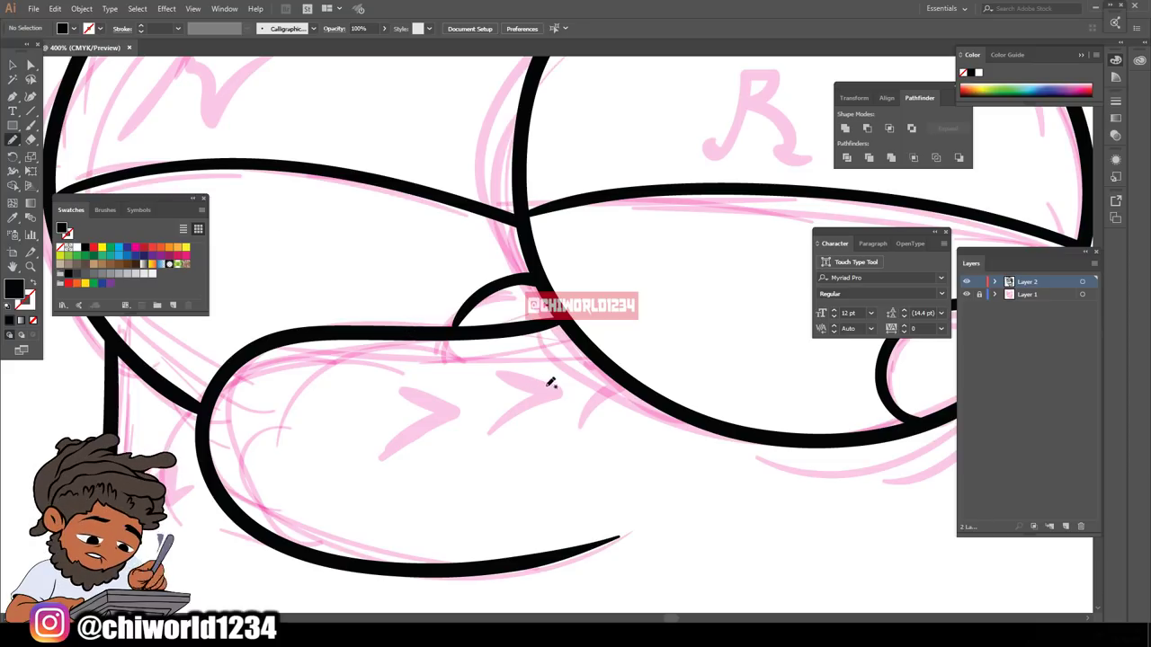
- Trace a closed black shape over the far eye's pupil beside the nose to fill it in
scroll(550, 382, "down", 2)
scroll(586, 398, "up", 5)
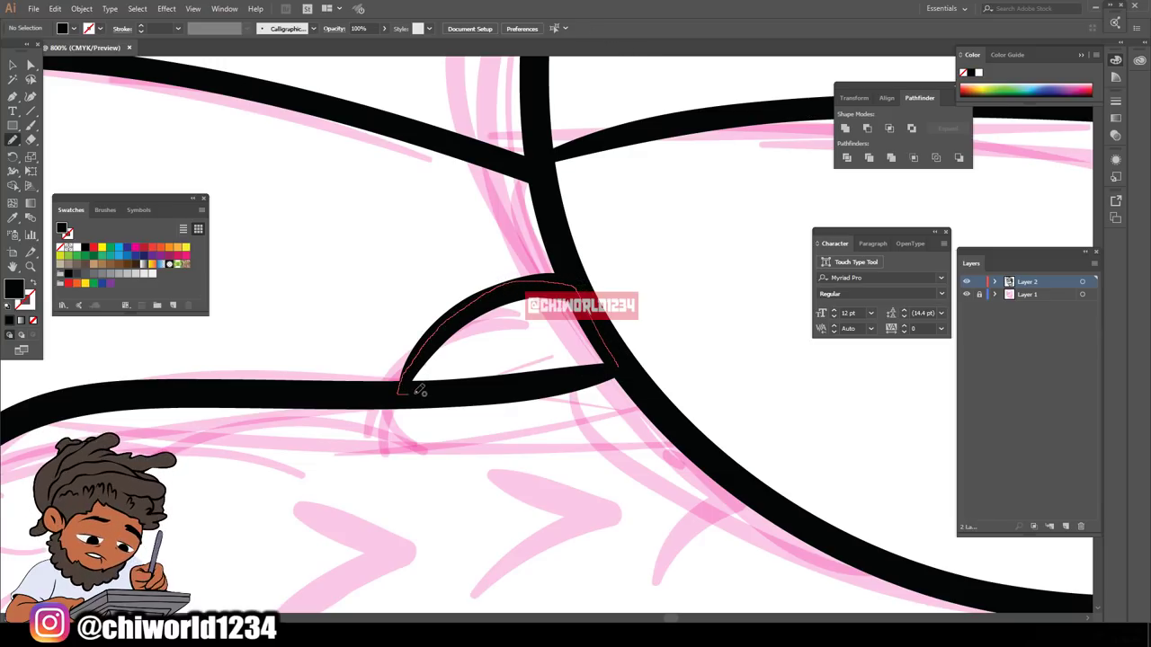
left_click_drag(418, 391, 610, 364)
scroll(765, 440, "down", 3)
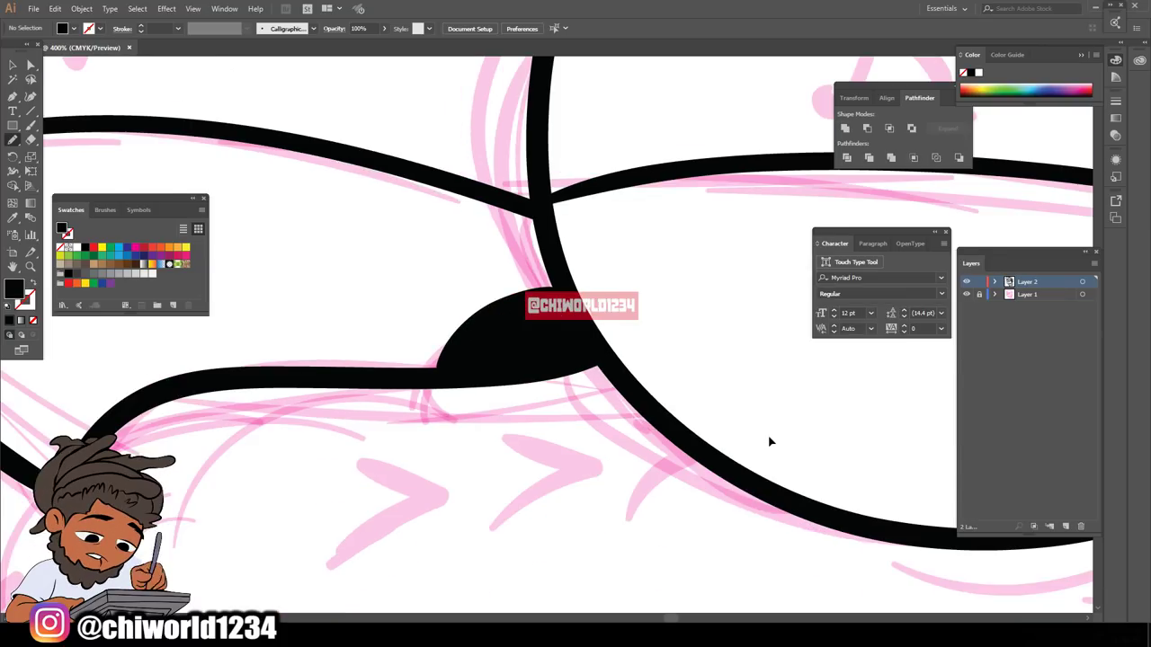
- Fill the near eye's pupil with black and cover the leftover gap along the eye's edge
scroll(771, 437, "up", 2)
scroll(773, 437, "right", 2)
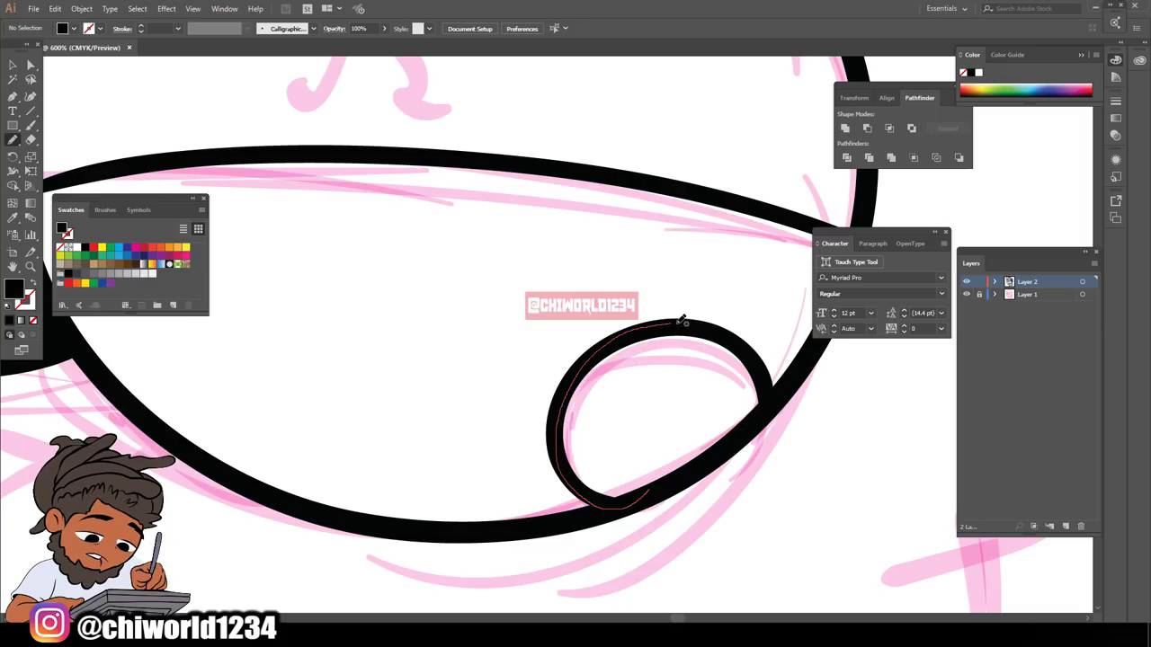
left_click_drag(642, 493, 662, 477)
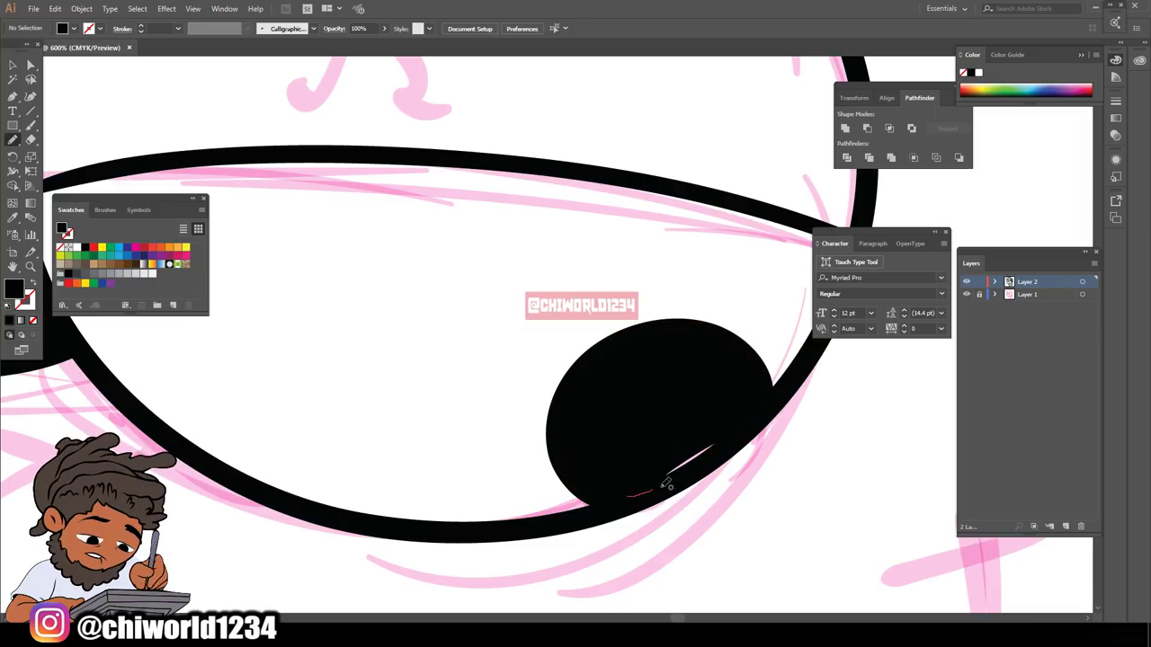
left_click_drag(742, 419, 595, 516)
scroll(780, 565, "down", 5)
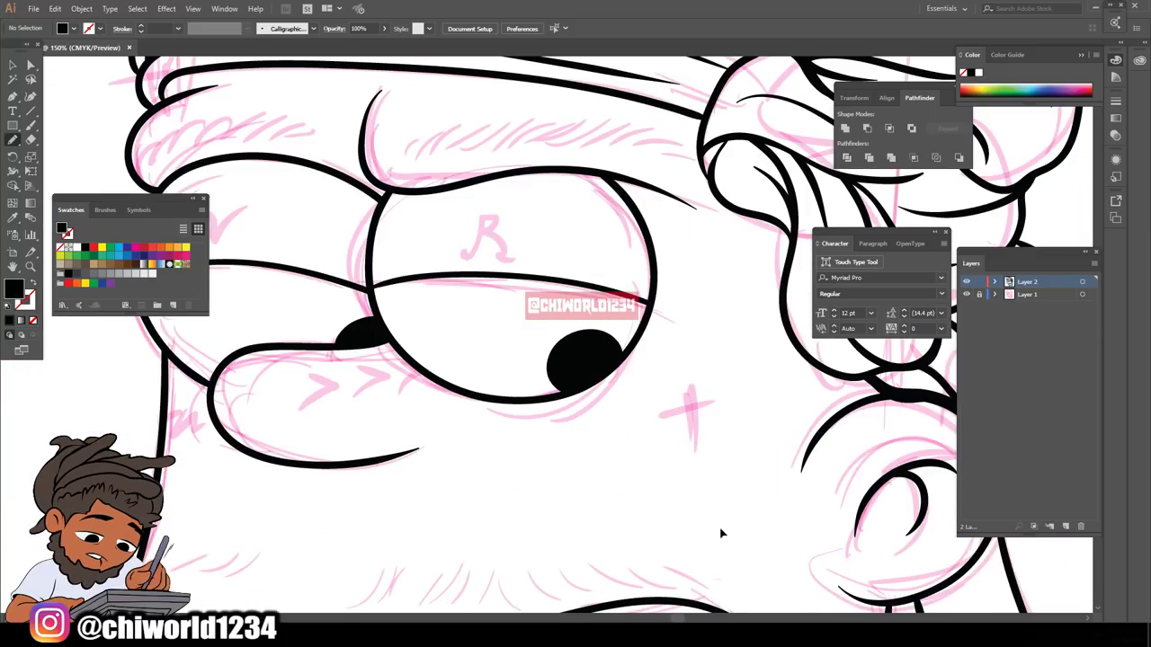
- Fill the mouth's dark interior with black between the upper teeth, lower tooth and tongue
scroll(666, 509, "down", 2)
scroll(667, 509, "up", 4)
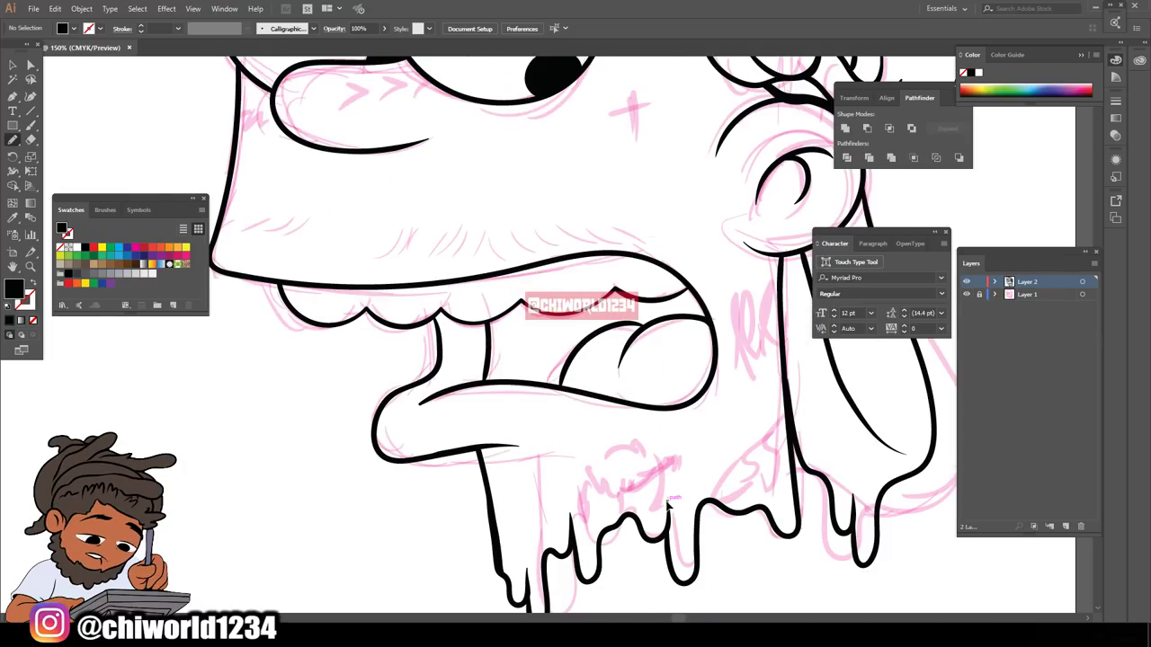
scroll(673, 500, "up", 2)
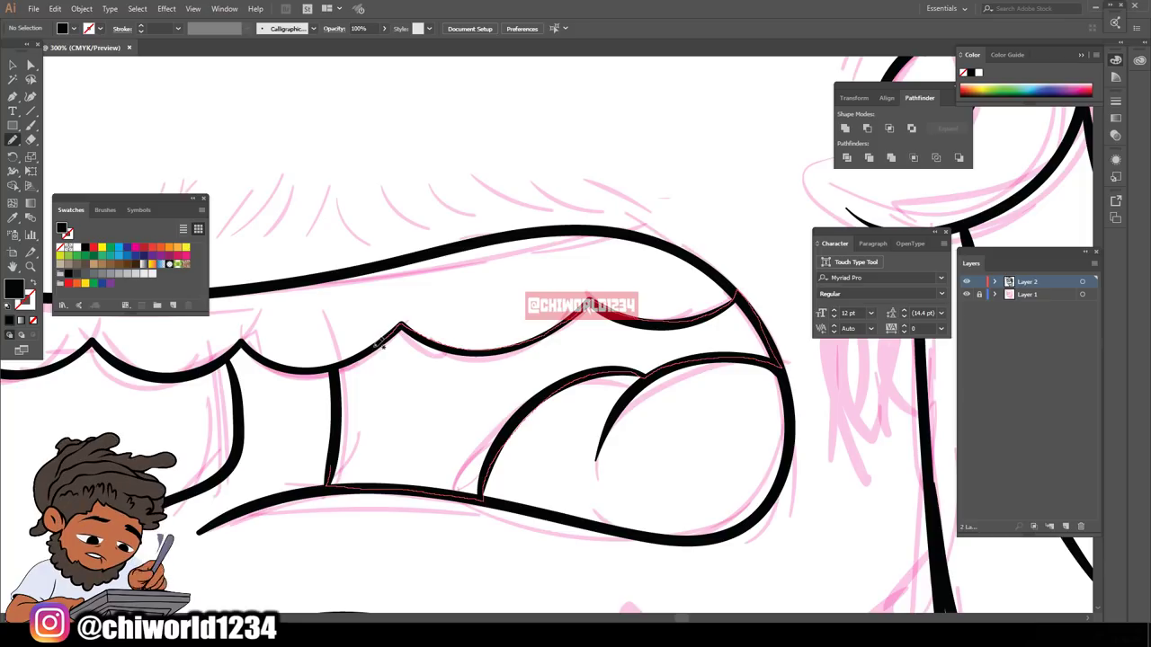
left_click(342, 454)
scroll(703, 483, "down", 5, "alt")
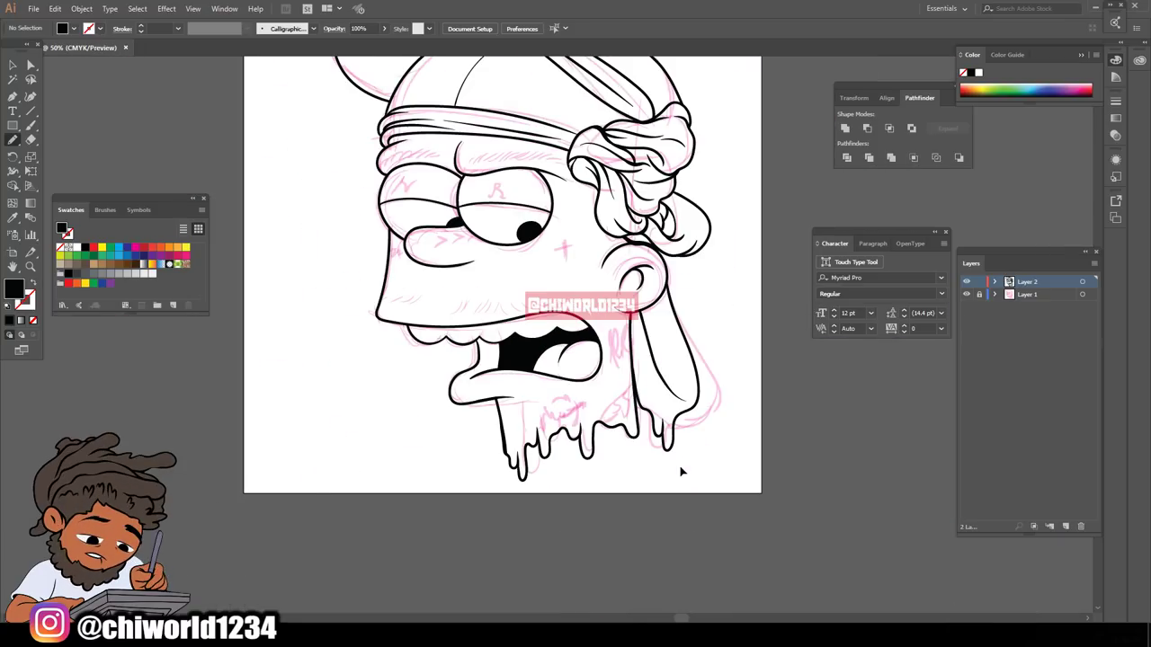
- Hide the sketch layer to inspect the filled pupils and mouth, and show it again
key("ctrl+=")
scroll(739, 437, "left", 1)
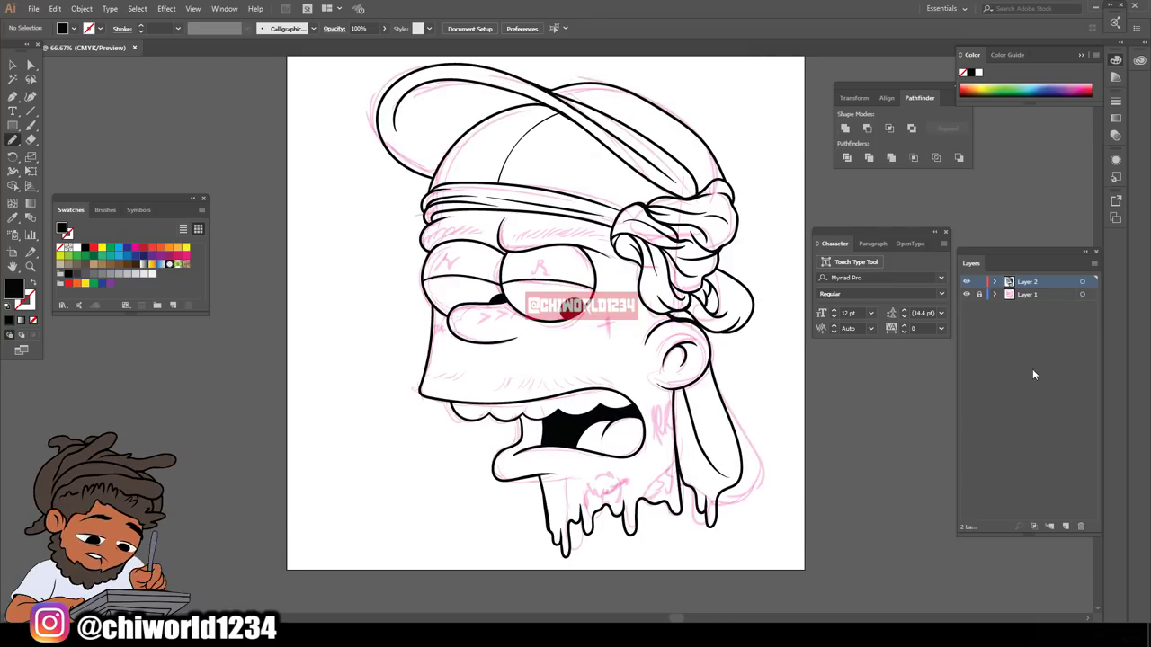
left_click(968, 295)
key("ctrl+minus")
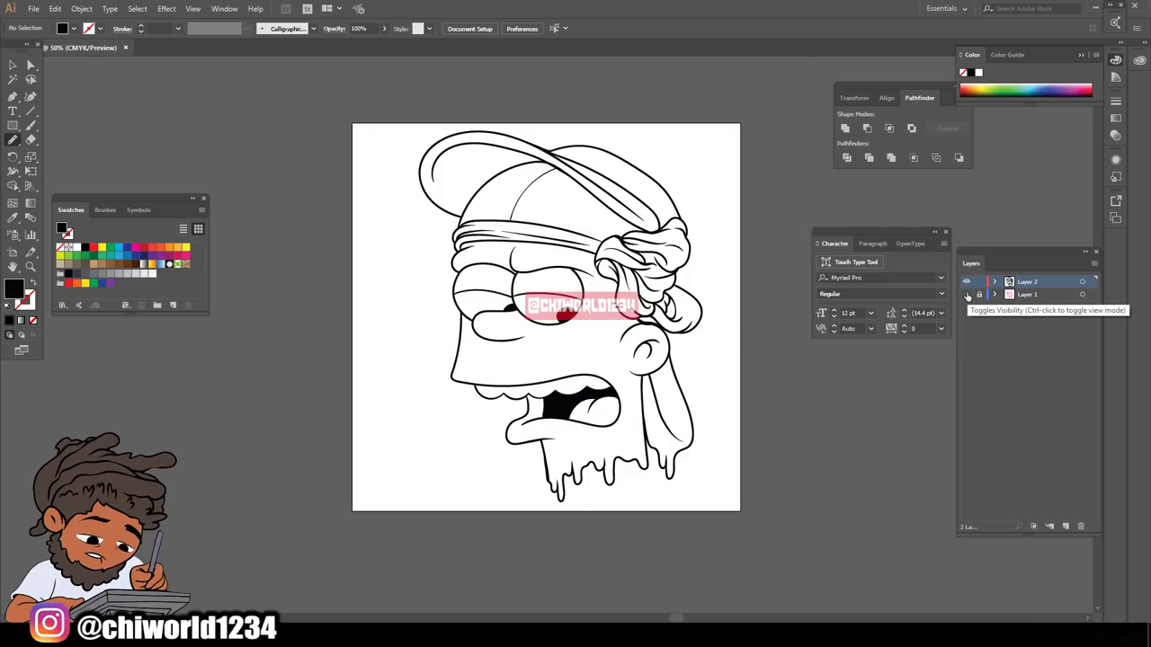
key("ctrl+equal")
key("ctrl+equal")
key("ctrl+equal")
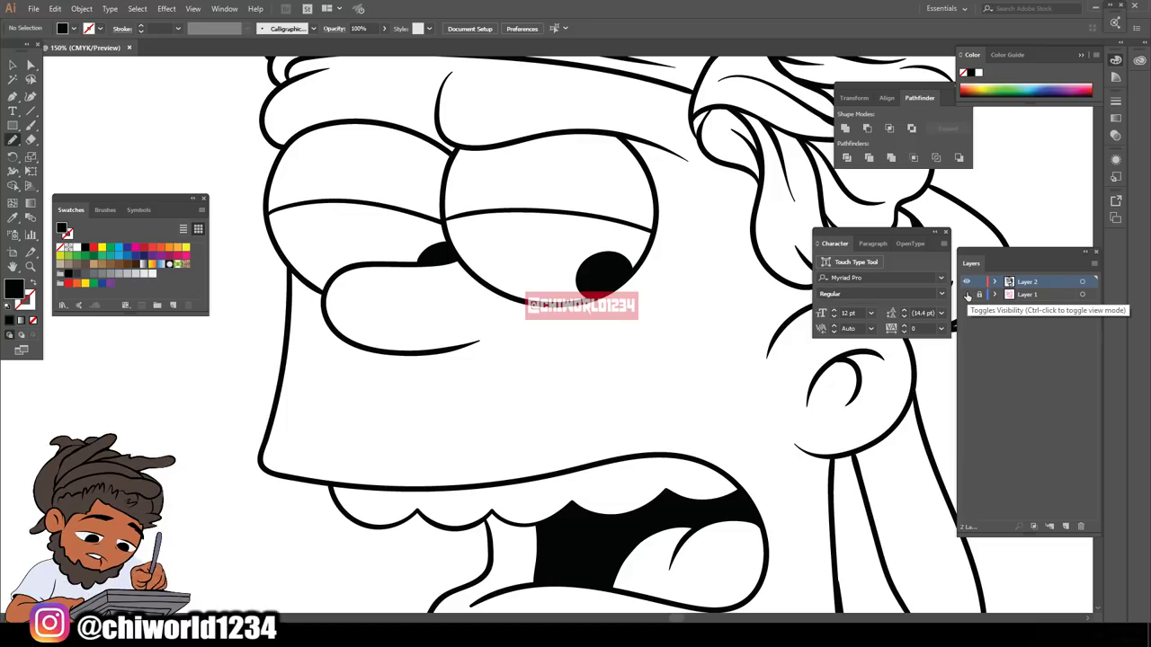
left_click(967, 295)
- Draw a small hooked black tattoo mark on the nose with the Pencil tool
key("ctrl+equal")
key("ctrl+equal")
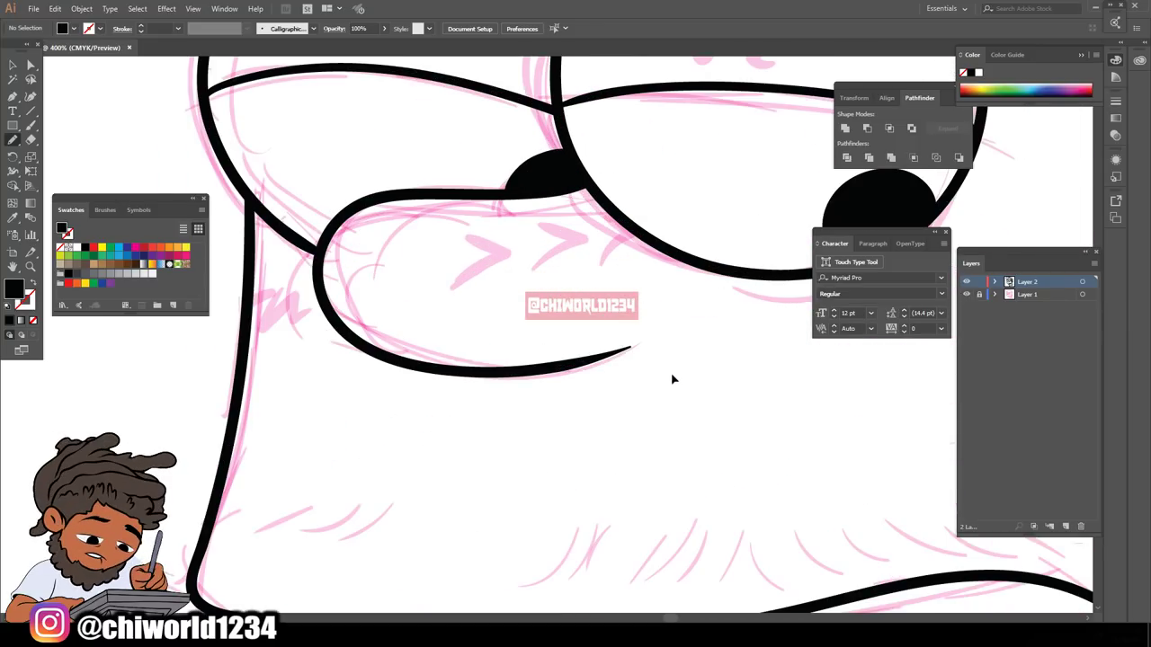
key("ctrl+equal")
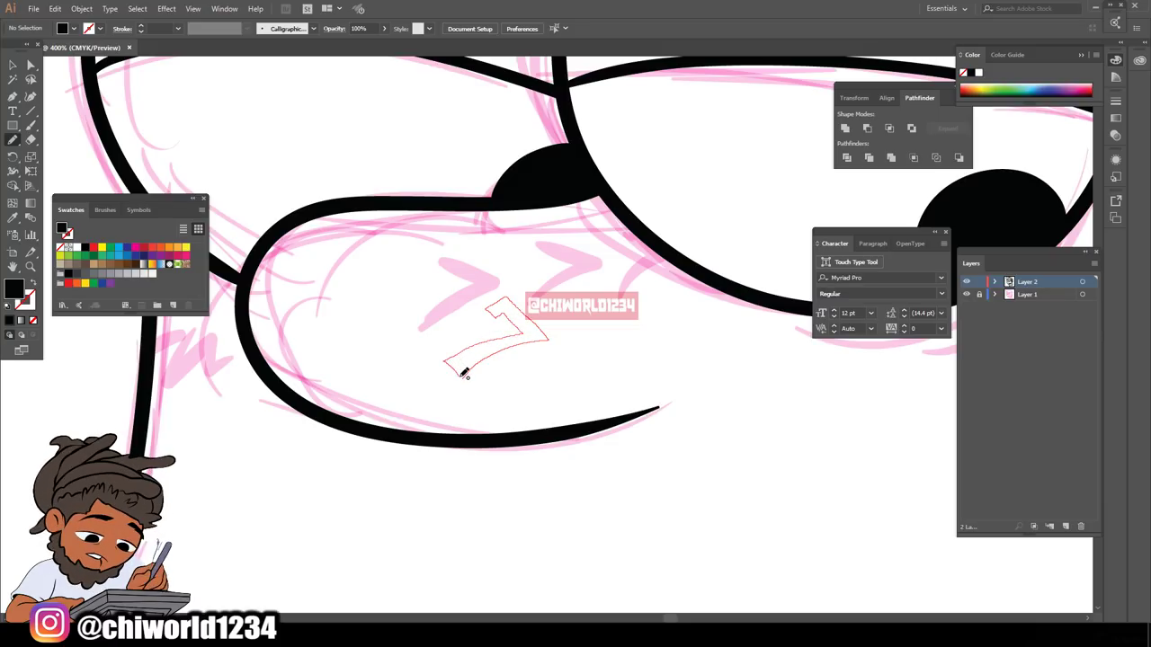
left_click_drag(462, 372, 571, 304)
- Arrange the hooked tattoo marks in a diagonal row along the nose, deleting the unwanted one
left_click(13, 65)
left_click(478, 347)
left_click_drag(642, 253, 514, 338)
left_click(483, 347)
key("Delete")
left_click(590, 302)
left_click_drag(539, 331, 685, 258)
left_click(763, 484)
- Review the inked face and its nose tattoo as a whole with the sketch hidden
key("ctrl+minus")
key("ctrl+minus")
key("ctrl+minus")
key("ctrl+minus")
key("ctrl+minus")
key("ctrl+minus")
scroll(513, 303, "up", 5)
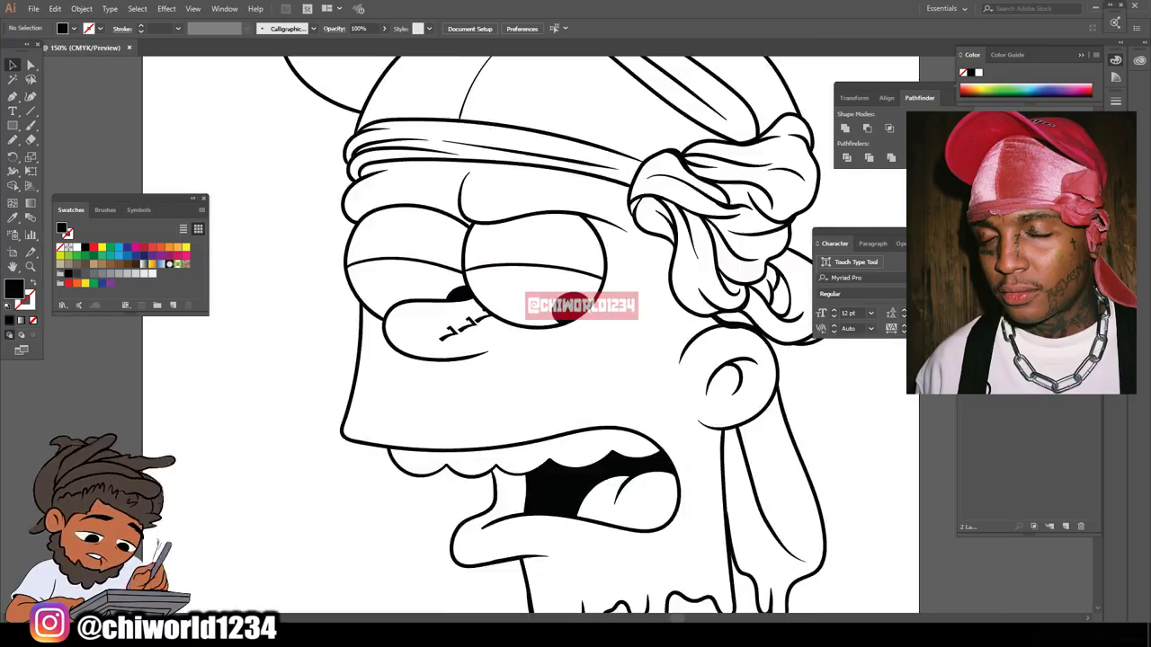
- Ink a letter R tattoo on one eyelid and a letter N on the other with the Paintbrush tool
key("b")
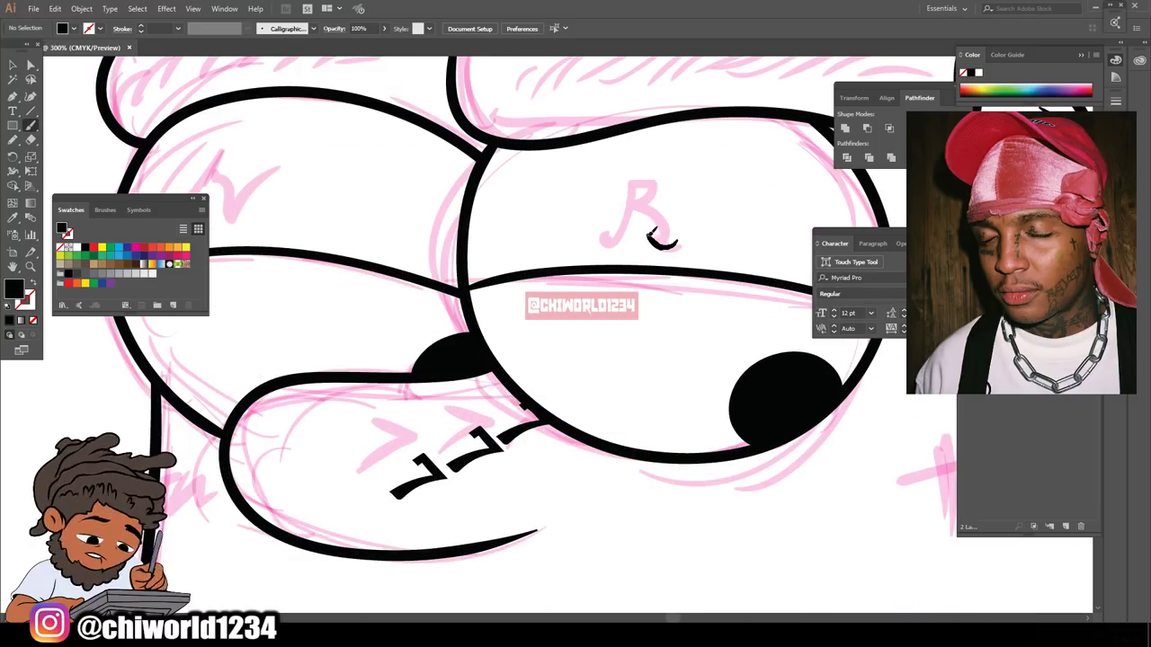
mouse_move(659, 236)
left_mouse_down()
mouse_move(622, 203)
mouse_move(601, 249)
left_mouse_up()
mouse_move(622, 178)
left_mouse_down()
mouse_move(617, 236)
mouse_move(661, 201)
left_mouse_up()
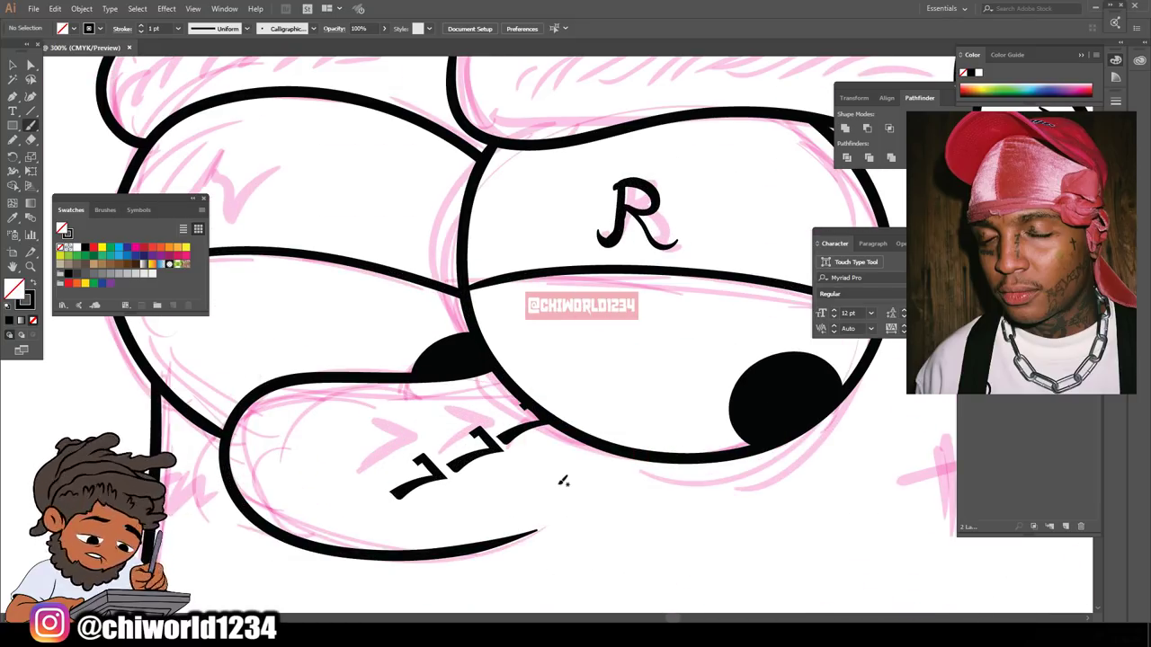
key("ctrl+minus")
left_click_drag(563, 481, 676, 481)
left_click_drag(472, 224, 424, 268)
key("ctrl+minus")
key("ctrl+minus")
key("ctrl+minus")
key("ctrl+minus")
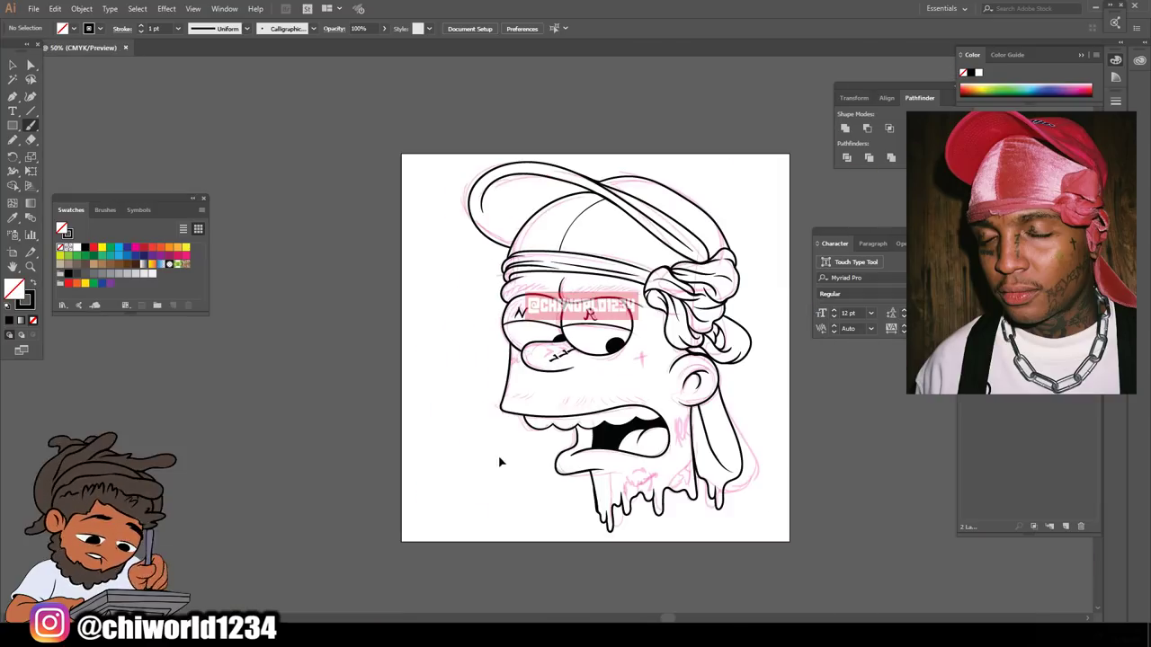
- Ink a small cross tattoo on the cheek between the eye and the ear with two brush strokes
scroll(500, 462, "up", 5)
left_click_drag(736, 486, 727, 369)
left_click_drag(698, 417, 748, 402)
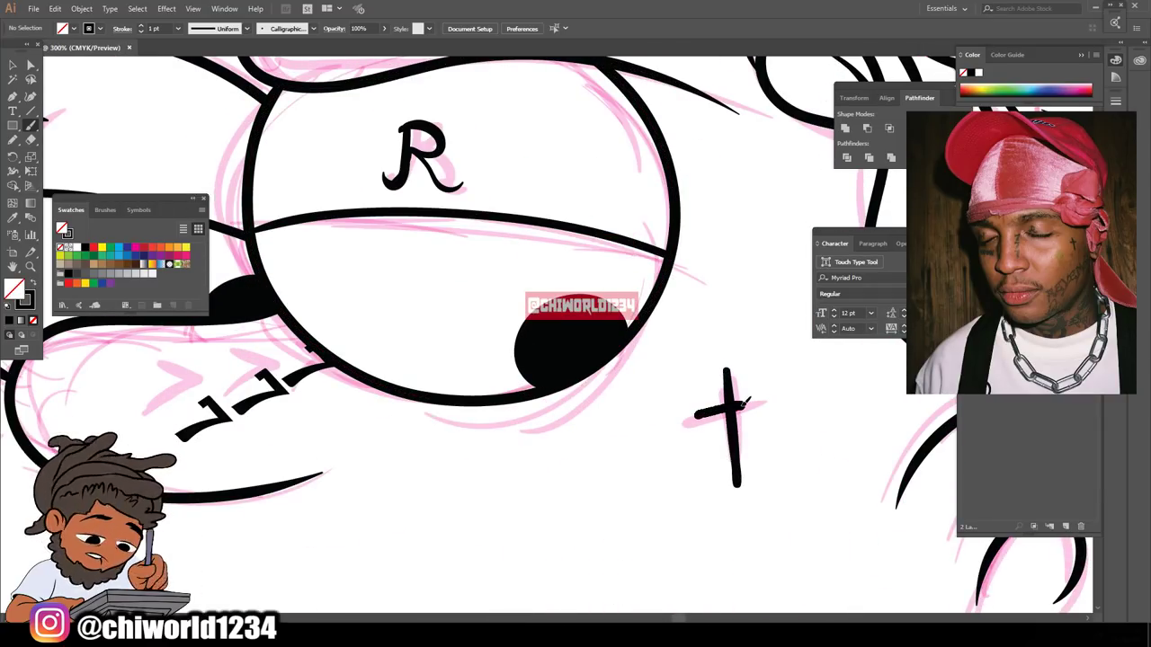
scroll(776, 452, "down", 5)
scroll(773, 451, "down", 1)
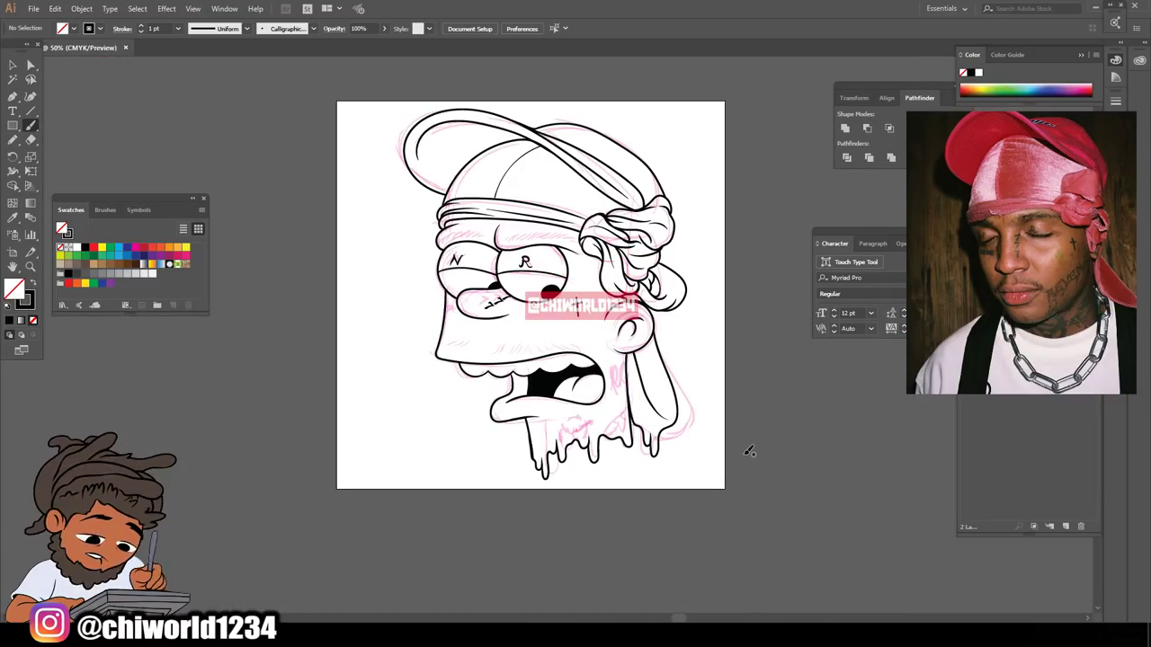
- Ink the small black lettering tattoo between the nose and the face's front edge
scroll(504, 288, "up", 4)
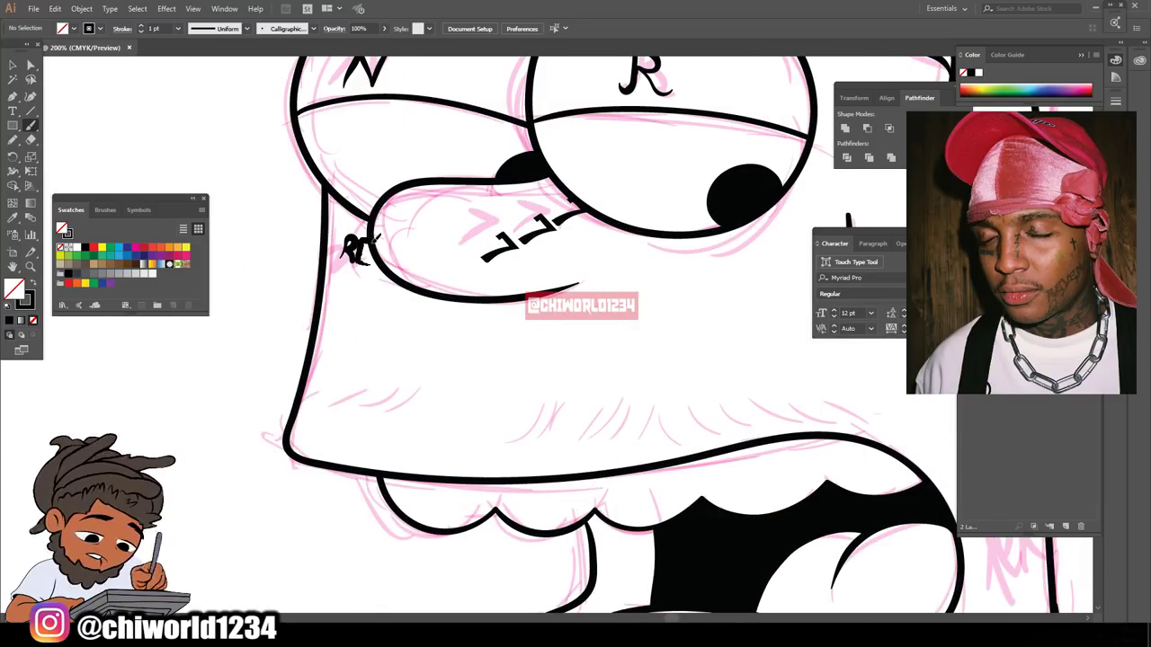
left_click_drag(337, 241, 329, 255)
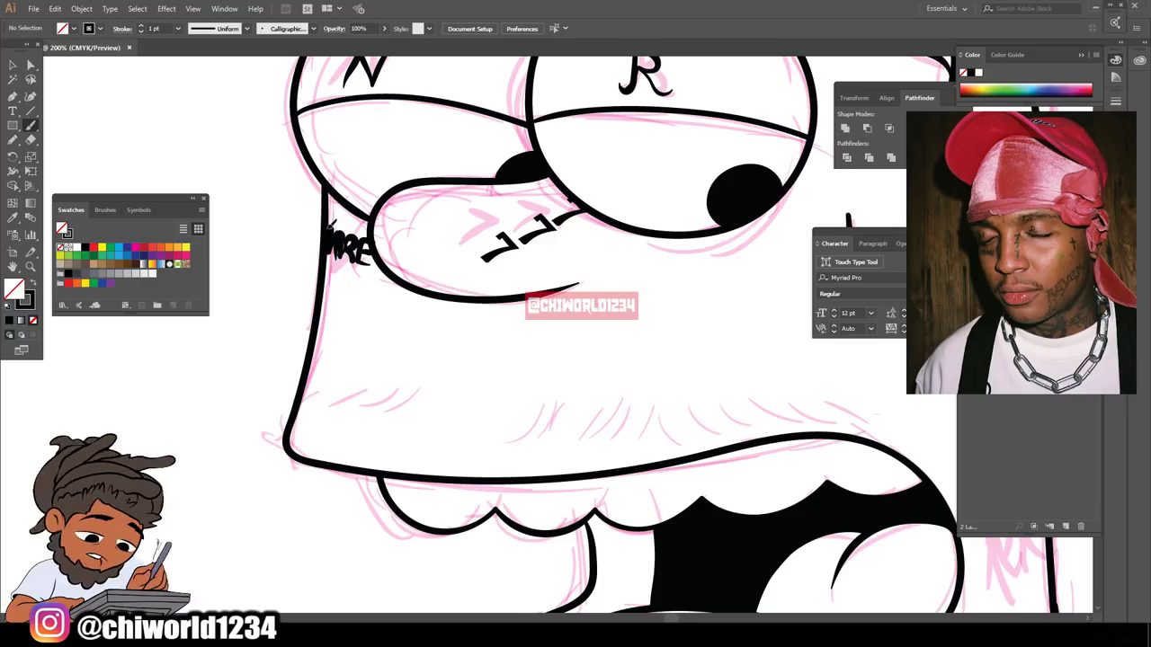
key("ctrl+minus")
key("ctrl+minus")
key("ctrl+minus")
- Ink the outlined, spiky letters RE on the neck below the ear, ending at the neck line
scroll(756, 543, "right", 1)
scroll(755, 543, "down", 1)
key("ctrl+plus")
key("ctrl+plus")
scroll(755, 543, "right", 4)
key("ctrl+plus")
key("ctrl+plus")
scroll(761, 542, "down", 4)
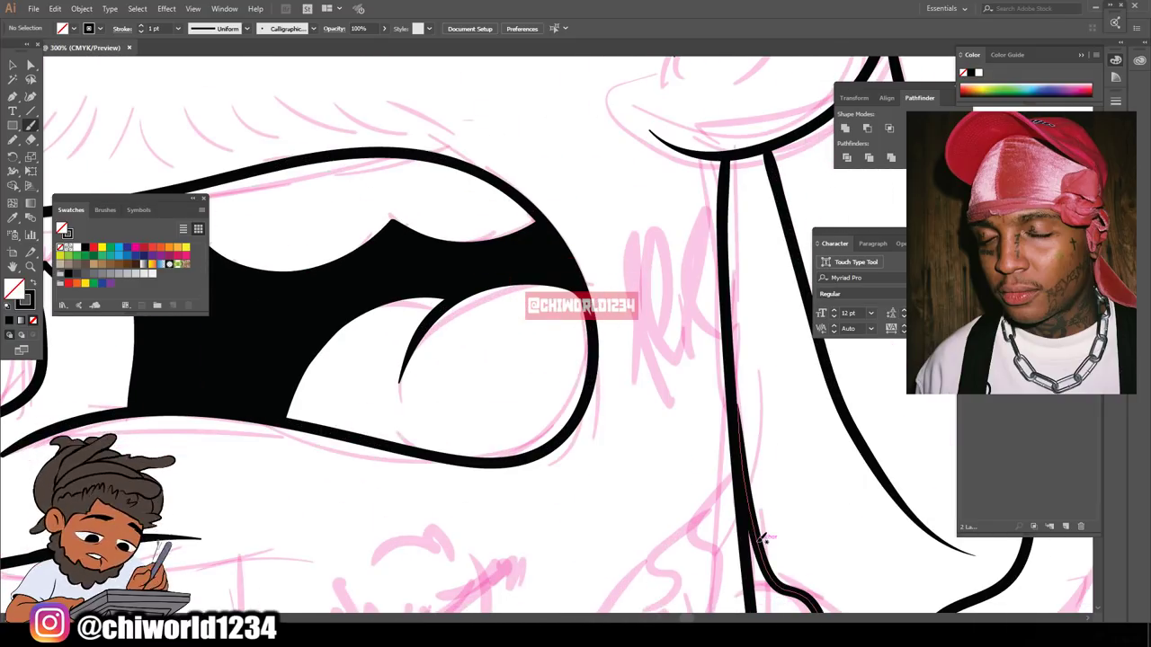
mouse_move(642, 444)
left_mouse_down()
mouse_move(640, 307)
mouse_move(679, 273)
mouse_move(673, 345)
mouse_move(704, 423)
mouse_move(664, 361)
mouse_move(636, 441)
mouse_move(670, 312)
mouse_move(656, 368)
left_mouse_up()
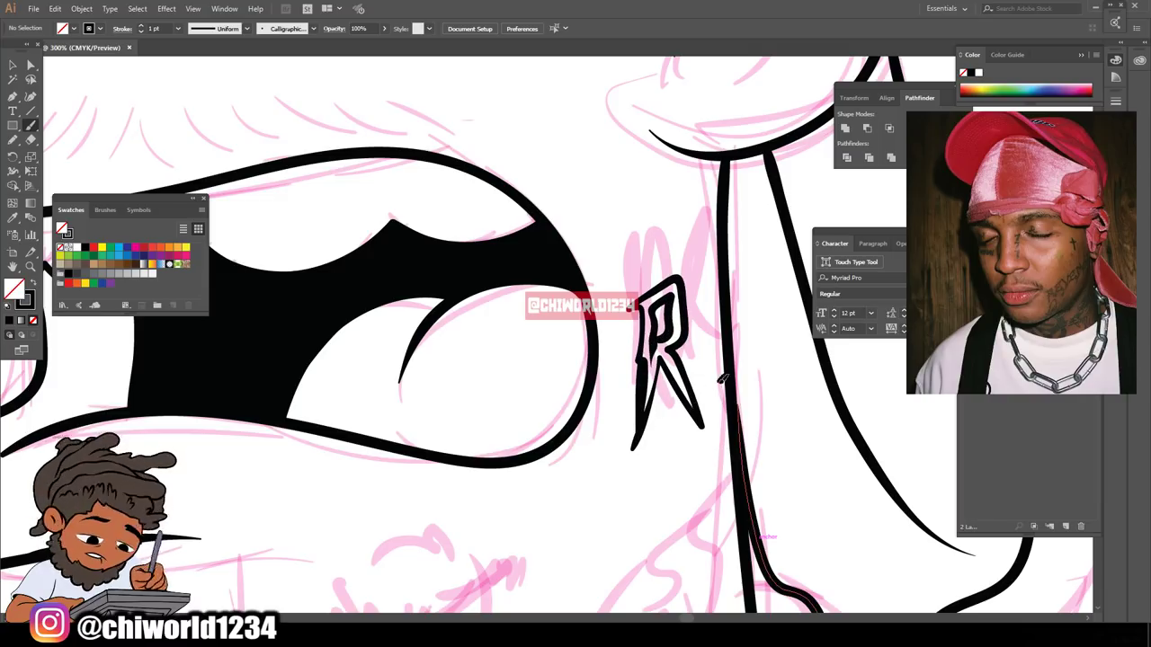
mouse_move(723, 379)
left_mouse_down()
mouse_move(720, 259)
mouse_move(717, 375)
left_mouse_up()
key("ctrl+minus")
key("ctrl+minus")
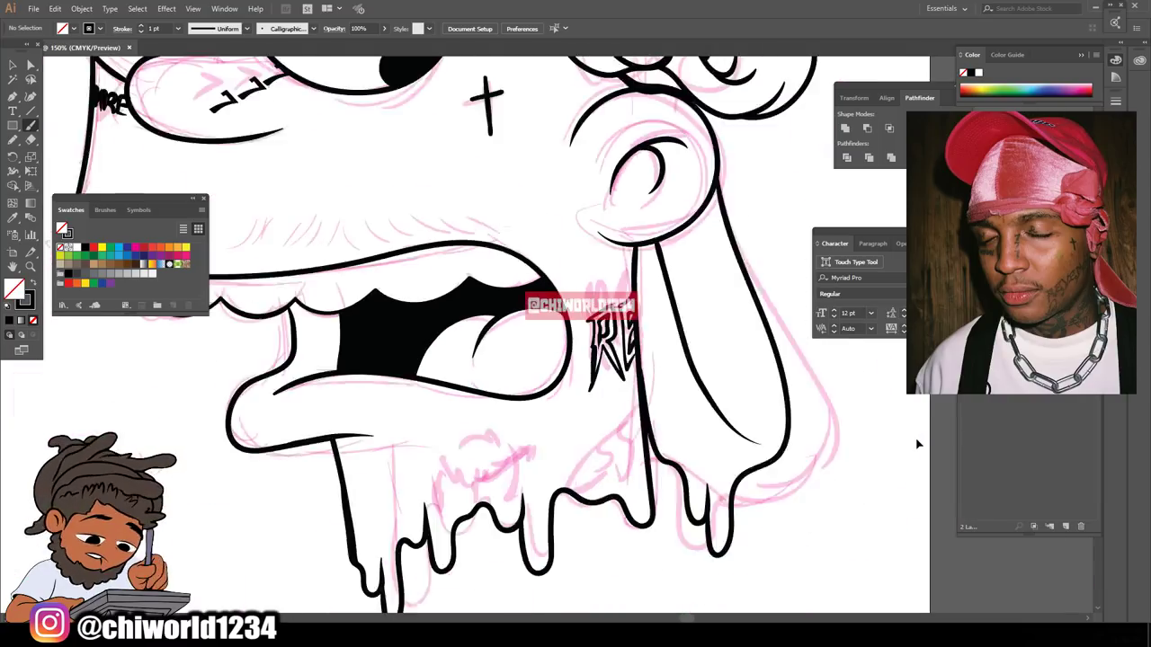
- Hide the sketch layer to inspect the inked face and neck tattoos as a whole, and show it again
key("ctrl+minus")
key("ctrl+minus")
key("ctrl+minus")
key("ctrl+minus")
left_click(967, 145)
key("ctrl+plus")
key("ctrl+plus")
key("ctrl+plus")
key("ctrl+plus")
left_click(968, 145)
- Ink a slanted leaf-shaped tattoo below the mouth and a dense flame-like wavy line pattern on the neck's rear corner
scroll(869, 421, "down", 1)
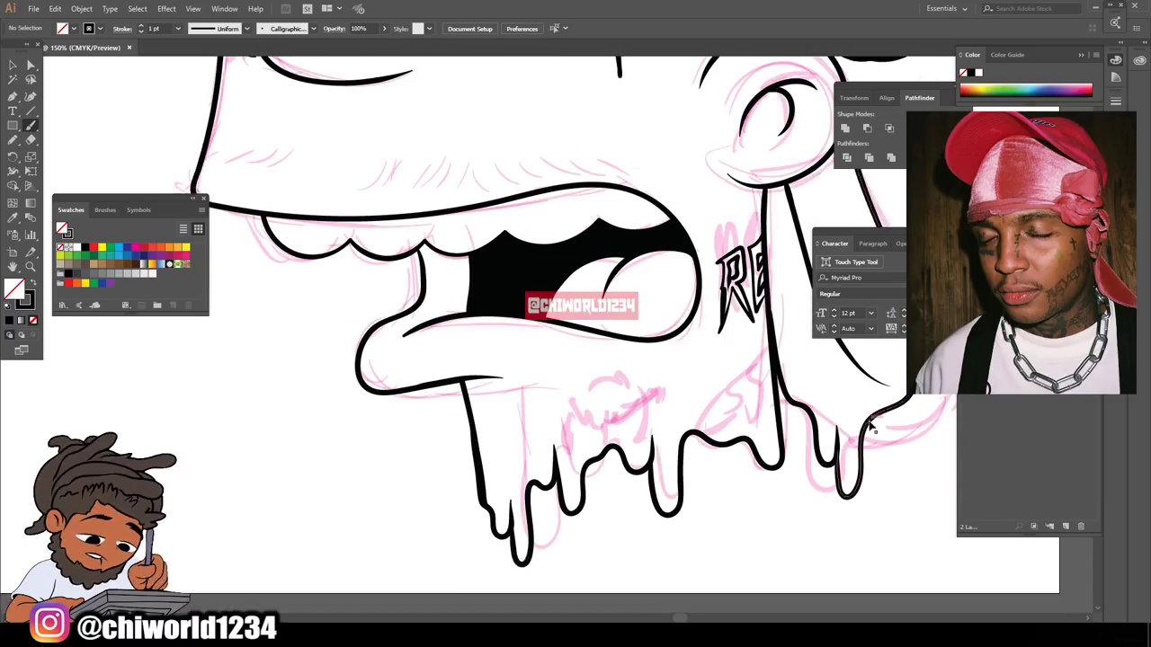
scroll(872, 430, "up", 1)
mouse_move(635, 418)
left_mouse_down()
mouse_move(652, 370)
mouse_move(691, 381)
left_mouse_up()
left_click_drag(716, 479, 748, 406)
left_click_drag(723, 458, 787, 360)
mouse_move(787, 360)
left_mouse_down()
mouse_move(696, 462)
mouse_move(715, 405)
left_mouse_up()
mouse_move(791, 364)
left_mouse_down()
mouse_move(787, 403)
mouse_move(744, 463)
left_mouse_up()
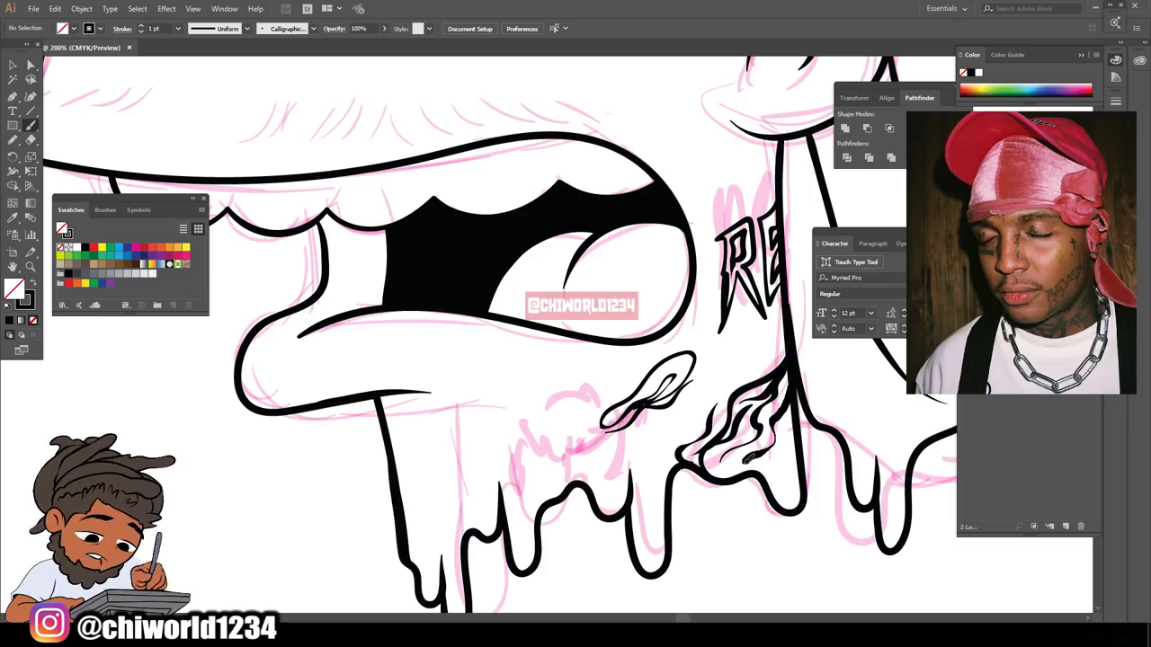
left_click_drag(787, 403, 715, 470)
left_click_drag(799, 455, 760, 493)
left_click_drag(787, 407, 793, 470)
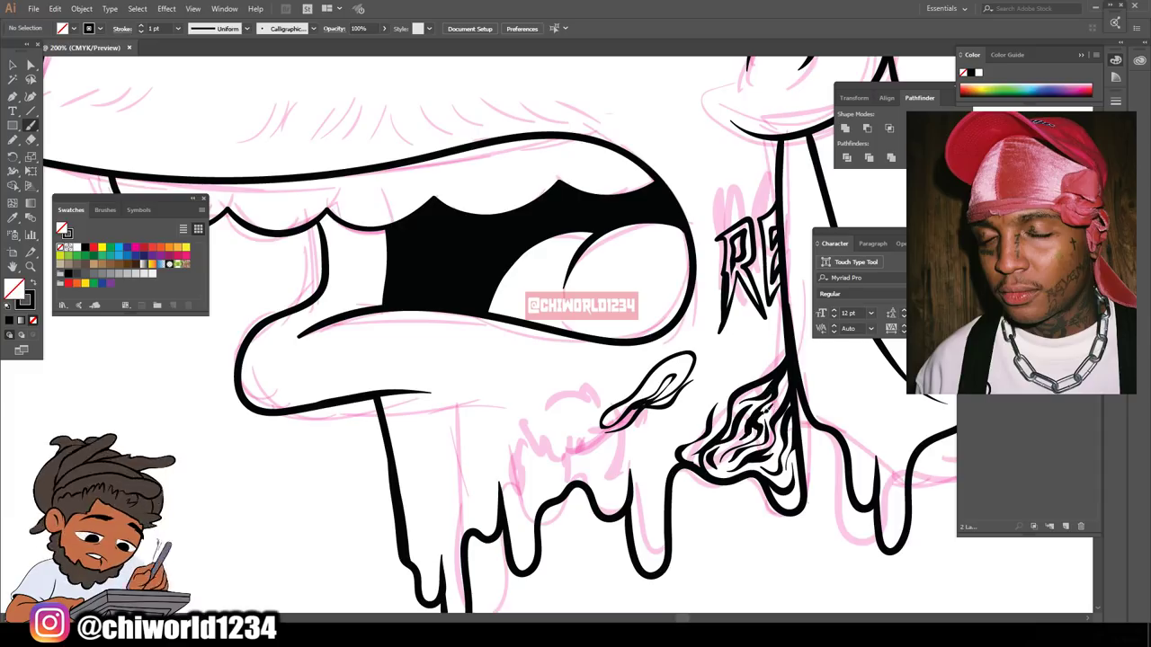
key("ctrl+minus")
key("ctrl+minus")
key("ctrl+minus")
- Draw a curved, horned band tattoo on the front of the neck with the Pencil tool and make it solid black without an outline
key("ctrl+equal")
key("ctrl+equal")
key("ctrl+equal")
key("ctrl+equal")
key("ctrl+equal")
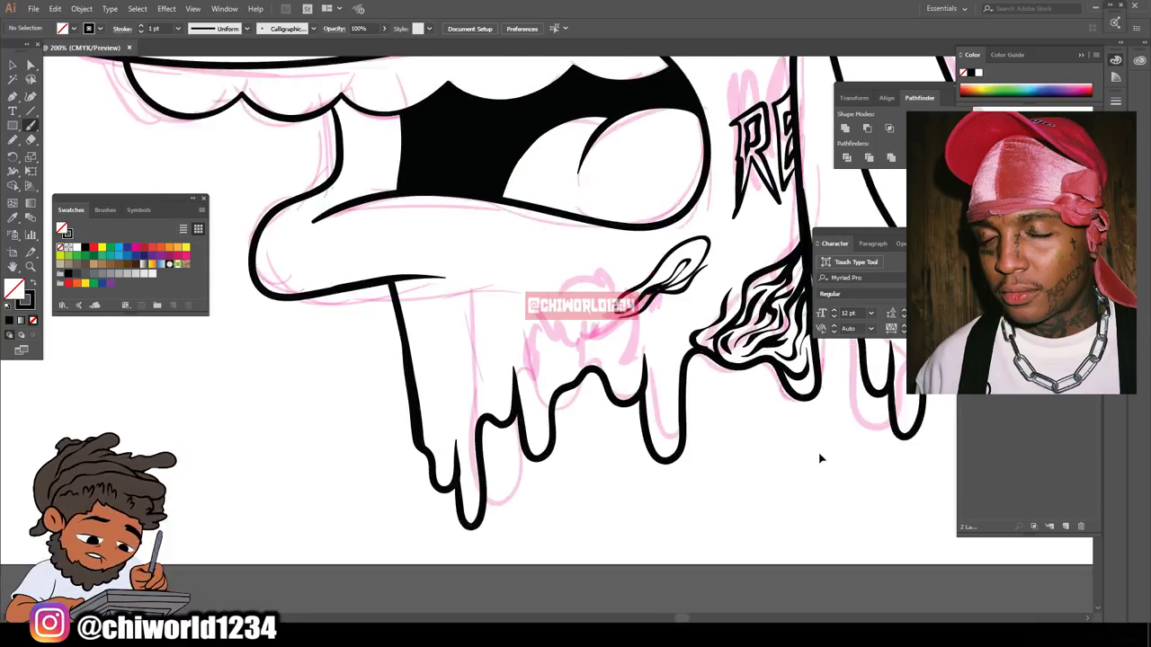
left_click(14, 140)
mouse_move(587, 517)
left_mouse_down()
mouse_move(589, 480)
mouse_move(688, 363)
mouse_move(666, 377)
mouse_move(609, 336)
mouse_move(621, 379)
mouse_move(549, 447)
mouse_move(495, 439)
mouse_move(453, 355)
left_mouse_up()
left_click_drag(410, 391, 584, 526)
key("v")
left_click(413, 357)
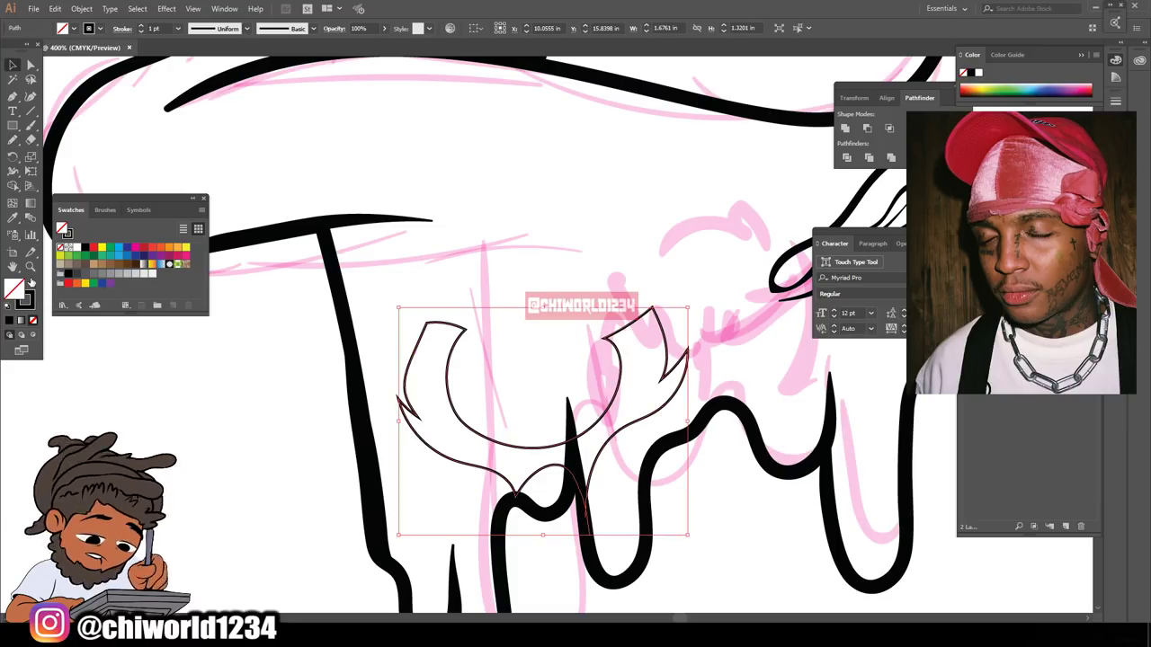
left_click(32, 282)
left_click(218, 439)
key("ctrl+minus")
key("ctrl+minus")
key("ctrl+minus")
key("ctrl+minus")
key("ctrl+plus")
key("ctrl+plus")
key("ctrl+plus")
scroll(221, 438, "down", 1)
key("n")
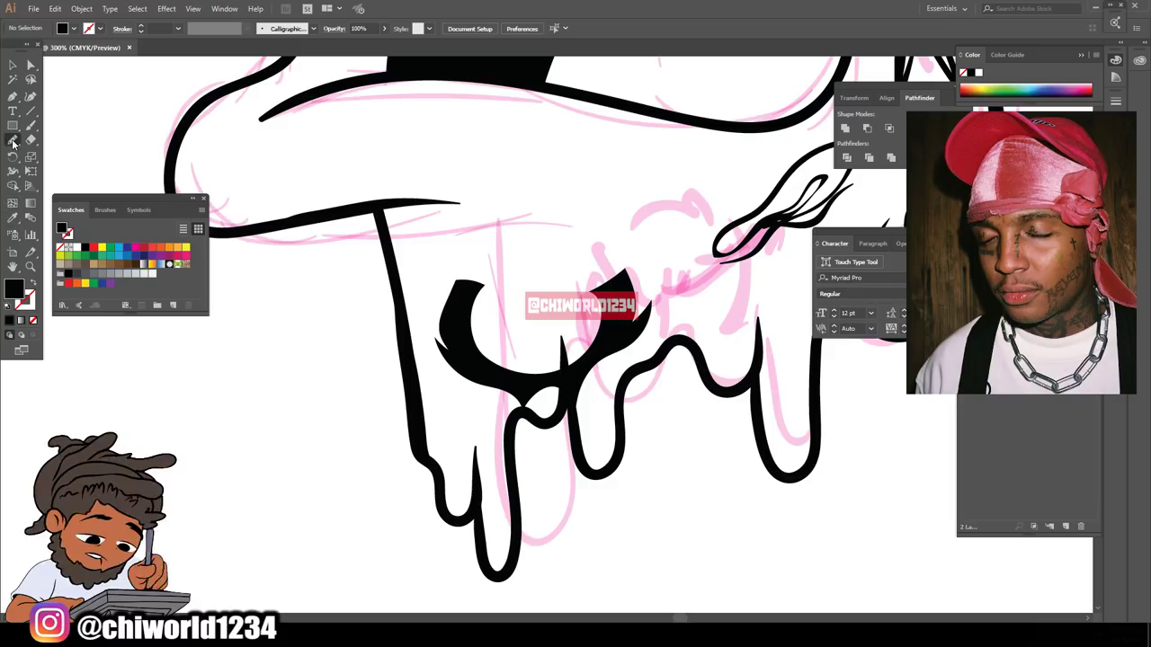
- Add further solid black curved segments around, below and inside the horned band to build up the front neck tattoo
scroll(538, 412, "up", 1)
left_click_drag(640, 423, 628, 353)
left_click_drag(654, 438, 642, 424)
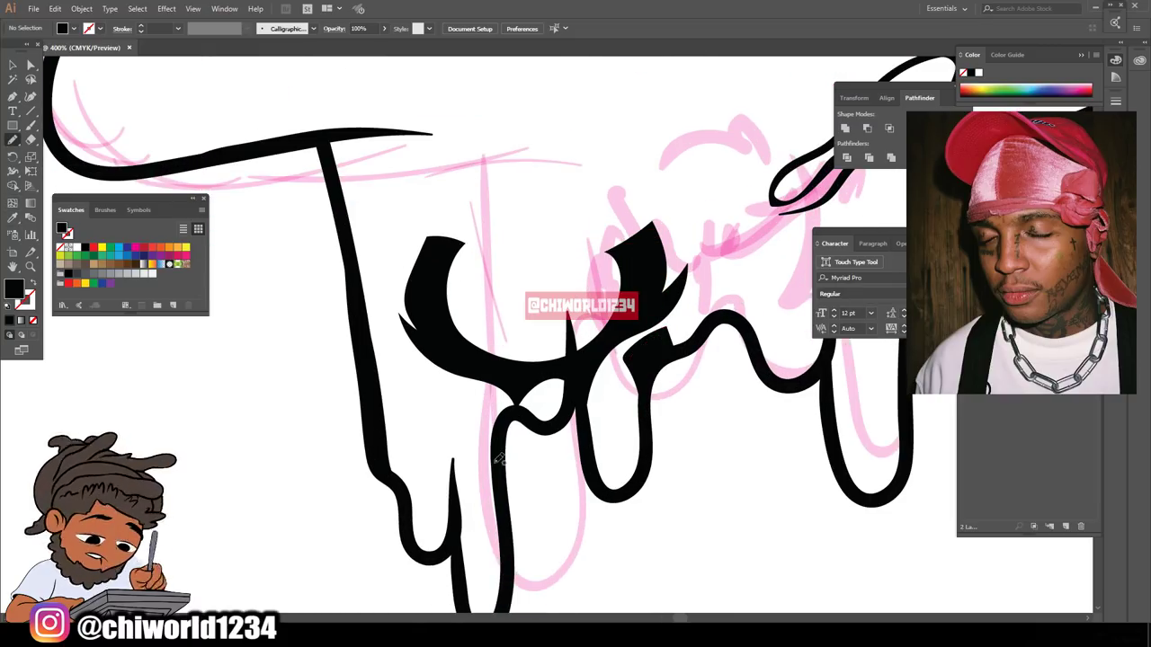
mouse_move(499, 458)
left_mouse_down()
mouse_move(419, 359)
mouse_move(402, 441)
mouse_move(508, 500)
left_mouse_up()
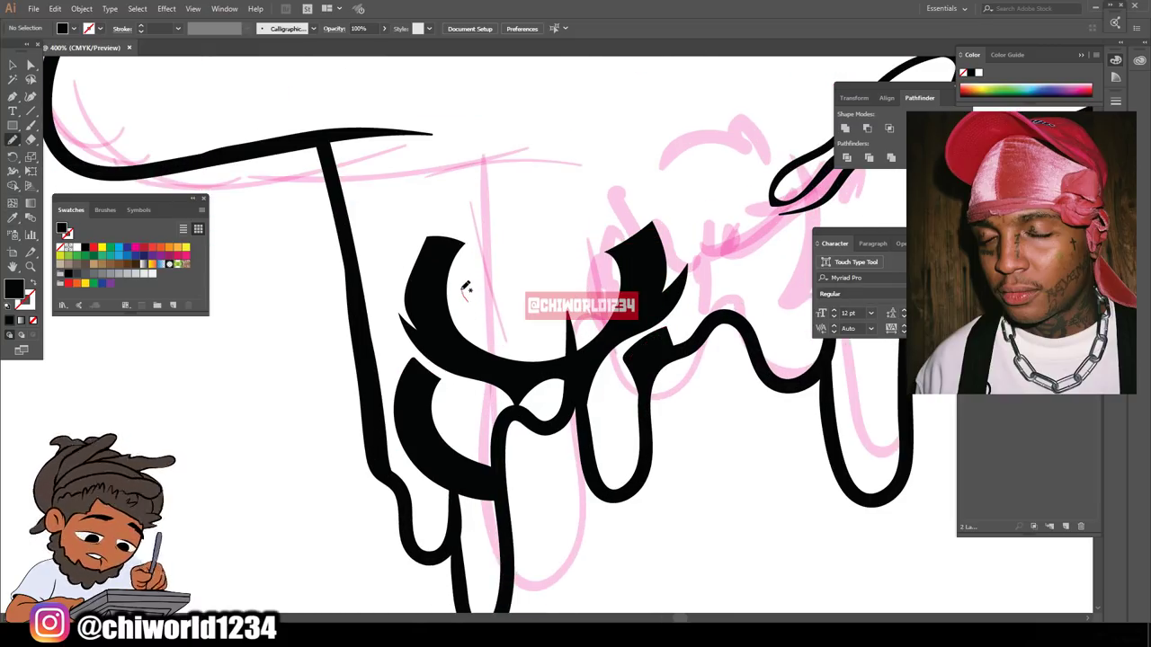
mouse_move(466, 288)
left_mouse_down()
mouse_move(607, 297)
mouse_move(463, 292)
left_mouse_up()
mouse_move(612, 207)
left_mouse_down()
mouse_move(573, 225)
mouse_move(478, 239)
mouse_move(597, 236)
left_mouse_up()
key("ctrl+minus")
key("ctrl+minus")
key("ctrl+minus")
key("ctrl+minus")
key("ctrl+minus")
key("ctrl+minus")
key("ctrl+plus")
key("ctrl+plus")
key("ctrl+plus")
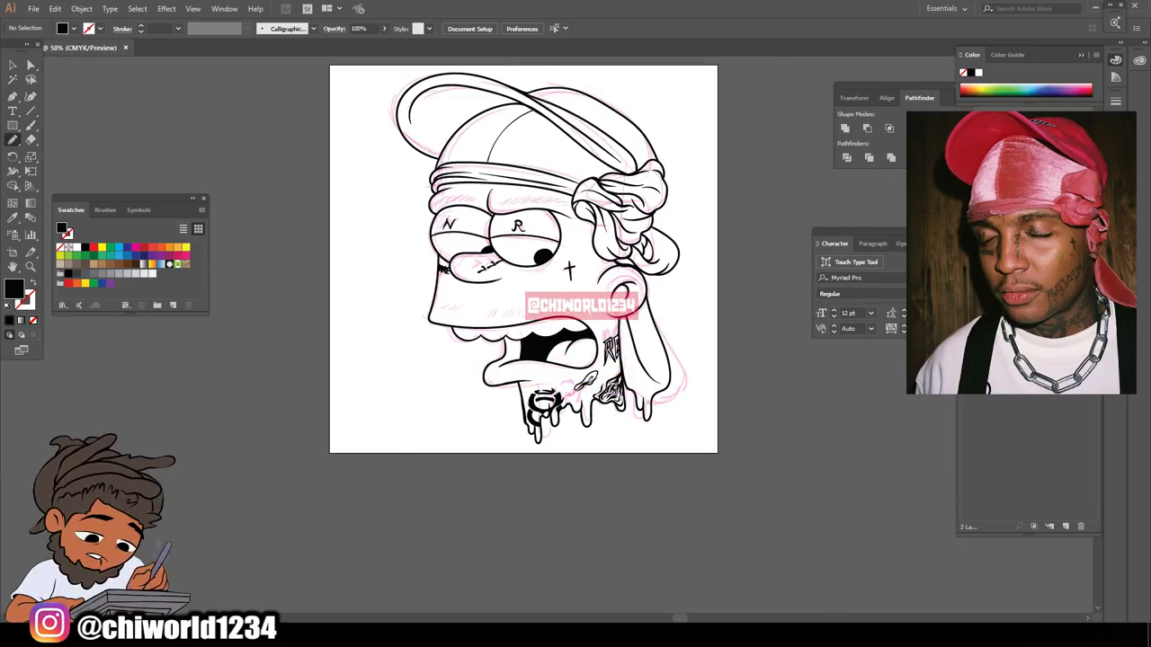
- Brush short mustache hairs along the upper lip with a 0.25 pt stroke, following the sketch
key("b")
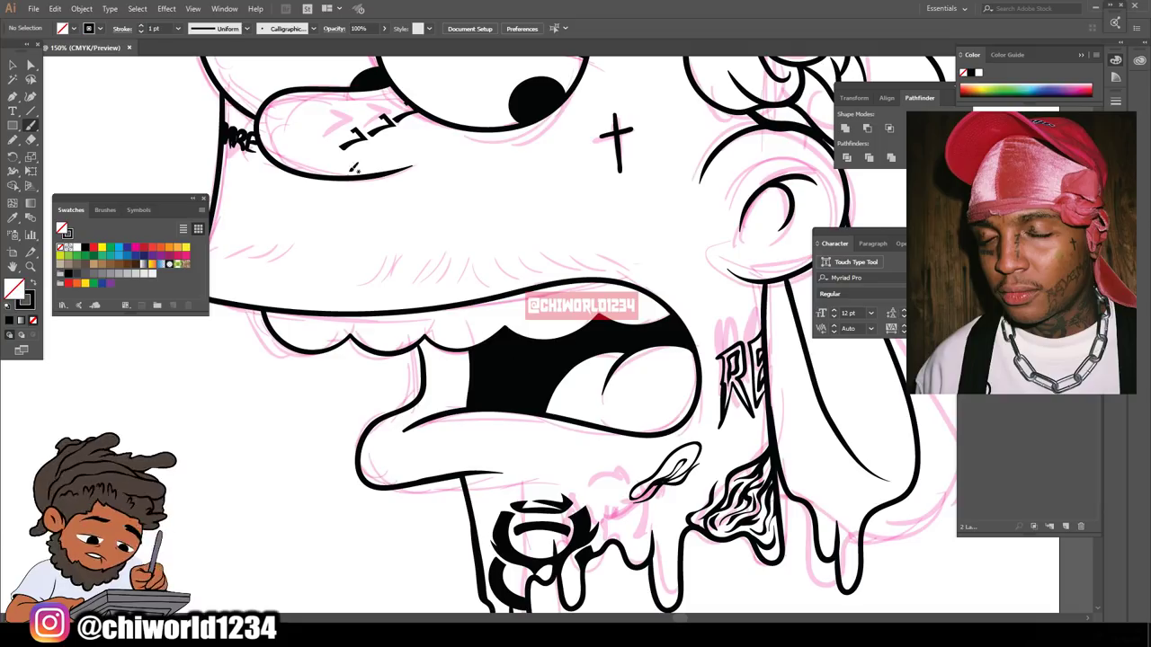
mouse_move(533, 250)
left_mouse_down()
mouse_move(504, 261)
mouse_move(483, 249)
mouse_move(377, 270)
left_mouse_up()
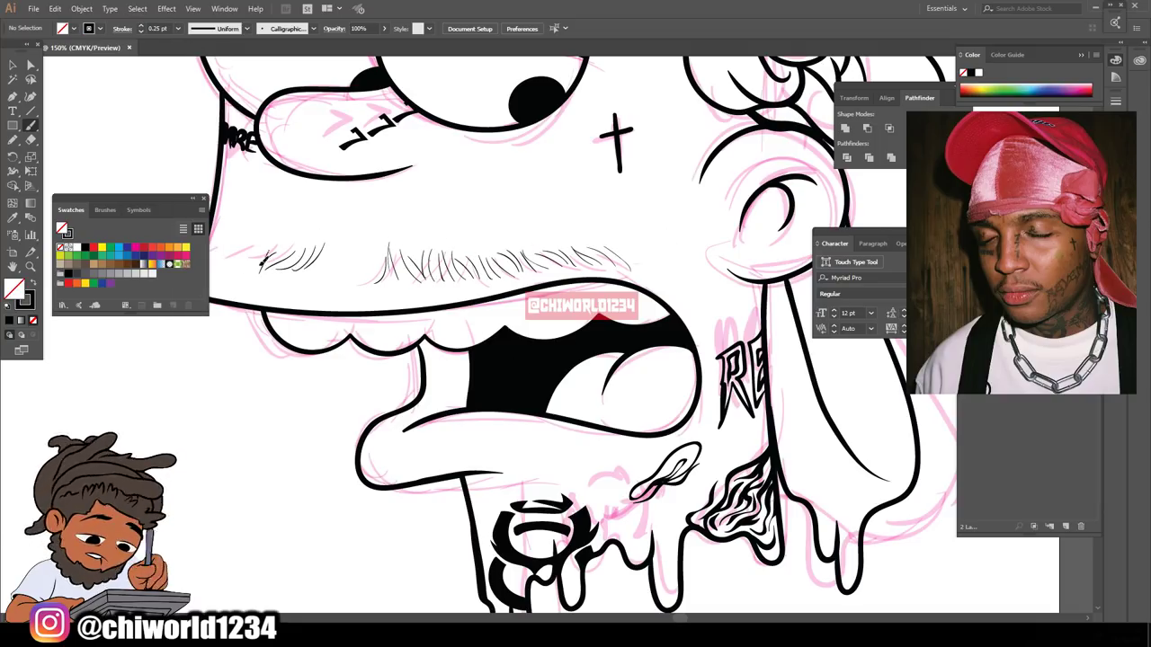
left_click_drag(262, 263, 221, 273)
key("ctrl+minus")
key("ctrl+minus")
key("ctrl+minus")
key("ctrl+plus")
key("ctrl+plus")
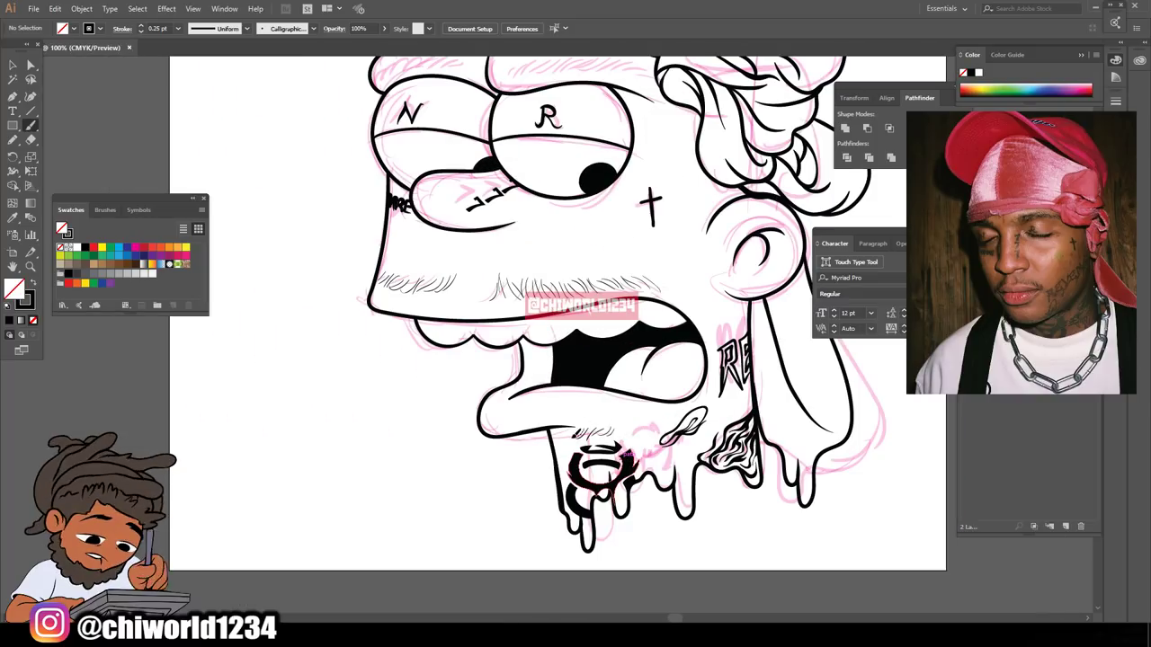
- Brush a small patch of thin hairs below the lower lip and check the artwork with the sketch hidden
left_click_drag(576, 430, 561, 437)
key("ctrl+minus")
key("ctrl+minus")
key("ctrl+plus")
key("ctrl+plus")
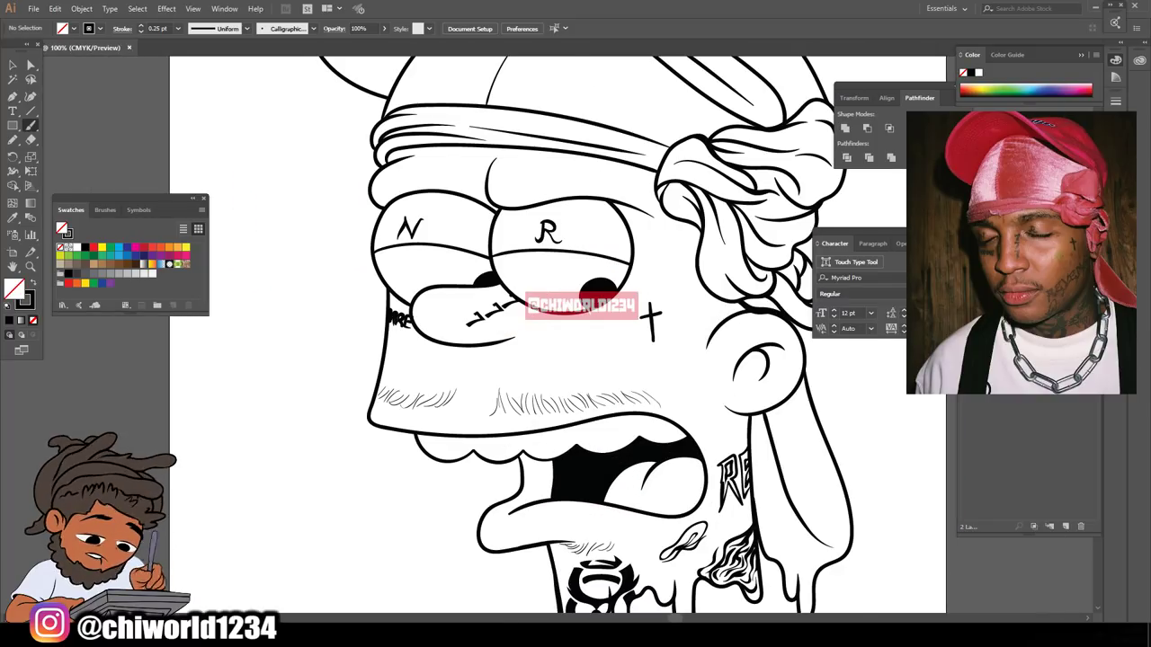
- Show the sketch again, brush both eyebrows with dense thin hair strokes, and hide the sketch layer
key("ctrl+plus")
key("ctrl+shift+w")
mouse_move(686, 182)
left_mouse_down()
mouse_move(557, 158)
mouse_move(549, 176)
mouse_move(578, 153)
mouse_move(684, 182)
left_mouse_up()
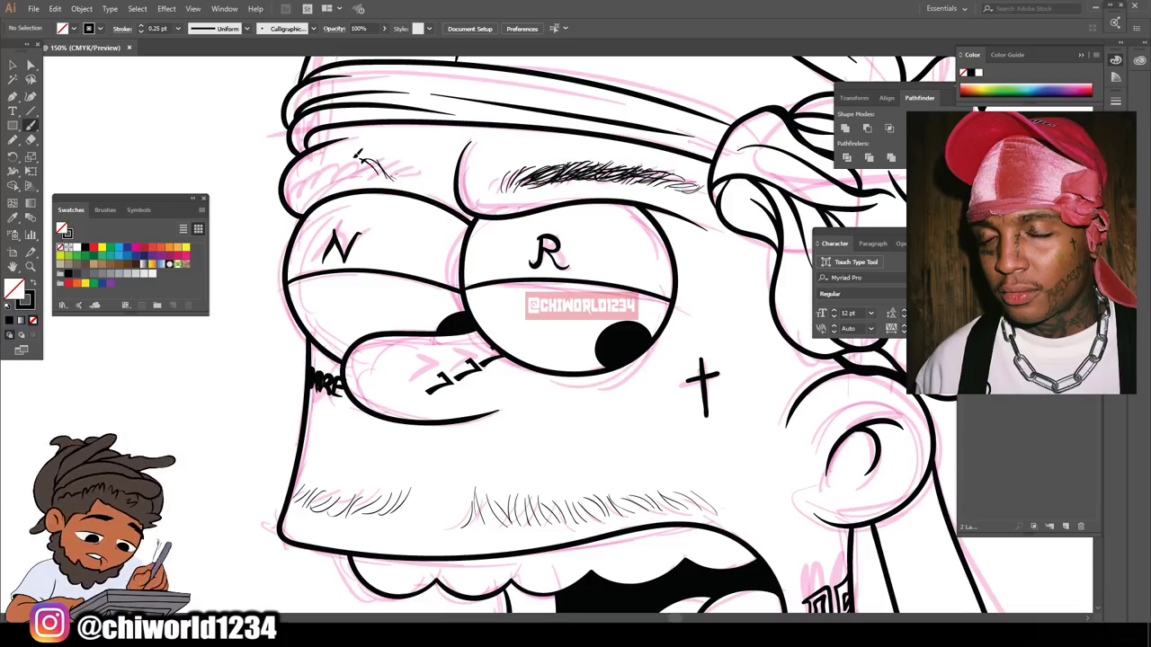
mouse_move(385, 173)
left_mouse_down()
mouse_move(306, 162)
mouse_move(296, 180)
left_mouse_up()
left_click_drag(315, 173, 286, 196)
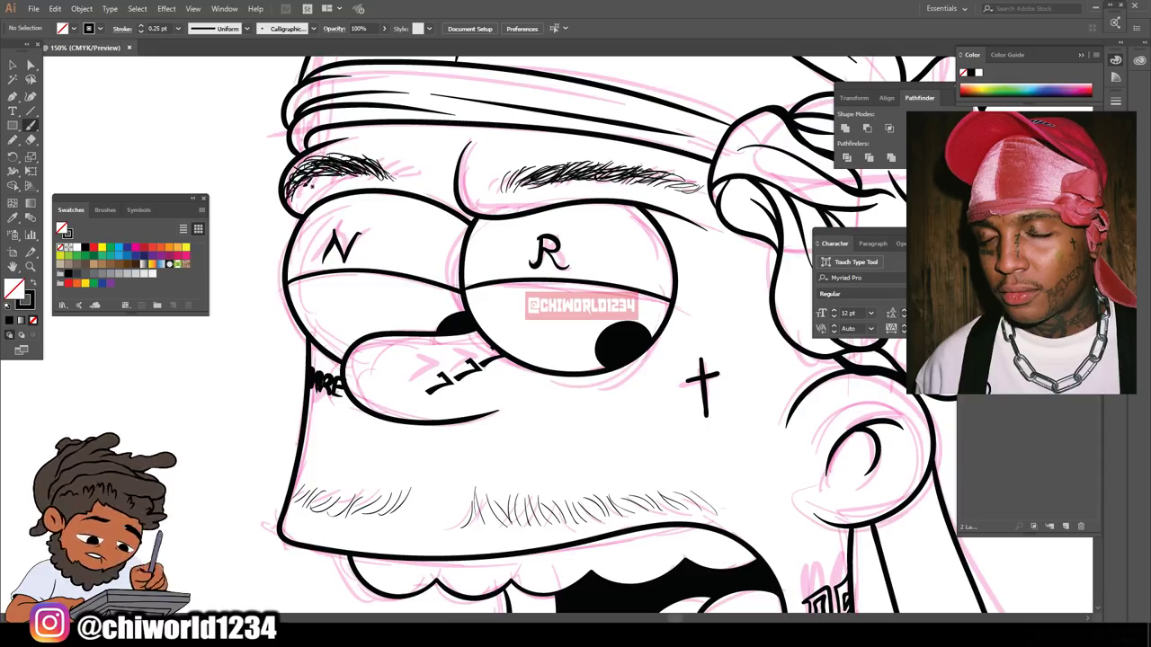
key("ctrl+minus")
key("ctrl+minus")
key("ctrl+minus")
key("ctrl+minus")
left_click(966, 388)
key("ctrl+equal")
key("ctrl+equal")
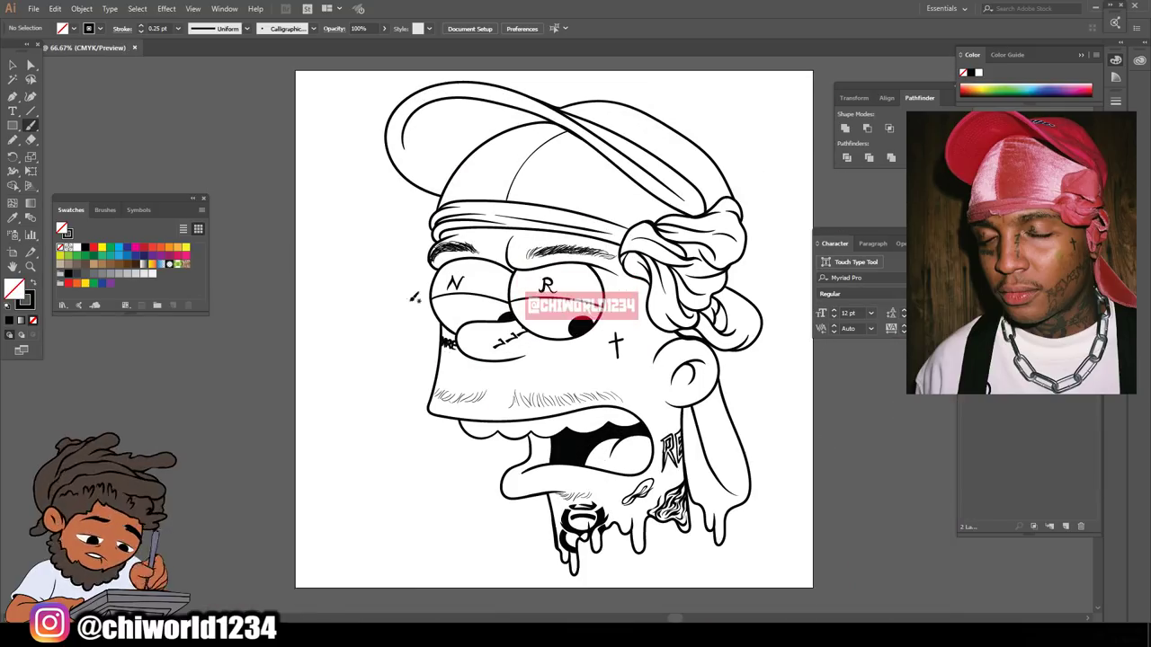
- Draw a solid black dripping shadow along the neck's lower edge with the Pencil tool, using a black fill without stroke
left_click(13, 140)
left_click(36, 283)
key("ctrl+plus")
key("ctrl+plus")
key("ctrl+plus")
key("ctrl+plus")
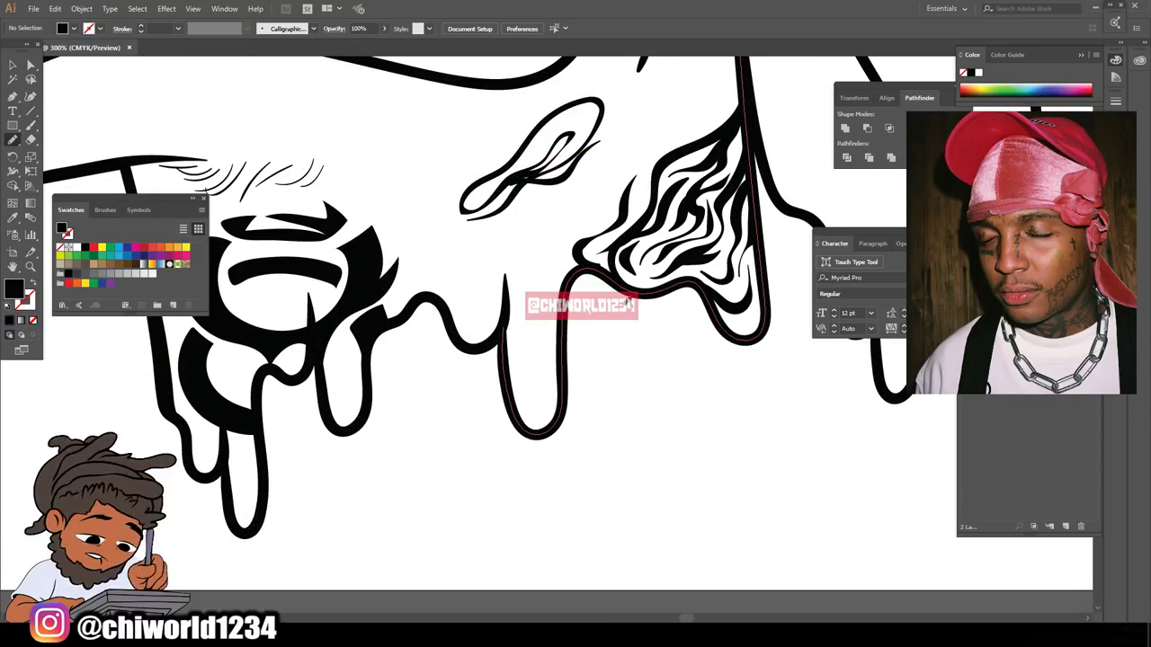
mouse_move(708, 327)
left_mouse_down()
mouse_move(595, 482)
mouse_move(502, 445)
mouse_move(424, 476)
mouse_move(348, 444)
mouse_move(278, 458)
mouse_move(260, 402)
mouse_move(372, 329)
left_mouse_up()
left_click_drag(502, 333, 566, 322)
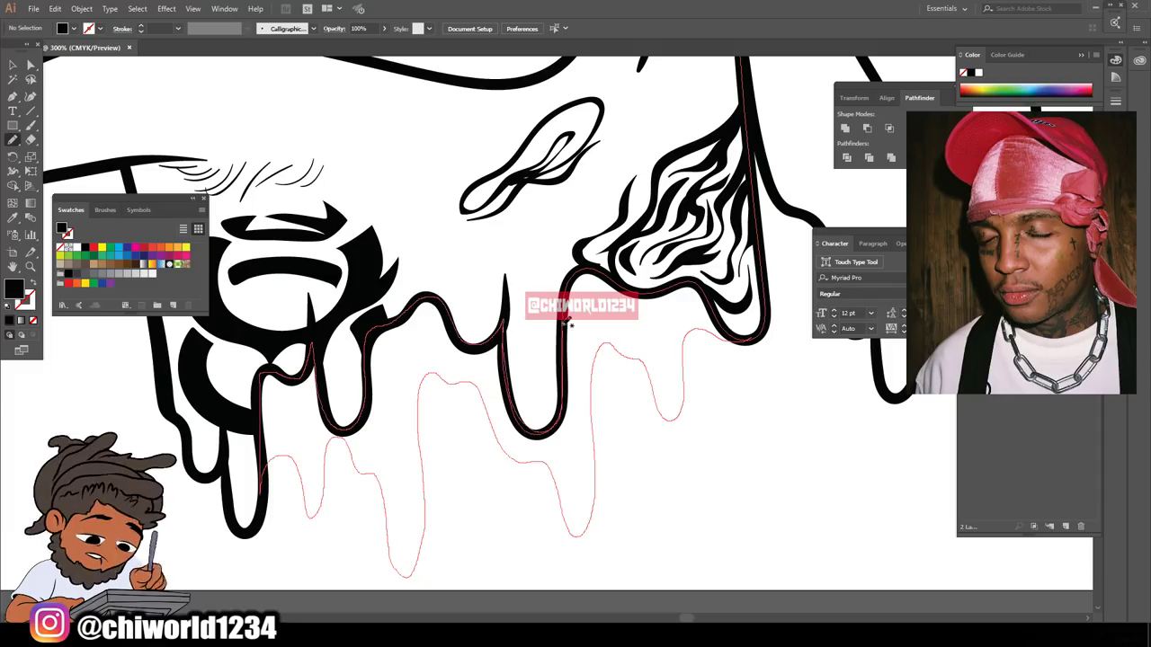
mouse_move(710, 295)
left_mouse_down()
mouse_move(746, 340)
mouse_move(732, 342)
left_mouse_up()
key("ctrl+minus")
key("ctrl+minus")
key("ctrl+minus")
key("ctrl+minus")
key("ctrl+equal")
key("ctrl+equal")
key("ctrl+equal")
key("ctrl+equal")
left_click_drag(416, 311, 403, 364)
mouse_move(458, 425)
left_mouse_down()
mouse_move(394, 524)
mouse_move(410, 531)
left_mouse_up()
scroll(593, 480, "down", 3)
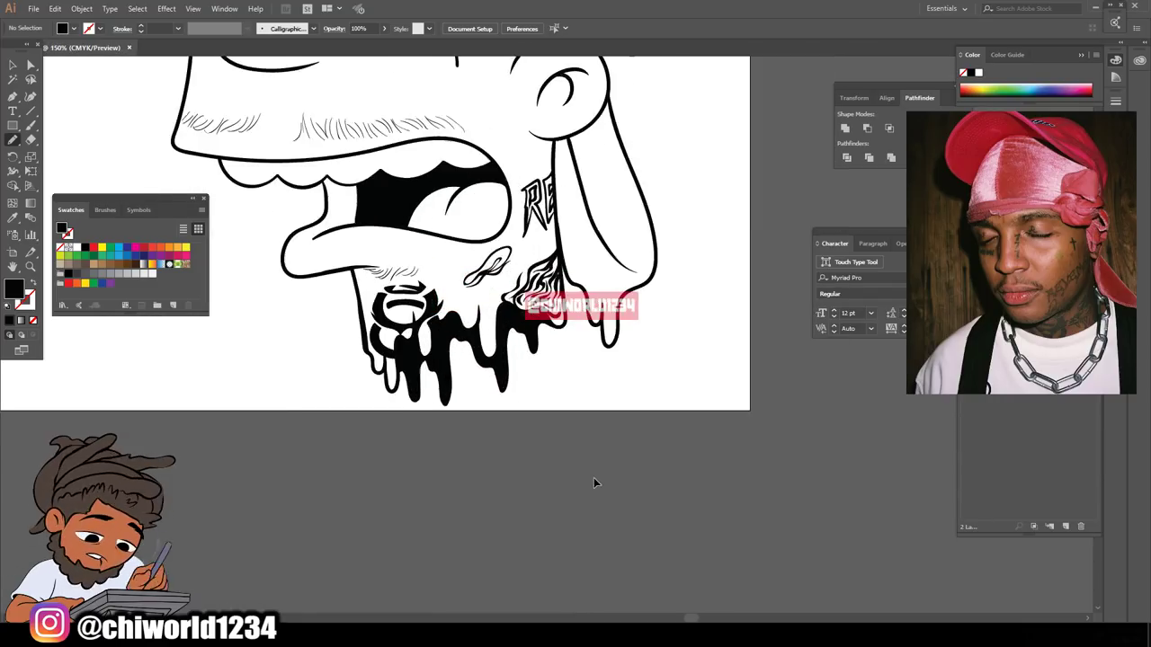
- Draw a solid black shadow along the face side of the headscarf knot, down to the ear
scroll(630, 275, "up", 3)
mouse_move(628, 276)
left_mouse_down()
mouse_move(572, 401)
mouse_move(517, 306)
left_mouse_up()
scroll(486, 481, "down", 5)
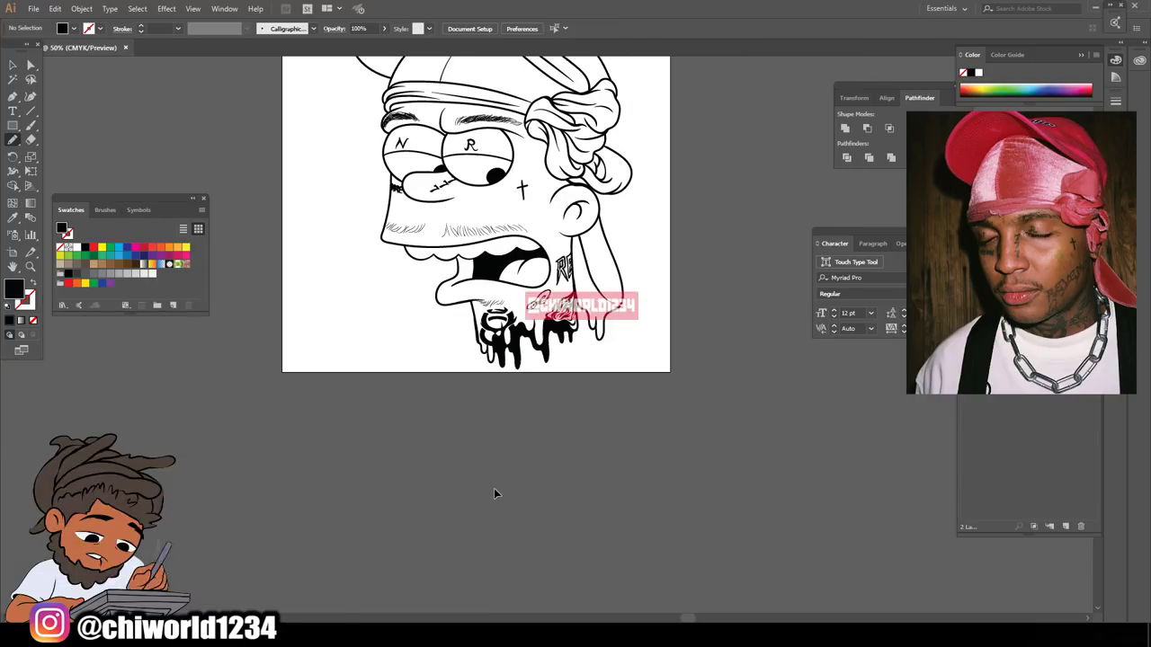
scroll(629, 297, "up", 5)
scroll(634, 353, "up", 3)
mouse_move(634, 353)
left_mouse_down()
mouse_move(499, 348)
mouse_move(448, 145)
mouse_move(460, 92)
mouse_move(486, 209)
left_mouse_up()
scroll(692, 349, "down", 5)
scroll(856, 419, "up", 6)
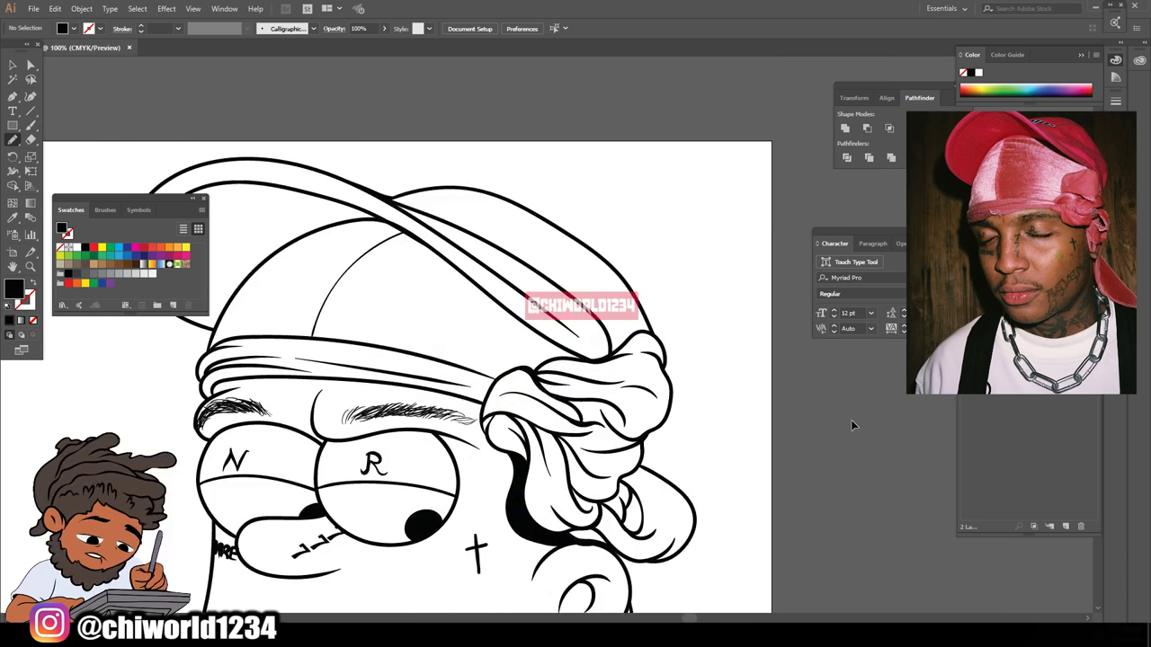
- Draw a tapered solid black shadow on the cap beneath the edge of the brim
mouse_move(798, 512)
left_mouse_down()
mouse_move(625, 483)
mouse_move(422, 374)
mouse_move(302, 177)
mouse_move(198, 105)
mouse_move(234, 116)
mouse_move(592, 383)
mouse_move(791, 509)
left_mouse_up()
scroll(777, 458, "down", 5)
scroll(771, 465, "up", 6)
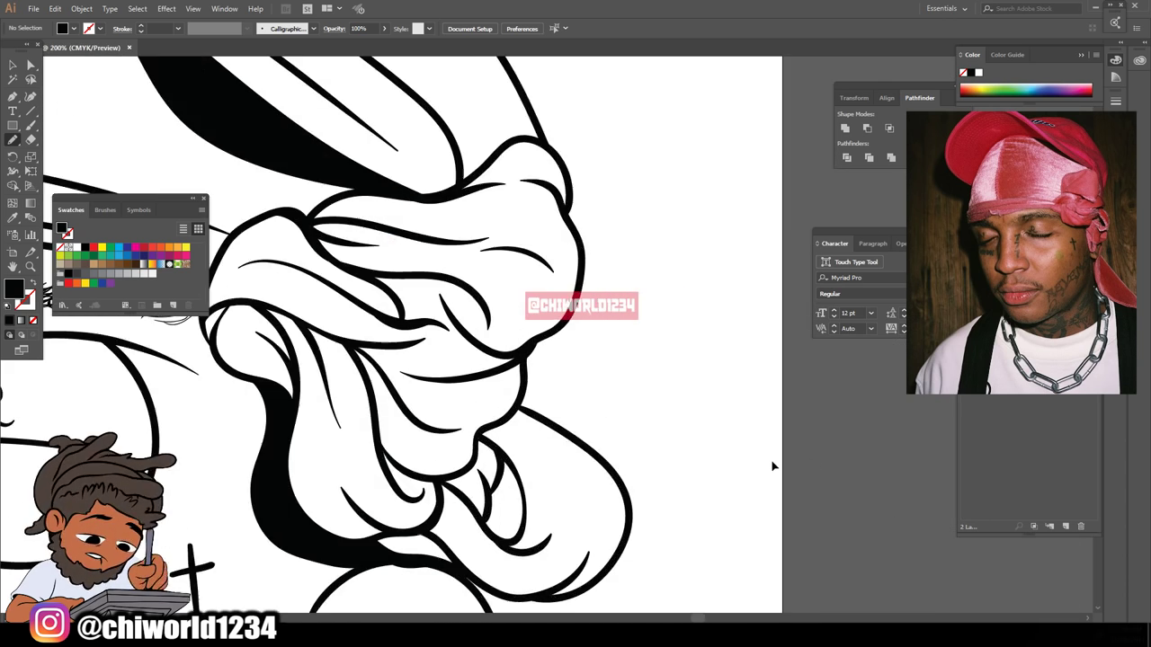
- Fill small black shadows into the lower folds of the headscarf knot and inside its hanging loop
mouse_move(478, 224)
left_mouse_down()
mouse_move(624, 478)
mouse_move(485, 336)
mouse_move(392, 270)
left_mouse_up()
scroll(469, 545, "down", 3)
scroll(467, 532, "up", 3)
scroll(468, 531, "up", 1)
mouse_move(706, 330)
left_mouse_down()
mouse_move(608, 385)
mouse_move(617, 410)
mouse_move(691, 341)
left_mouse_up()
mouse_move(634, 366)
left_mouse_down()
mouse_move(659, 352)
mouse_move(601, 304)
mouse_move(684, 358)
mouse_move(635, 365)
left_mouse_up()
key("ctrl+minus")
key("ctrl+minus")
key("ctrl+minus")
key("ctrl+minus")
key("ctrl+minus")
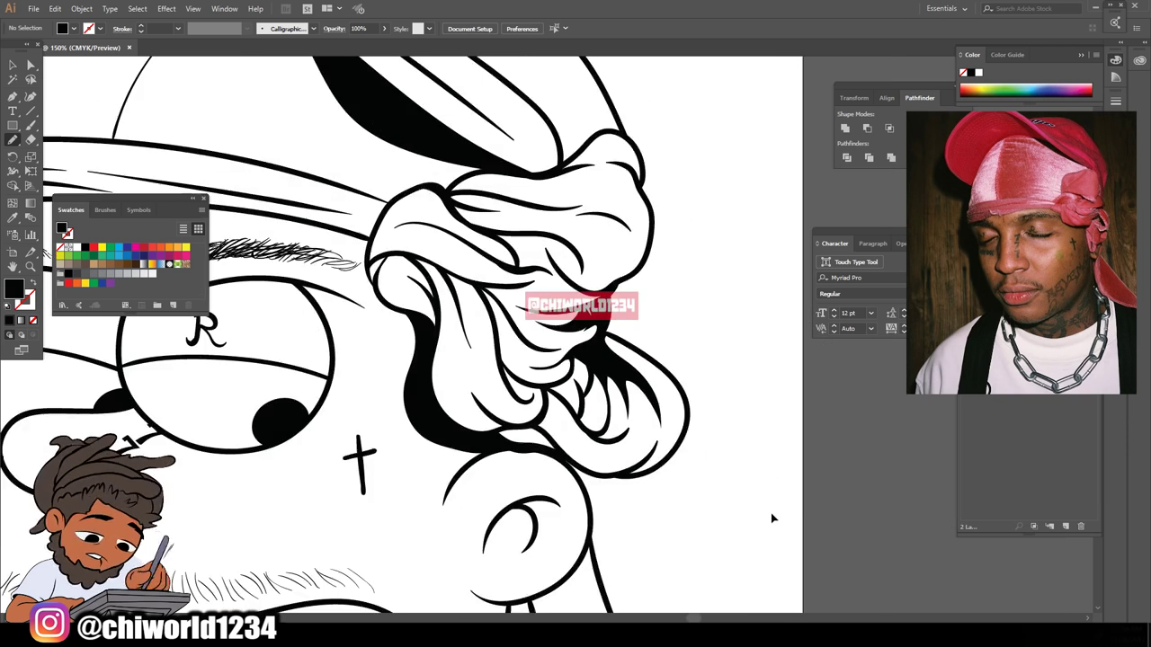
- Draw solid black shadows into the folds of the headscarf knot
scroll(746, 446, "up", 1)
scroll(748, 444, "up", 5)
left_click_drag(379, 337, 685, 509)
scroll(646, 583, "down", 5)
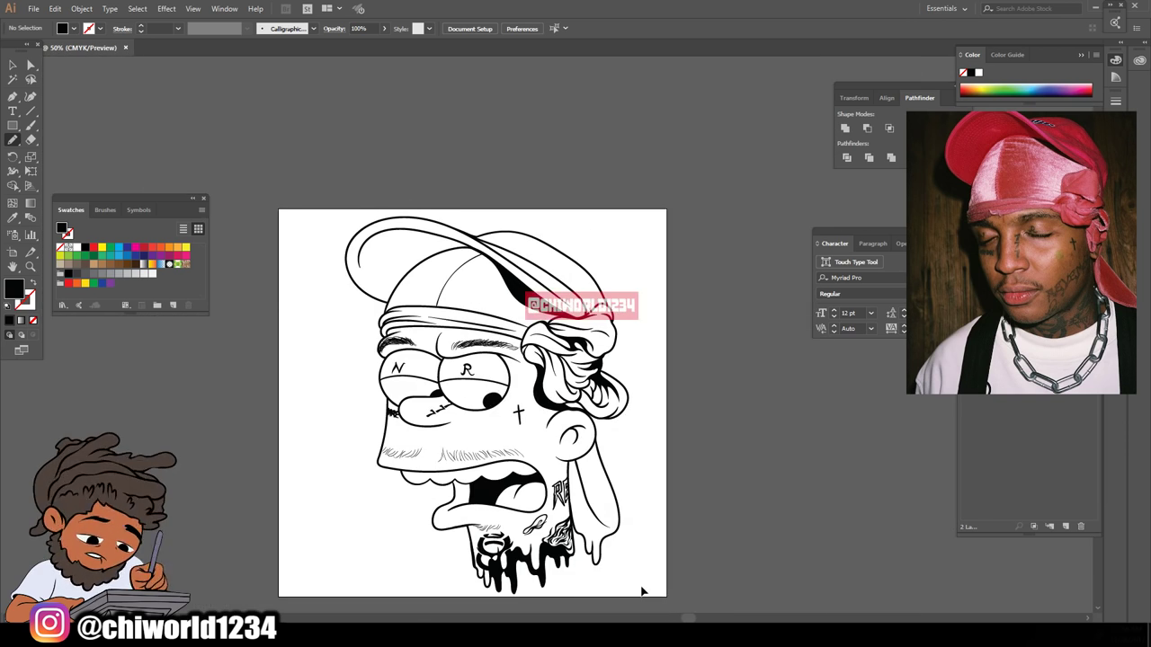
- Fill solid black shadows between the cap and the headscarf knot and into the headband folds where they meet the knot
scroll(645, 582, "up", 5)
mouse_move(438, 462)
left_mouse_down()
mouse_move(599, 407)
mouse_move(358, 433)
left_mouse_up()
key("ctrl+minus")
key("ctrl+minus")
key("ctrl+minus")
scroll(469, 566, "up", 3)
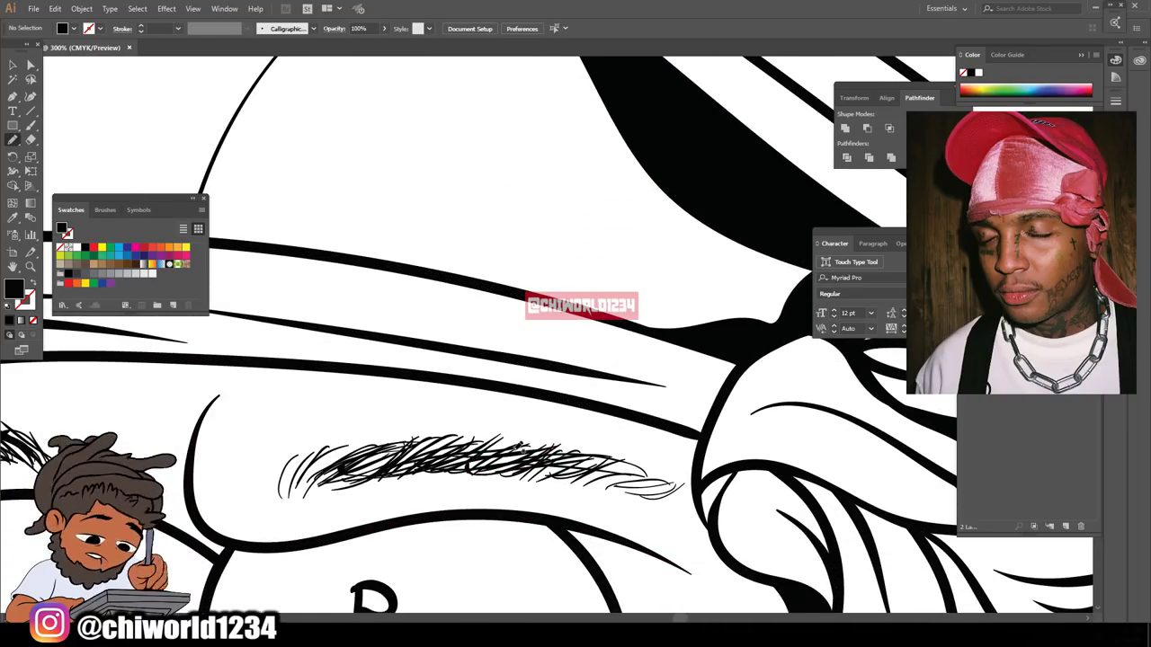
mouse_move(608, 412)
left_mouse_down()
mouse_move(524, 291)
mouse_move(702, 438)
mouse_move(612, 416)
left_mouse_up()
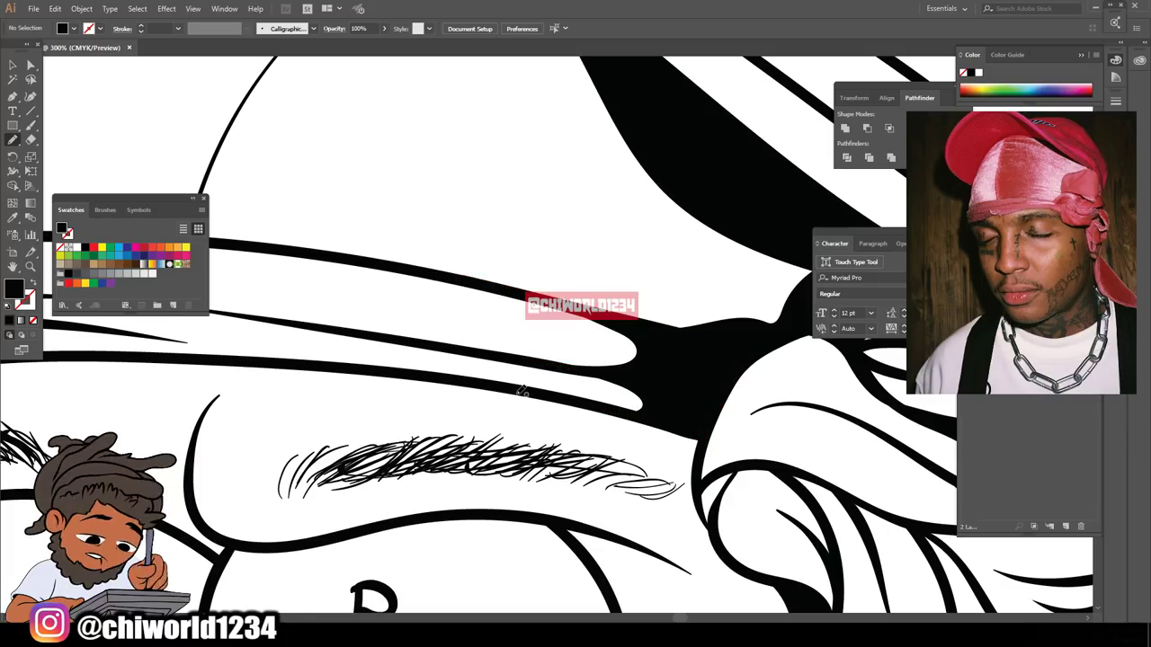
- Draw a solid black shadow on the cap's rear section, curving down from where its outline meets the brim
key("ctrl+minus")
key("ctrl+minus")
key("ctrl+minus")
key("ctrl+minus")
key("ctrl+minus")
scroll(674, 441, "right", 1)
scroll(670, 436, "up", 1)
key("ctrl+plus")
key("ctrl+plus")
key("ctrl+plus")
key("ctrl+plus")
key("ctrl+plus")
scroll(671, 428, "up", 1)
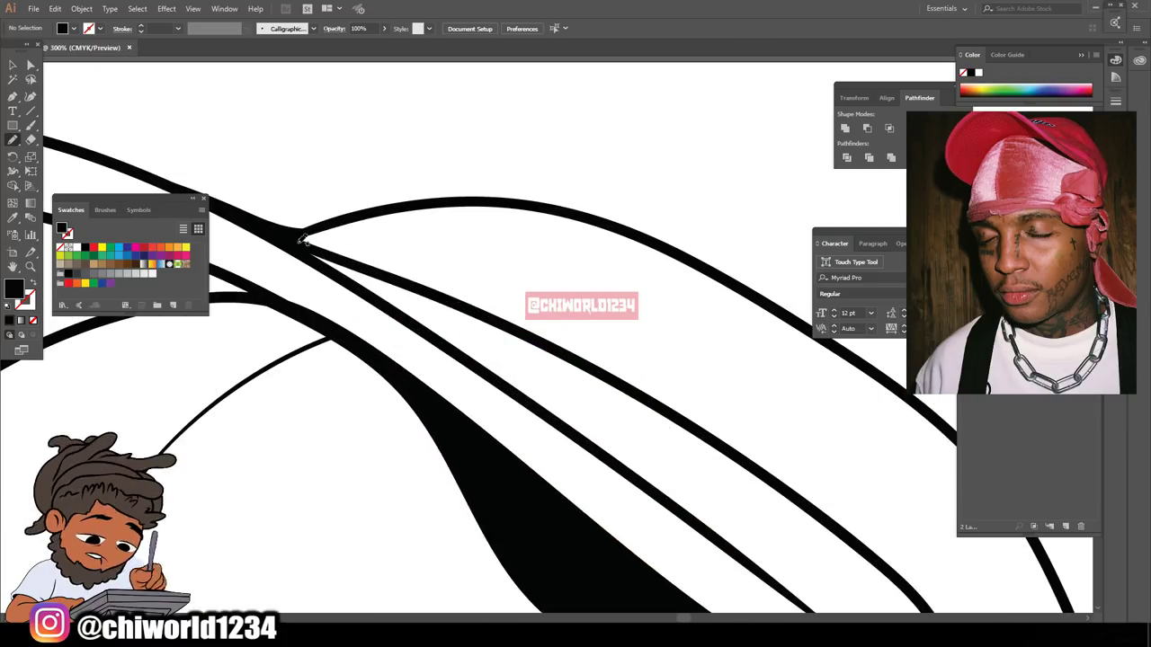
mouse_move(302, 237)
left_mouse_down()
mouse_move(615, 462)
mouse_move(709, 432)
mouse_move(548, 329)
mouse_move(594, 212)
left_mouse_up()
- Draw a solid black shadow beneath the ear, covering the upper part of the hanging scarf tail with a curved lower edge
scroll(540, 297, "down", 3)
scroll(430, 301, "up", 4)
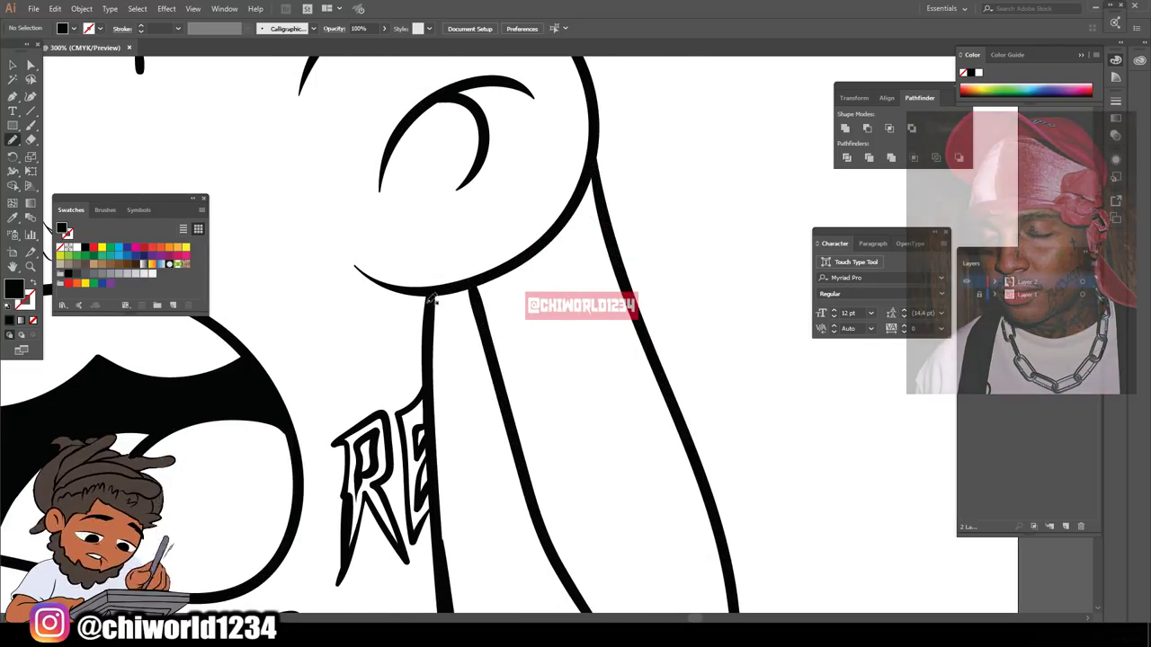
mouse_move(431, 301)
left_mouse_down()
mouse_move(442, 586)
mouse_move(557, 355)
left_mouse_up()
mouse_move(598, 157)
left_mouse_down()
mouse_move(520, 260)
mouse_move(433, 298)
left_mouse_up()
key("ctrl+minus")
key("ctrl+minus")
key("ctrl+minus")
key("ctrl+minus")
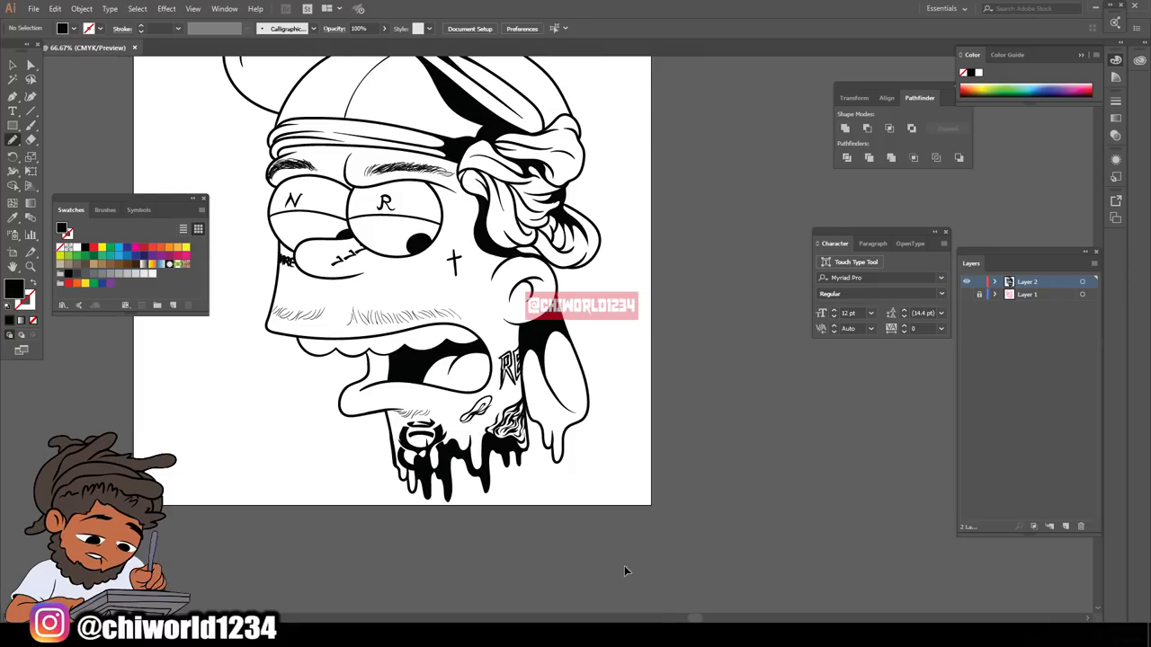
- Expand the appearance of the entire line art and merge it with the Pathfinder Merge operation
scroll(624, 565, "left", 3)
scroll(619, 533, "up", 2)
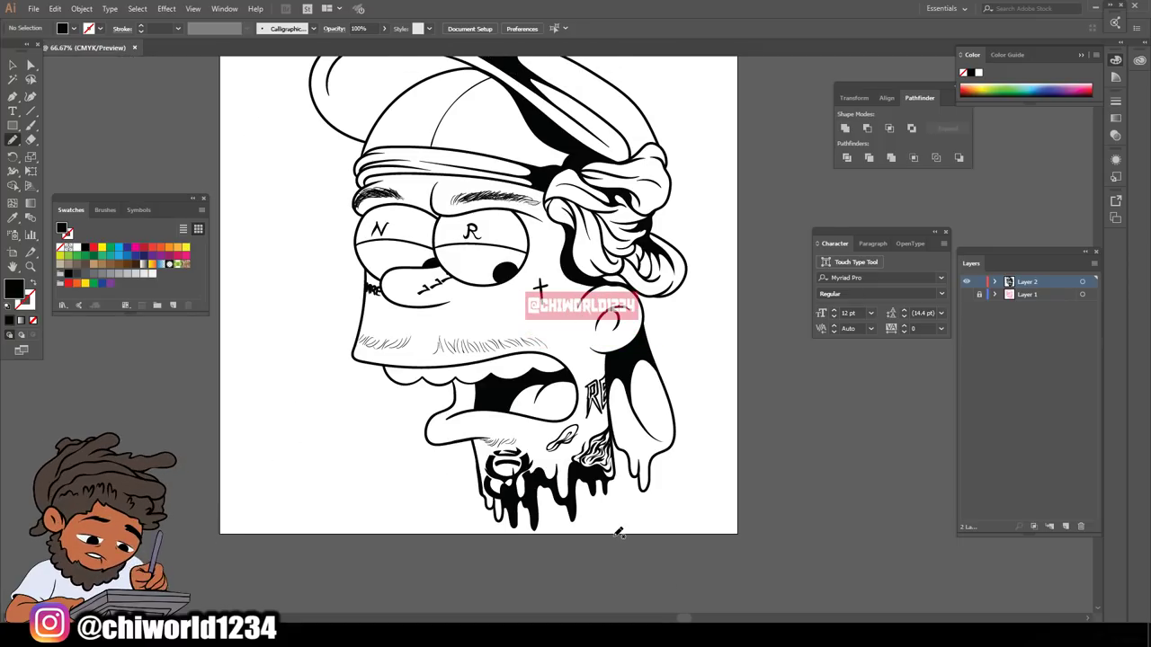
key("ctrl+minus")
scroll(612, 534, "left", 2)
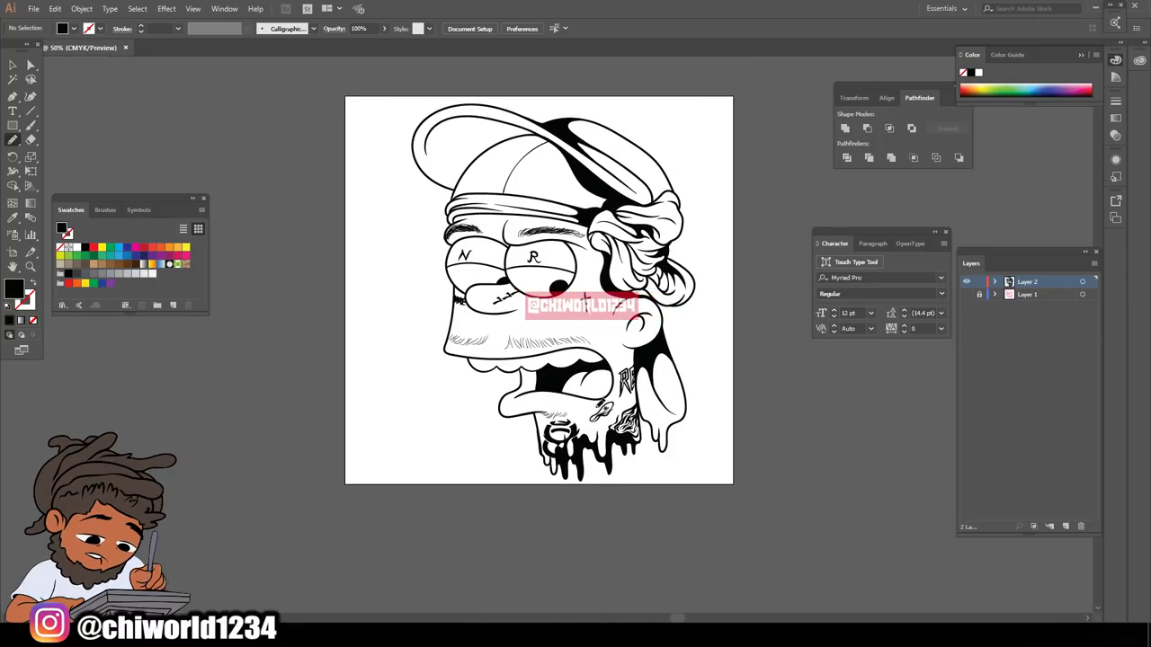
left_click(13, 64)
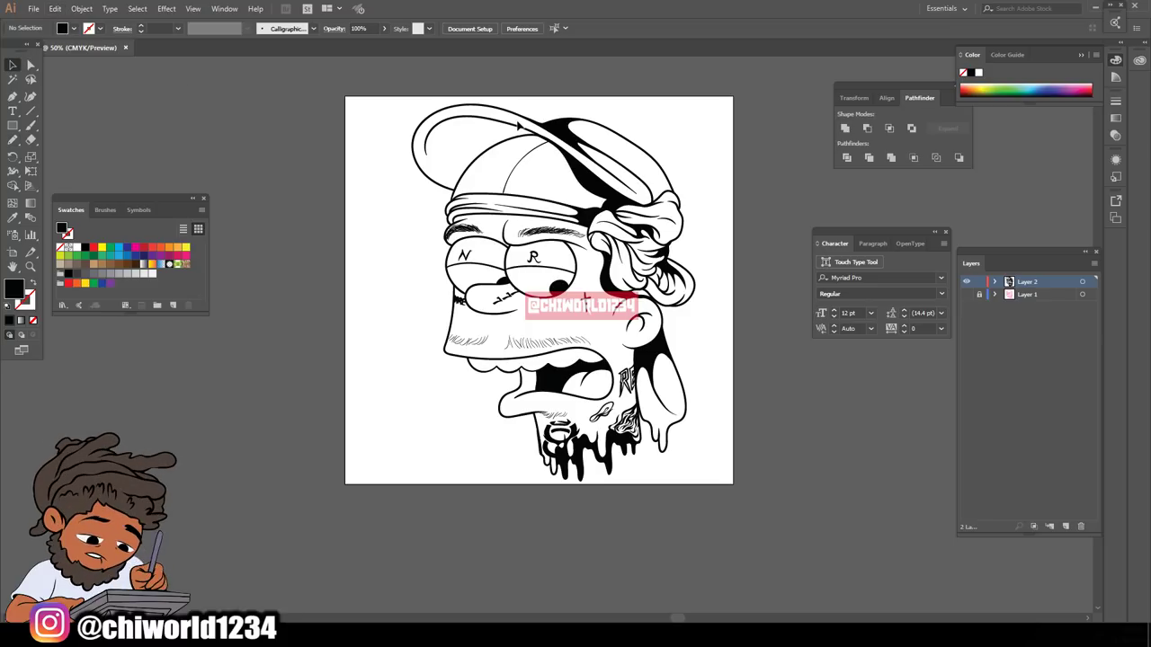
mouse_move(409, 101)
left_mouse_down()
mouse_move(634, 262)
mouse_move(782, 499)
left_mouse_up()
left_click(82, 8)
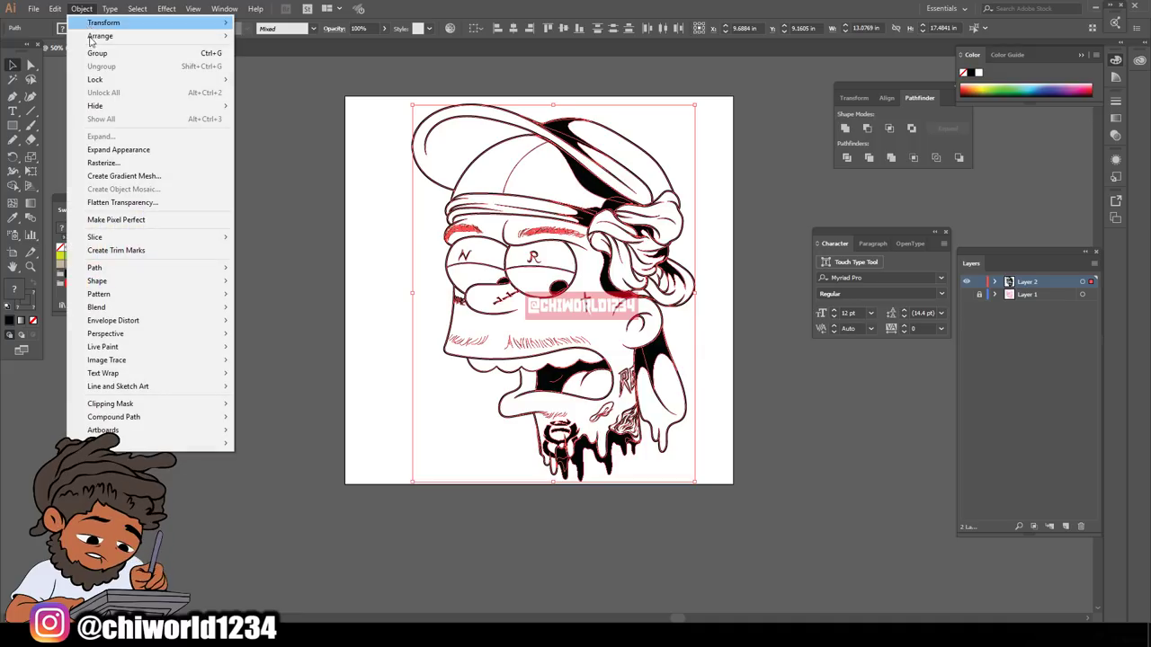
left_click(113, 151)
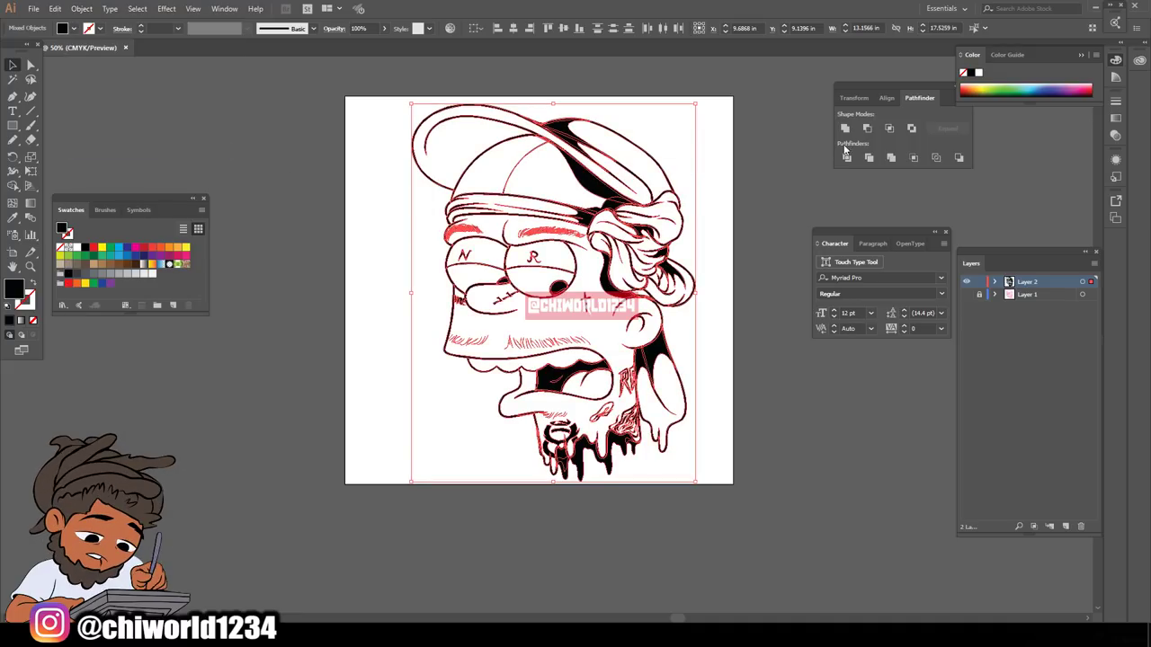
left_click(892, 161)
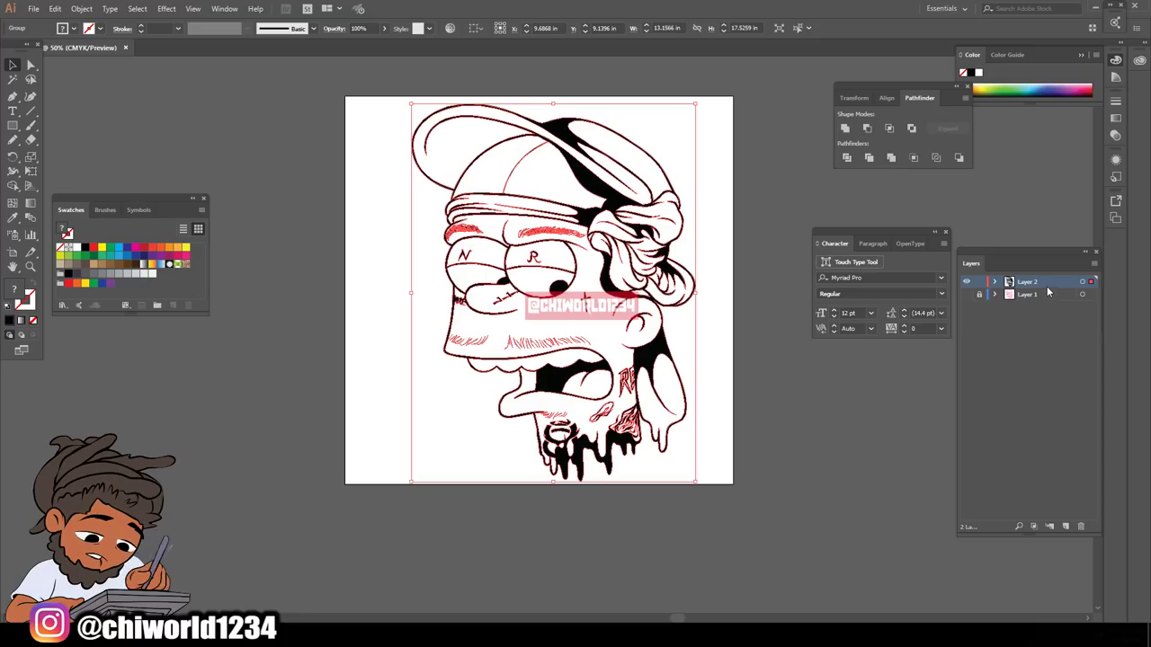
- Duplicate Layer 2, lock the copy and make the original Layer 2 active
left_click_drag(1046, 288, 1066, 526)
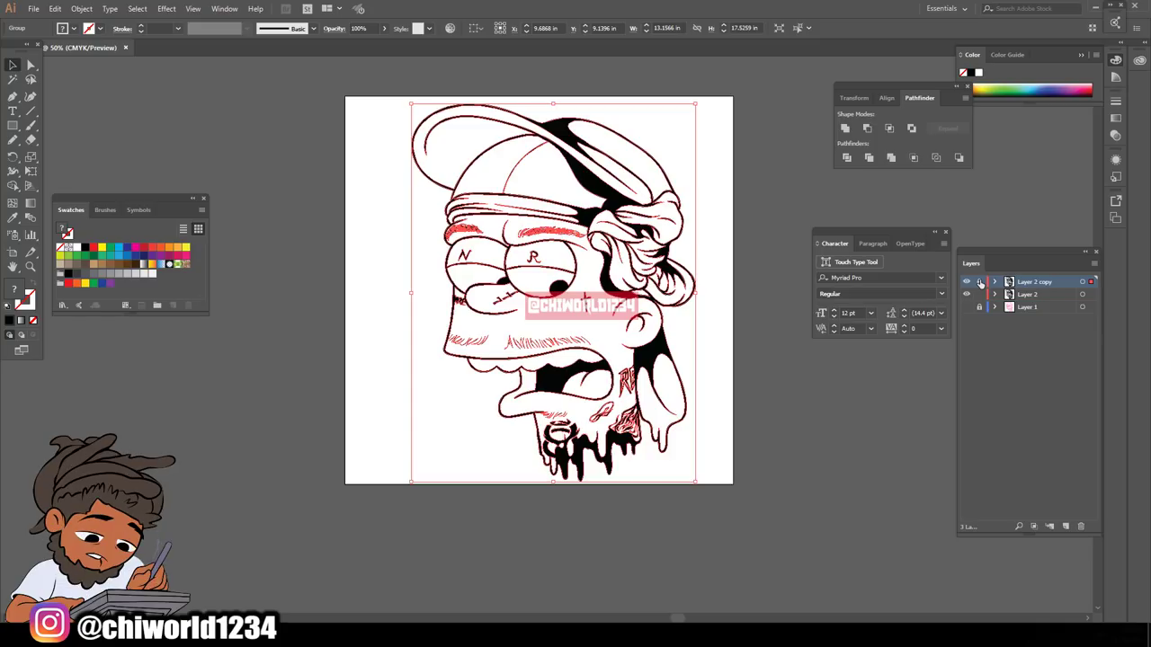
left_click(981, 283)
left_click(1026, 297)
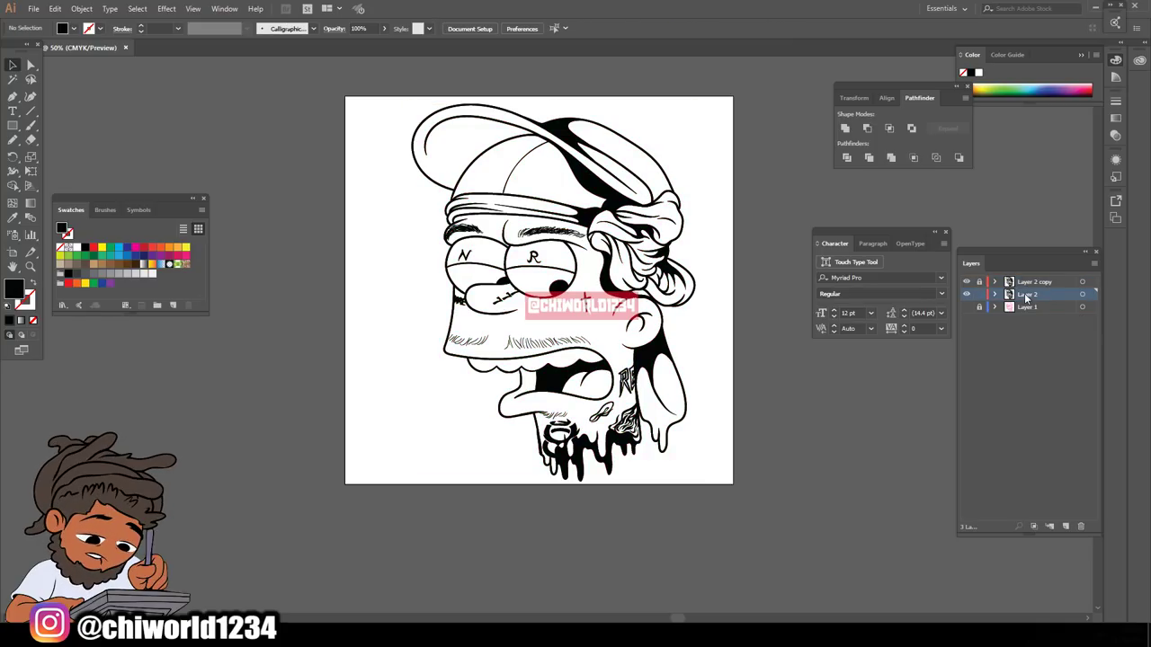
- Set the fill to a reddish-brown skin tone, hex BA734F
left_click(104, 264)
double_click(14, 289)
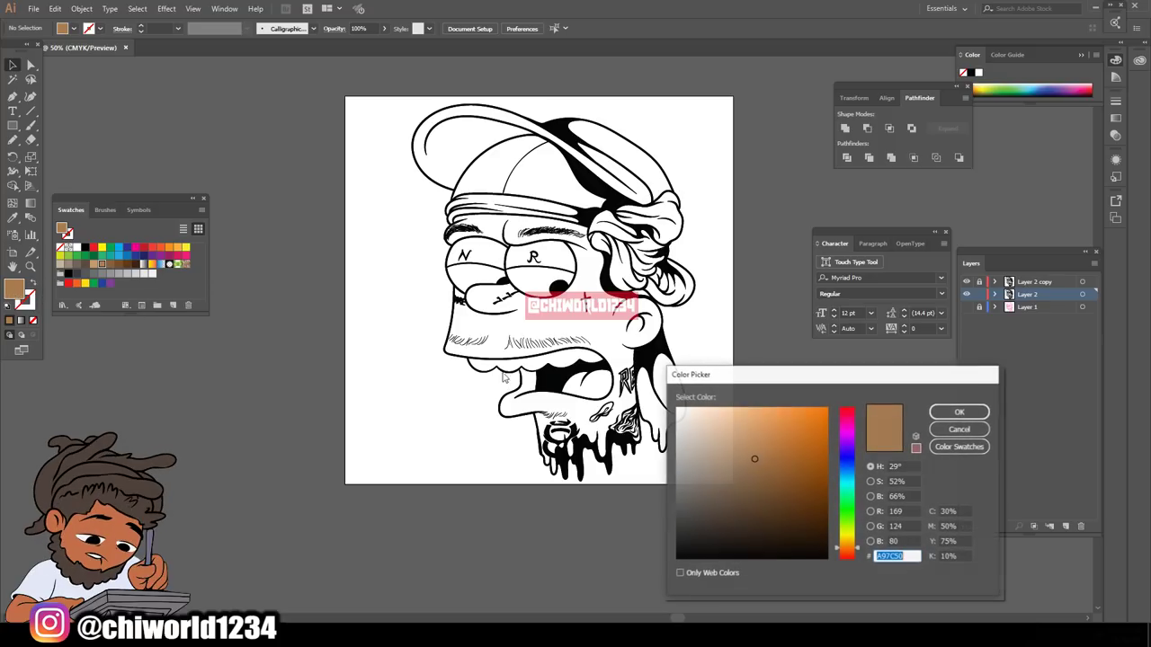
mouse_move(772, 446)
left_mouse_down()
mouse_move(765, 464)
mouse_move(759, 452)
left_mouse_up()
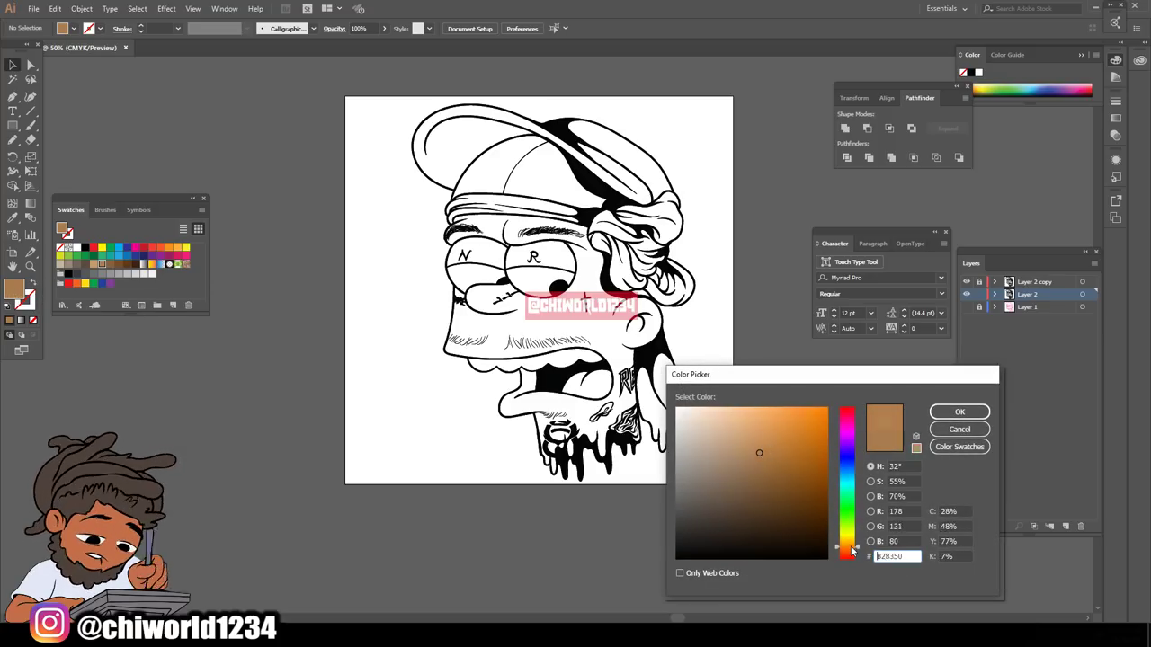
left_click_drag(851, 551, 852, 558)
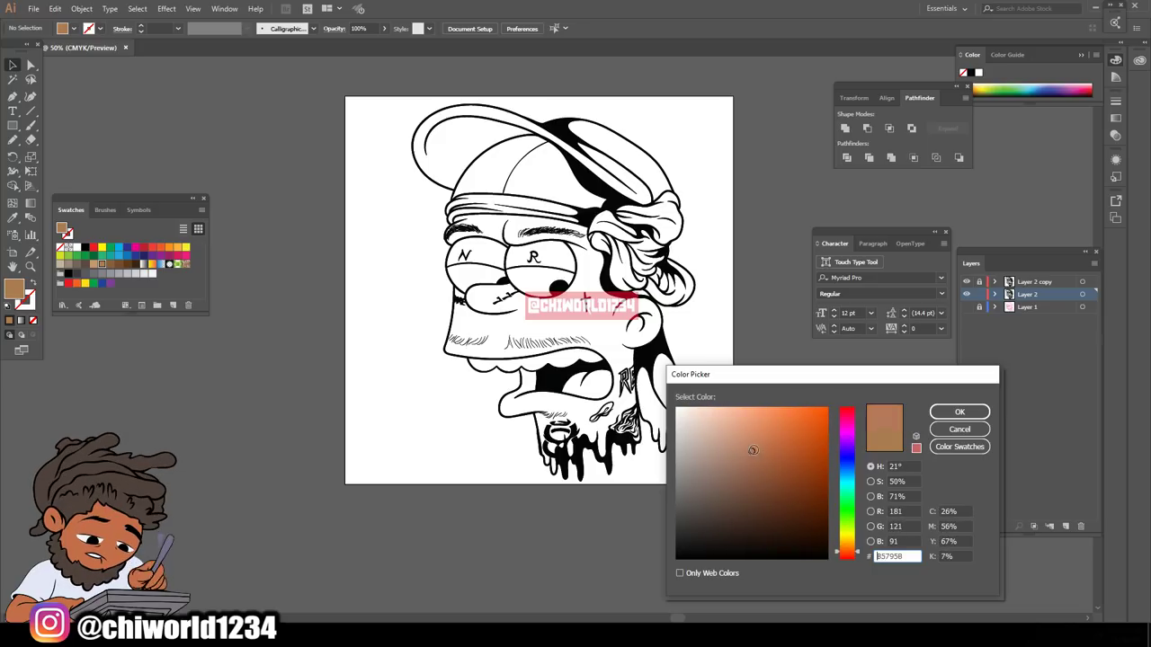
left_click_drag(757, 452, 765, 447)
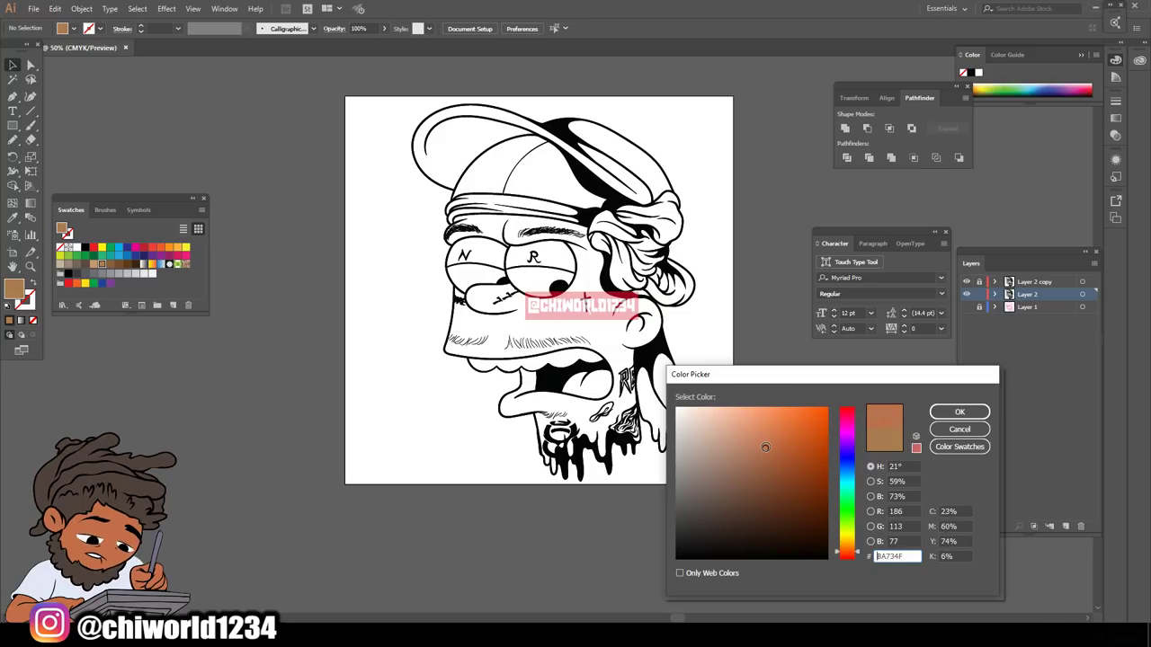
left_click(958, 412)
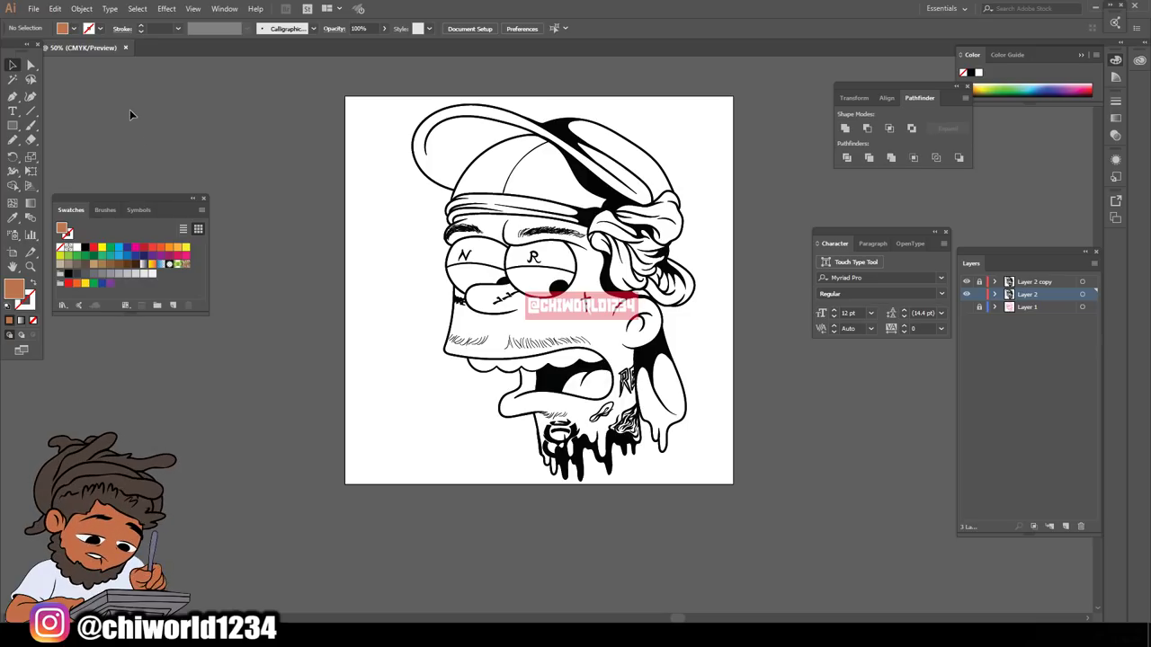
- Draw a skin-colored rectangle about 18.85 by 19.83 in over the whole portrait and send it behind the line art
left_click(12, 126)
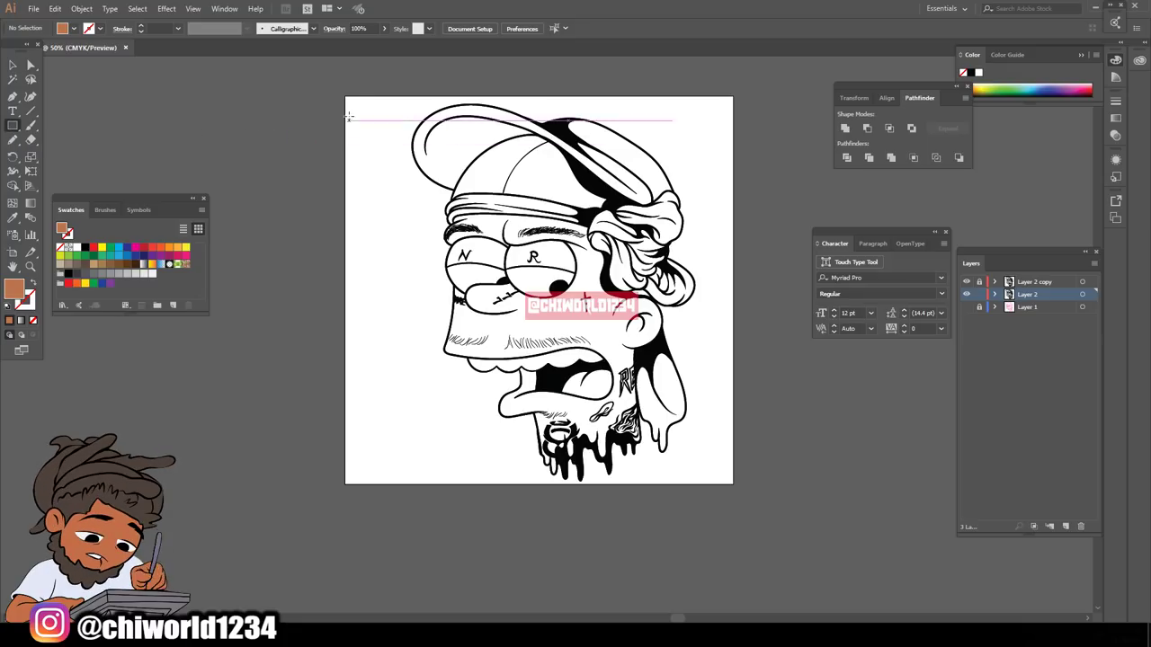
left_click_drag(345, 80, 751, 506)
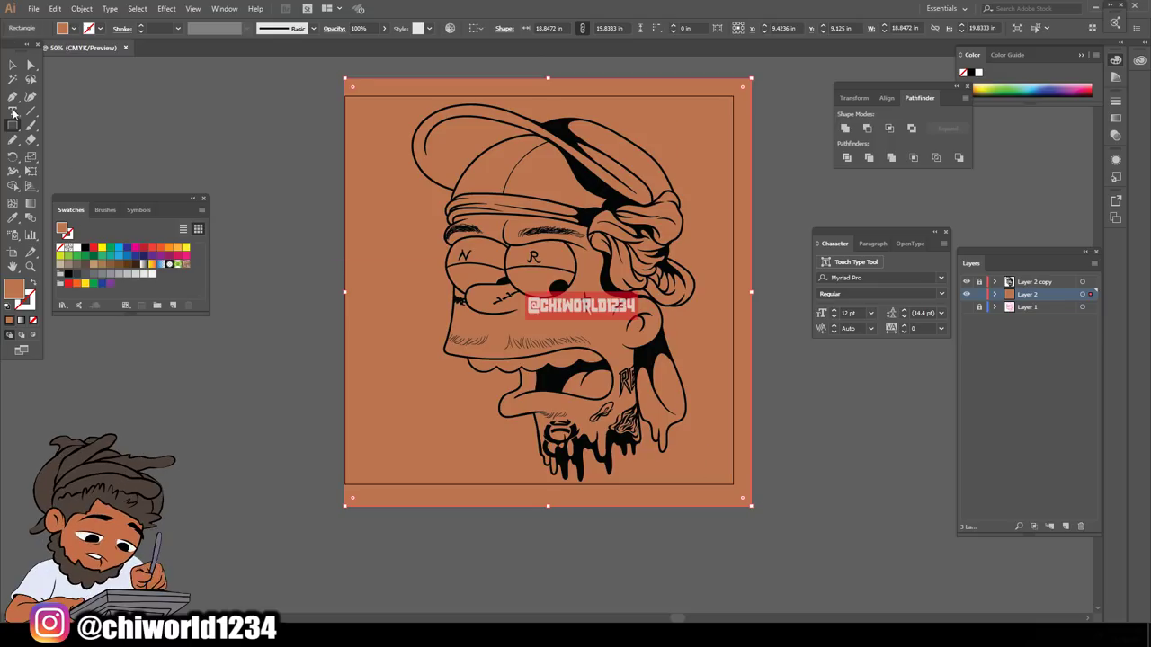
left_click(13, 69)
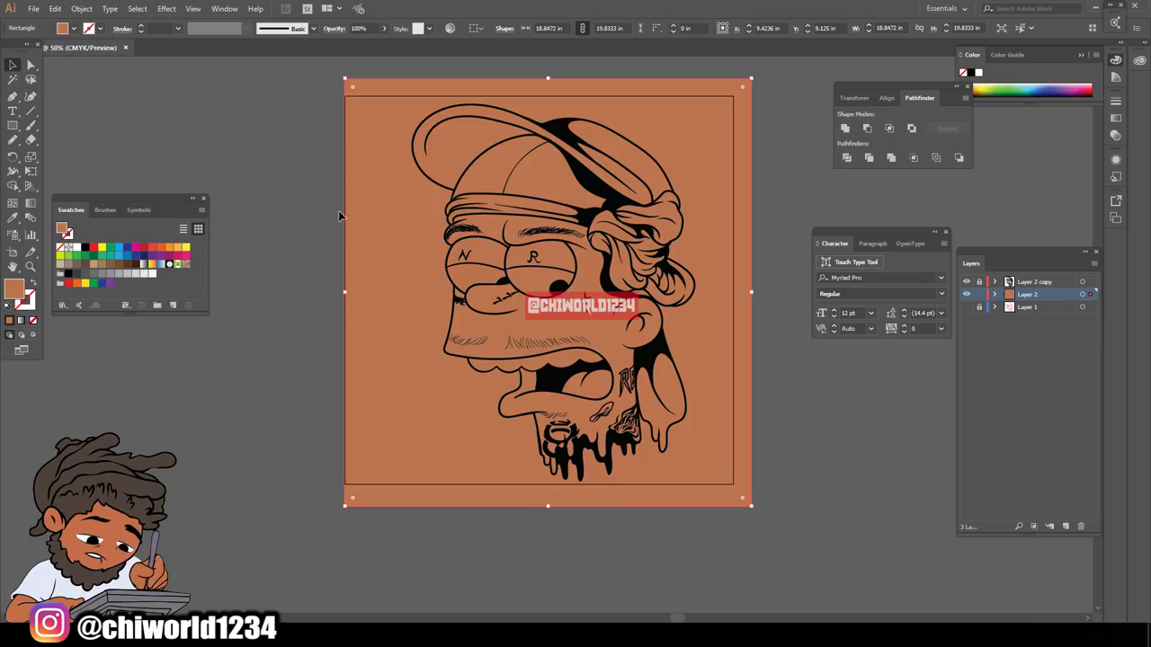
right_click(374, 226)
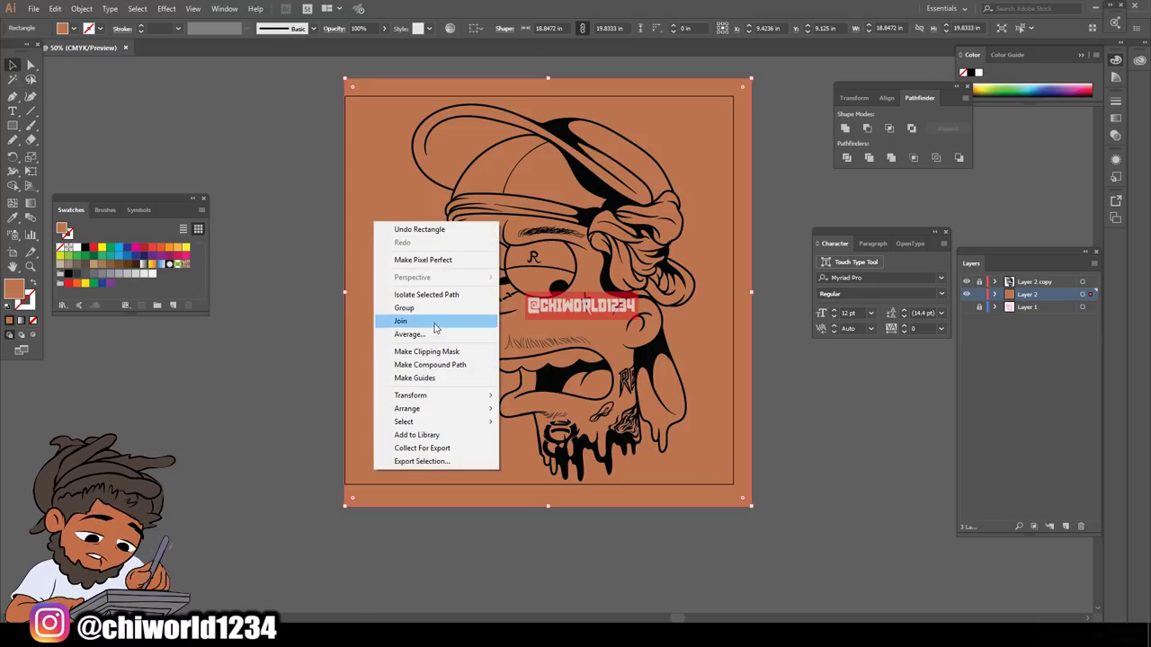
mouse_move(467, 410)
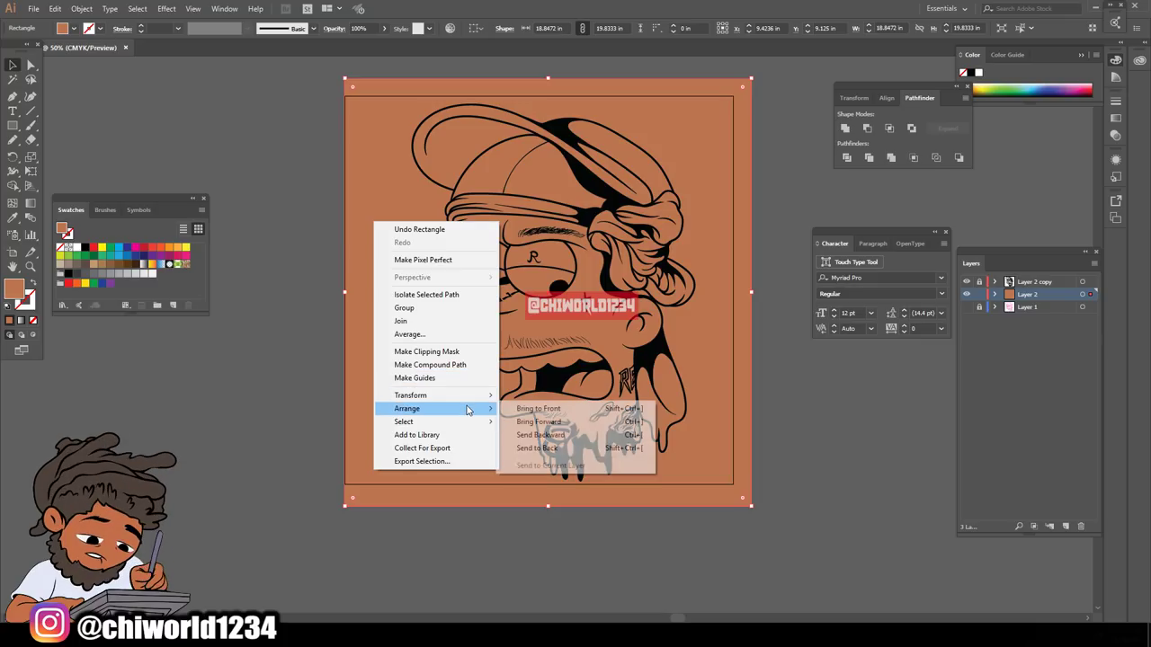
left_click(540, 448)
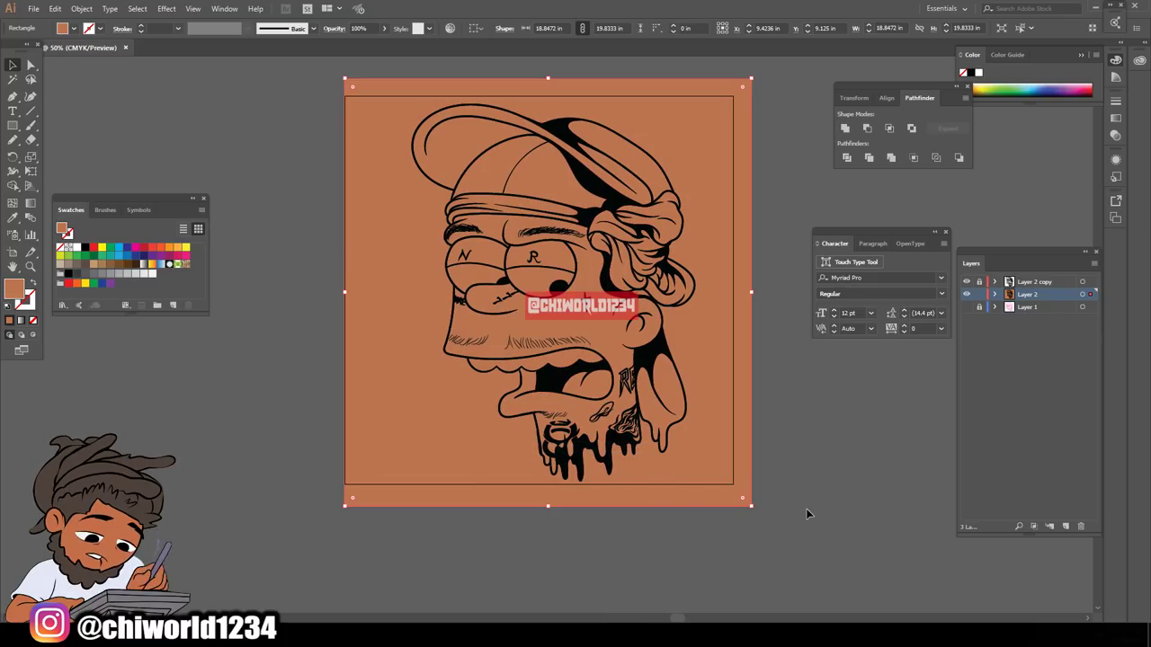
- Merge the skin-colored rectangle and the line art on Layer 2 with Pathfinder
key("ctrl+a")
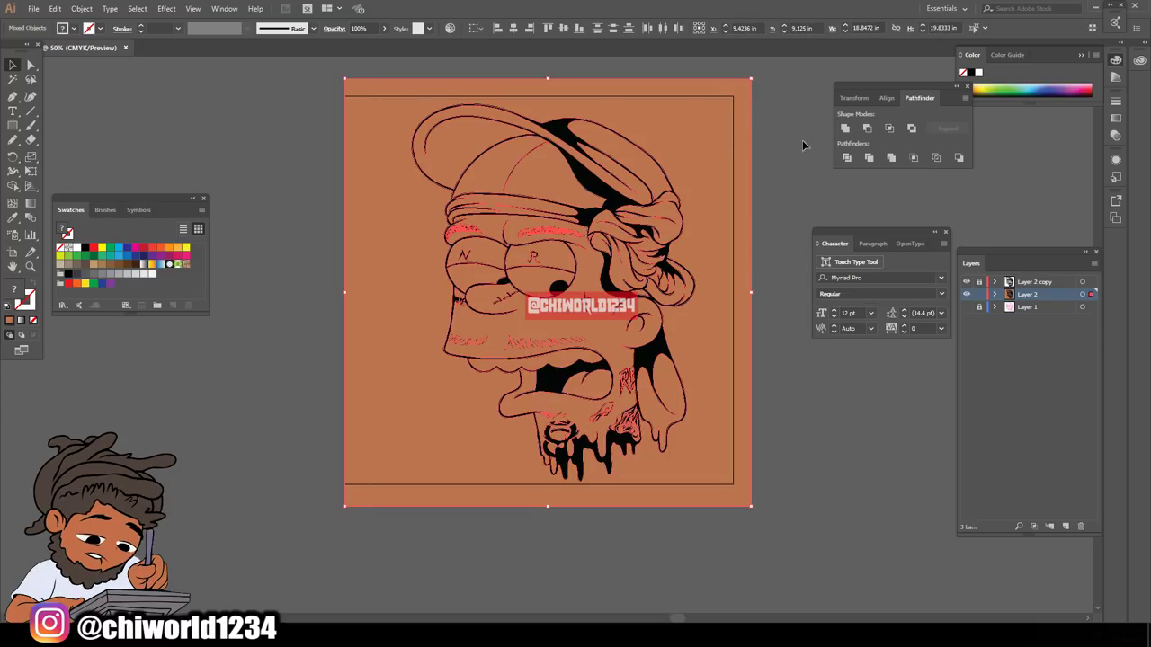
left_click(892, 160)
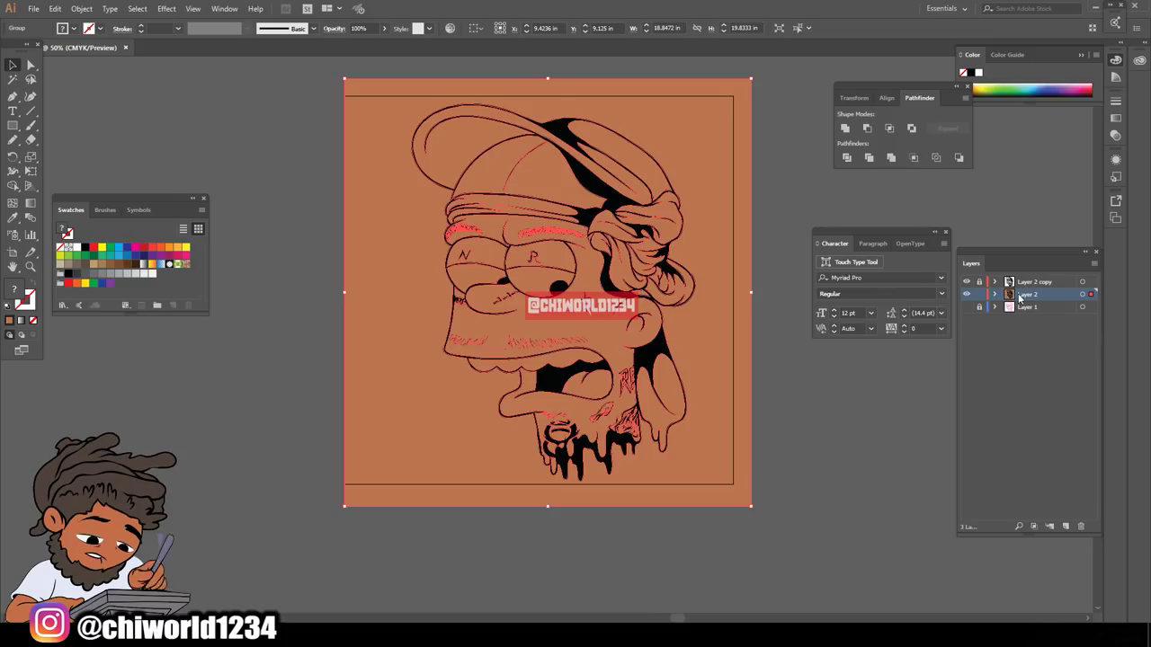
- Isolate the merged group and delete the brown background area outside the portrait's outline
right_click(707, 163)
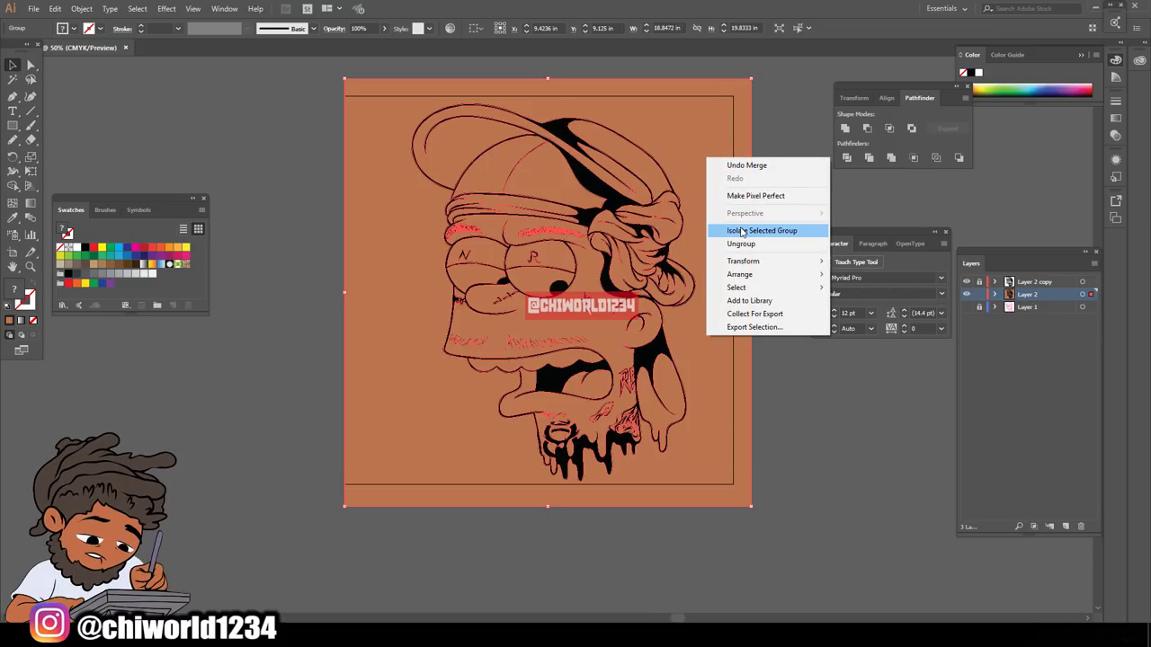
left_click(742, 231)
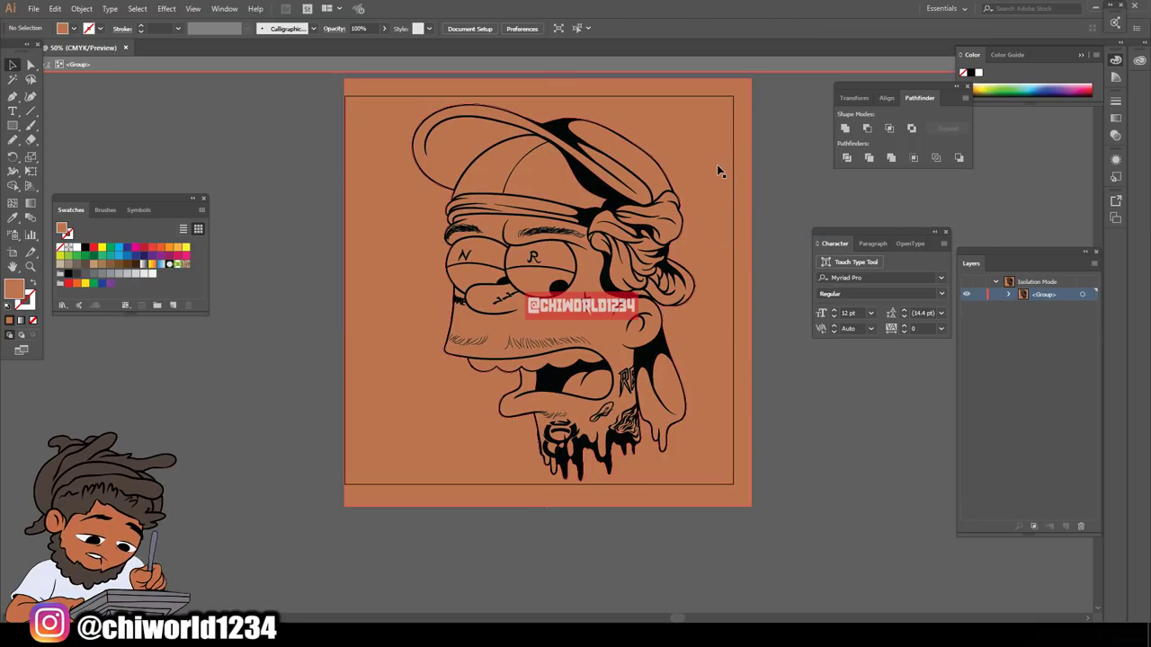
left_click(718, 169)
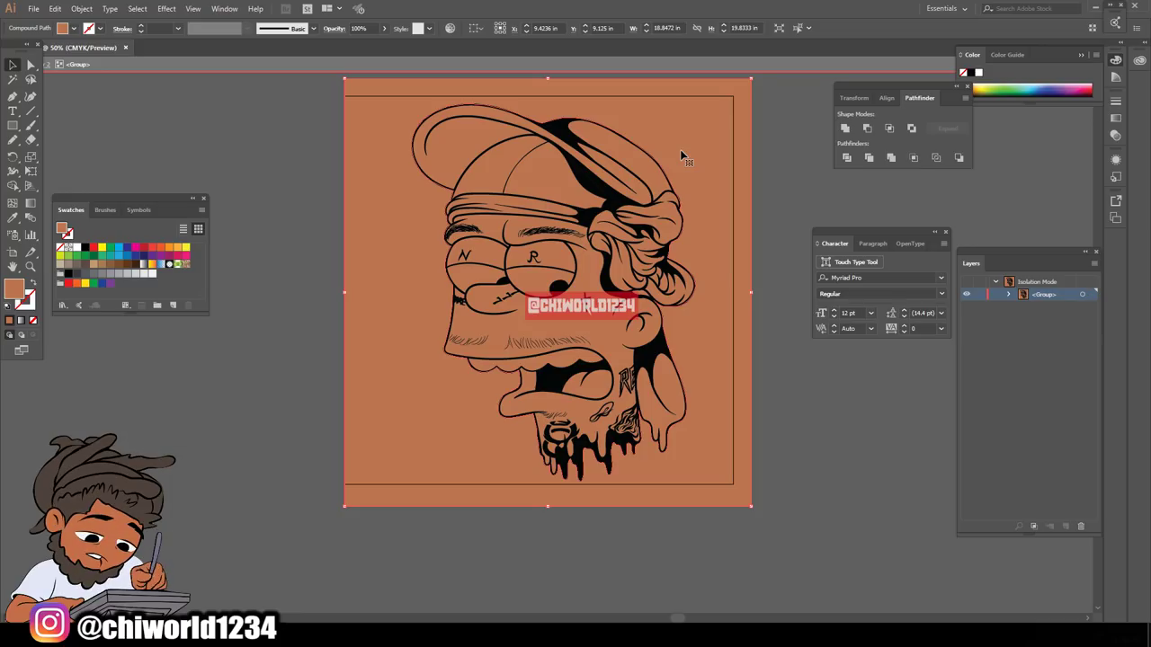
key("Delete")
- Fill the exposed eyeball areas below both eyelids with the light gray C=0 M=0 Y=0 K=10 swatch
scroll(712, 327, "up", 1)
key("ctrl+=")
key("ctrl+plus")
key("ctrl+plus")
key("ctrl+plus")
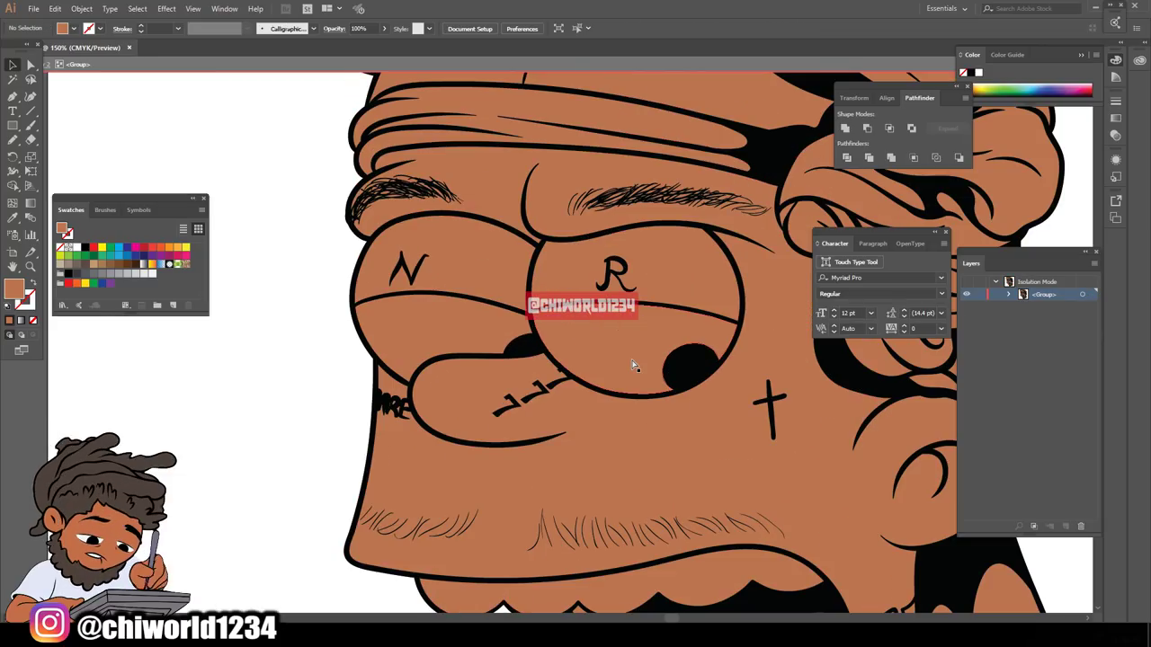
key("ctrl+z")
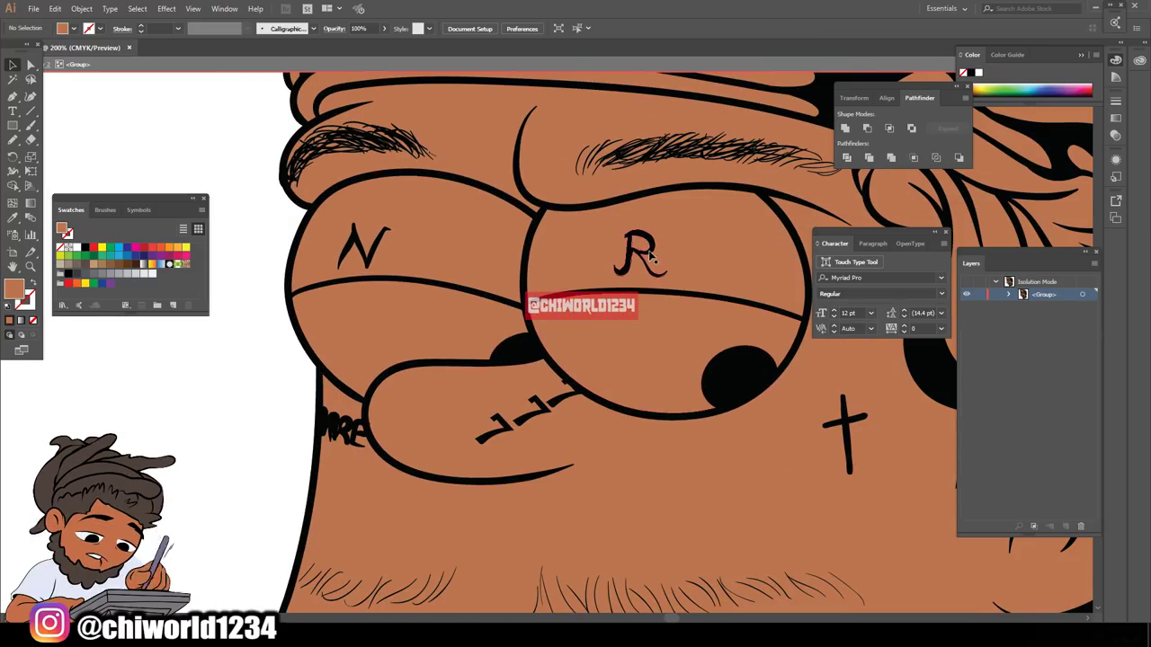
key("ctrl+shift+z")
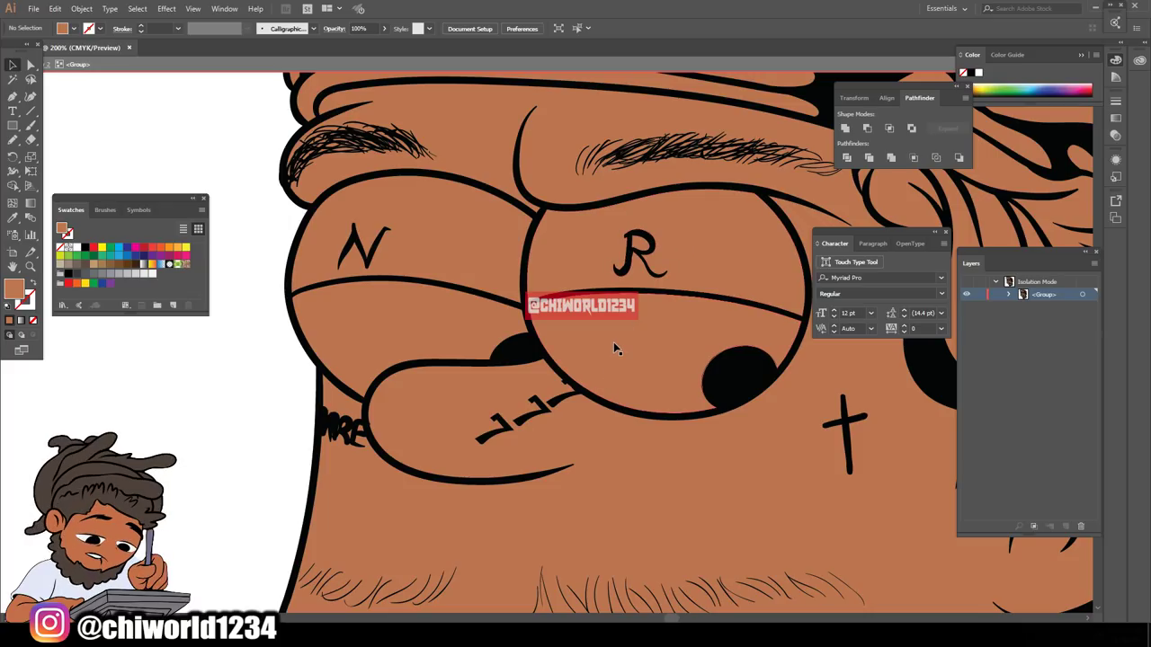
left_click(615, 347)
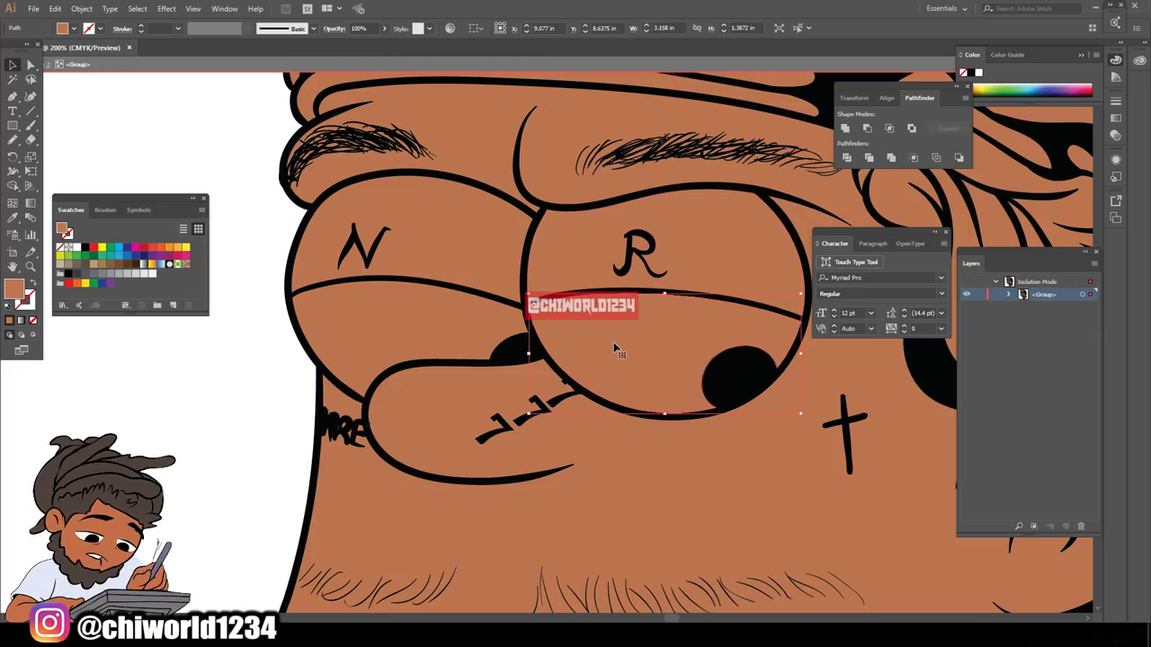
left_click(453, 329, "shift")
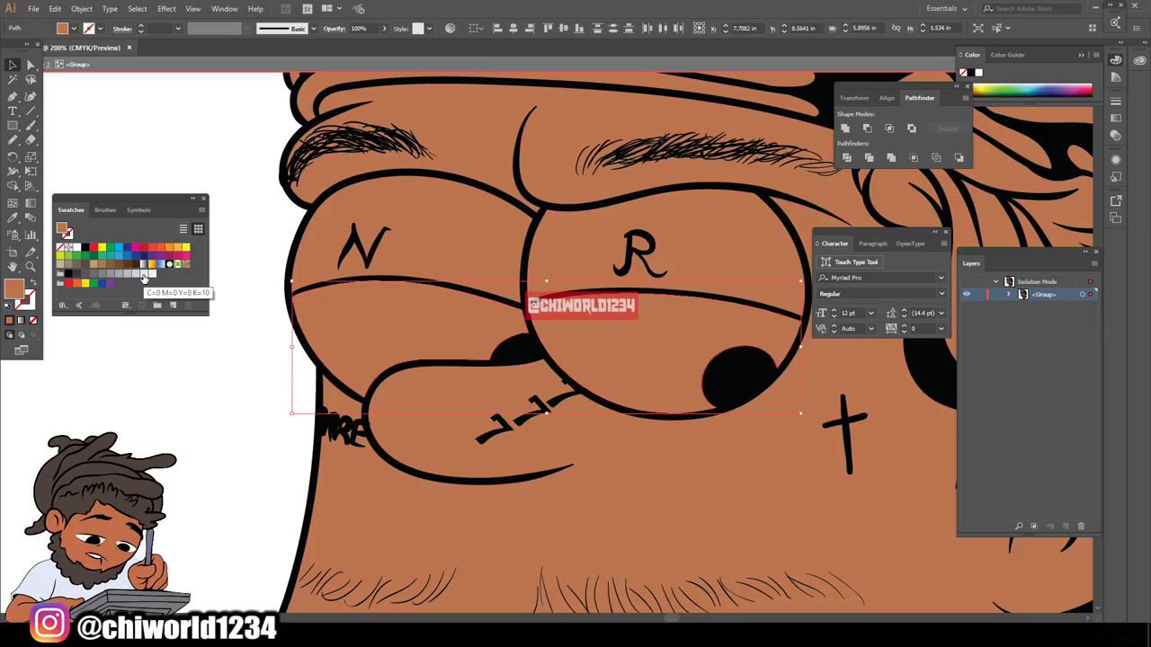
left_click(144, 280)
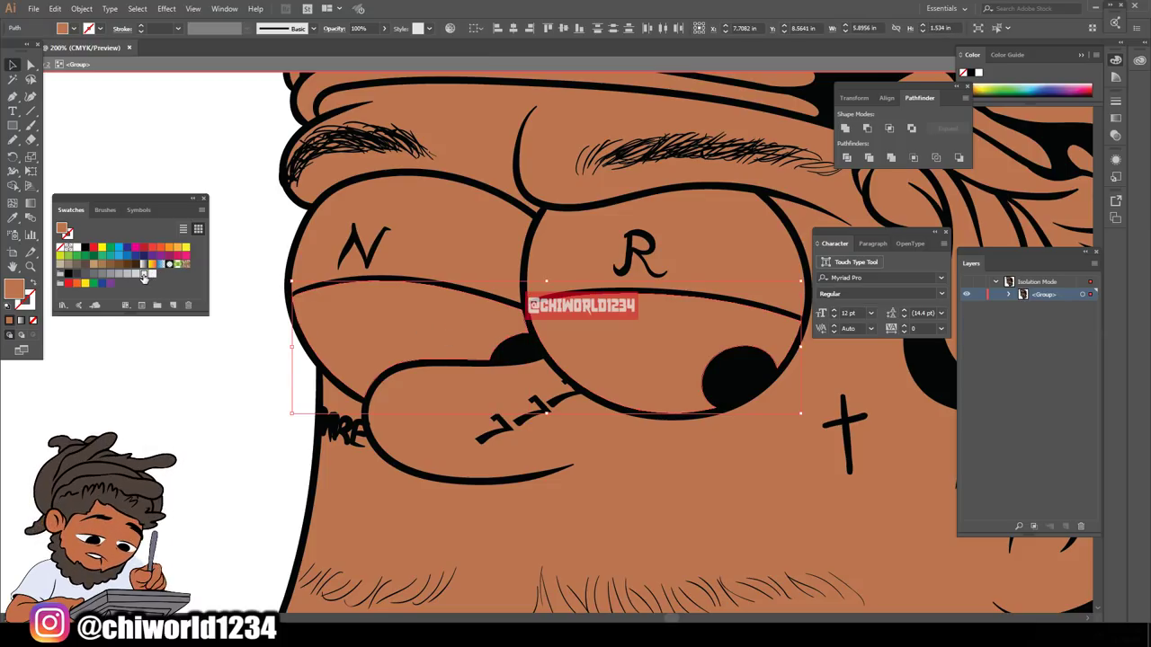
left_click(200, 451)
- Fill the upper row of teeth with the light gray sampled from the eye using the Eyedropper
key("ctrl+minus")
key("ctrl+minus")
key("ctrl+minus")
scroll(417, 478, "down", 2)
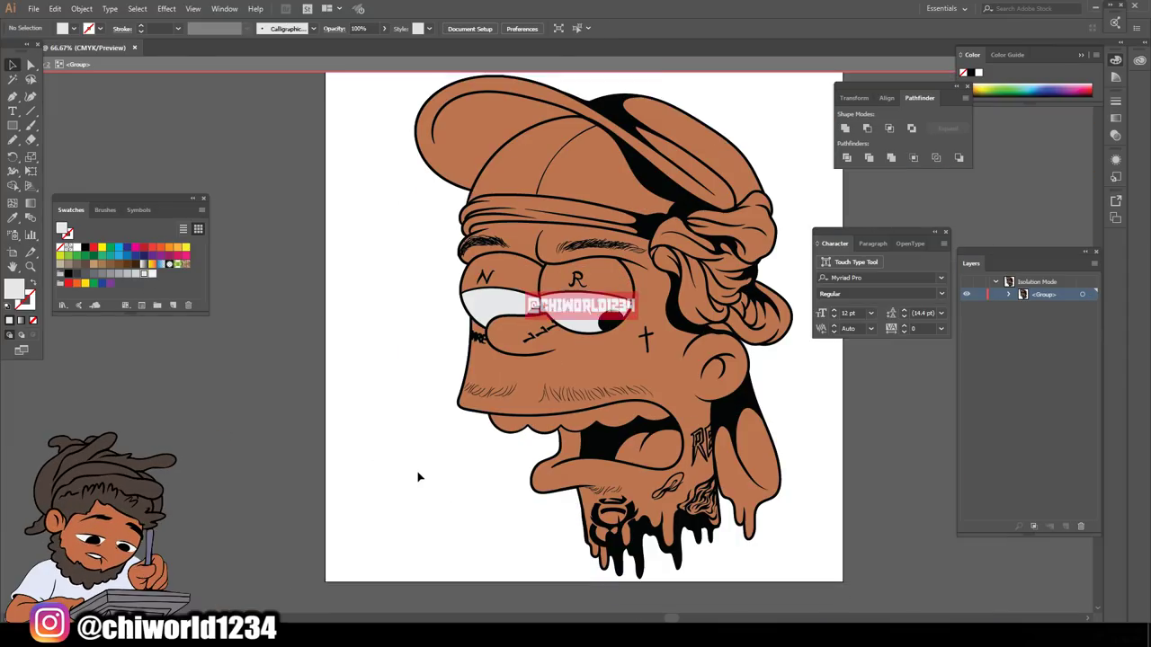
key("ctrl+equal")
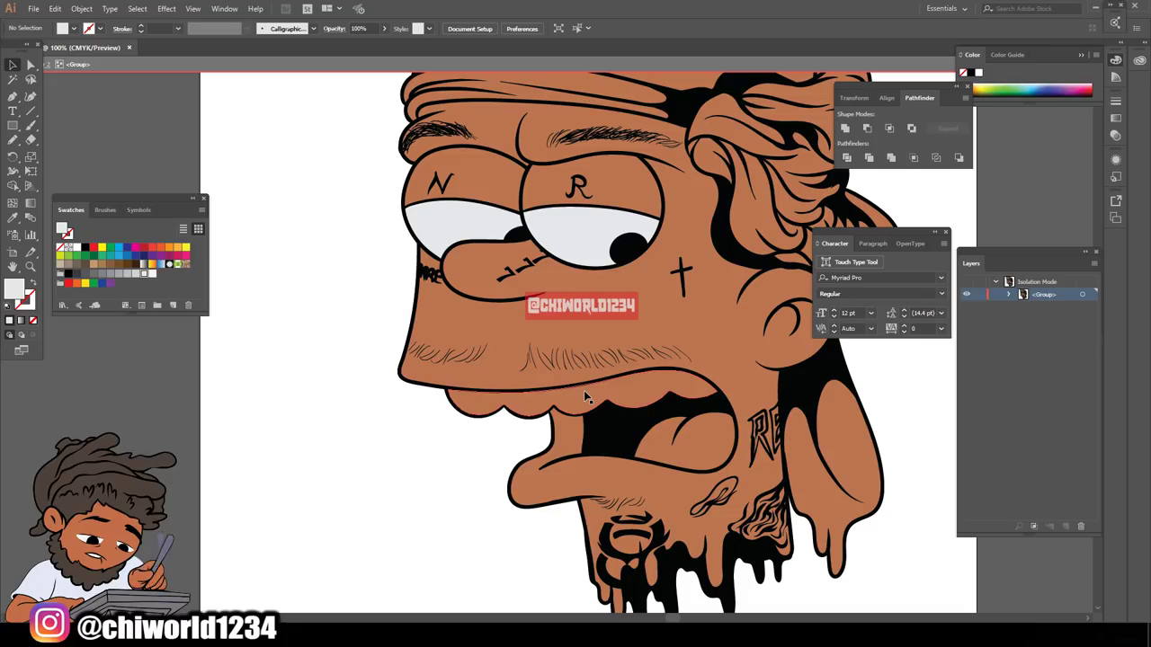
left_click(584, 391)
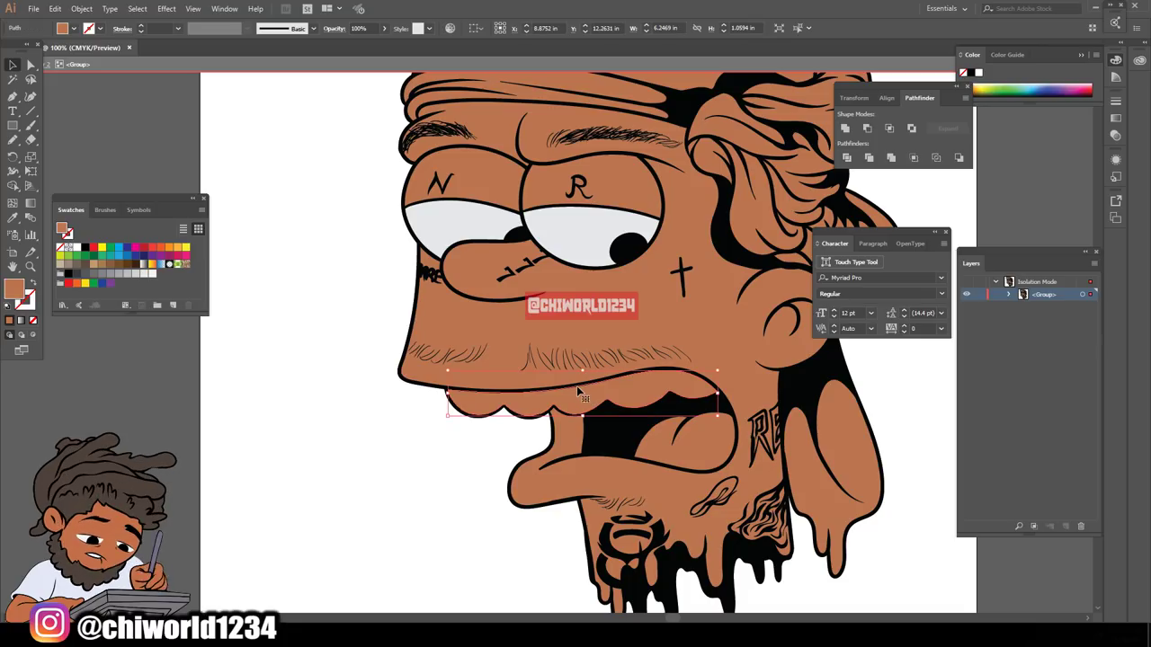
left_click(15, 218)
left_click(459, 225)
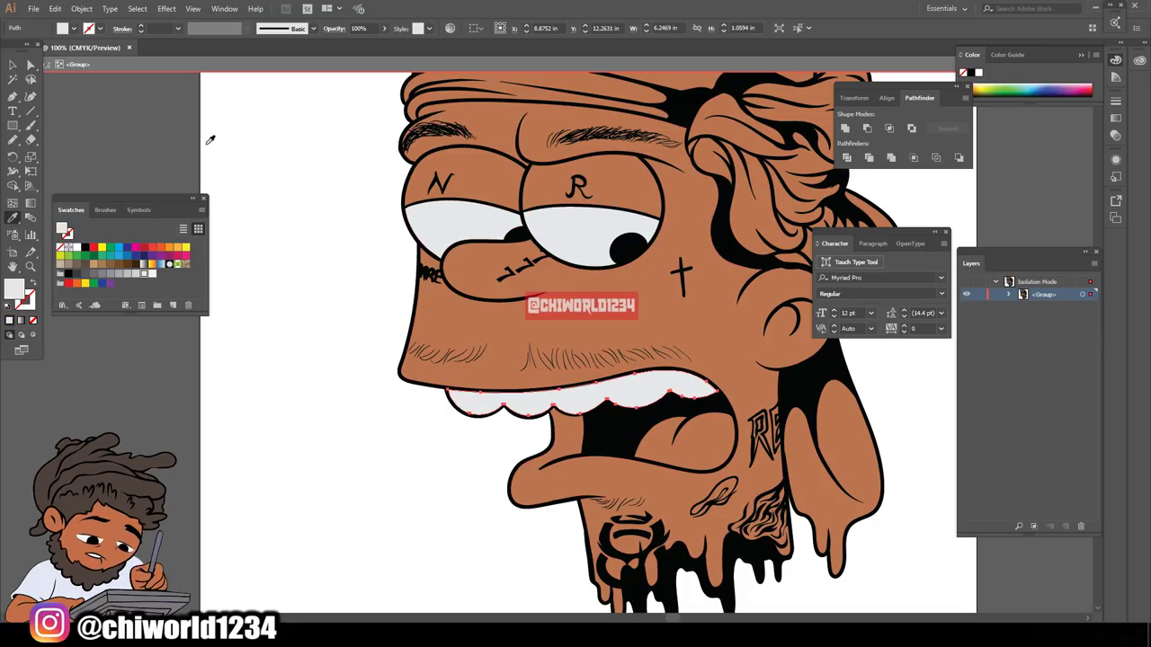
left_click(13, 65)
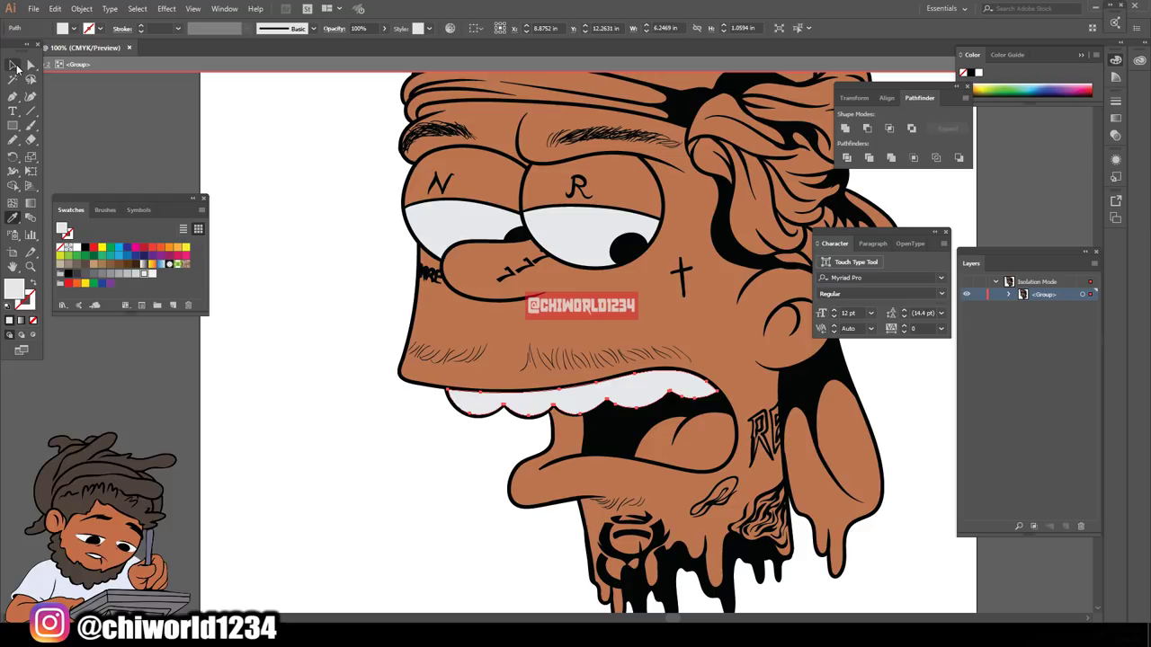
left_click(347, 401)
- Fill the tongue inside the open mouth with pink, hex EF6F81
left_click(693, 452)
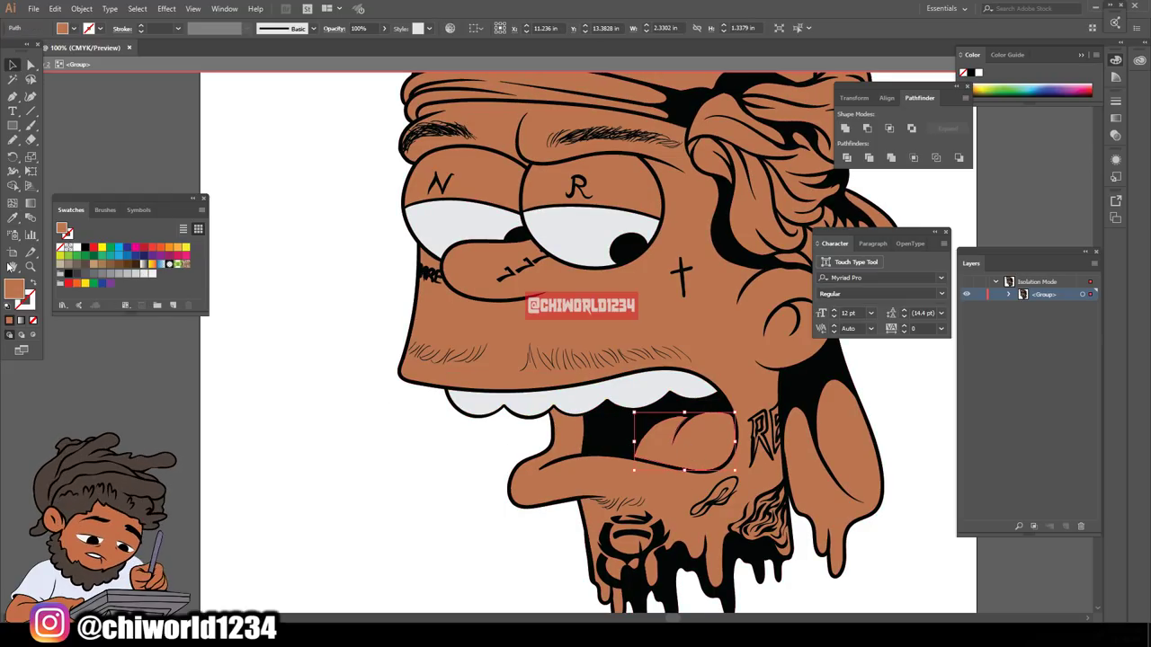
double_click(20, 288)
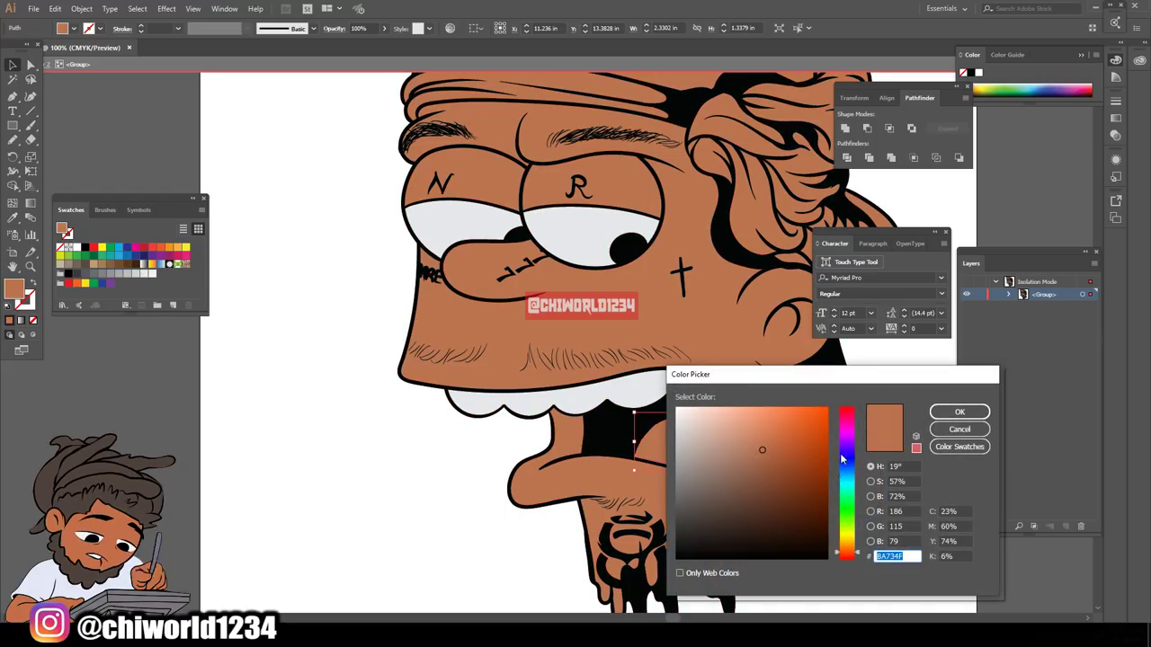
left_click_drag(840, 459, 842, 409)
left_click_drag(761, 455, 759, 414)
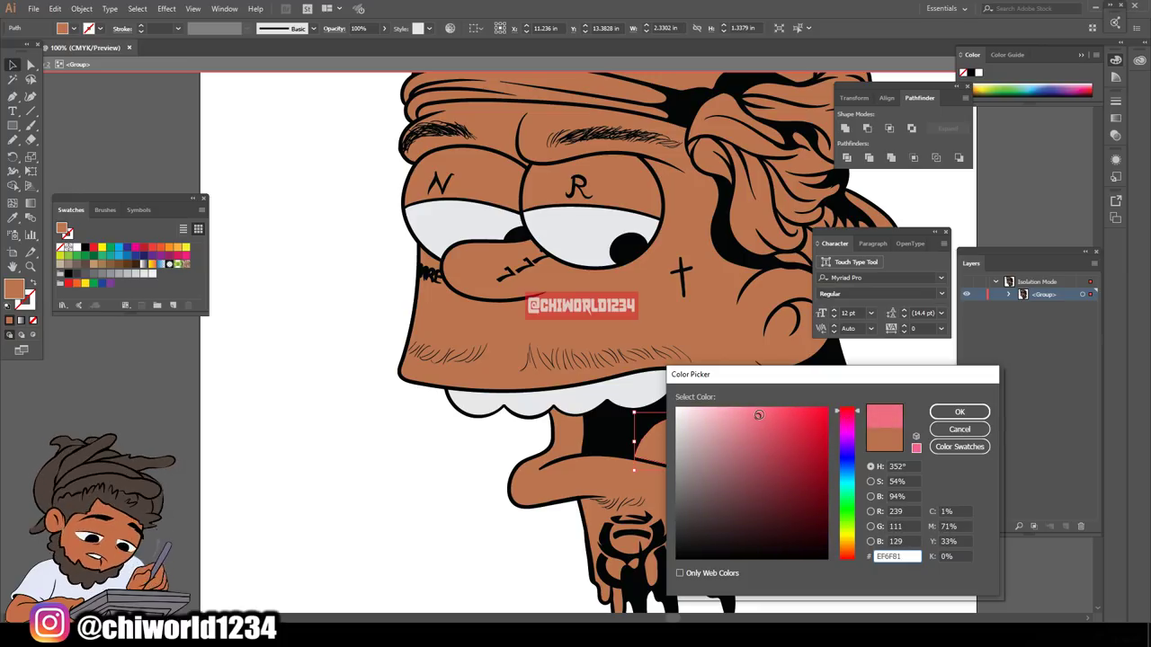
left_click(933, 411)
left_click(326, 405)
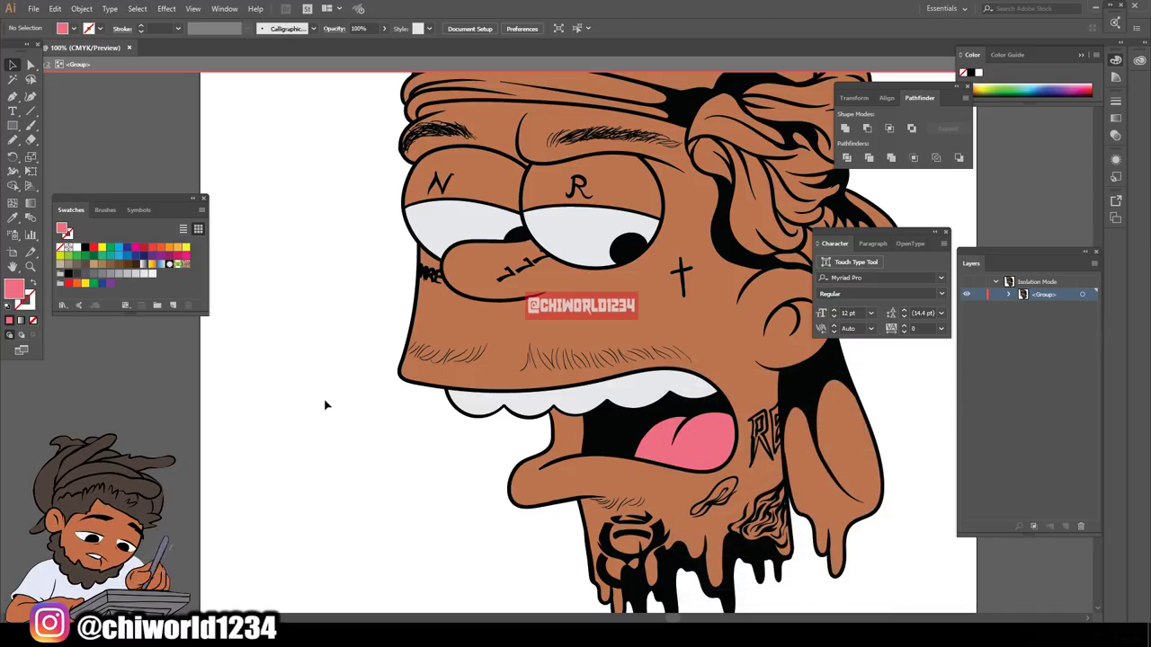
- Delete the skin-colored area inside the hanging loop of the bandana knot
scroll(326, 405, "up", 5)
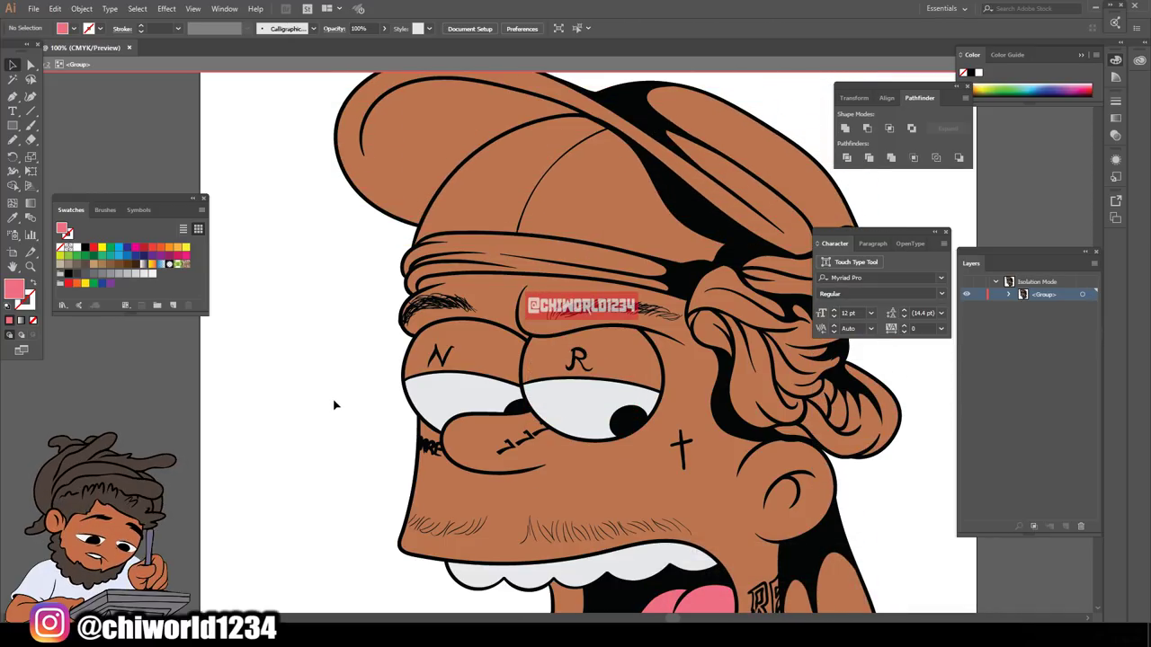
scroll(329, 404, "up", 2)
scroll(334, 406, "right", 3)
key("ctrl+plus")
scroll(337, 406, "right", 3)
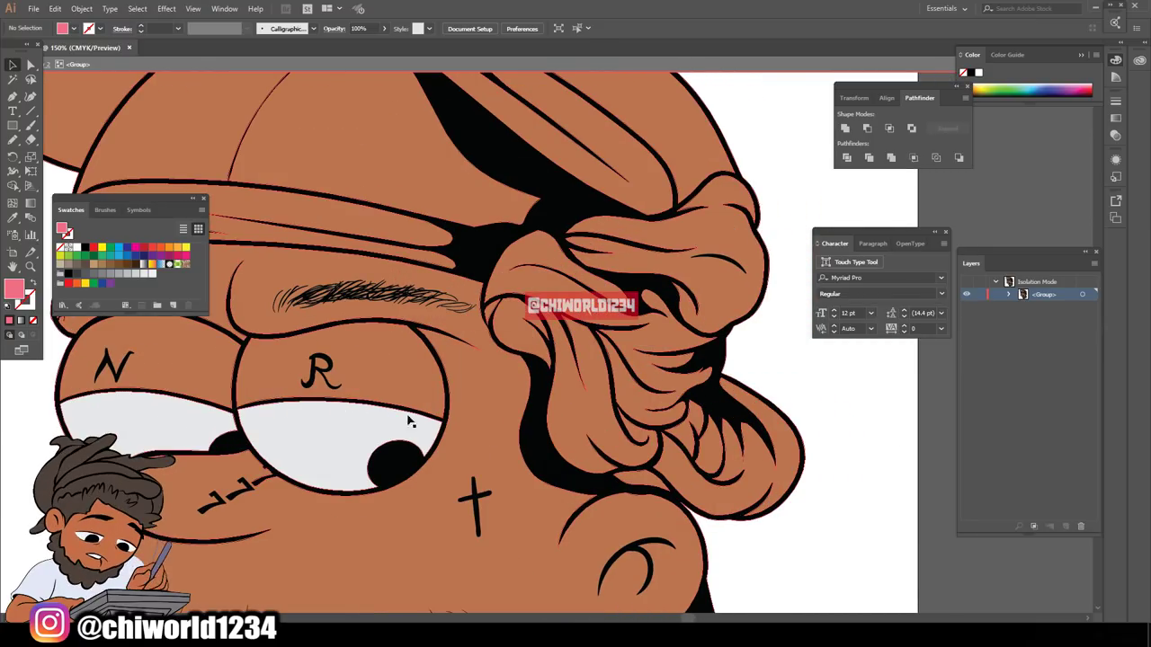
scroll(669, 495, "up", 2)
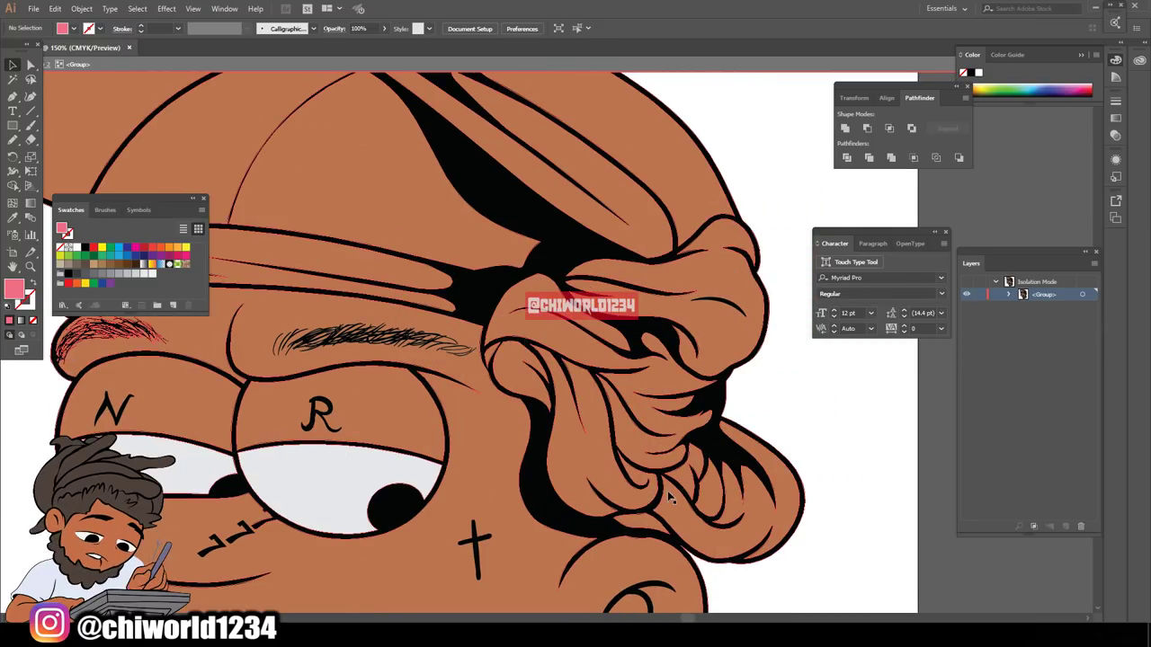
left_click(717, 498)
key("Delete")
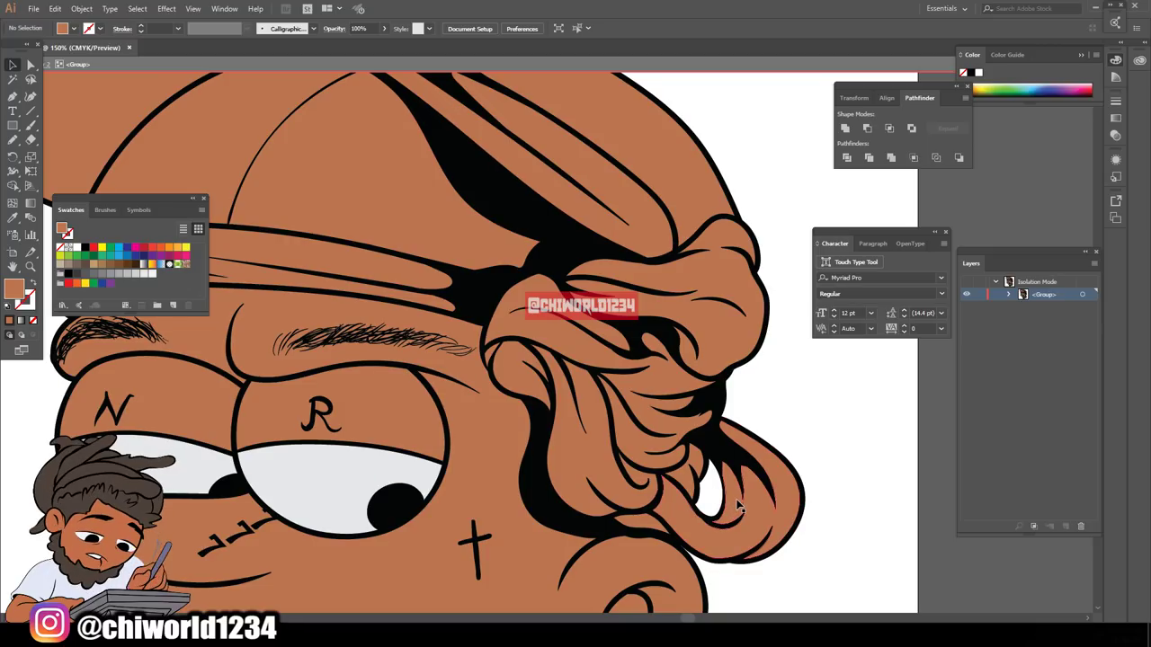
- Select all the bandana areas, including the crown, headband and knot folds, and fill them with light pink, hex FF5CC5
left_click(735, 508)
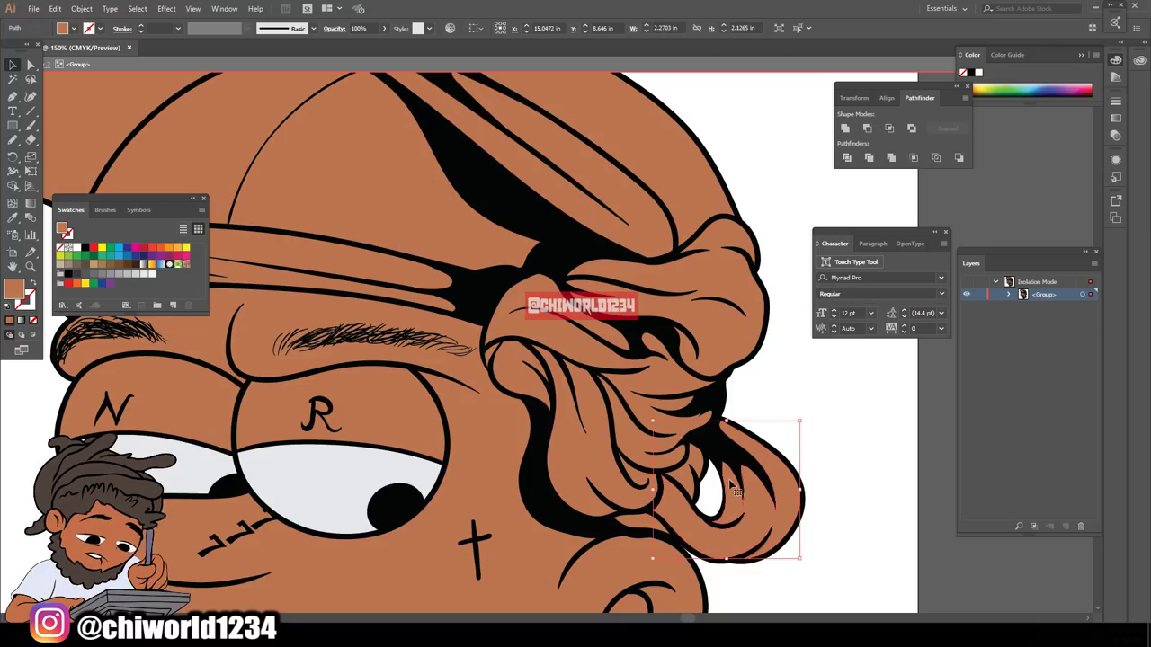
left_click(709, 276, "shift")
left_click(666, 387, "shift")
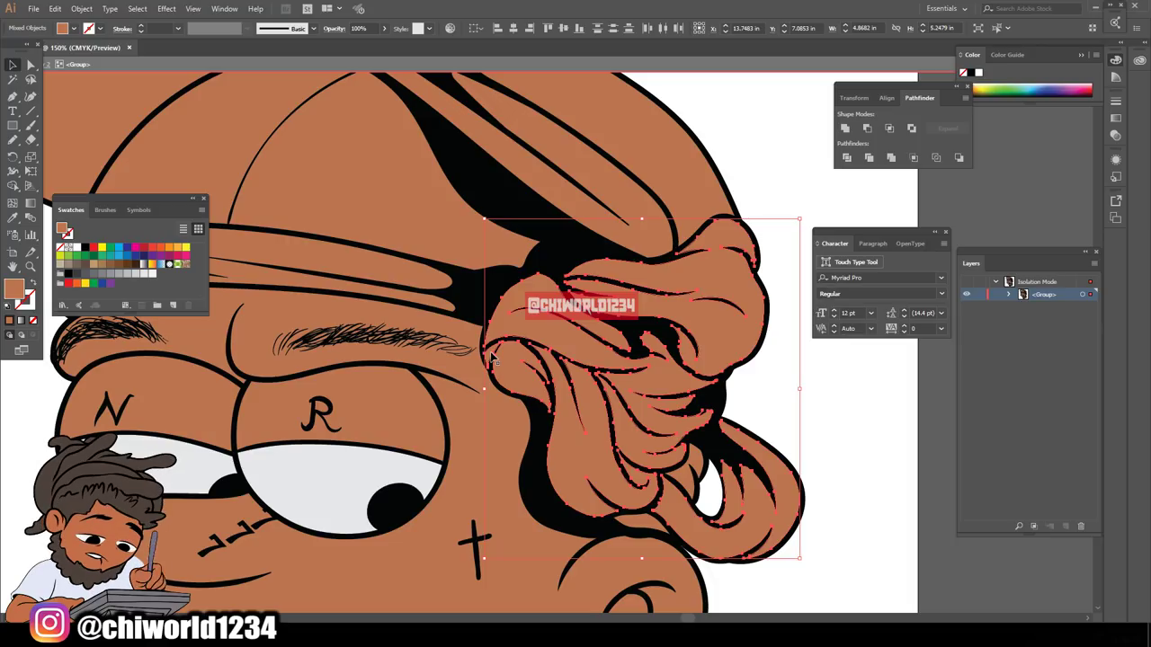
left_click(403, 270, "shift")
left_click(275, 164, "shift")
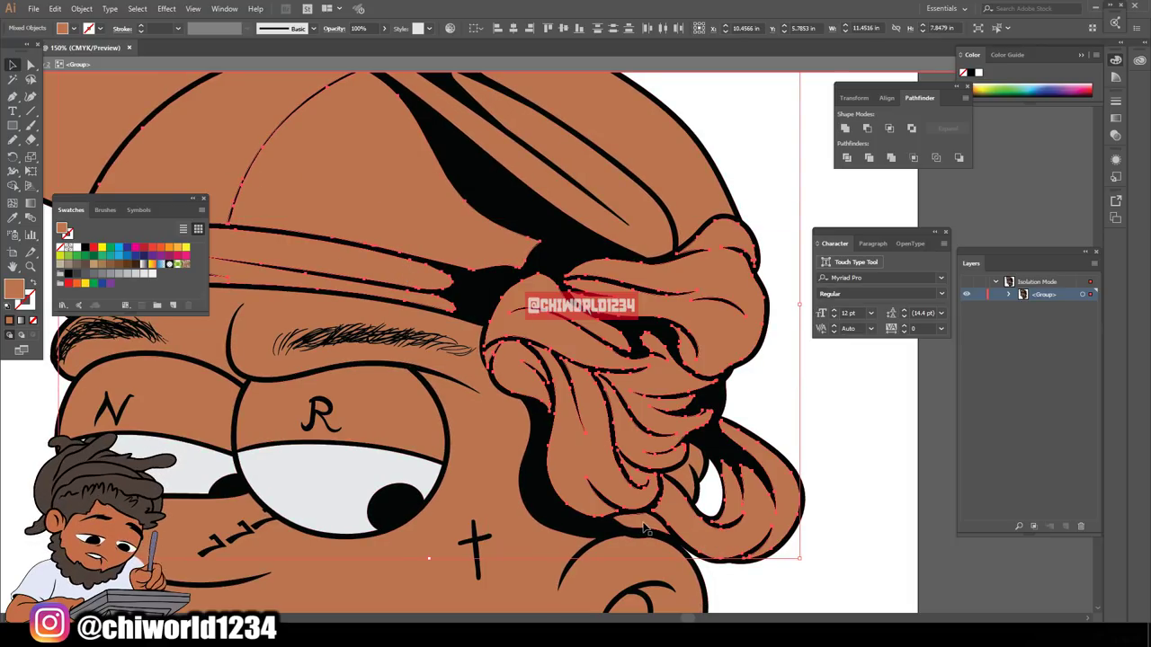
left_click(685, 476, "shift")
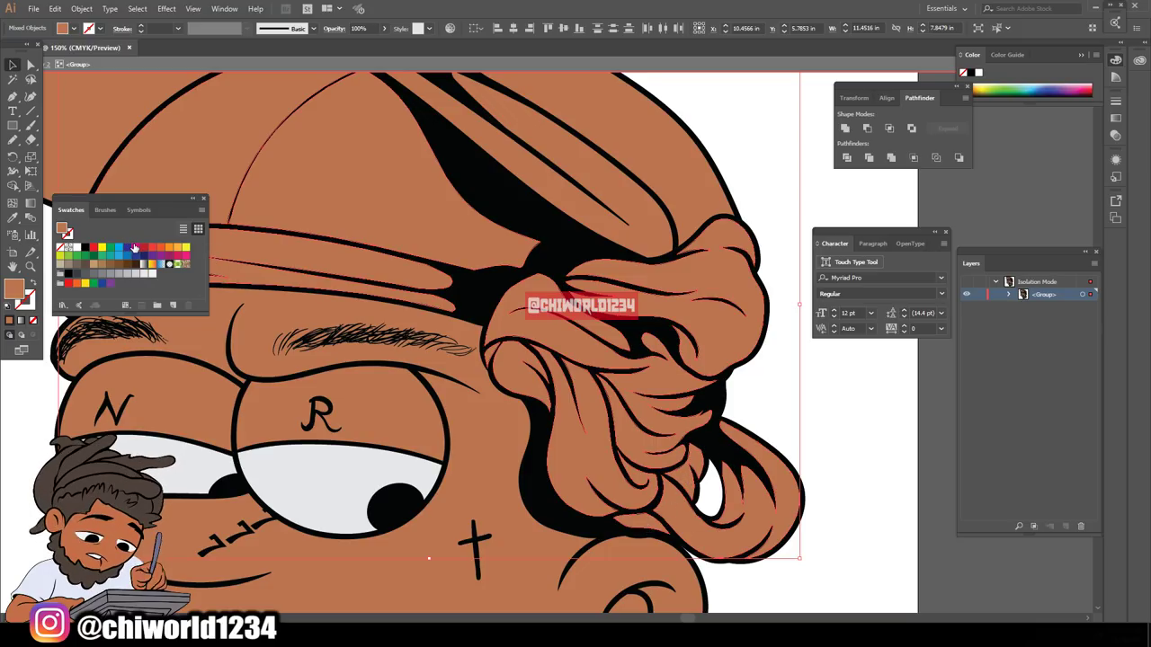
left_click(135, 247)
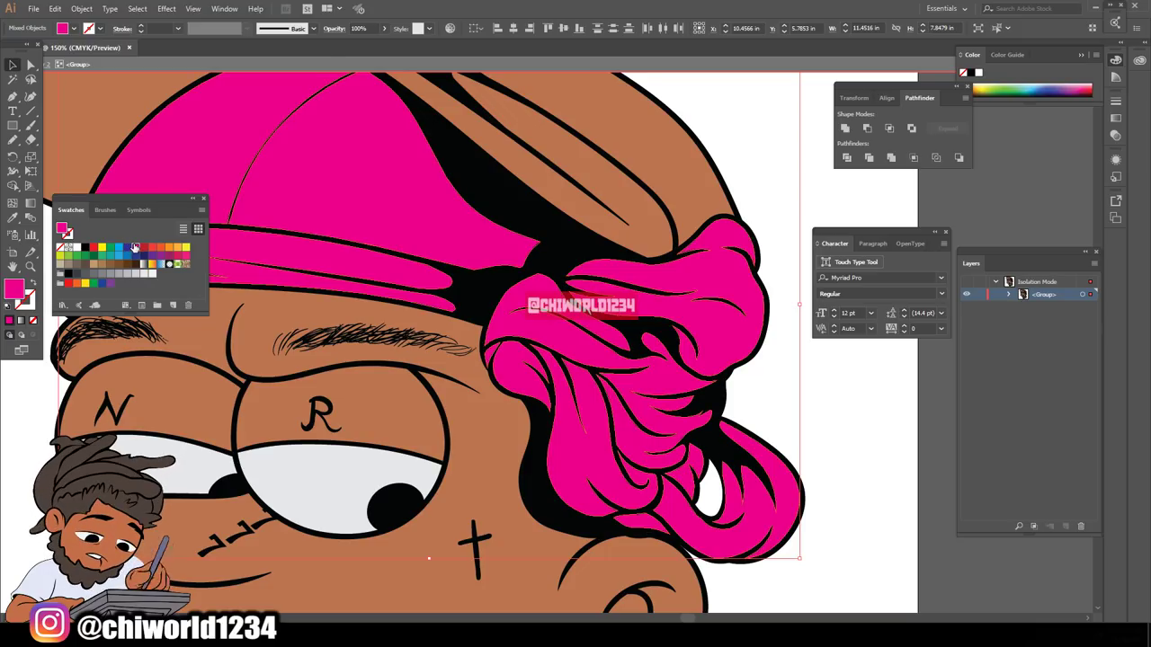
double_click(15, 286)
left_click_drag(809, 456, 773, 406)
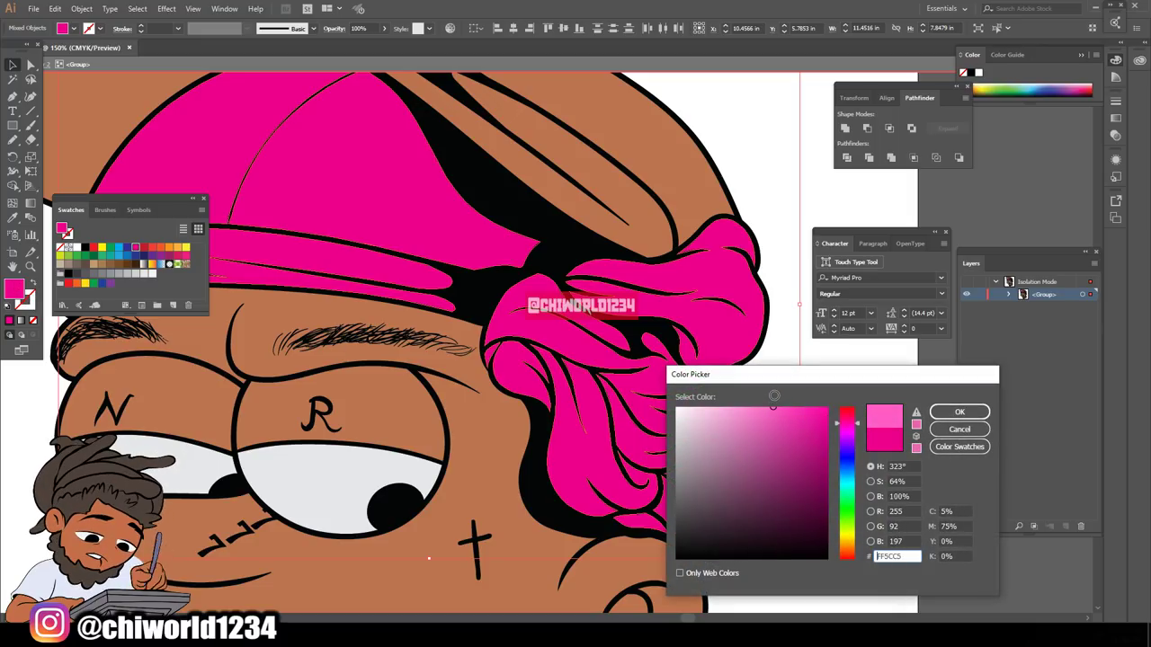
left_click(958, 412)
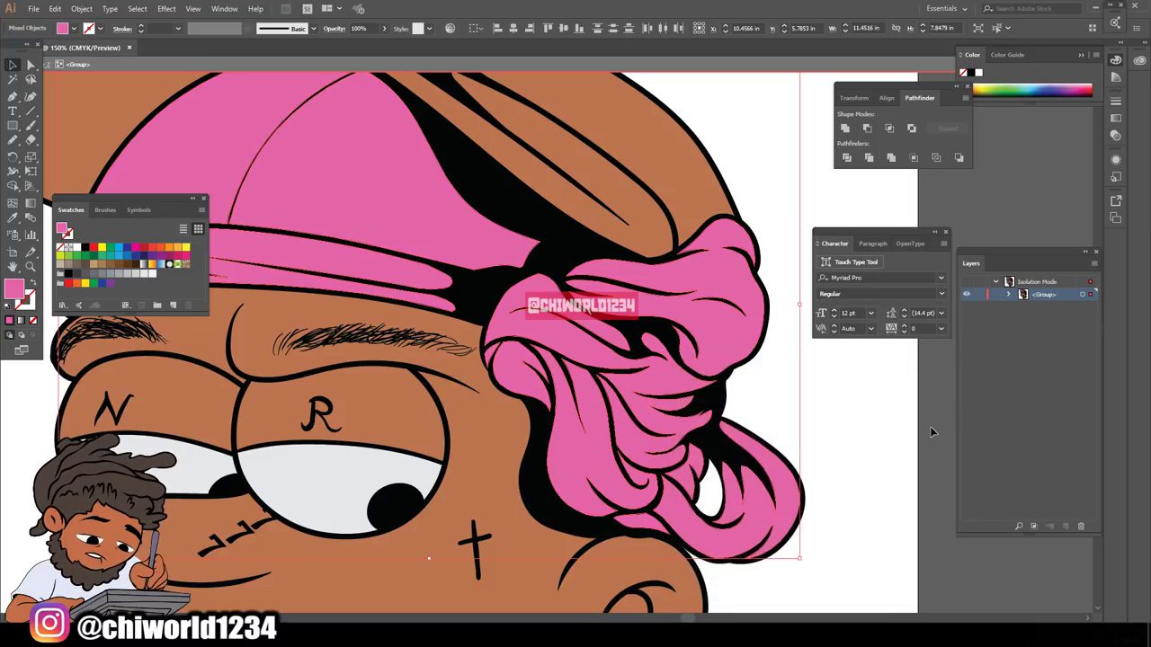
left_click(909, 437)
- Fill the cap's brim and back panel areas with the magenta swatch
key("ctrl+0")
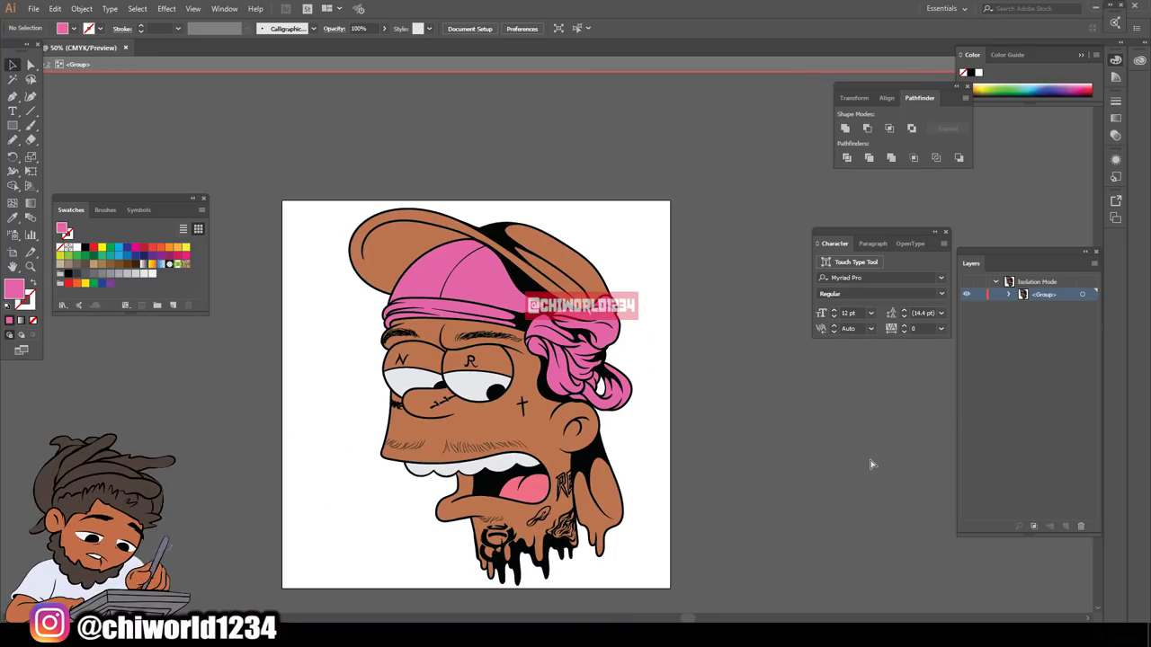
key("ctrl+minus")
scroll(827, 473, "left", 2)
key("ctrl+equal")
key("ctrl+equal")
key("ctrl+equal")
scroll(825, 473, "up", 3)
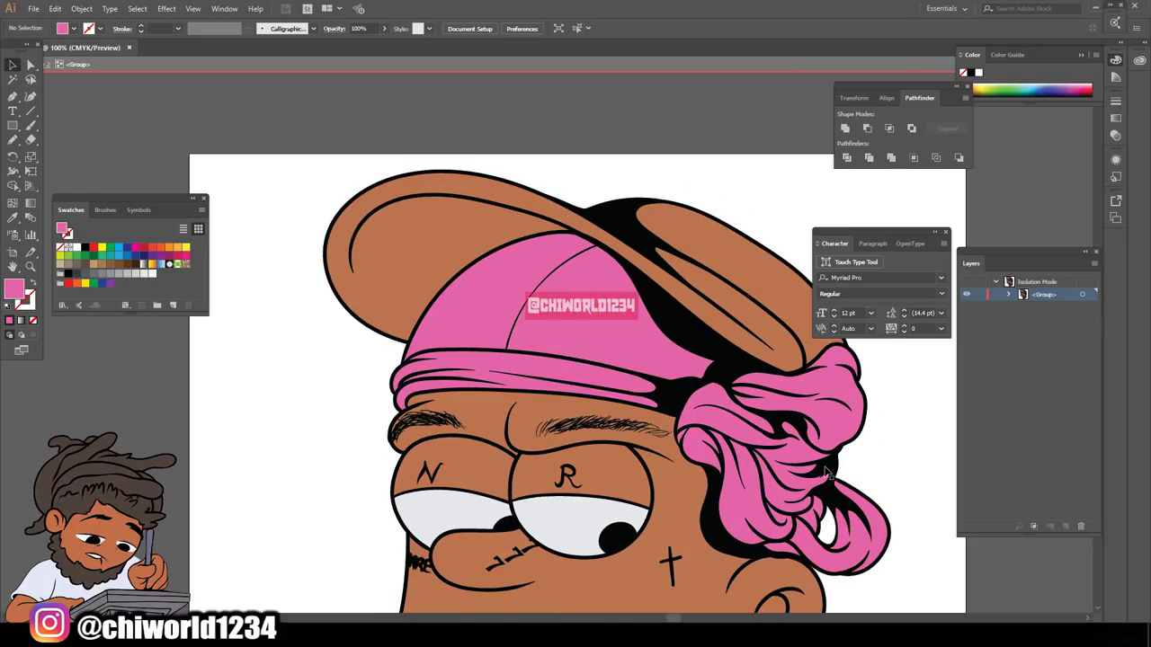
scroll(726, 225, "up", 1)
left_click(712, 264)
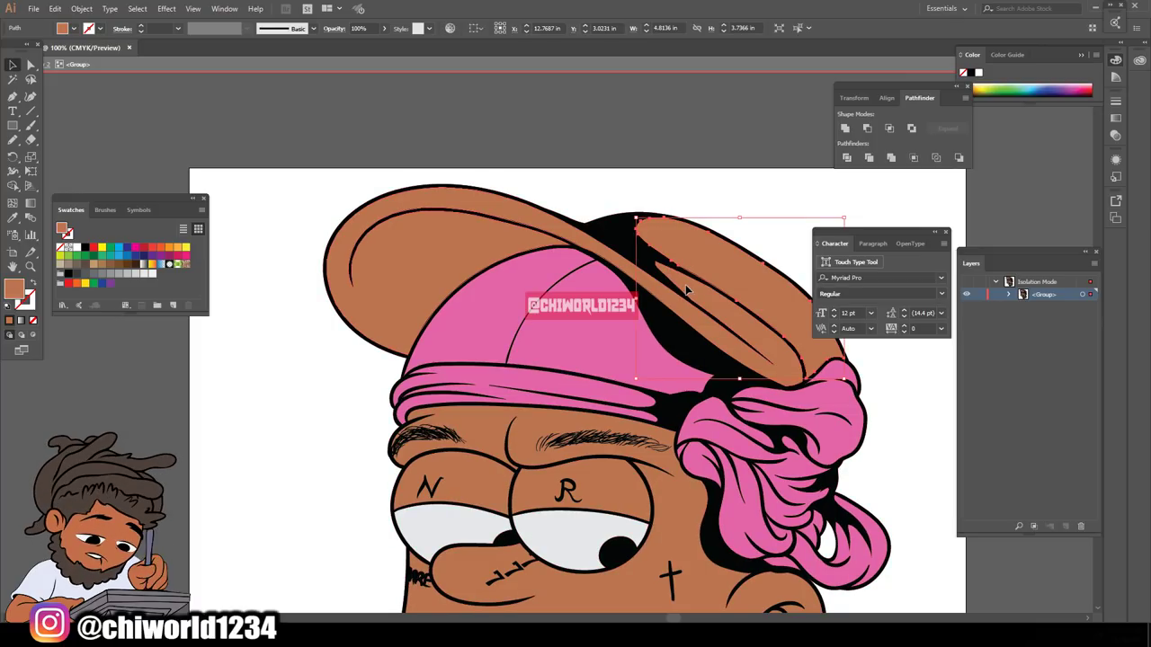
left_click(535, 255, "shift")
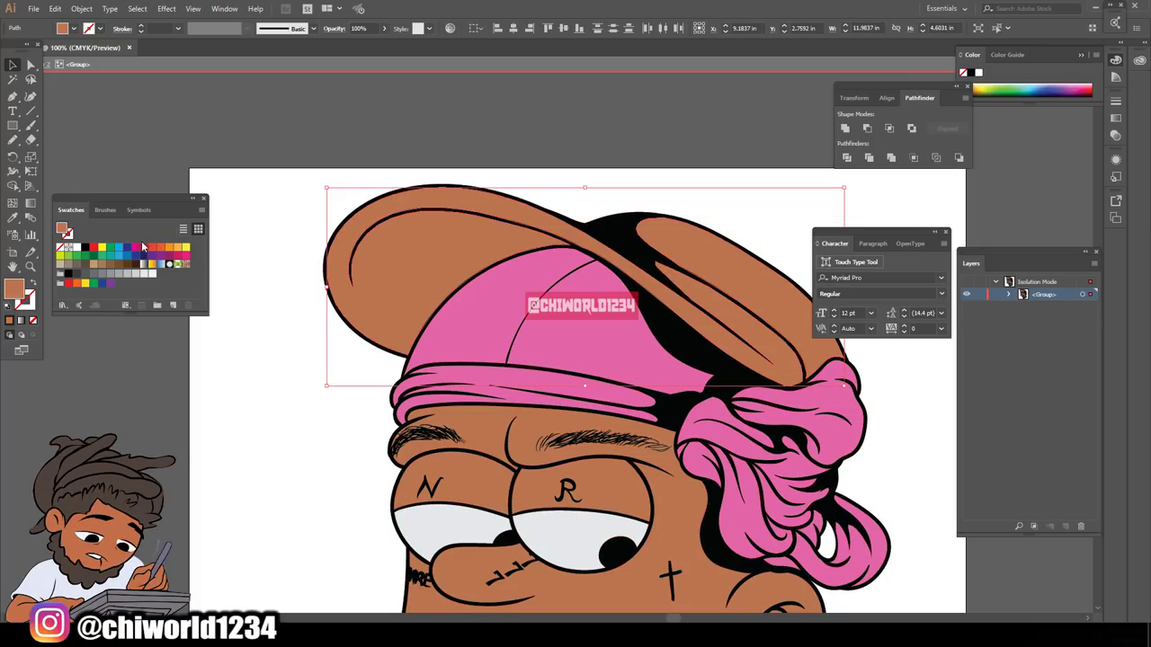
left_click(136, 248)
left_click(170, 366)
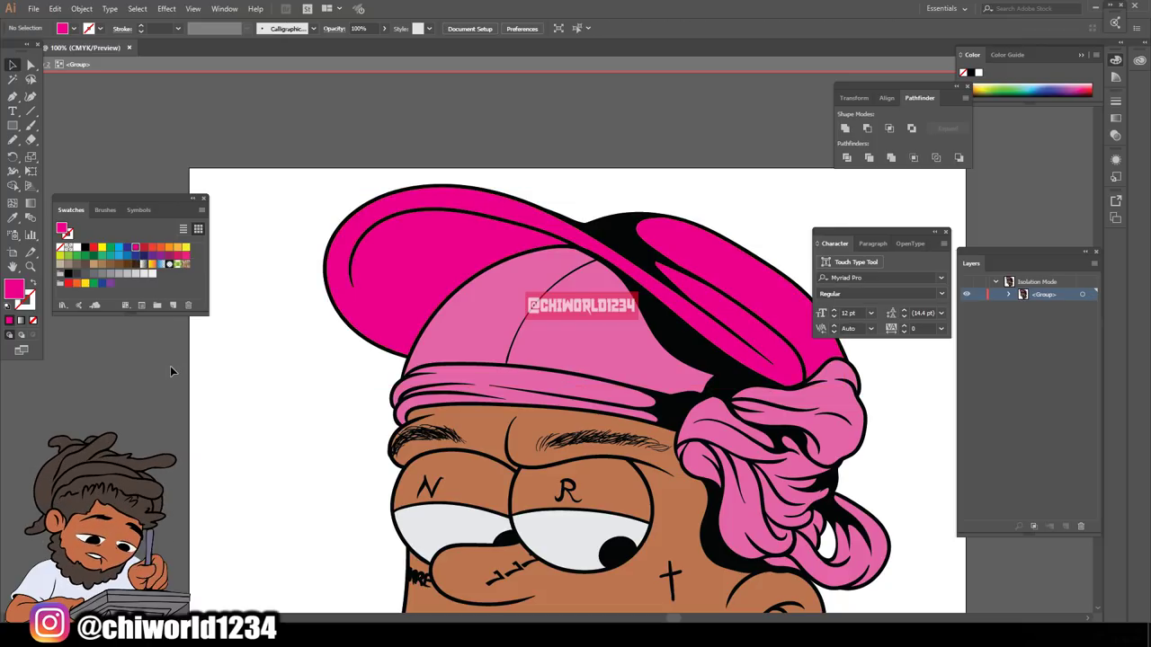
- Leave isolation mode and expand Layer 2 to show its group
key("ctrl+minus")
key("ctrl+minus")
key("ctrl+minus")
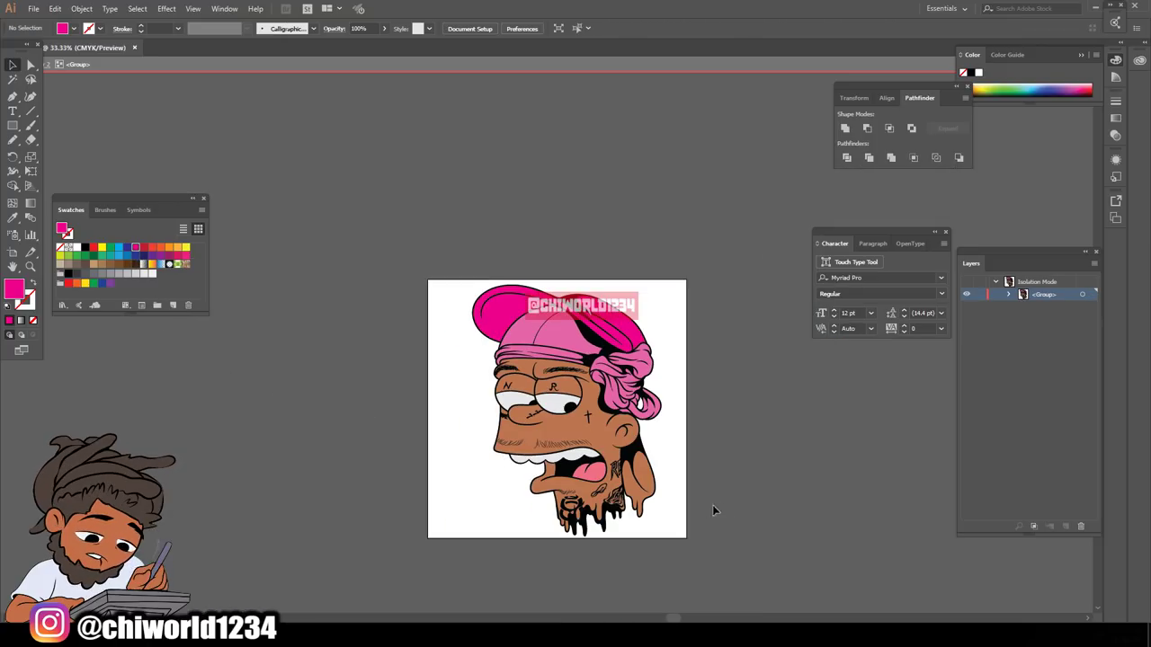
key("ctrl+plus")
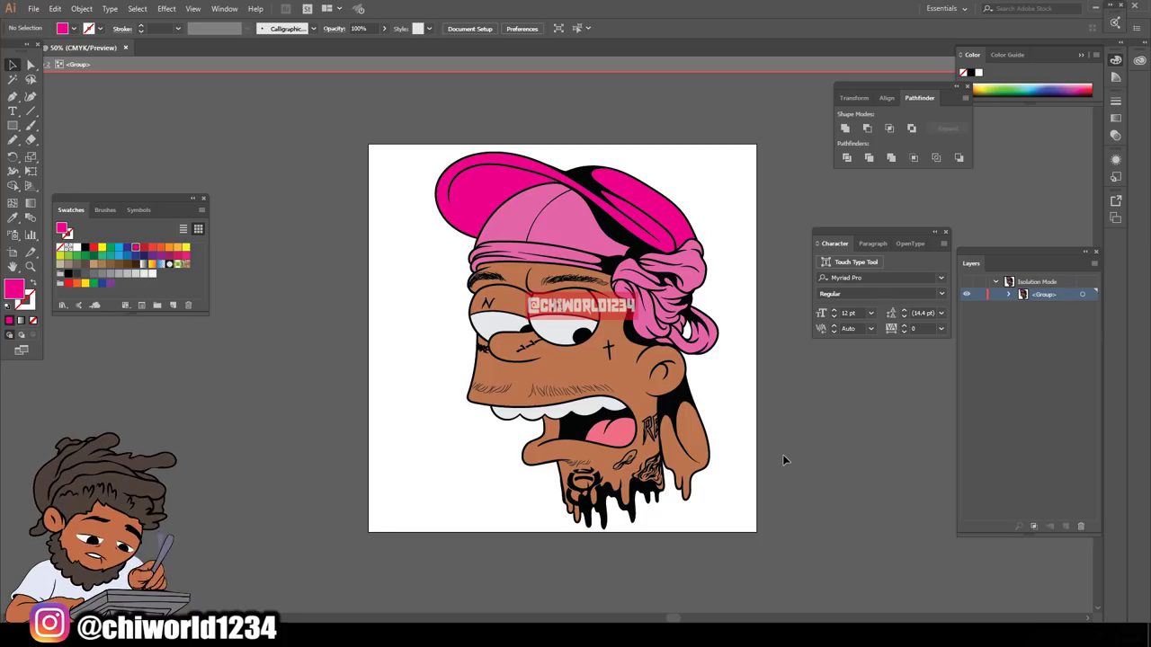
double_click(905, 415)
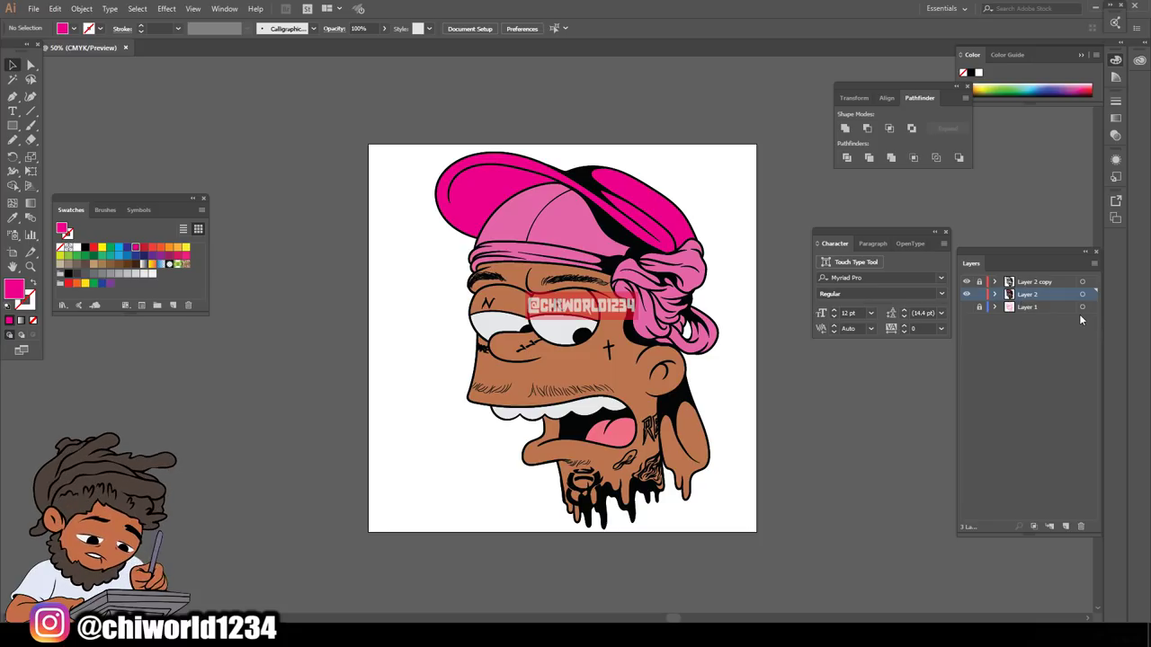
left_click(993, 294)
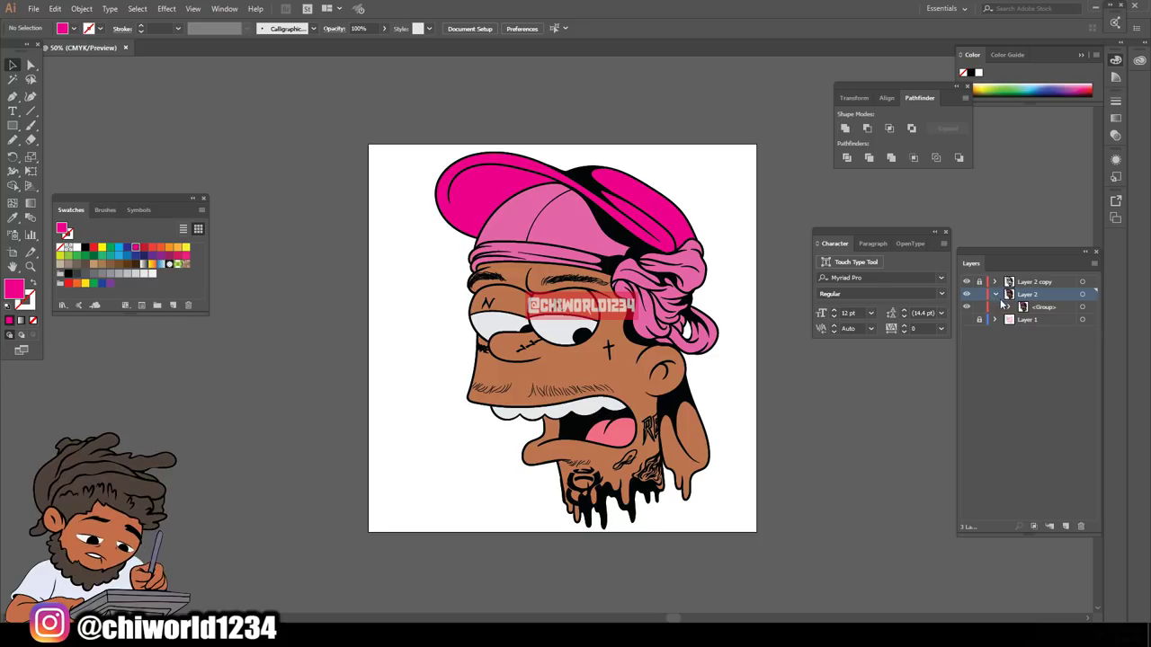
- Lock the black line-art paths inside Layer 2's group and collapse the layer
left_click(1010, 307)
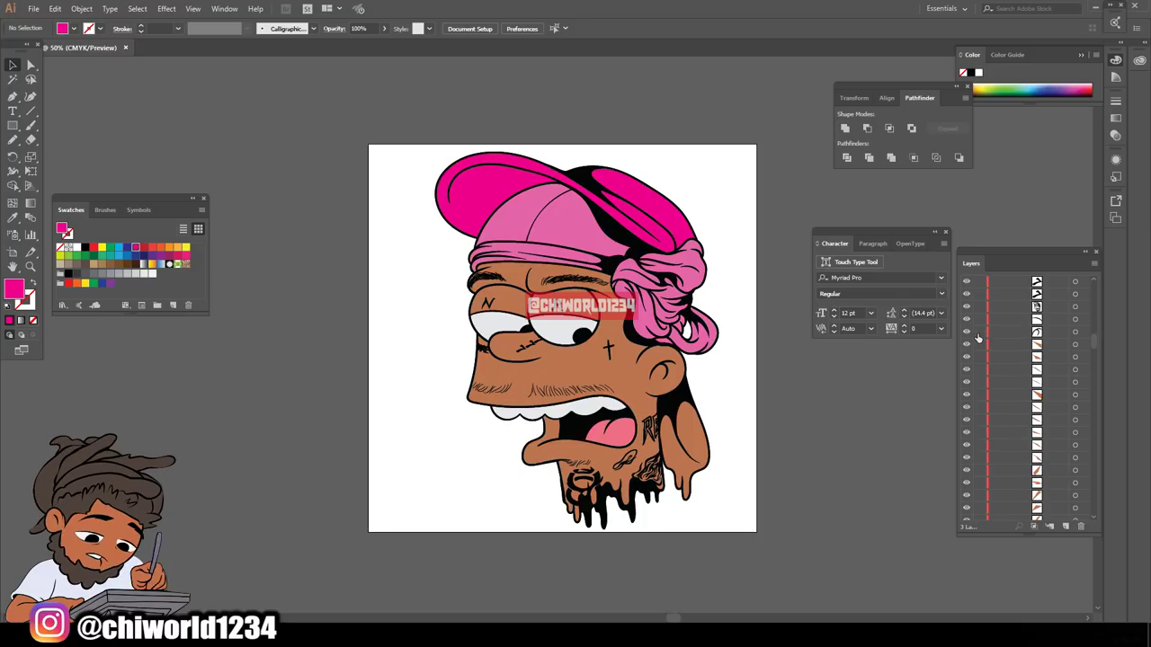
left_click_drag(981, 333, 994, 262)
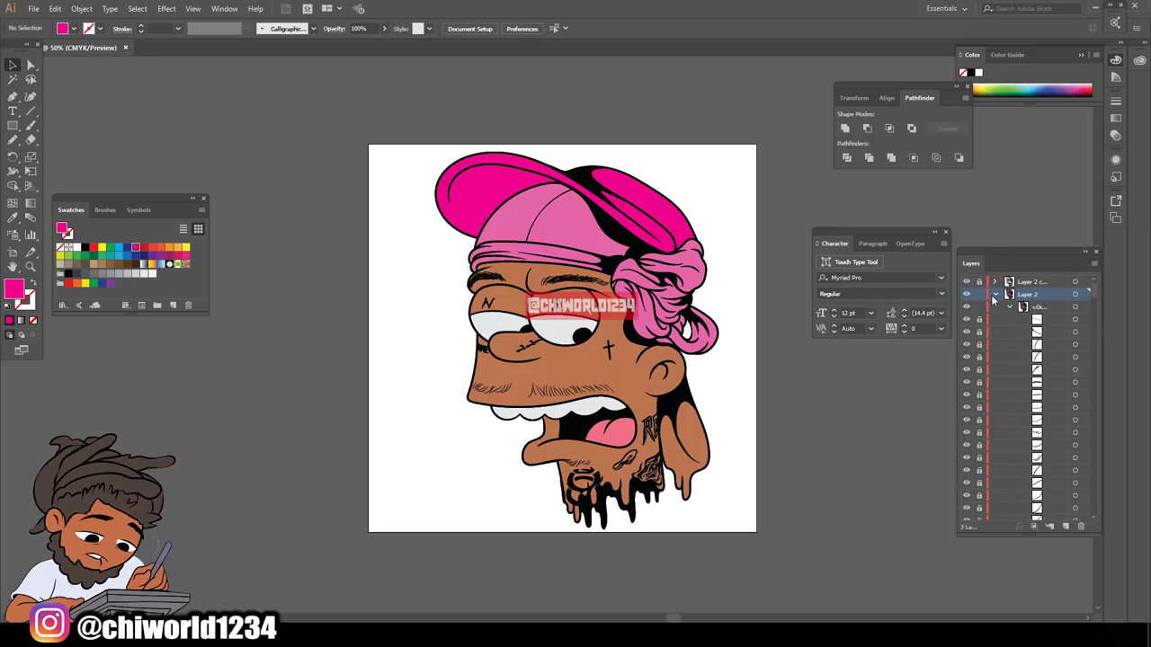
left_click(996, 294)
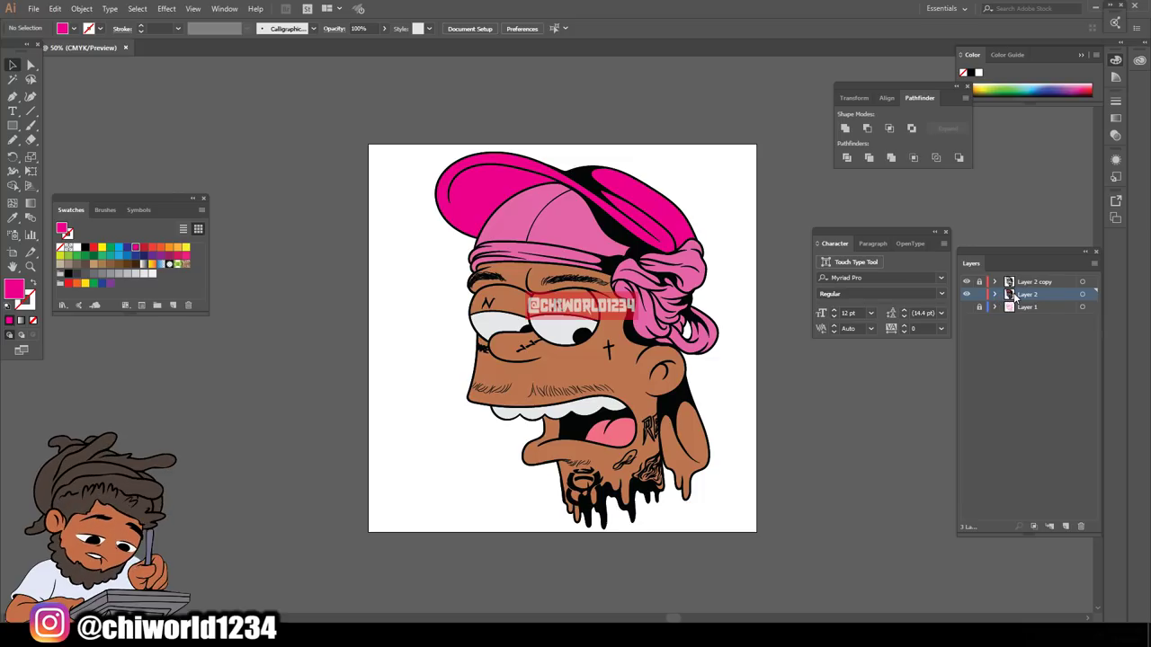
- Duplicate Layer 2, lock and hide the original, and make the copy the active layer
left_click_drag(1023, 298, 1064, 526)
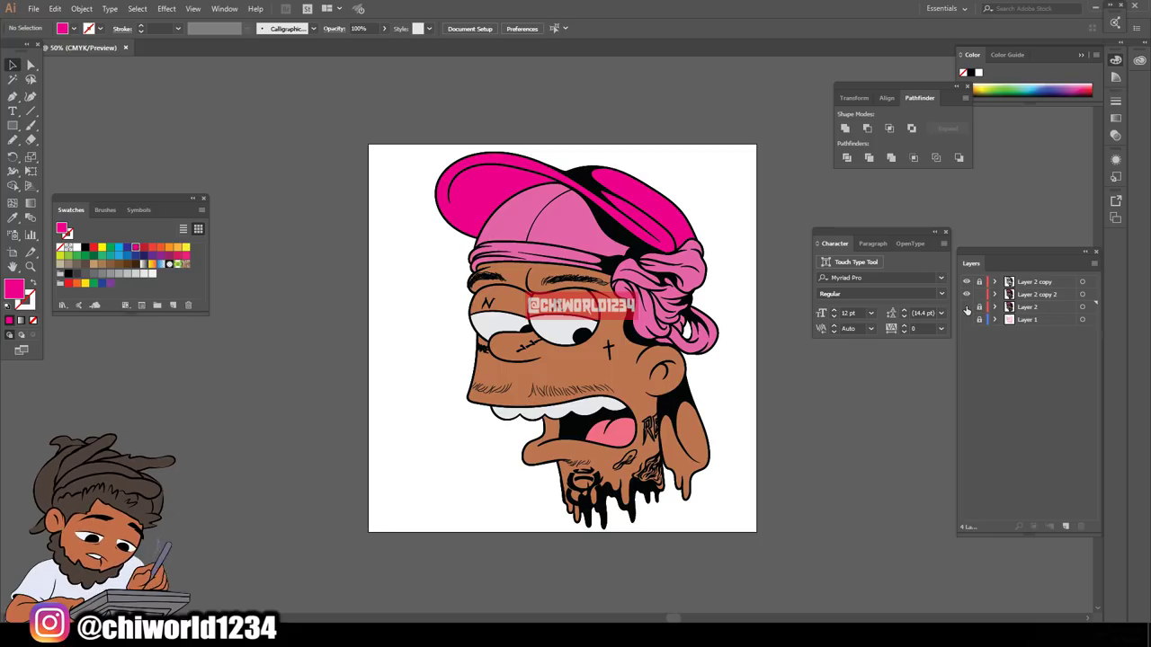
left_click(1019, 297)
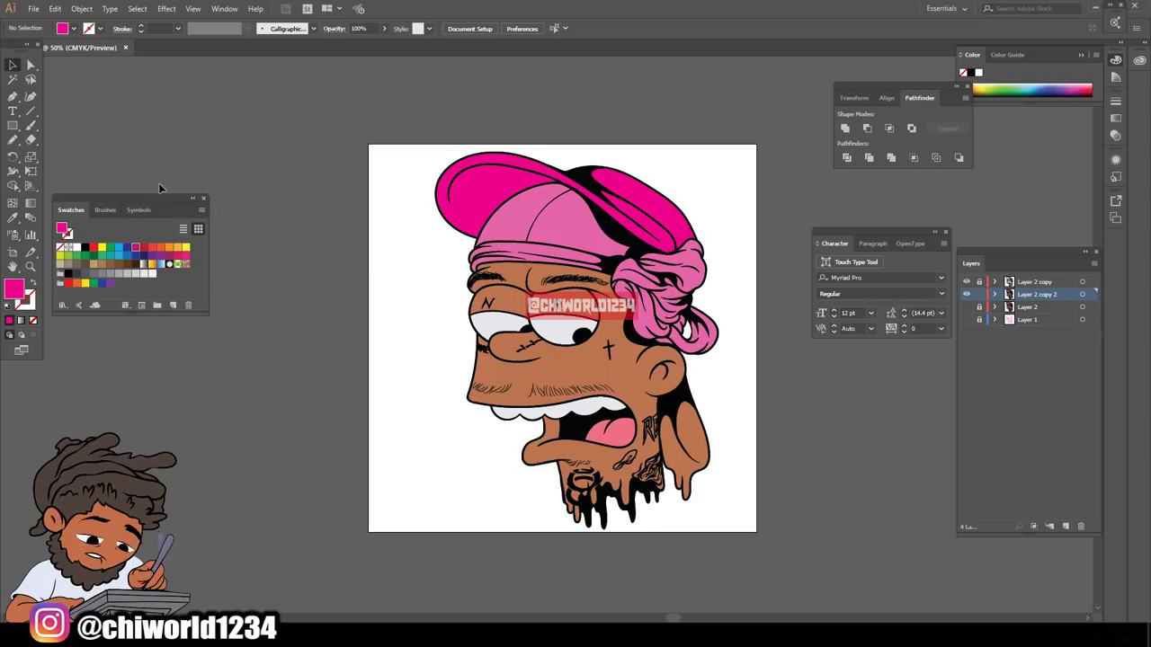
- Delete the main skin area of the face, ear and neck from the duplicate layer
left_click(30, 67)
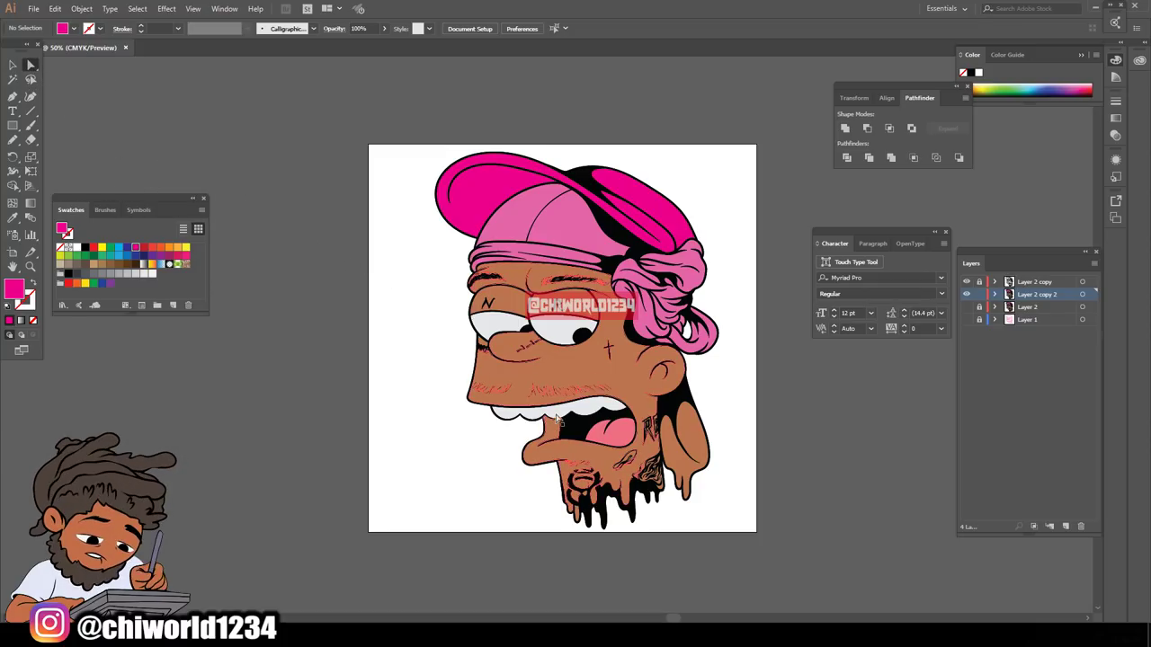
left_click(559, 382)
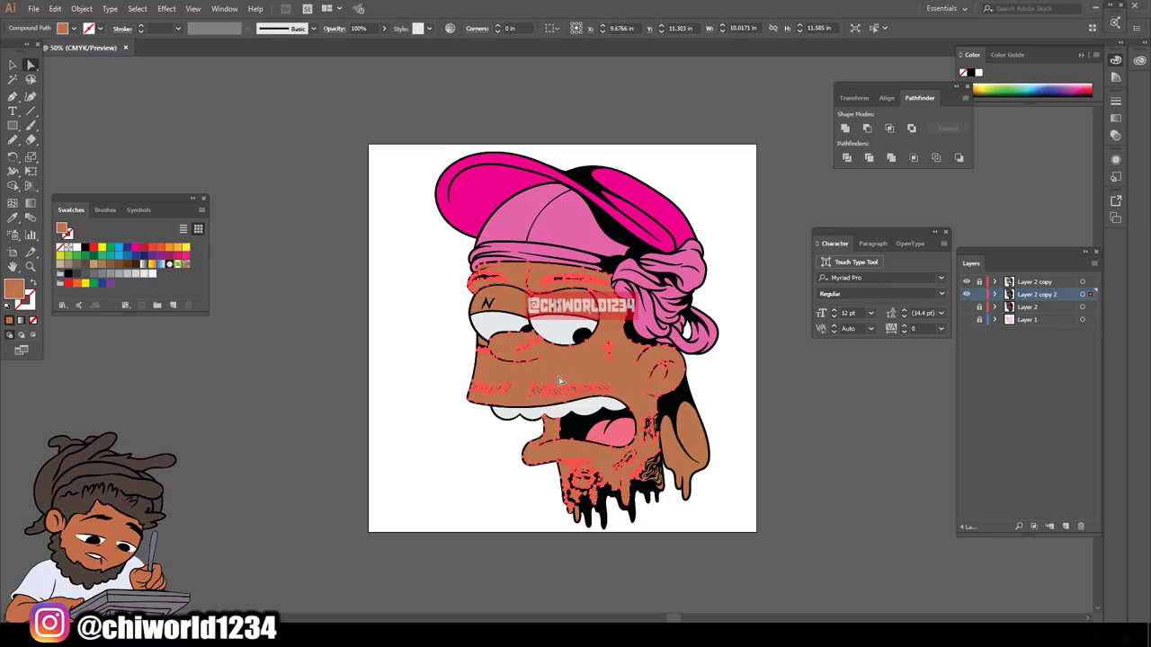
key("Delete")
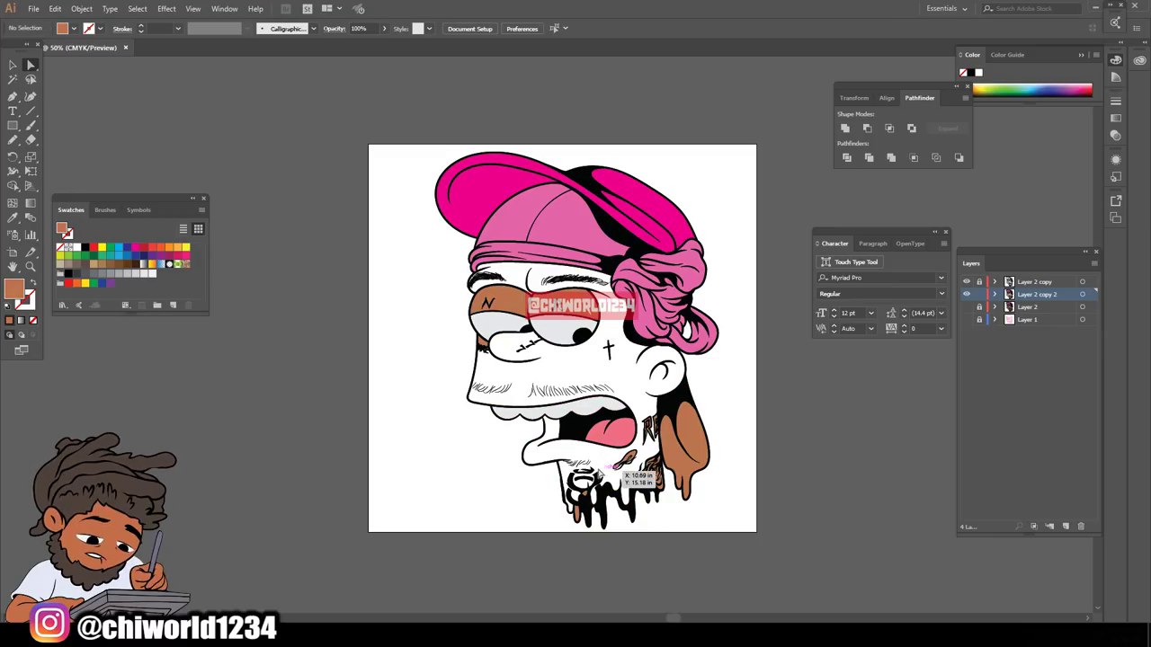
- Delete the skin-colored area beside the nose and both upper eyelid areas from the duplicate layer
scroll(581, 494, "down", 2)
key("ctrl+plus")
key("ctrl+plus")
key("ctrl+plus")
key("ctrl+plus")
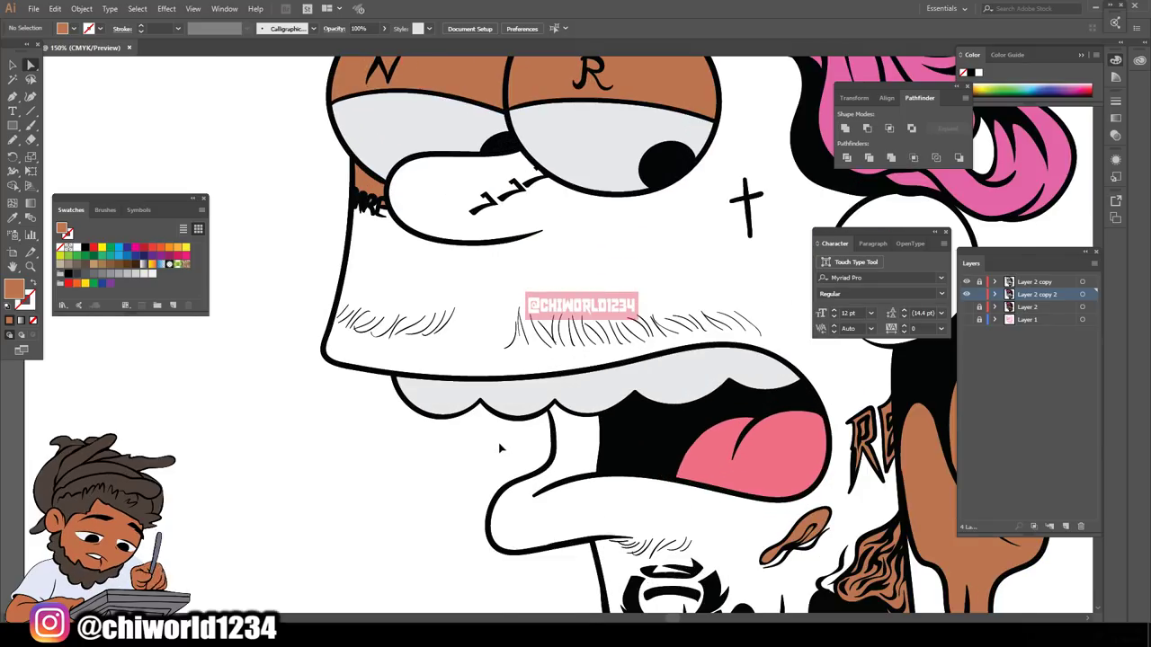
scroll(411, 390, "up", 4)
left_click_drag(277, 371, 402, 305)
left_click(402, 305)
scroll(402, 305, "up", 4)
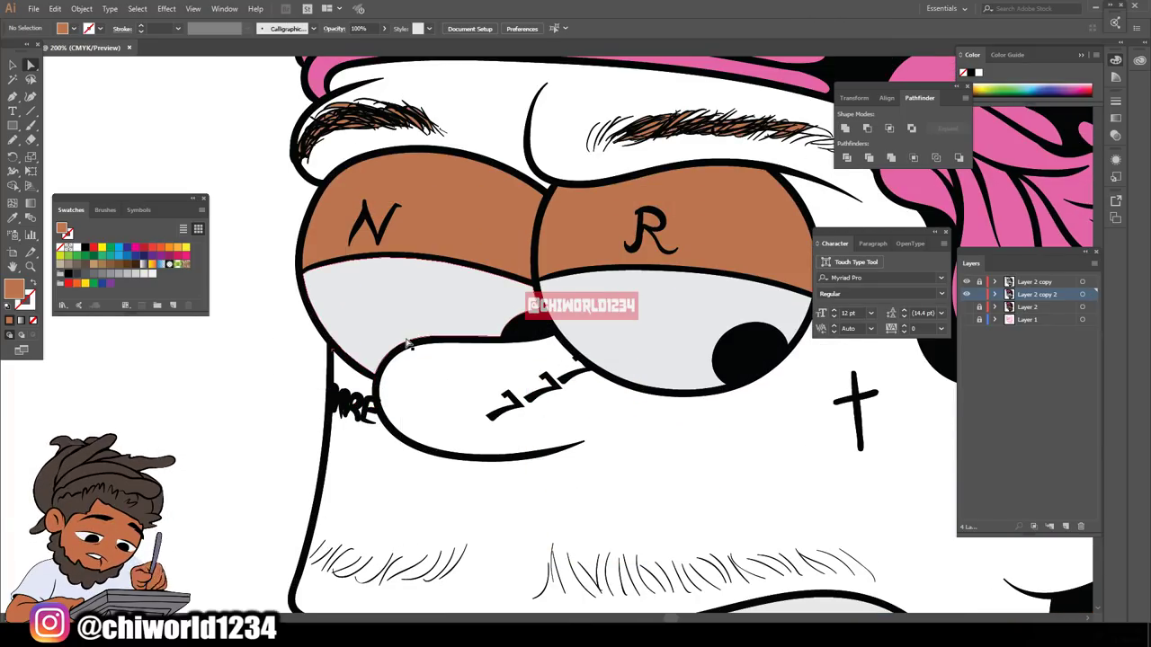
key("Delete")
left_click(588, 283)
key("Delete")
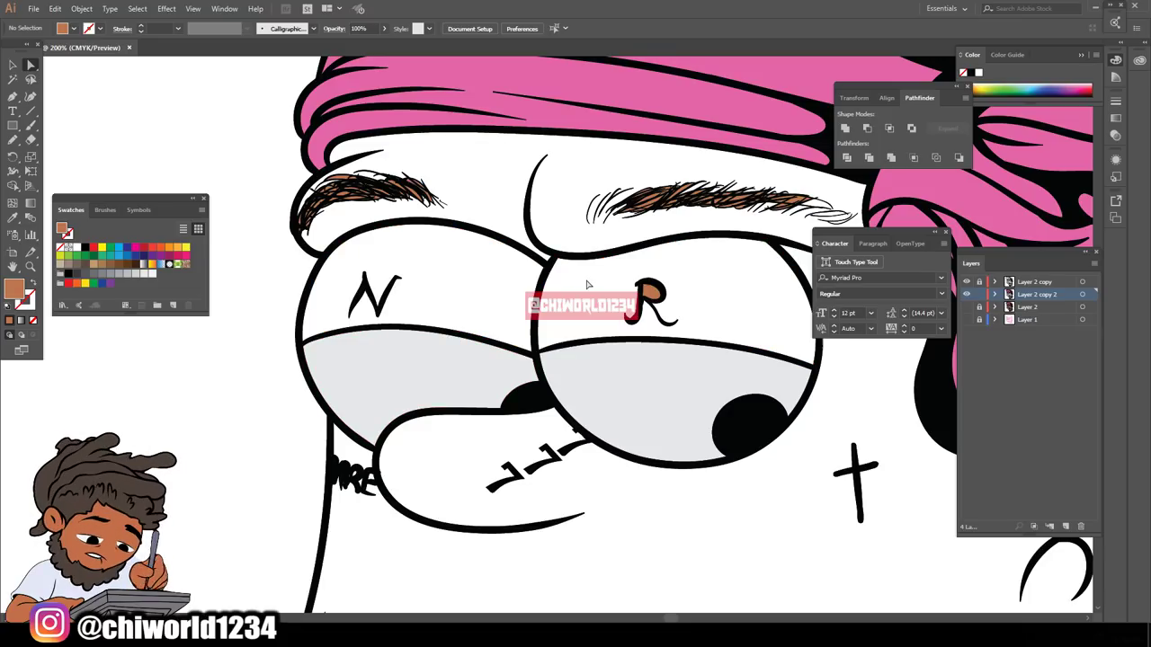
- Delete the skin-colored pieces inside the letter R tattoo and within both eyebrows
left_click_drag(656, 224, 803, 302)
key("Delete")
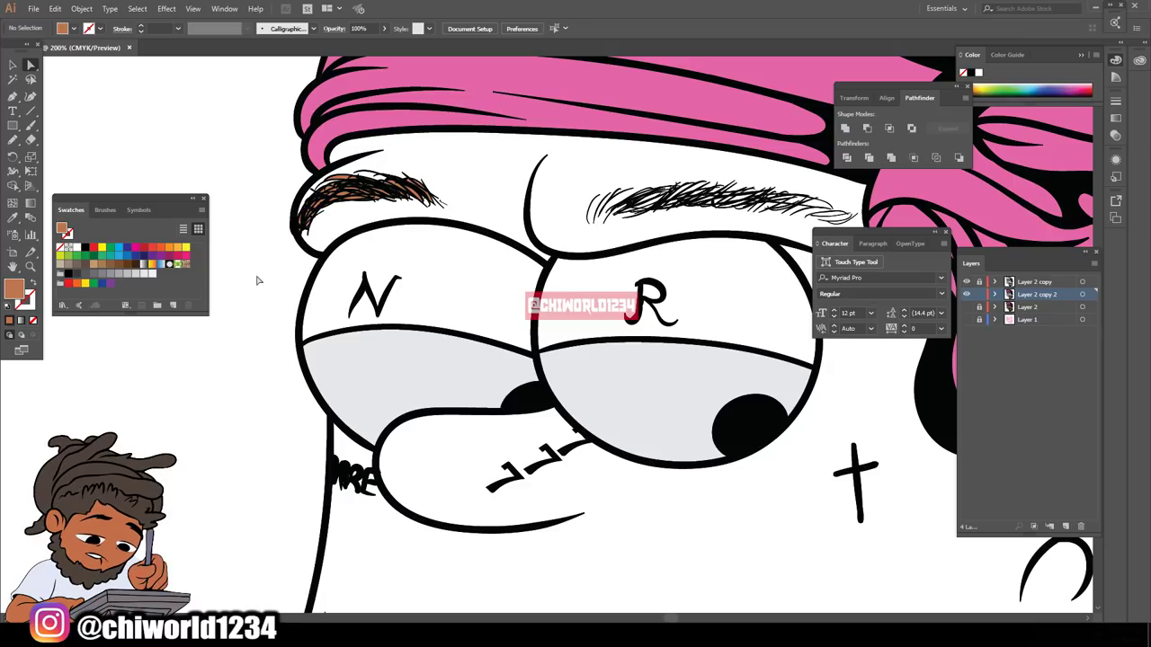
left_click_drag(265, 293, 490, 176)
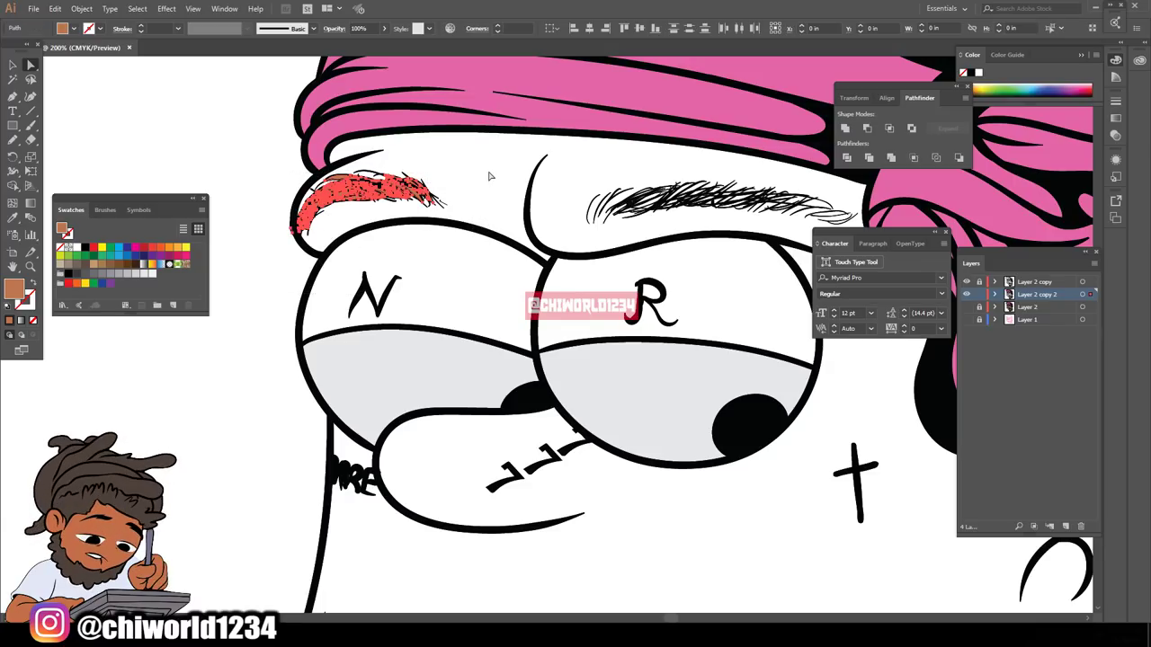
key("Delete")
- Delete the remaining skin-colored pieces in the chin drips and inside the jaw and neck tattoos
key("ctrl+minus")
key("ctrl+minus")
key("ctrl+minus")
key("ctrl+minus")
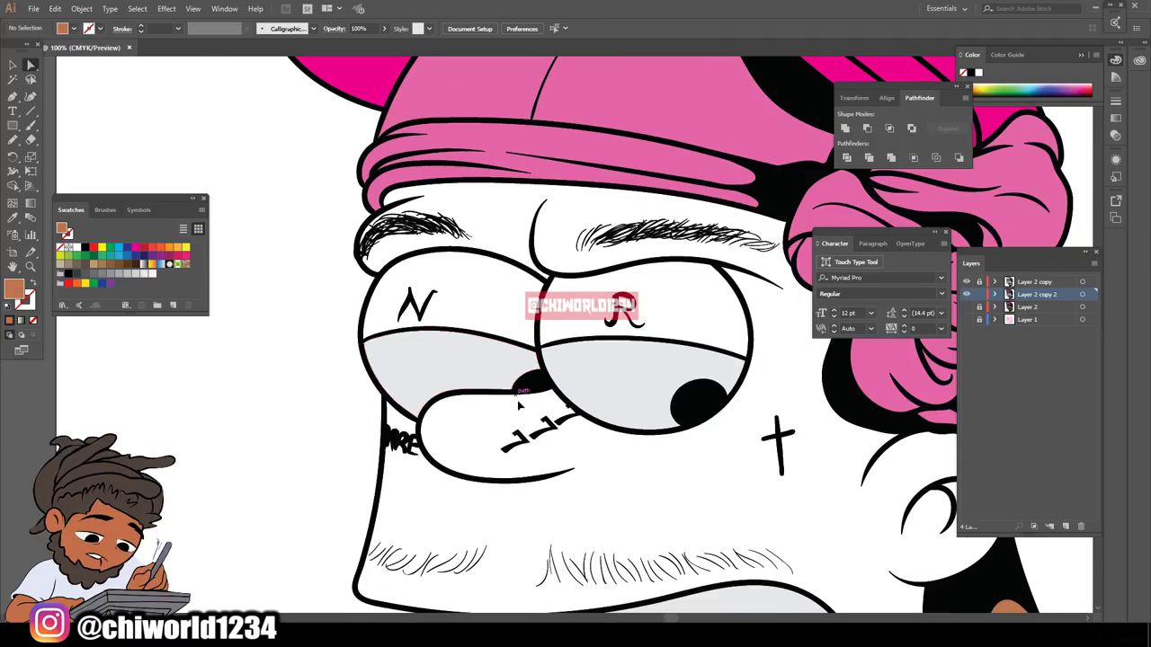
scroll(562, 449, "down", 3)
scroll(562, 445, "right", 2)
key("ctrl+plus")
key("ctrl+plus")
key("ctrl+plus")
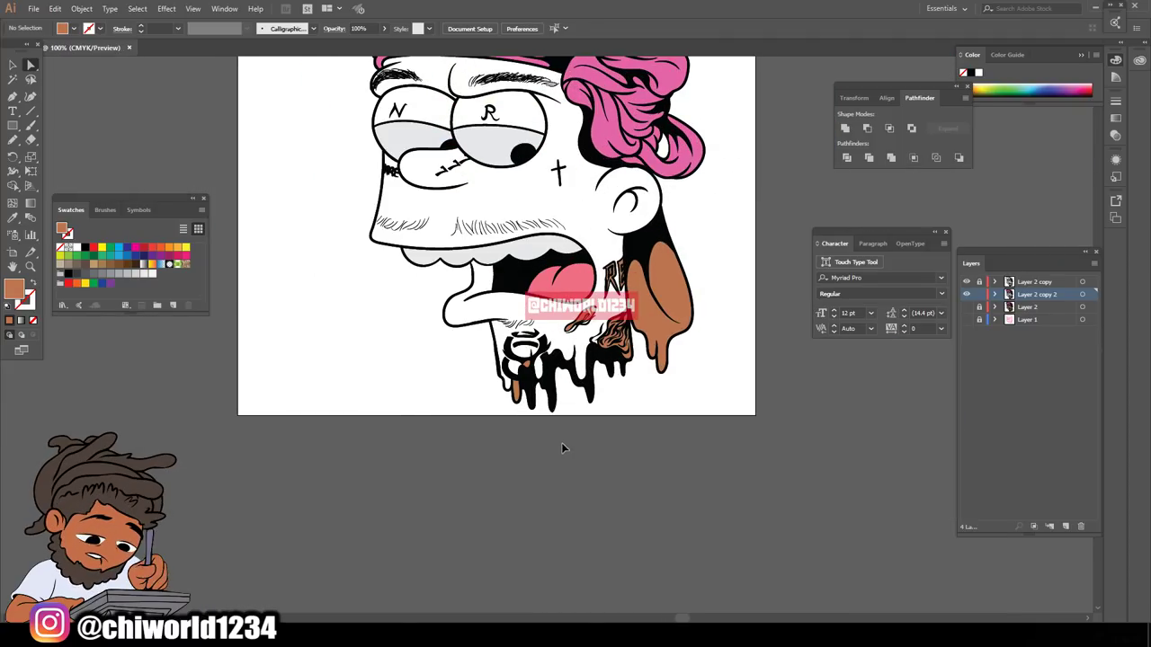
left_click_drag(452, 532, 613, 330)
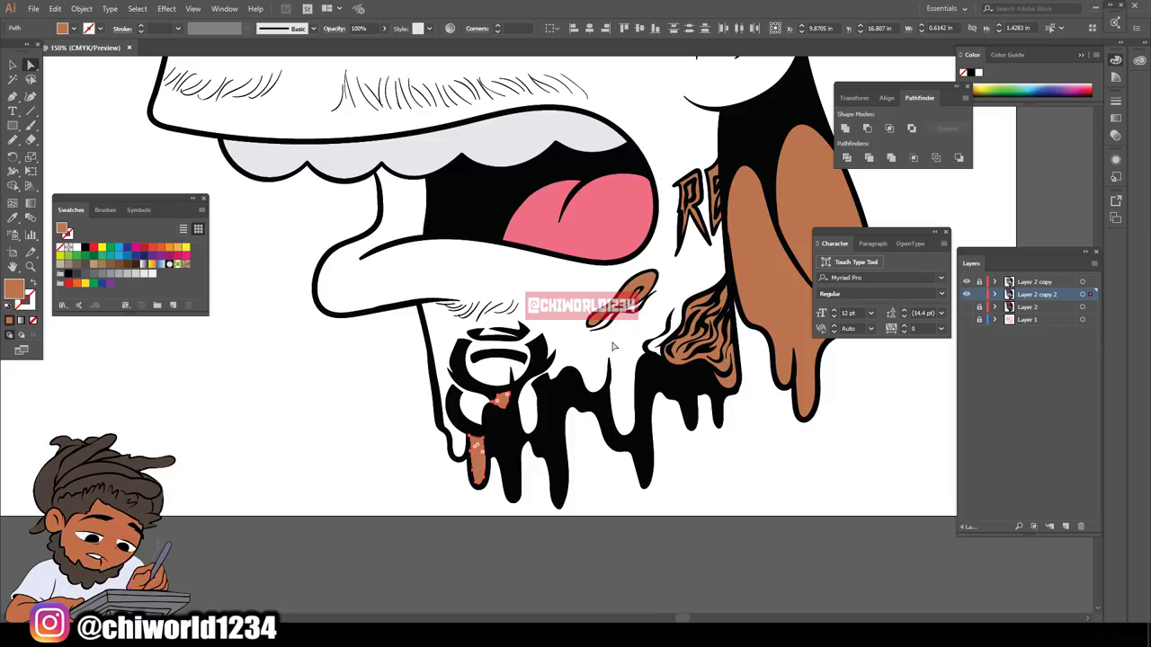
key("Delete")
left_click_drag(583, 439, 719, 180)
key("Delete")
scroll(703, 290, "up", 2)
key("Delete")
scroll(694, 277, "up", 3)
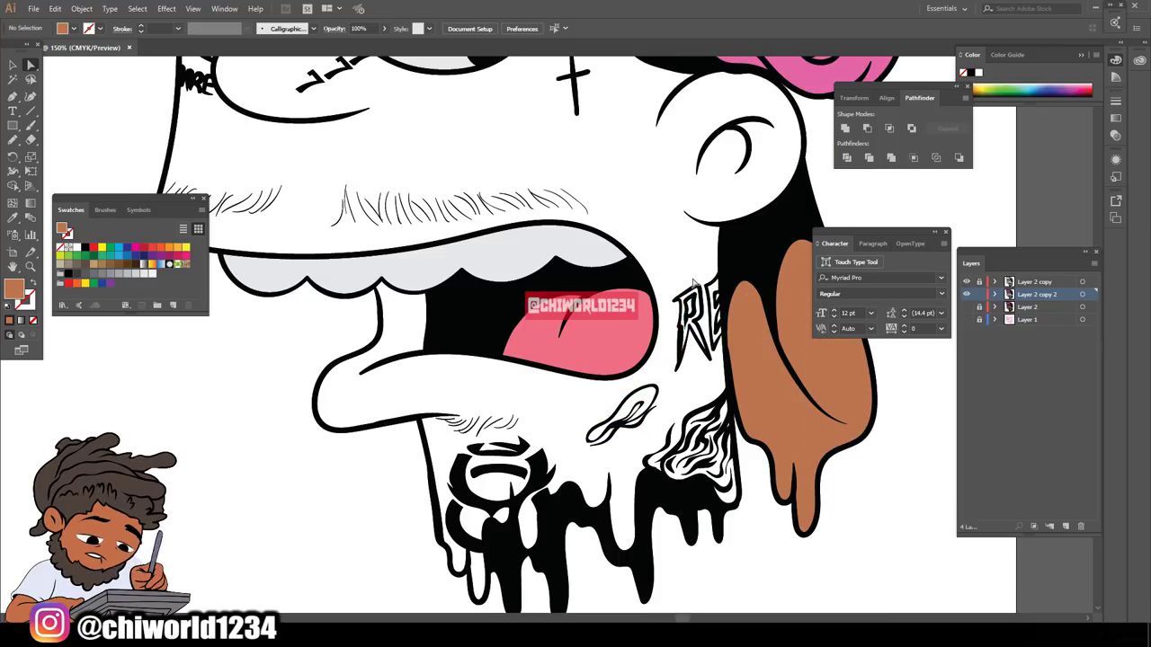
- Isolate the artwork group, recolor the hanging bandana tail with light pink sampled from the crown, and leave isolation mode
key("ctrl+minus")
key("ctrl+minus")
scroll(695, 282, "up", 6)
key("ctrl+plus")
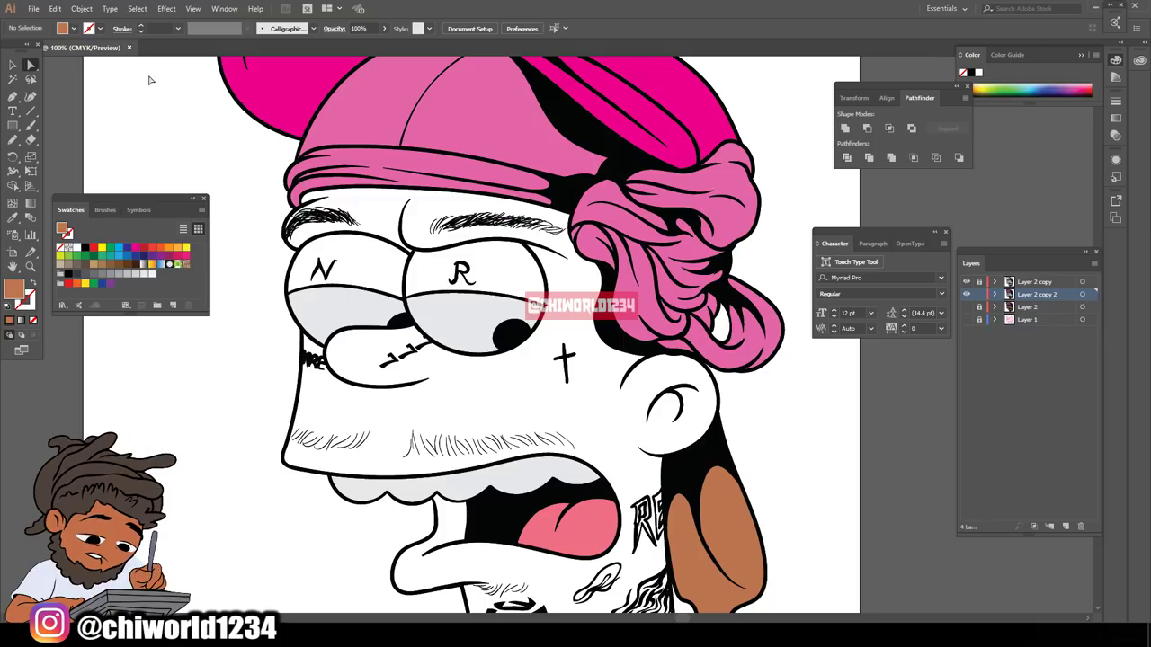
left_click(13, 65)
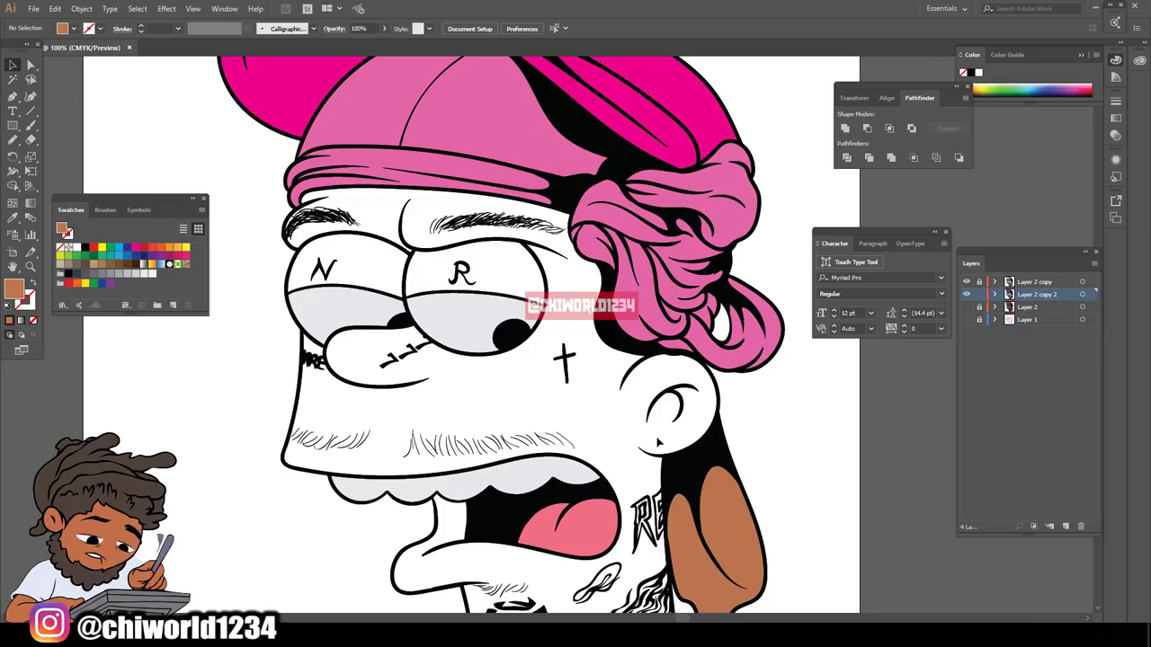
left_click(726, 507)
right_click(727, 507)
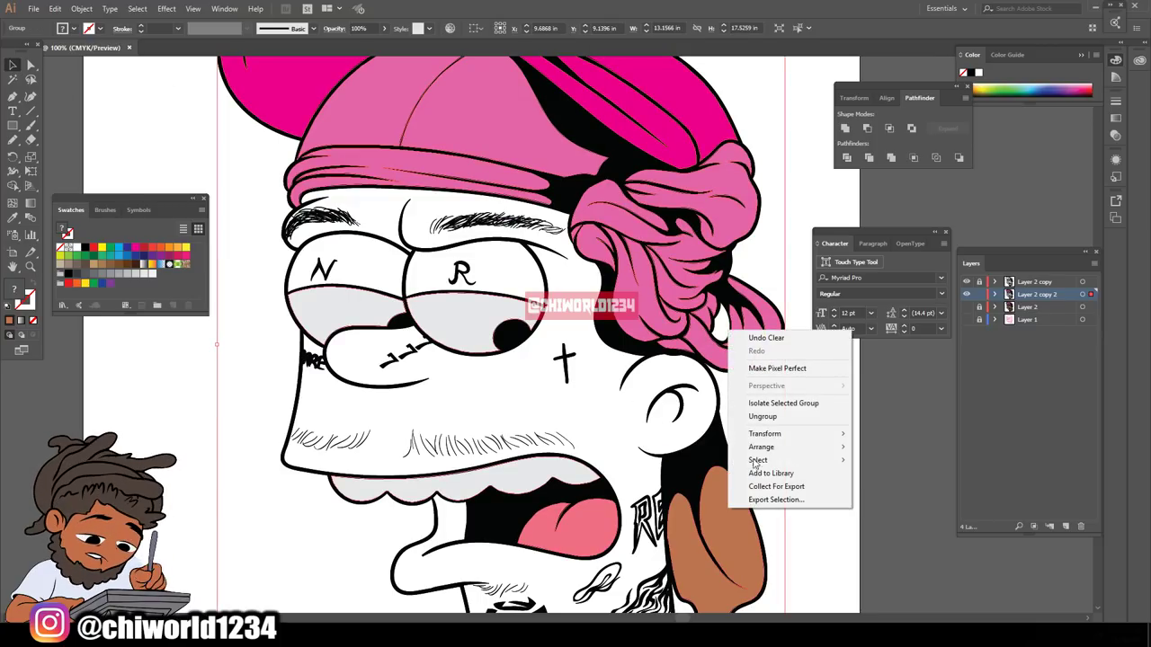
left_click(764, 403)
left_click(739, 532)
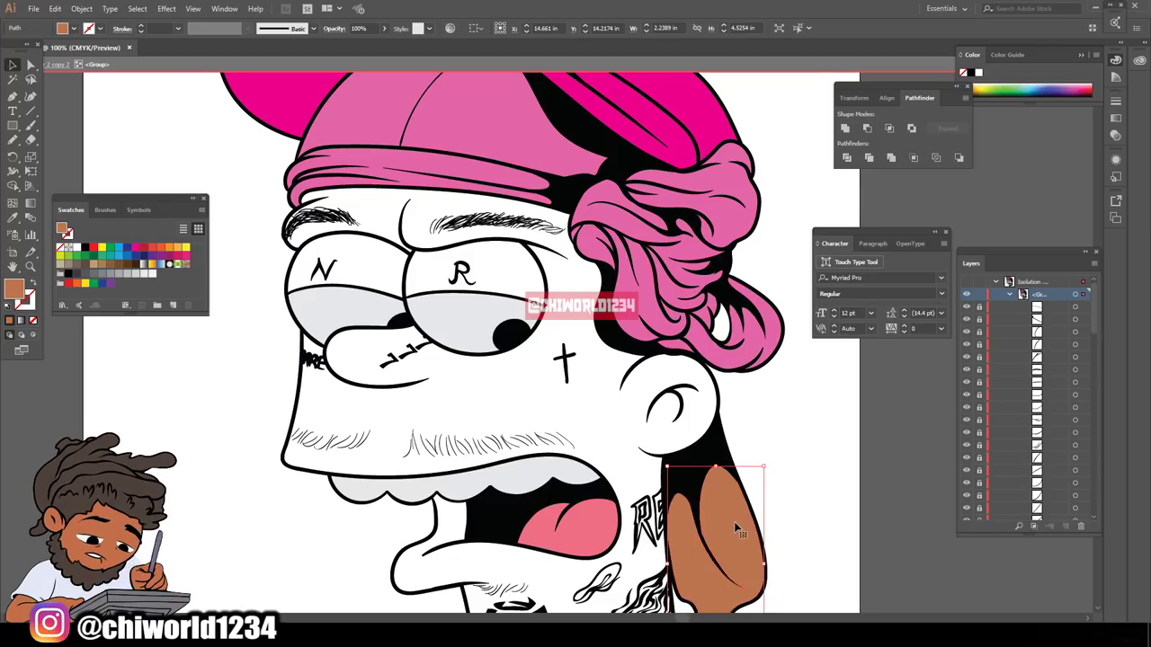
left_click(14, 216)
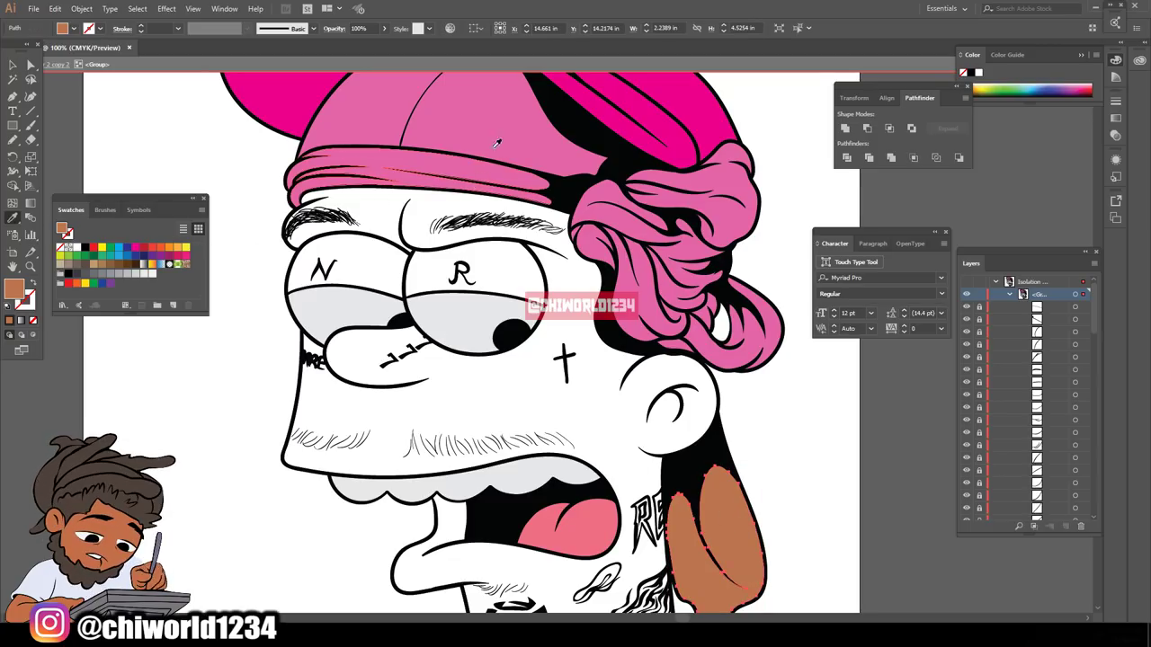
left_click(504, 123)
left_click(14, 66)
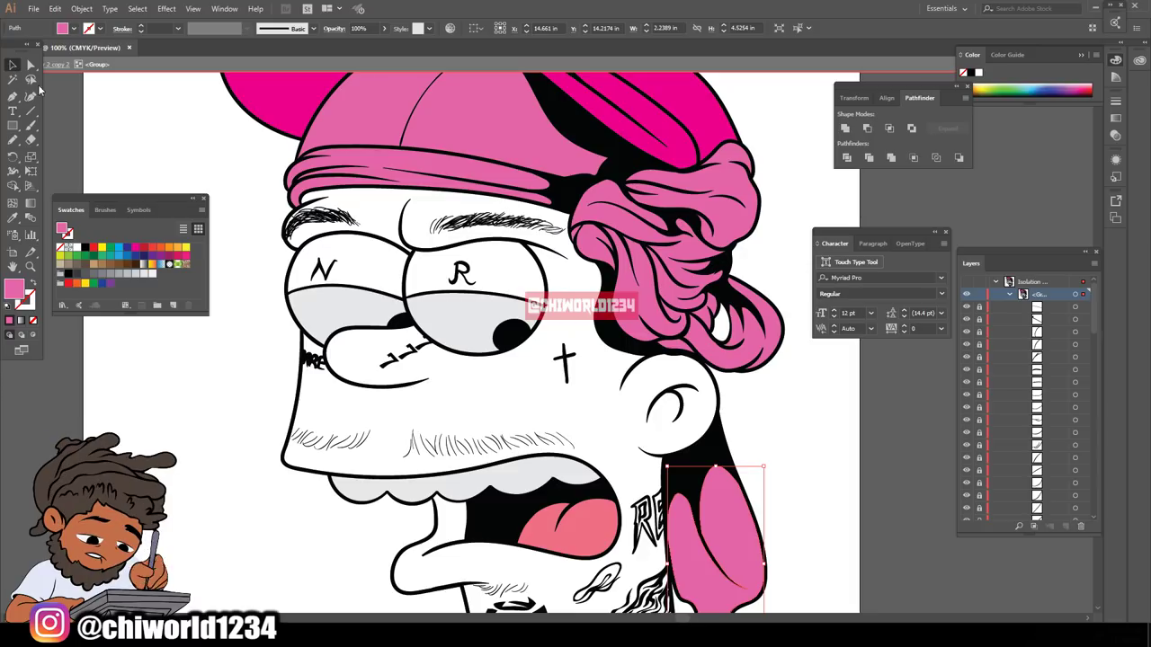
double_click(176, 160)
- Show Layer 2, lock Layer 2 copy 2, and add a new layer between the two
key("ctrl+minus")
key("ctrl+minus")
key("ctrl+minus")
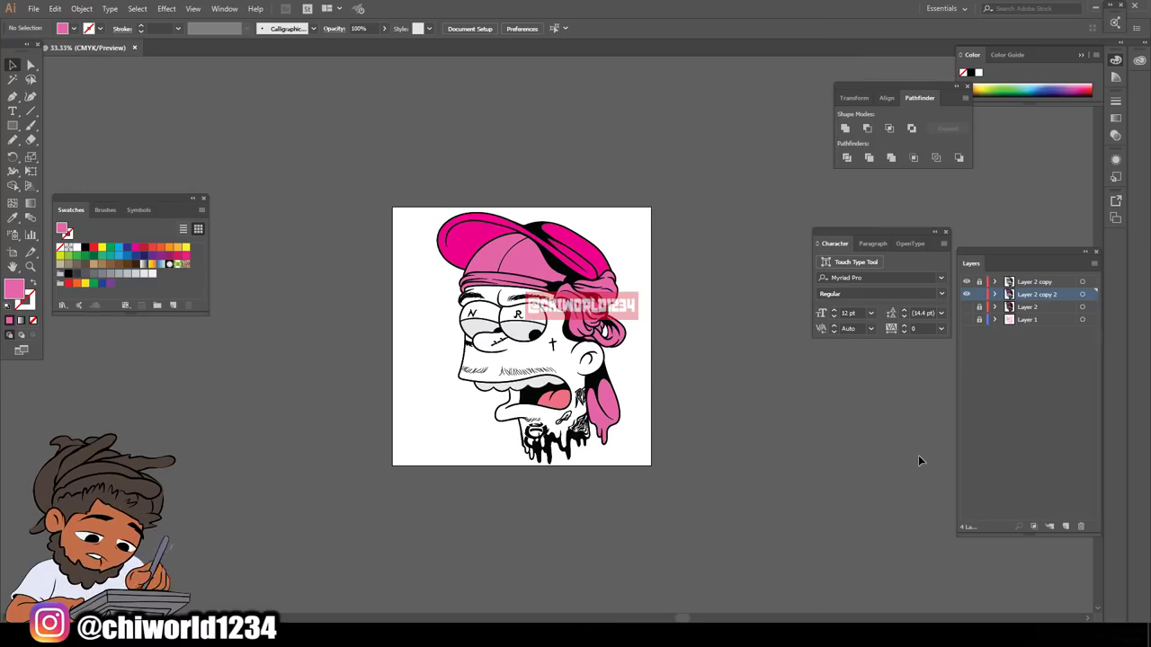
left_click(967, 308)
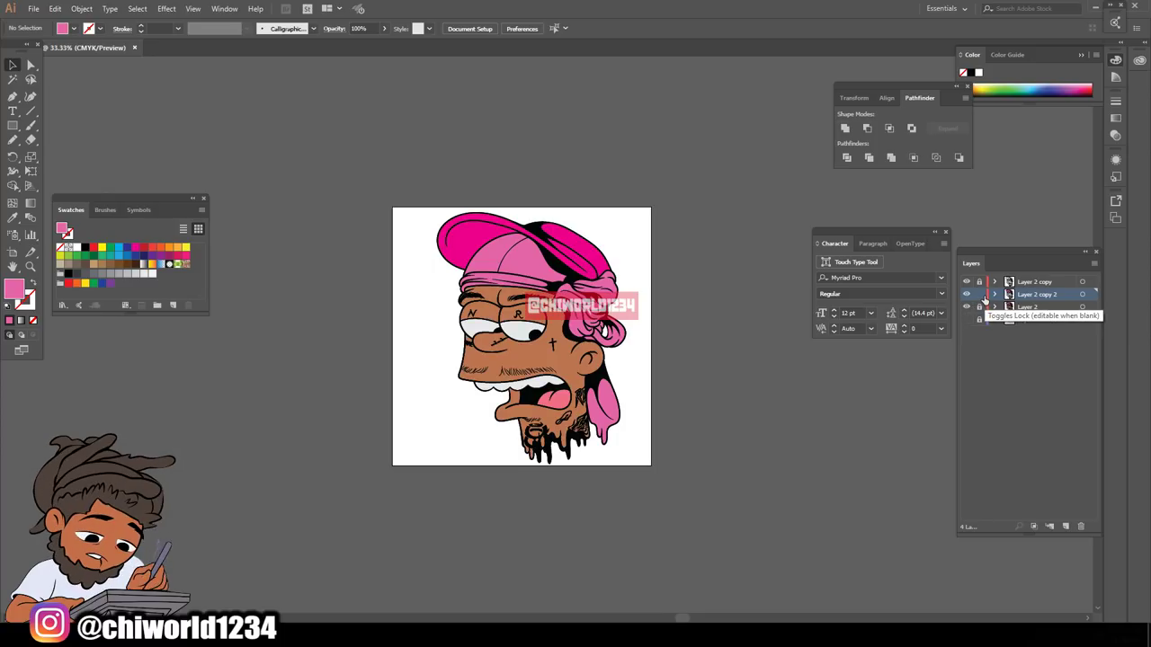
left_click(1066, 527)
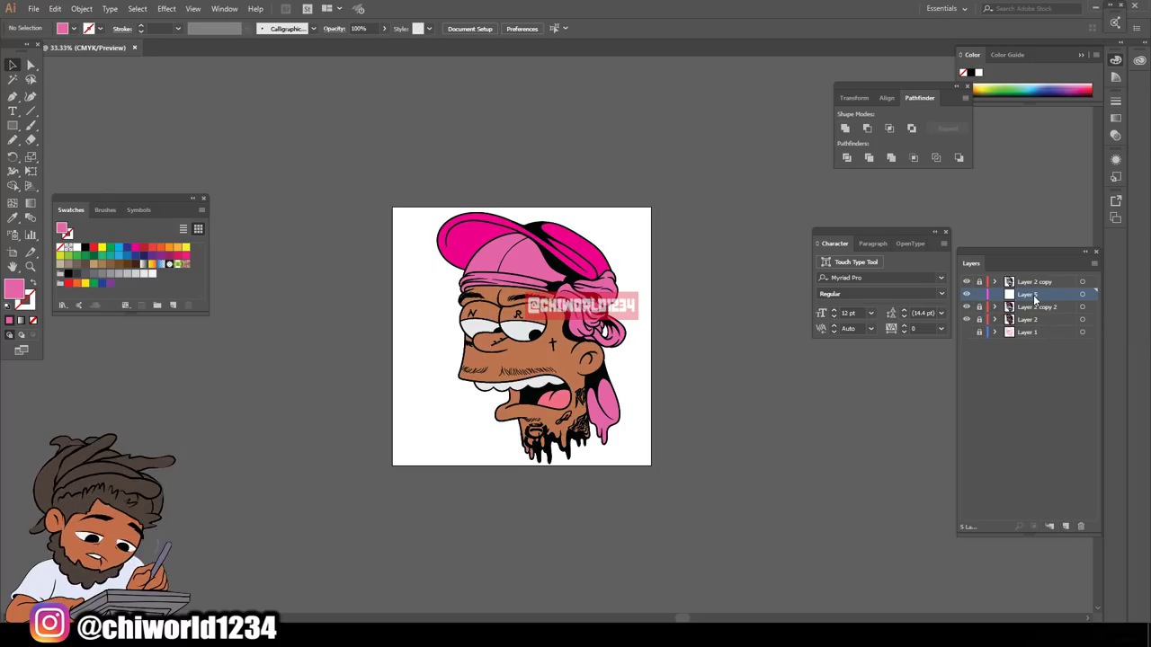
left_click_drag(1034, 300, 1022, 329)
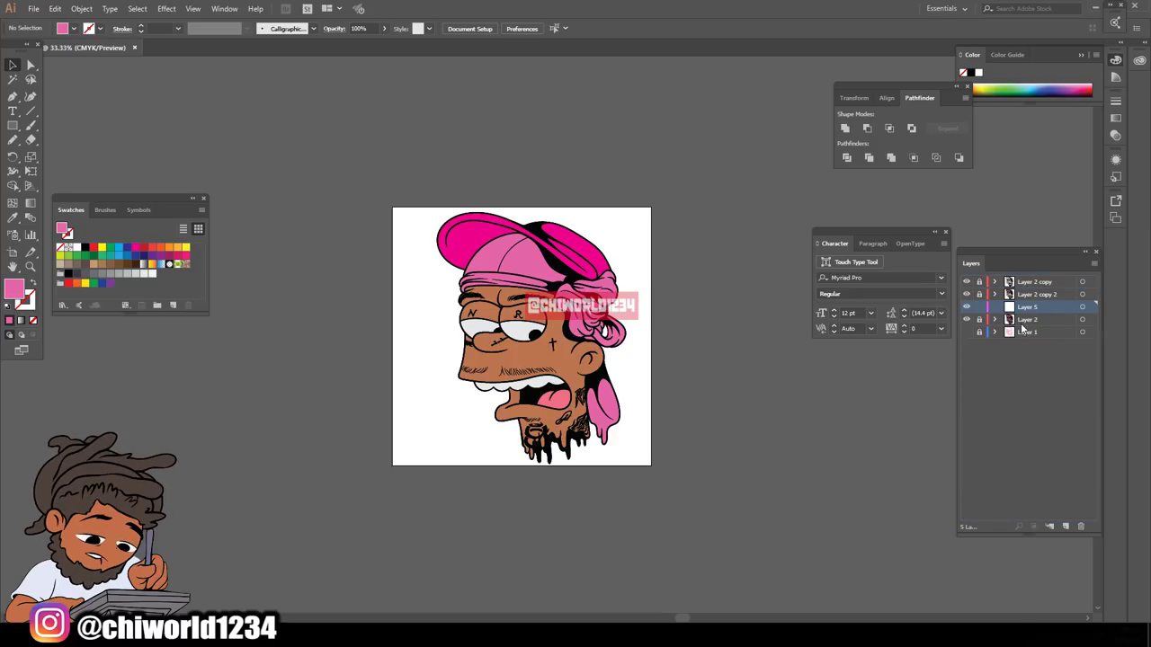
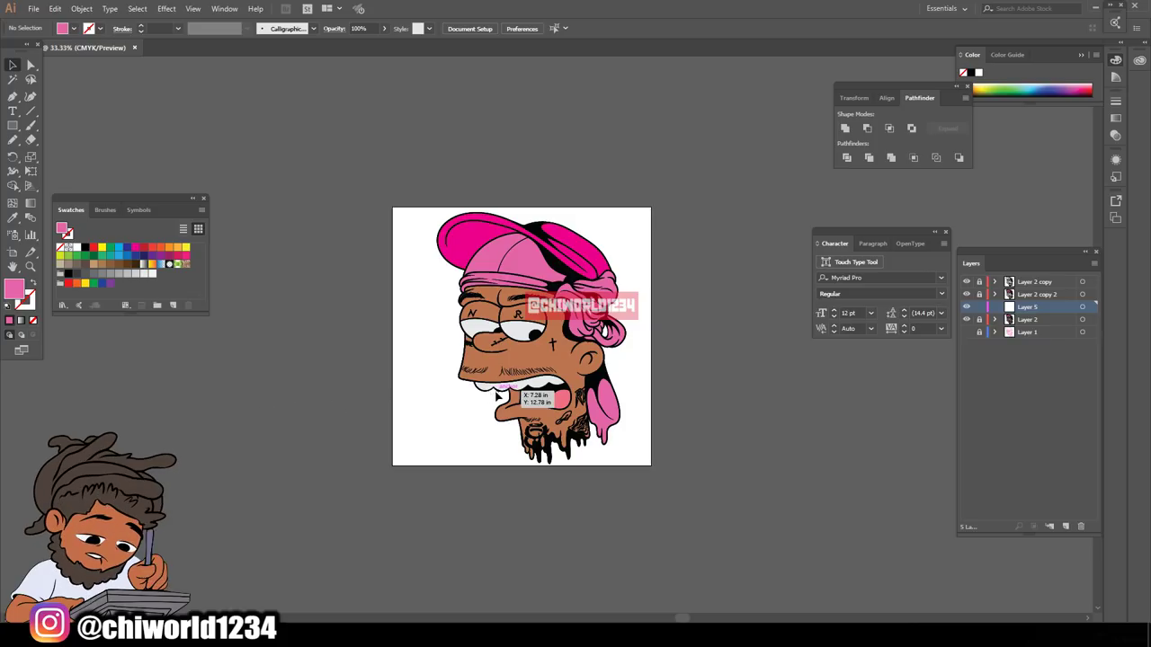
- Sample the skin tone from the eyelid and darken the fill color to brown, hex 844736
key("ctrl+equal")
key("ctrl+equal")
key("ctrl+equal")
key("ctrl+equal")
scroll(521, 392, "up", 1)
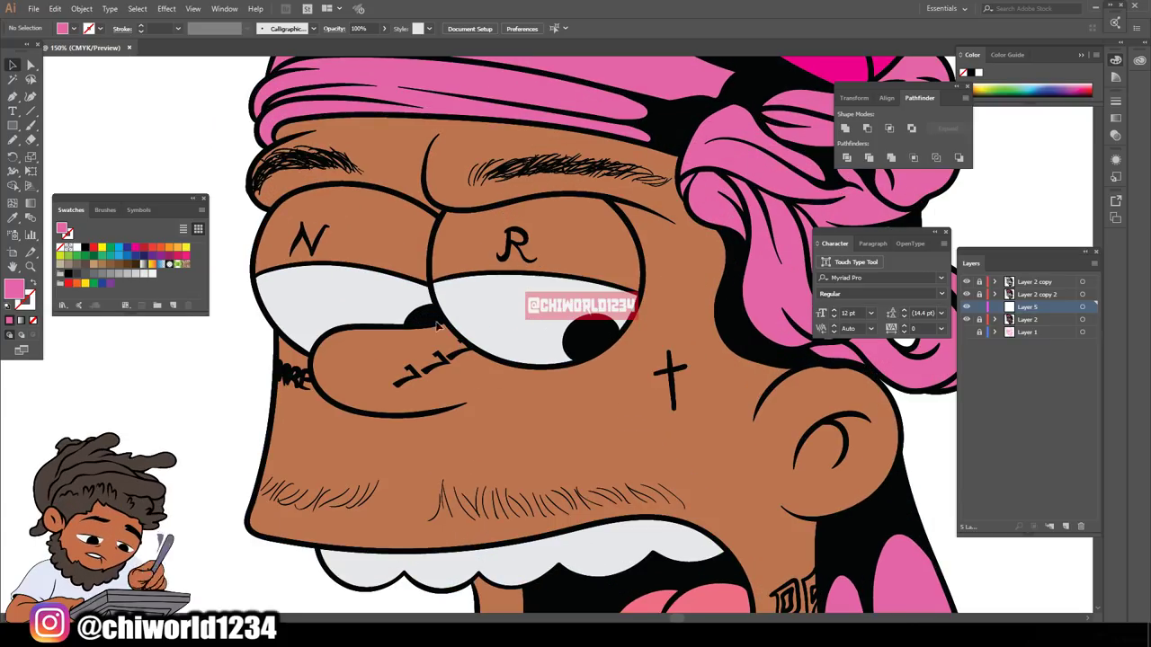
key("i")
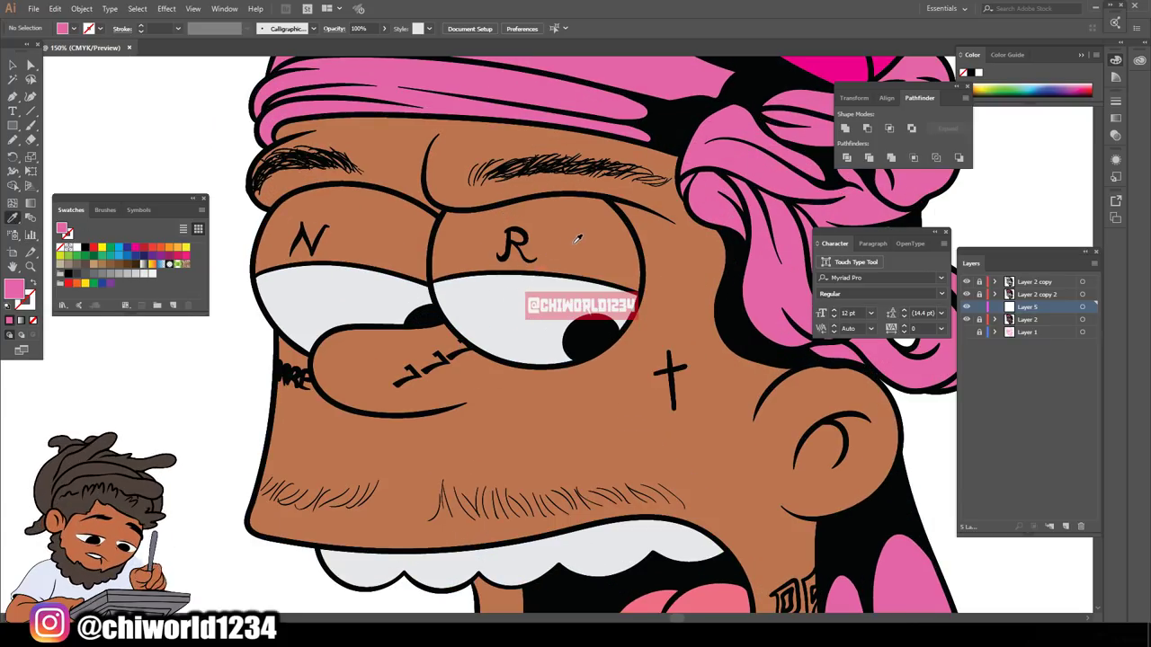
left_click(575, 242)
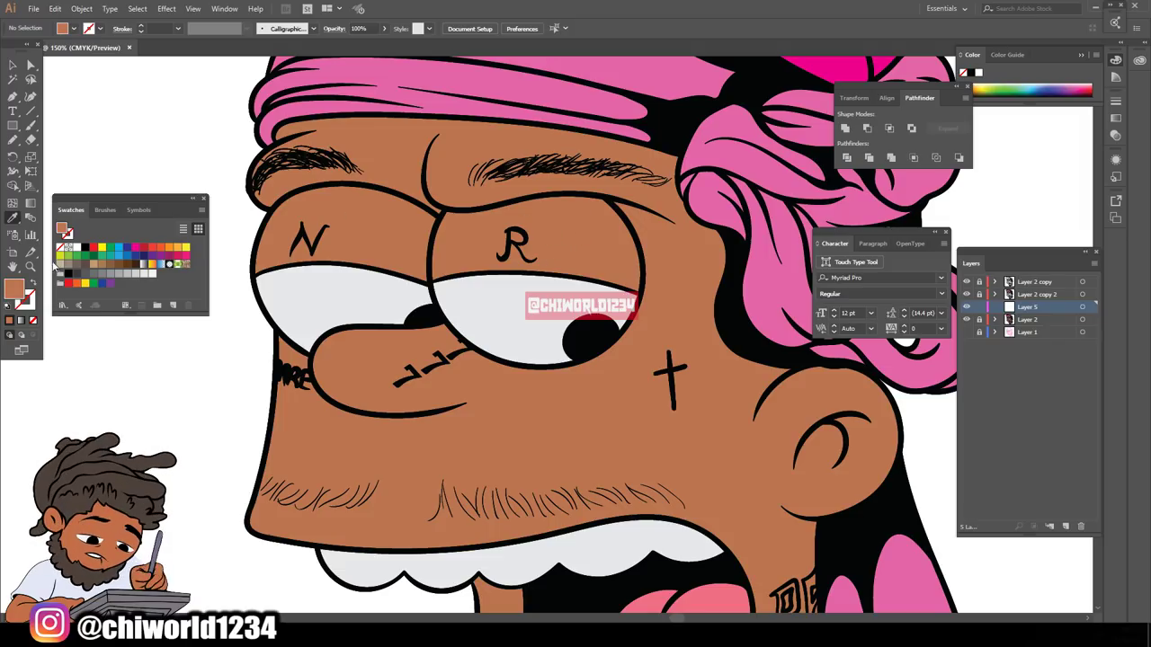
double_click(14, 290)
left_click_drag(763, 442, 766, 480)
left_click_drag(841, 538, 841, 557)
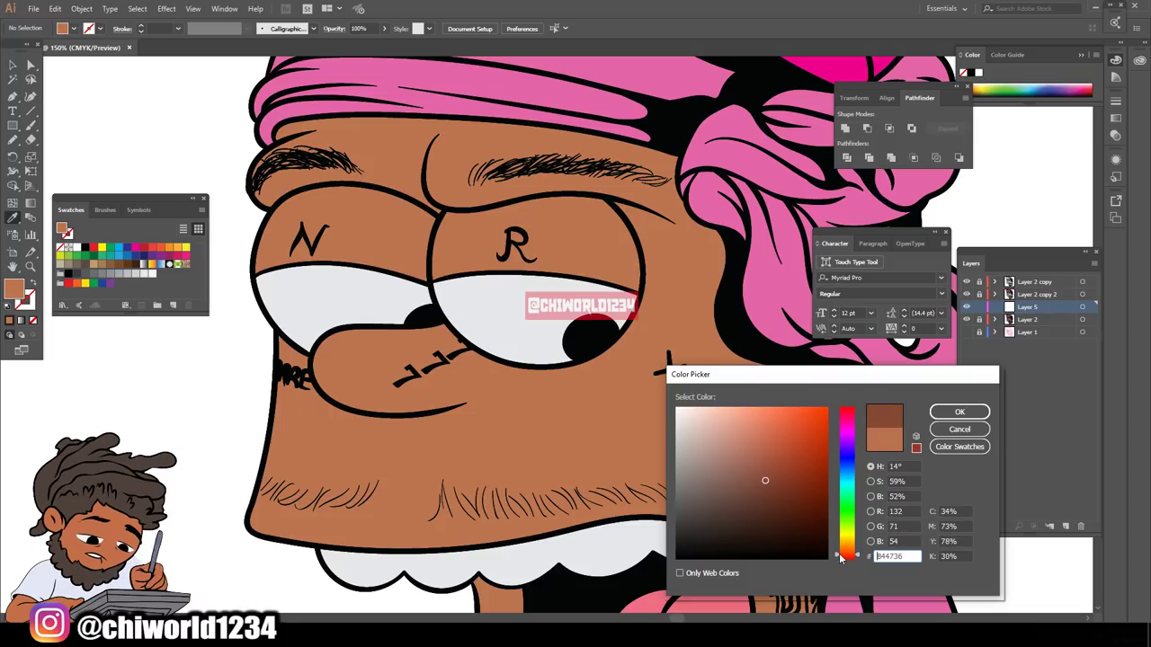
left_click(959, 412)
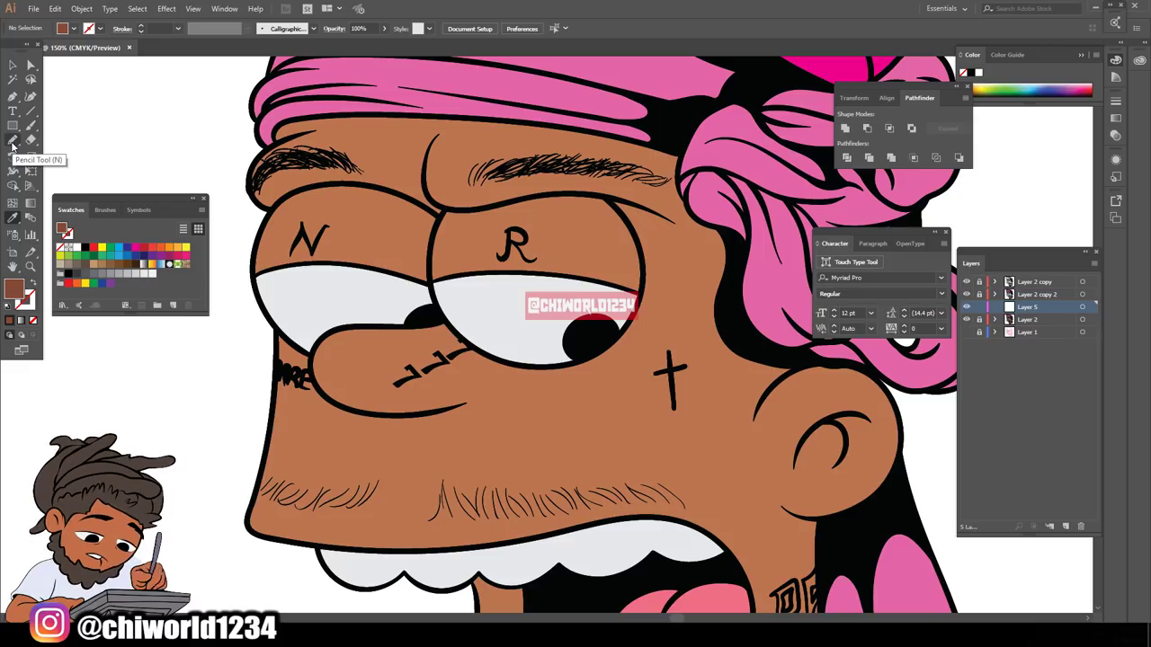
- Draw brown shading with the Pencil tool over the inner part of the R eyelid and the brow fold above it
left_click(12, 142)
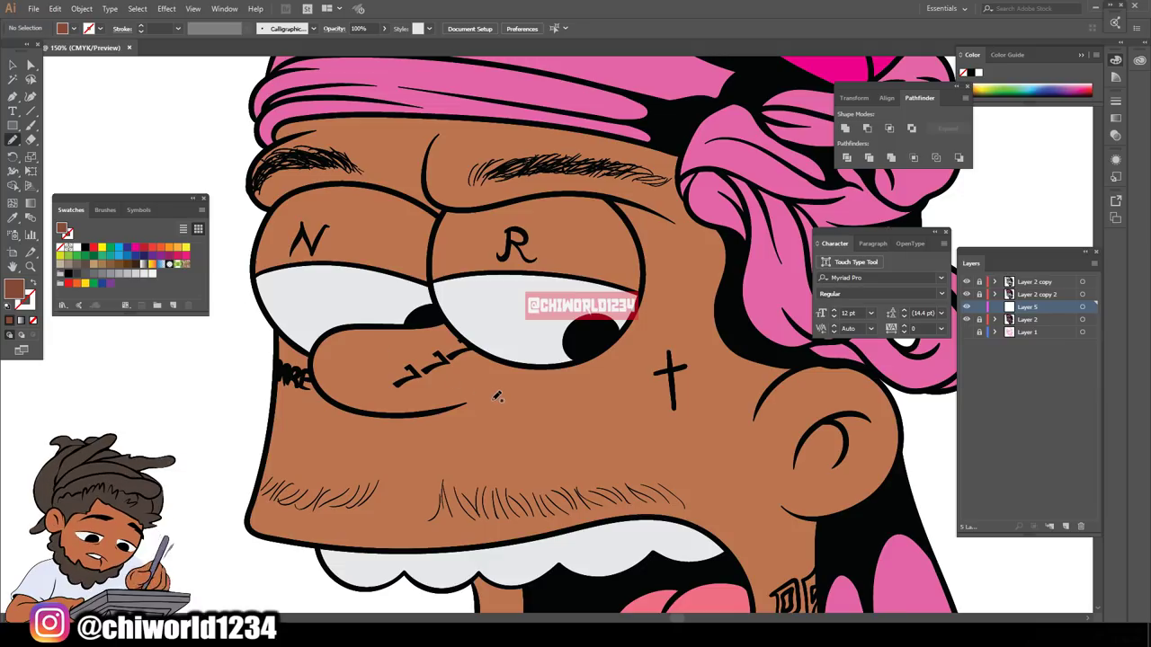
scroll(590, 417, "up", 2)
key("ctrl+plus")
scroll(590, 417, "up", 2)
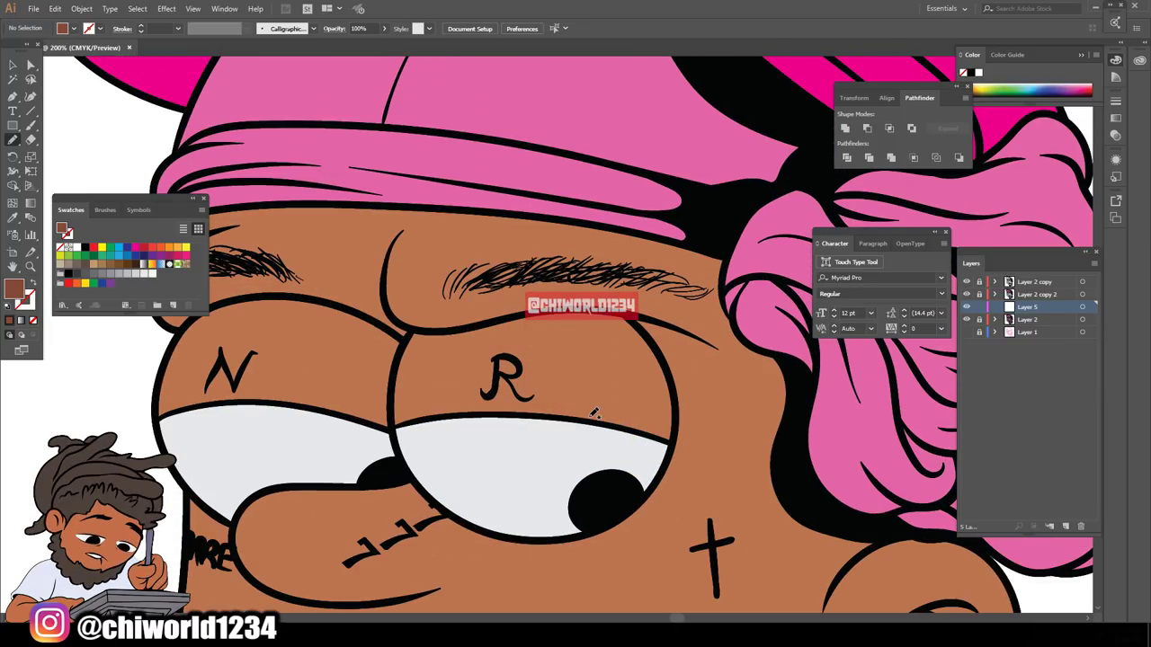
mouse_move(539, 454)
left_mouse_down()
mouse_move(511, 448)
mouse_move(481, 396)
left_mouse_up()
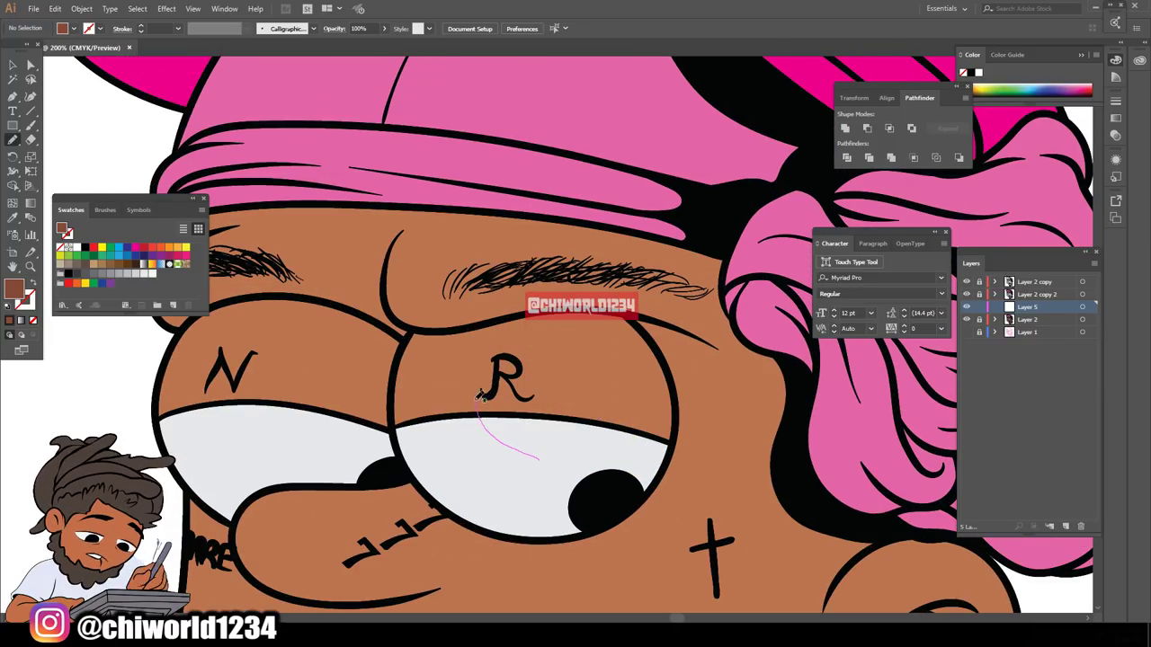
left_click_drag(488, 347, 528, 314)
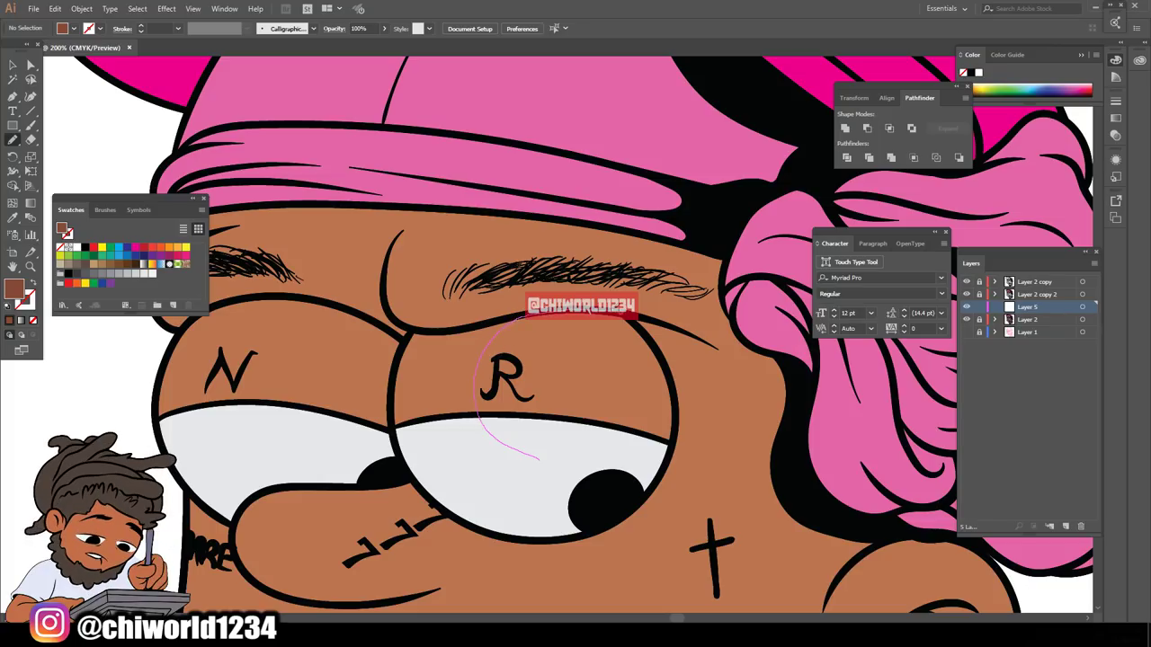
mouse_move(619, 308)
left_mouse_down()
mouse_move(668, 323)
mouse_move(644, 306)
left_mouse_up()
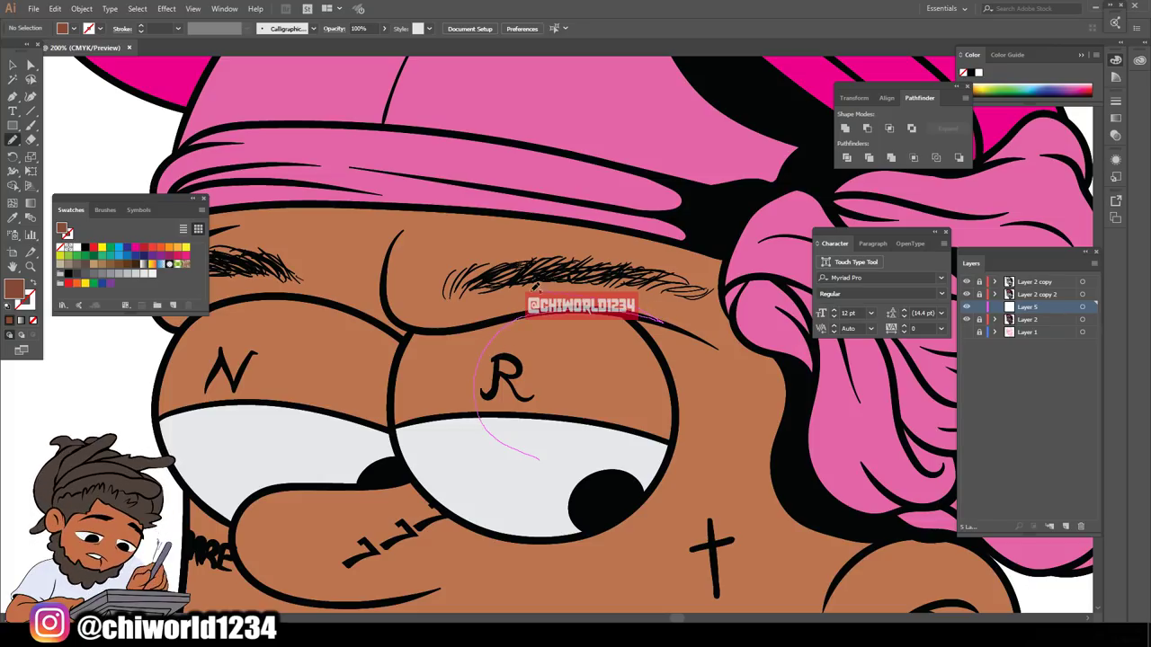
mouse_move(536, 287)
left_mouse_down()
mouse_move(407, 298)
mouse_move(385, 278)
mouse_move(388, 260)
mouse_move(383, 290)
mouse_move(411, 330)
mouse_move(394, 394)
mouse_move(406, 450)
mouse_move(561, 460)
left_mouse_up()
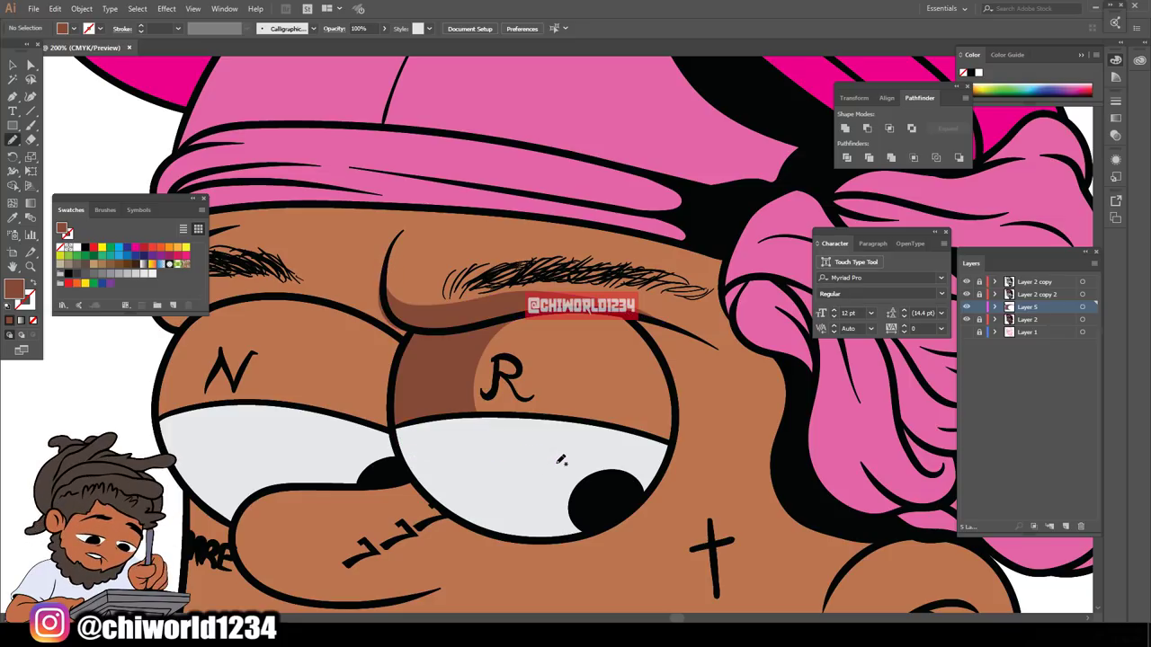
- Shade both sides of the N eyelid and the skin under the eyebrow above it with brown Pencil shapes
key("ctrl+minus")
key("ctrl+minus")
key("ctrl+minus")
key("ctrl+minus")
scroll(637, 498, "left", 2)
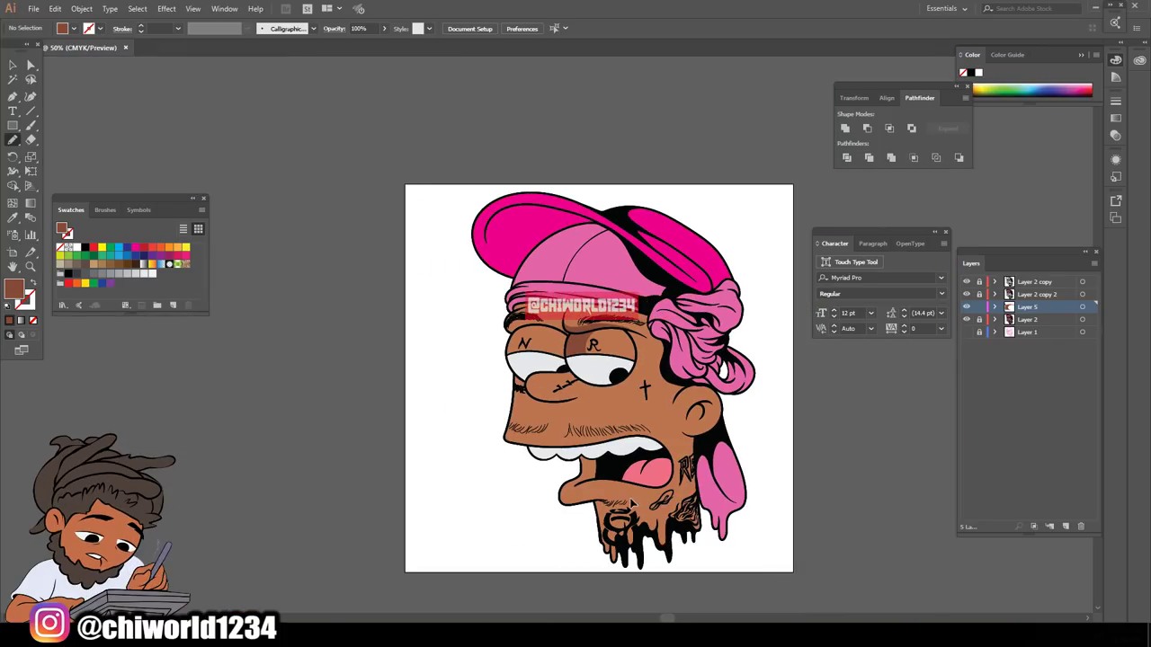
key("ctrl+equal")
key("ctrl+equal")
scroll(630, 497, "up", 4)
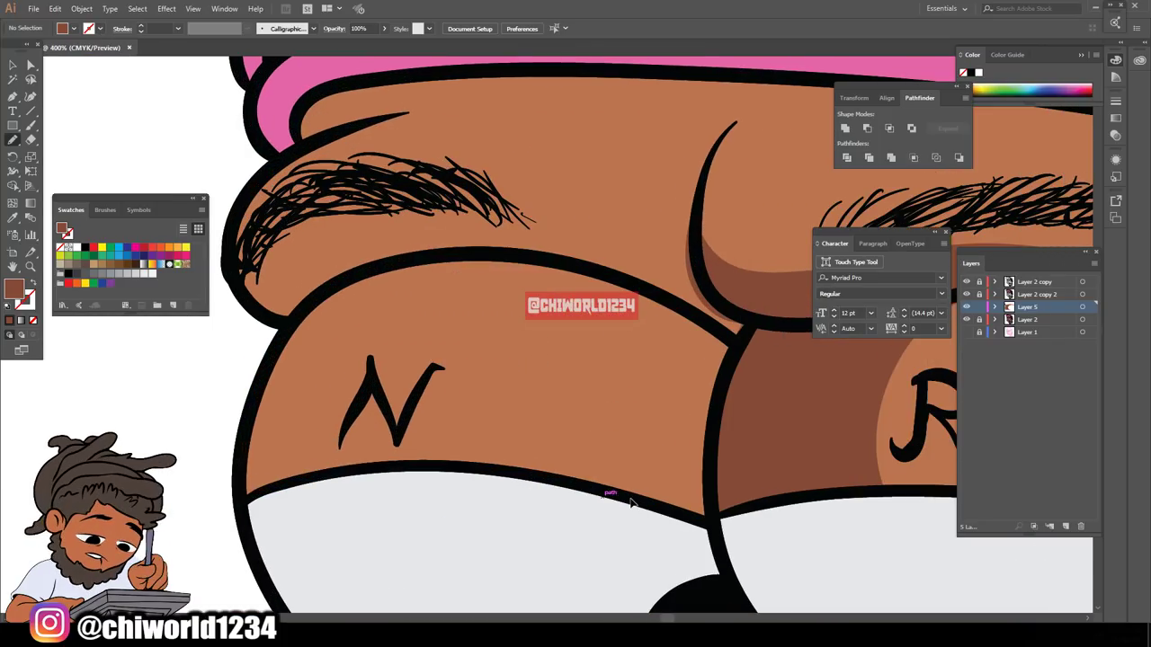
mouse_move(504, 556)
left_mouse_down()
mouse_move(608, 467)
mouse_move(608, 376)
mouse_move(567, 300)
mouse_move(498, 262)
mouse_move(443, 258)
mouse_move(342, 280)
mouse_move(263, 317)
mouse_move(222, 267)
mouse_move(289, 204)
mouse_move(688, 207)
mouse_move(706, 286)
mouse_move(501, 558)
left_mouse_up()
- Draw a brown shadow across the forehead directly beneath the bandana band
key("ctrl+minus")
key("ctrl+minus")
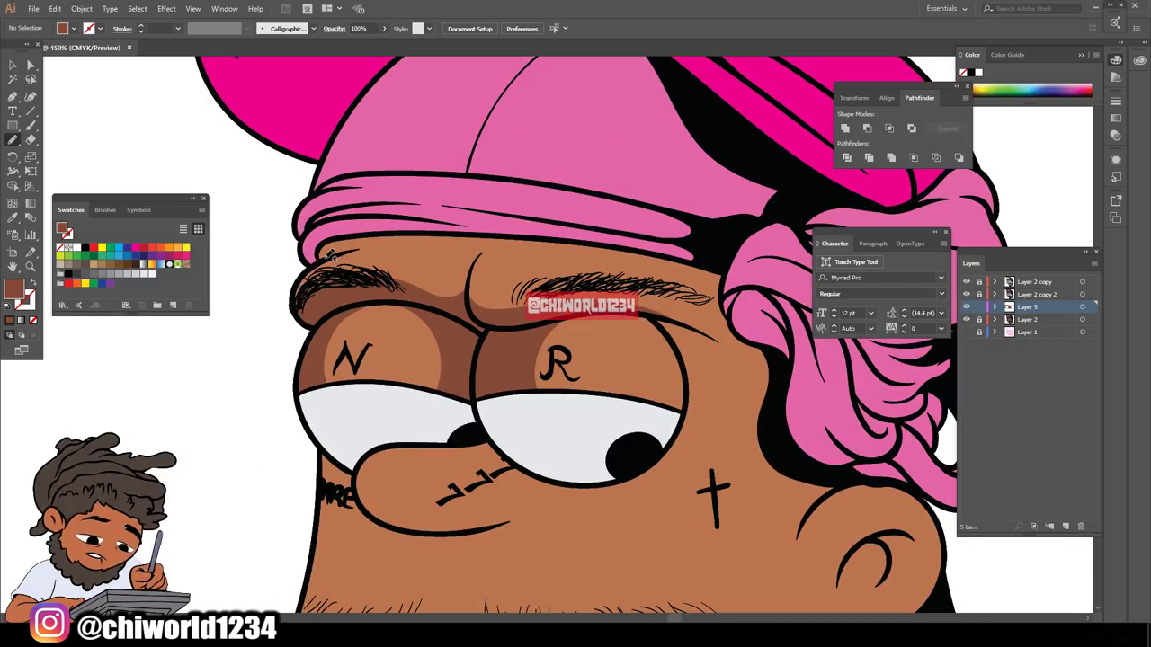
left_click_drag(317, 261, 405, 245)
left_click_drag(545, 254, 378, 196)
- Shade the brow ridge around and below the eyebrow over the R eye
key("ctrl+minus")
key("ctrl+minus")
key("ctrl+minus")
key("ctrl+minus")
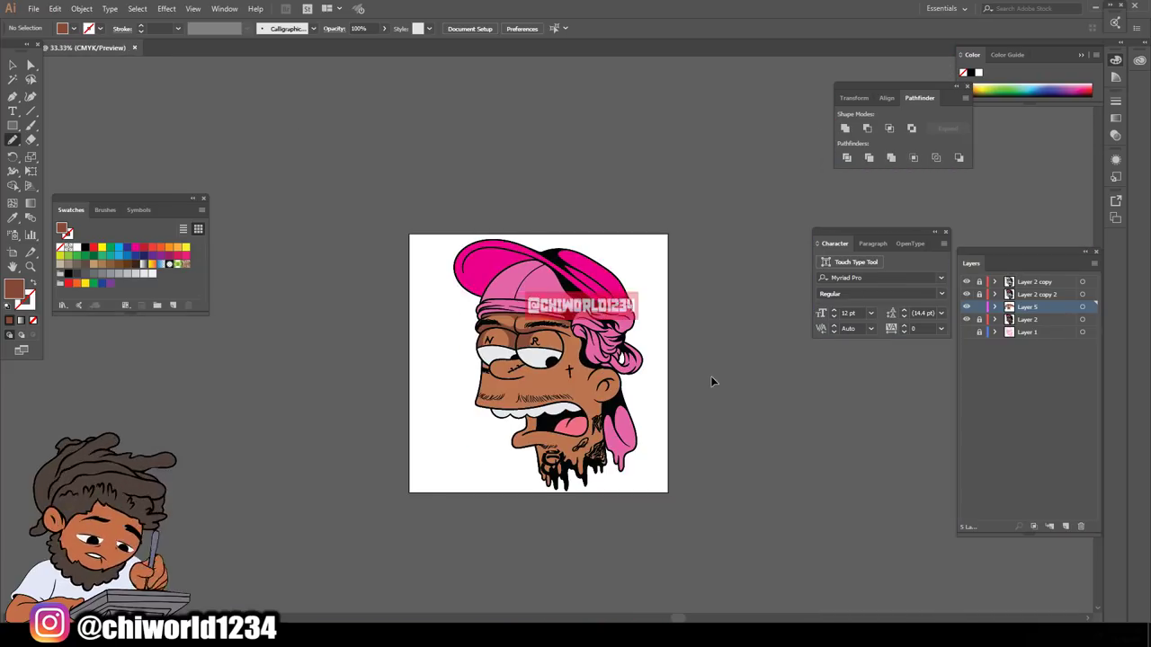
key("ctrl+plus")
key("ctrl+plus")
key("ctrl+plus")
key("ctrl+plus")
mouse_move(359, 314)
left_mouse_down()
mouse_move(423, 275)
mouse_move(454, 287)
mouse_move(614, 282)
mouse_move(364, 314)
left_mouse_up()
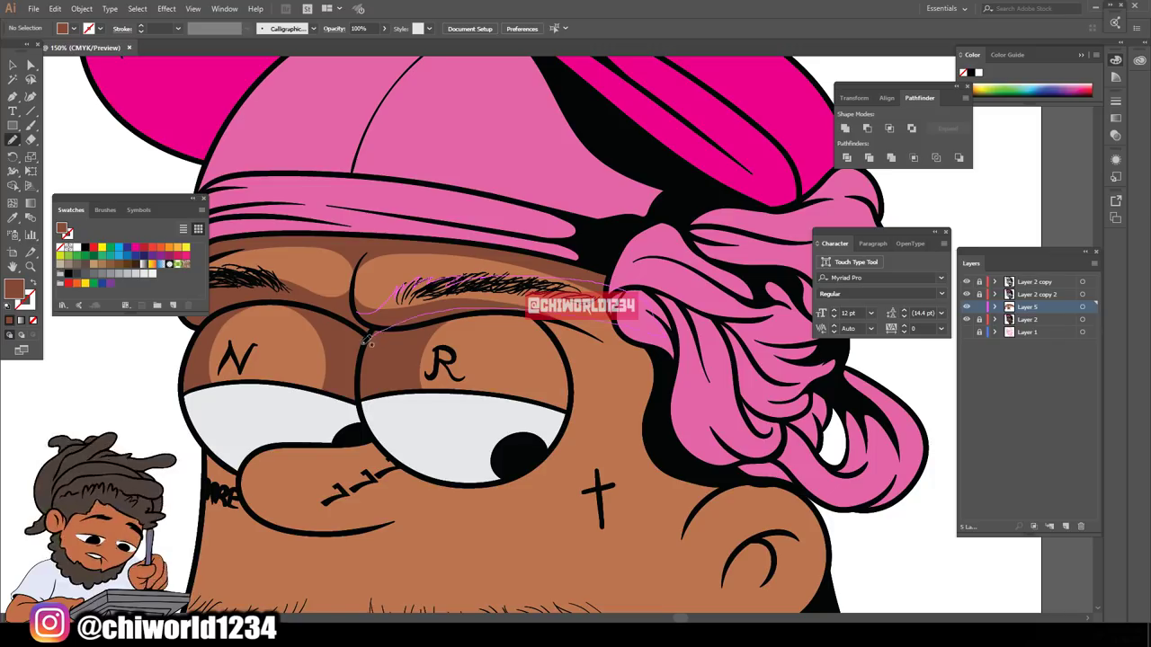
- Draw a brown shadow on the temple along the edge of the bandana knot
scroll(494, 279, "down", 2)
mouse_move(583, 214)
left_mouse_down()
mouse_move(626, 403)
mouse_move(708, 196)
mouse_move(584, 217)
left_mouse_up()
key("ctrl+minus")
key("ctrl+minus")
key("ctrl+minus")
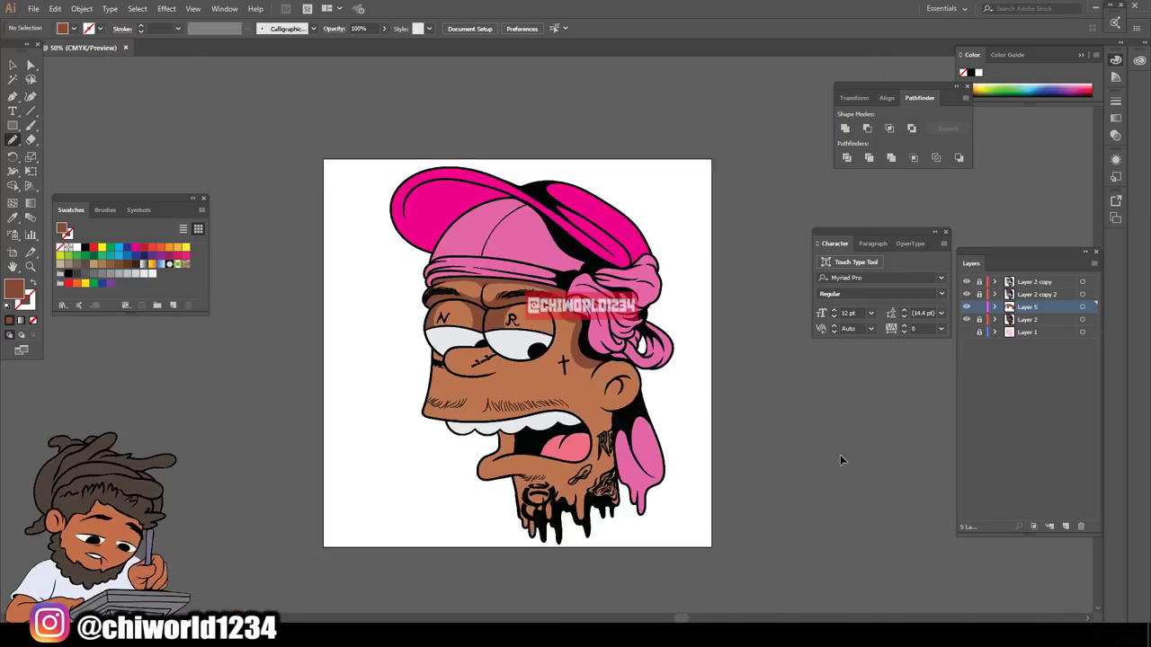
- Shade the underside of the nose, the cheek below it and the front face edge beside the lettering tattoo
key("ctrl+plus")
key("ctrl+plus")
scroll(840, 454, "down", 5)
key("ctrl+plus")
key("ctrl+plus")
key("ctrl+plus")
key("ctrl+plus")
scroll(279, 540, "down", 1)
mouse_move(280, 537)
left_mouse_down()
mouse_move(359, 442)
mouse_move(504, 124)
mouse_move(371, 371)
mouse_move(323, 560)
left_mouse_up()
key("ctrl+0")
scroll(468, 530, "up", 4)
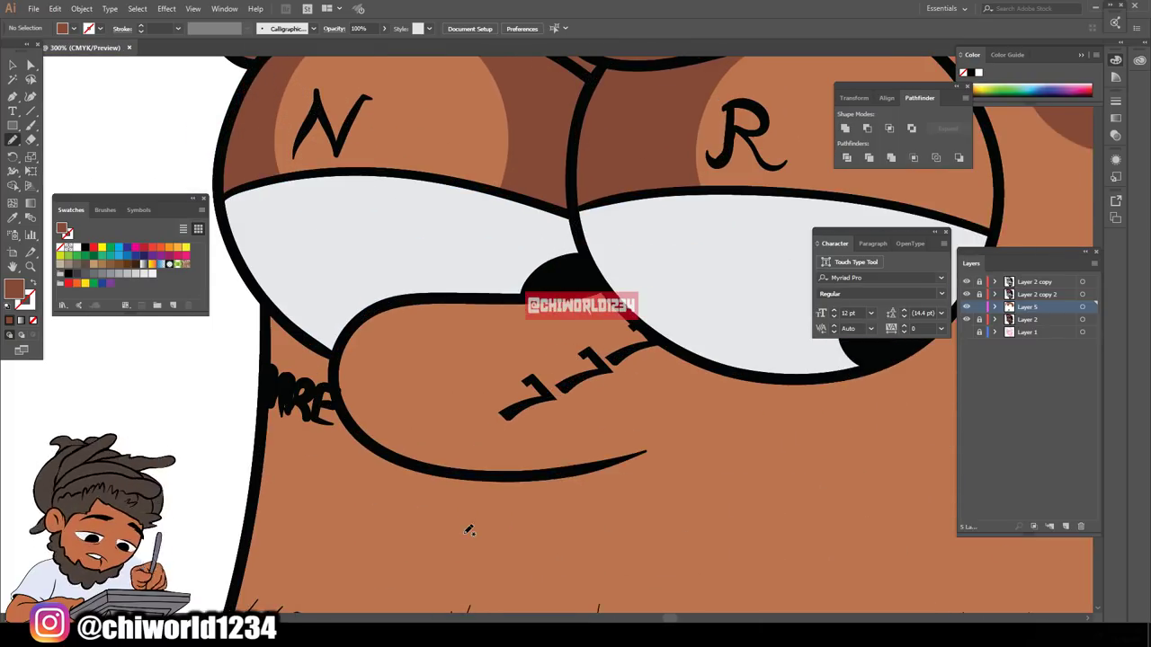
left_click_drag(357, 258, 530, 382)
mouse_move(529, 438)
left_mouse_down()
mouse_move(270, 351)
mouse_move(355, 259)
left_mouse_up()
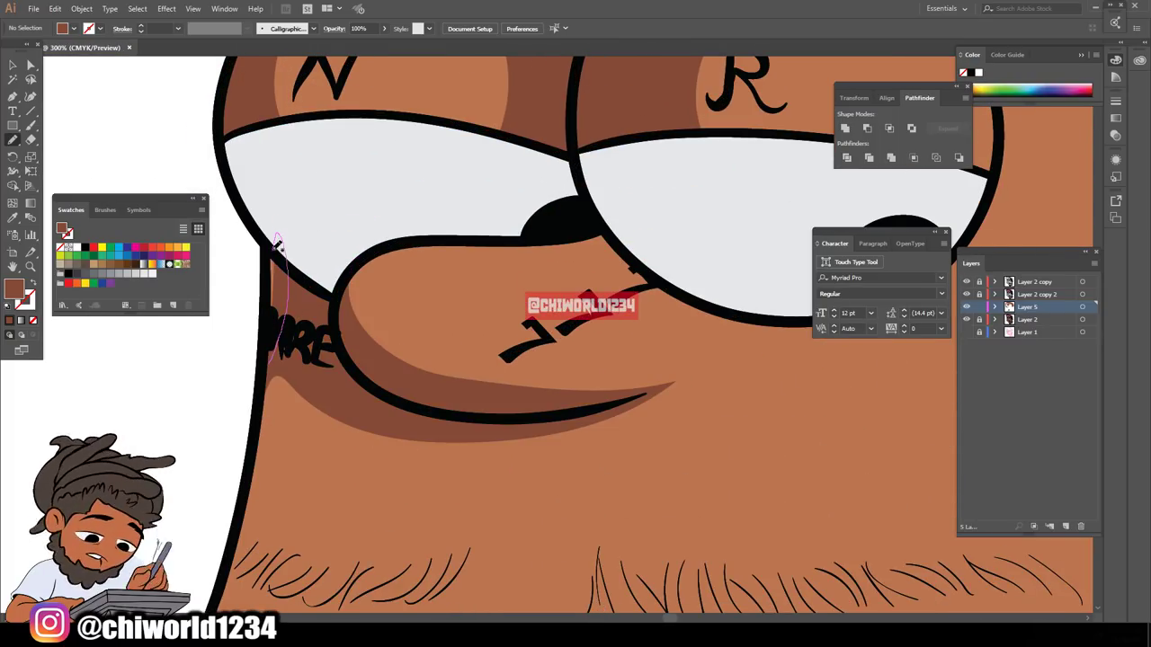
- Shade the front of the upper lip above the teeth with a brown Pencil shape
key("ctrl+0")
scroll(506, 467, "up", 4)
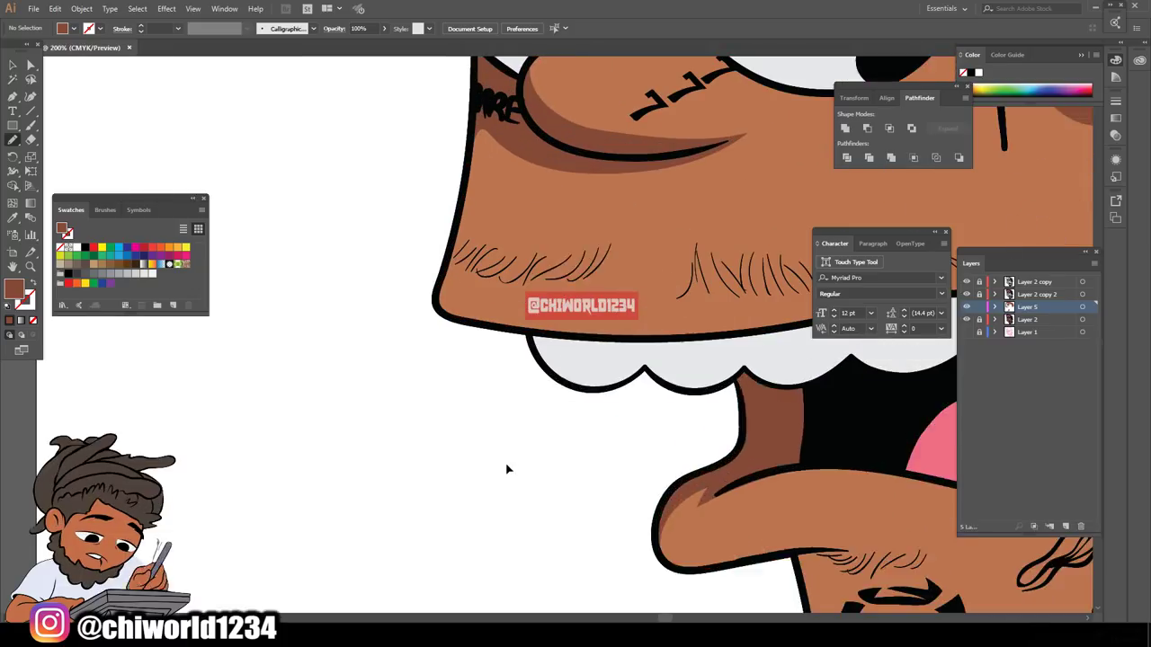
mouse_move(389, 447)
left_mouse_down()
mouse_move(638, 535)
mouse_move(608, 390)
mouse_move(422, 235)
left_mouse_up()
- Draw brown shading on the ear's upper edge and inner folds, and on the skin just in front of it
key("ctrl+0")
key("ctrl+=")
key("ctrl+=")
key("ctrl+=")
key("ctrl+=")
key("ctrl+=")
key("ctrl+=")
mouse_move(522, 172)
left_mouse_down()
mouse_move(524, 280)
mouse_move(698, 131)
mouse_move(526, 171)
left_mouse_up()
mouse_move(598, 394)
left_mouse_down()
mouse_move(677, 273)
mouse_move(766, 323)
left_mouse_up()
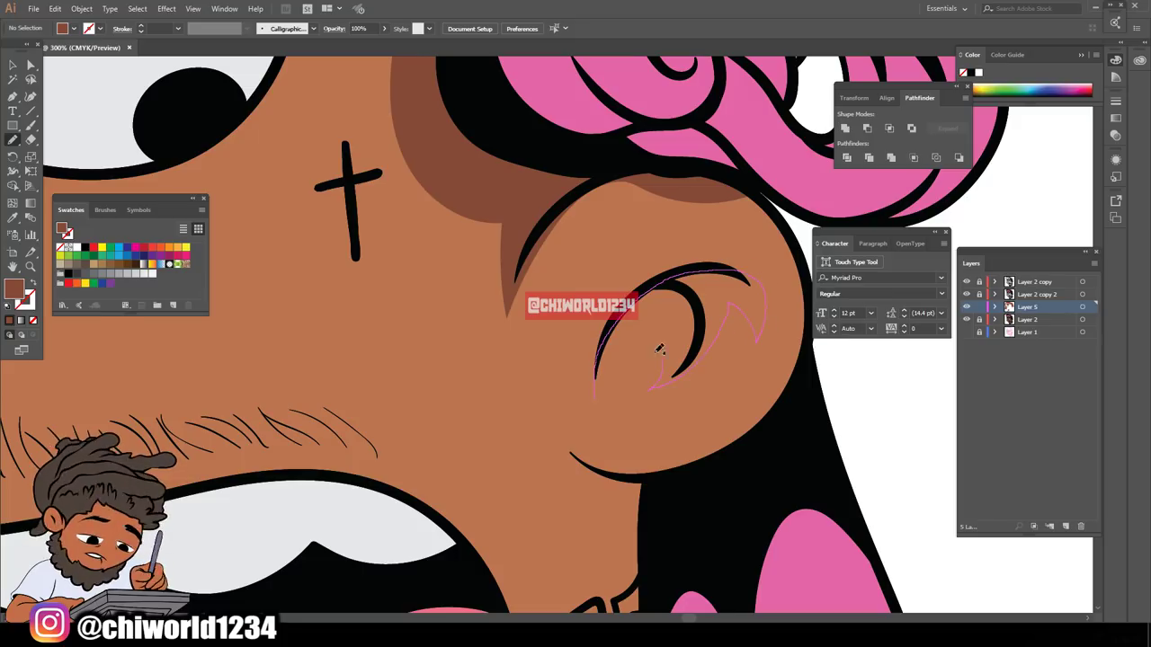
left_click_drag(659, 349, 598, 394)
- Draw a brown shadow on the front of the neck beneath the lower lip
key("ctrl+0")
scroll(586, 475, "up", 4)
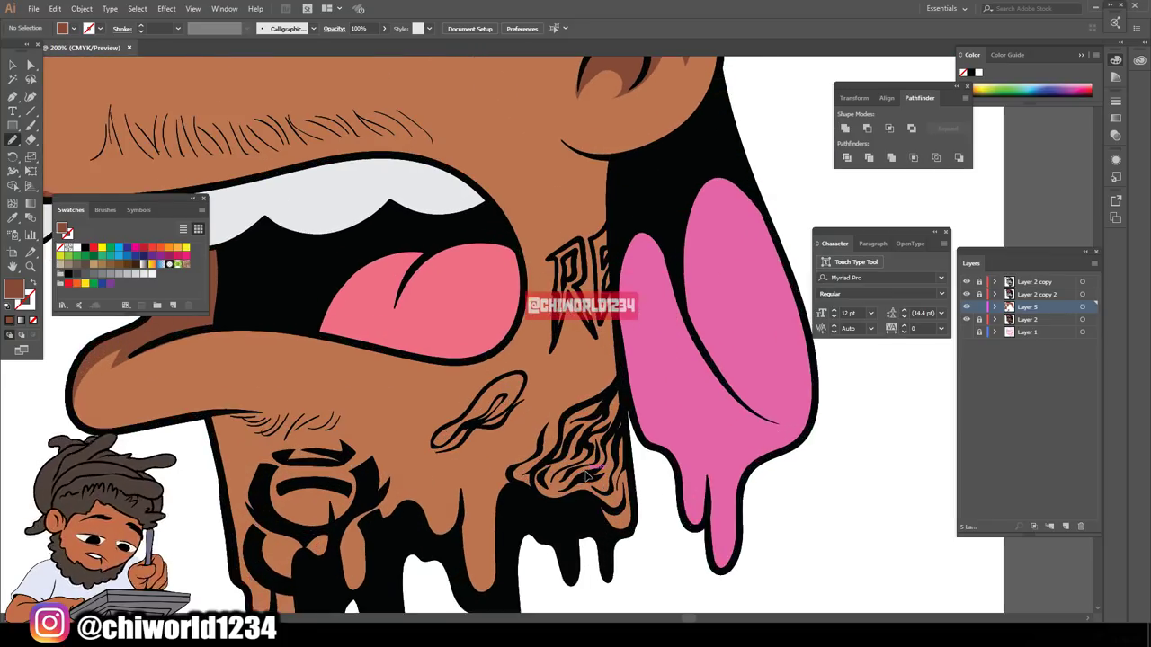
scroll(589, 475, "up", 2)
mouse_move(357, 212)
left_mouse_down()
mouse_move(463, 211)
mouse_move(624, 243)
mouse_move(443, 389)
mouse_move(461, 514)
mouse_move(426, 506)
mouse_move(369, 225)
left_mouse_up()
- Shade the back of the jaw and neck around the tattoos and down into the skin drips
key("ctrl+0")
scroll(693, 407, "up", 4)
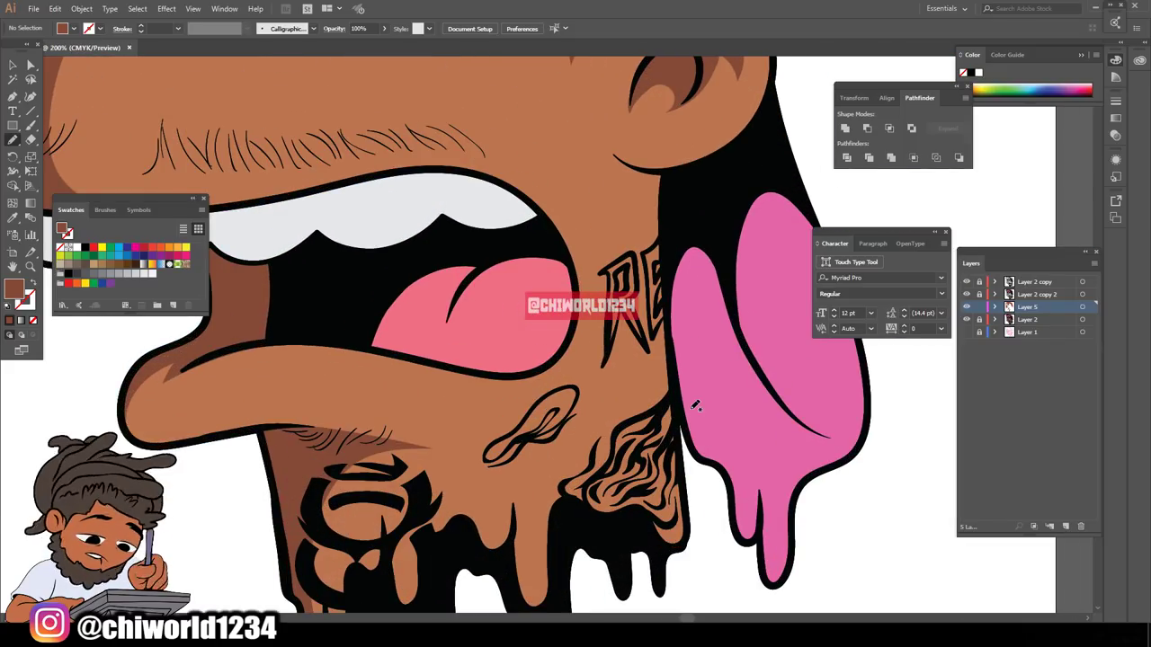
scroll(695, 406, "down", 1)
mouse_move(510, 412)
left_mouse_down()
mouse_move(620, 361)
mouse_move(628, 195)
mouse_move(612, 120)
mouse_move(703, 127)
mouse_move(672, 283)
mouse_move(685, 512)
mouse_move(565, 500)
mouse_move(538, 580)
mouse_move(488, 524)
mouse_move(503, 464)
mouse_move(474, 409)
mouse_move(505, 412)
left_mouse_up()
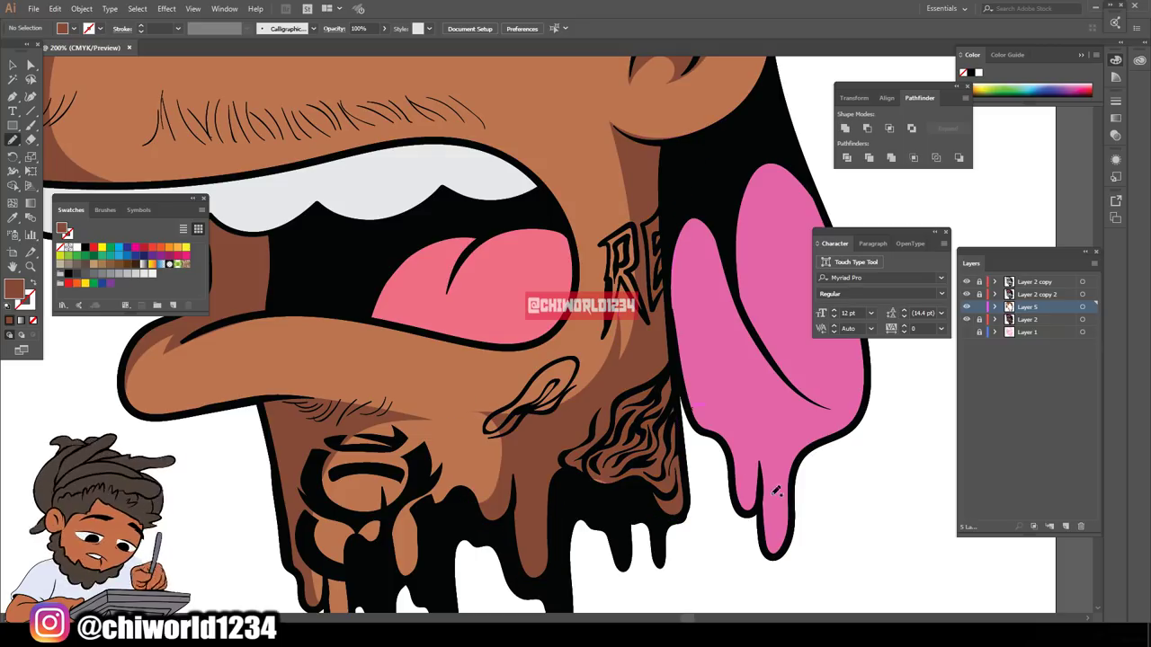
scroll(775, 490, "down", 2)
scroll(627, 477, "down", 3)
scroll(640, 493, "up", 2)
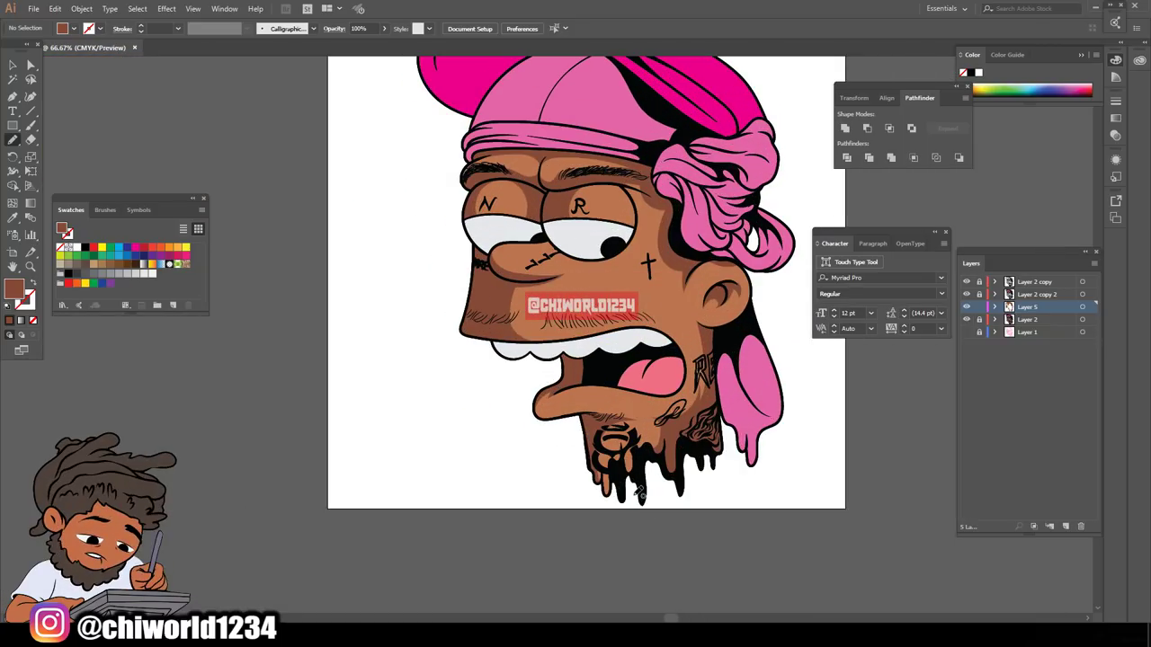
scroll(639, 481, "up", 2)
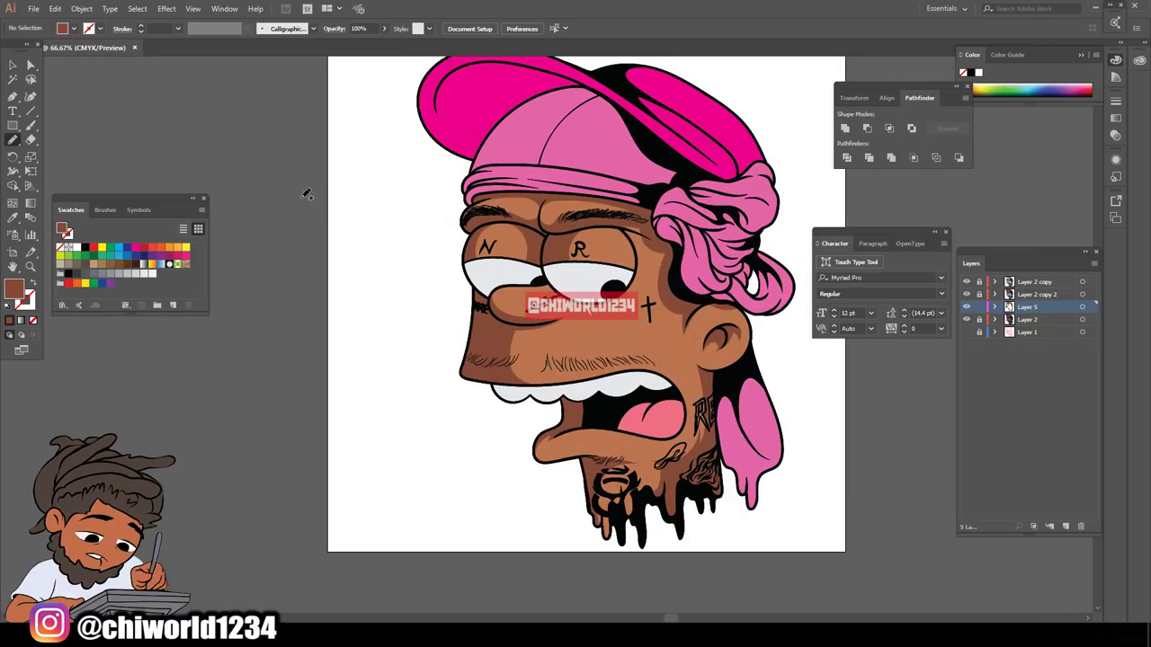
- Select all the brown skin-shading shapes, expand them and combine them with the Pathfinder Merge operation
left_click(11, 65)
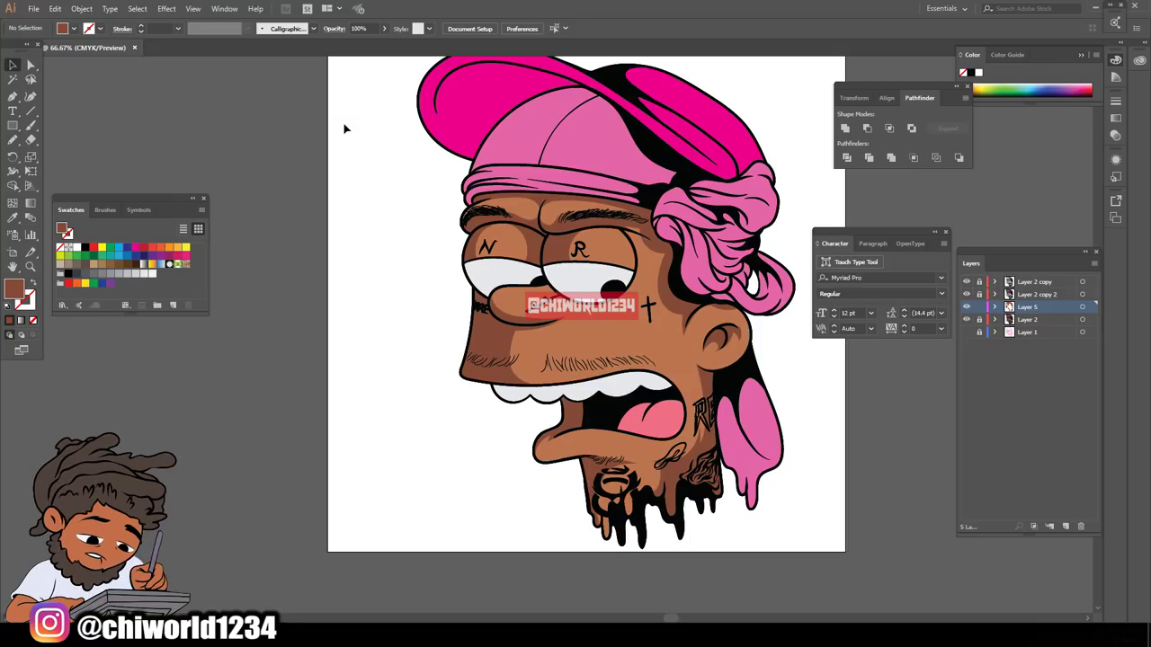
left_click_drag(344, 128, 863, 580)
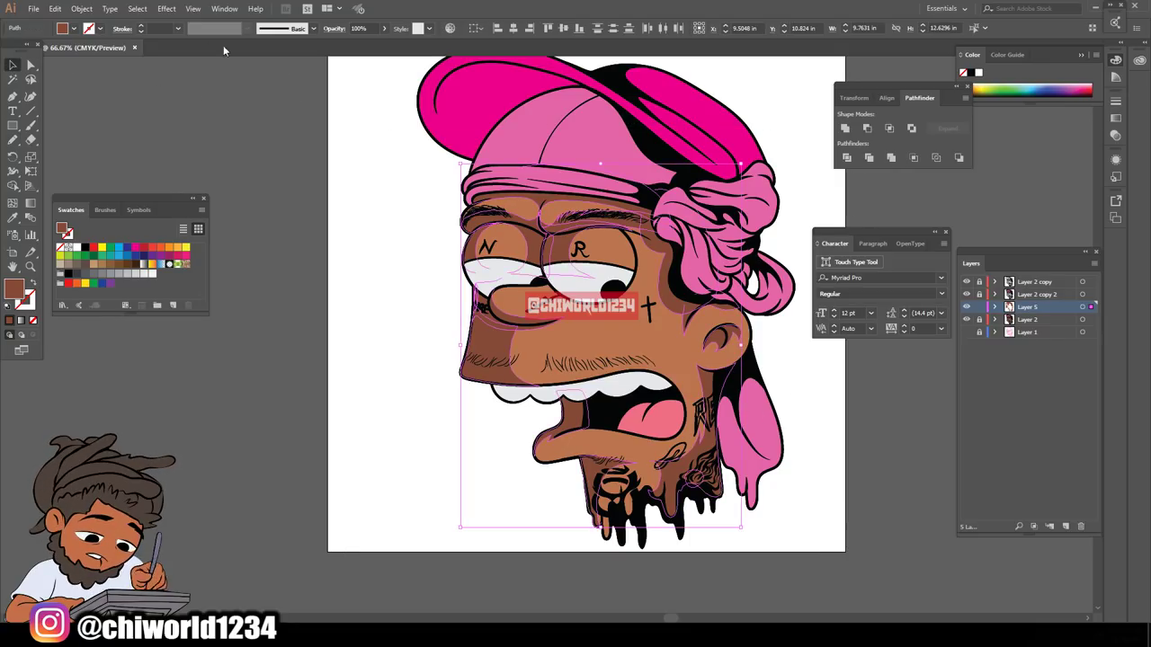
left_click(82, 8)
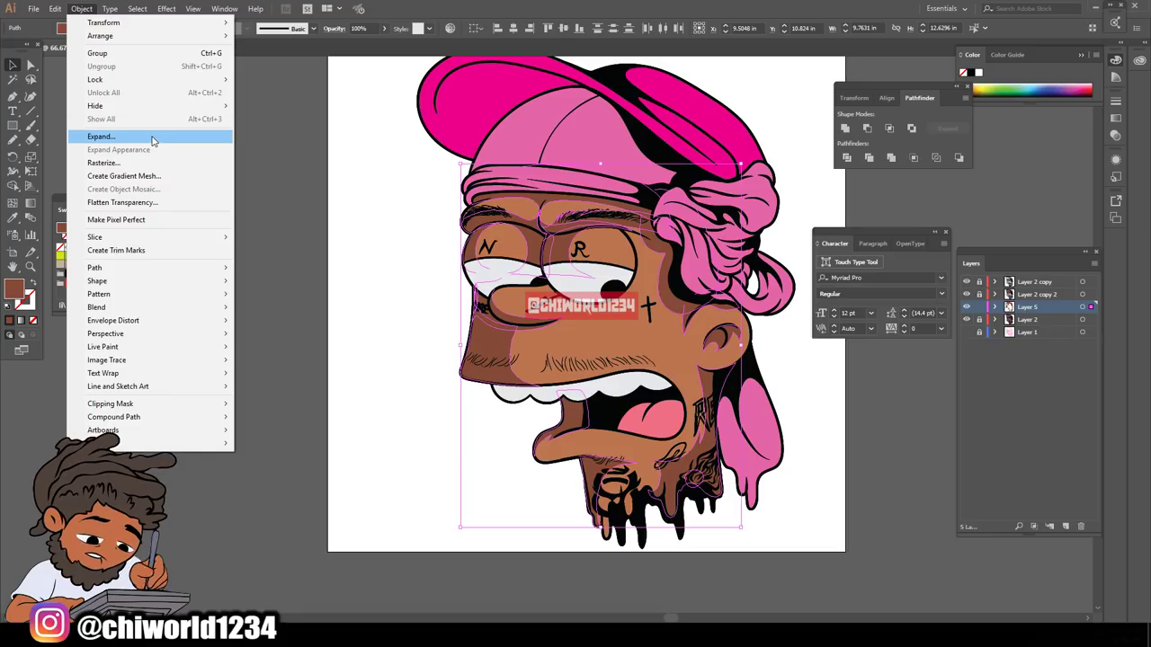
left_click(152, 139)
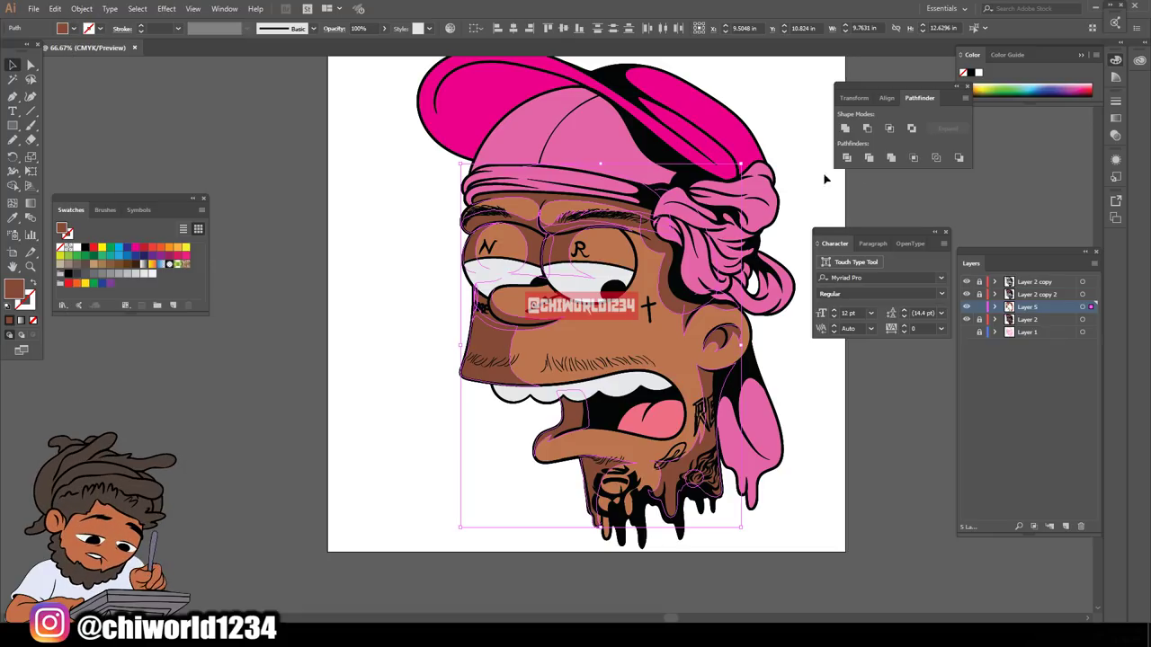
left_click(892, 159)
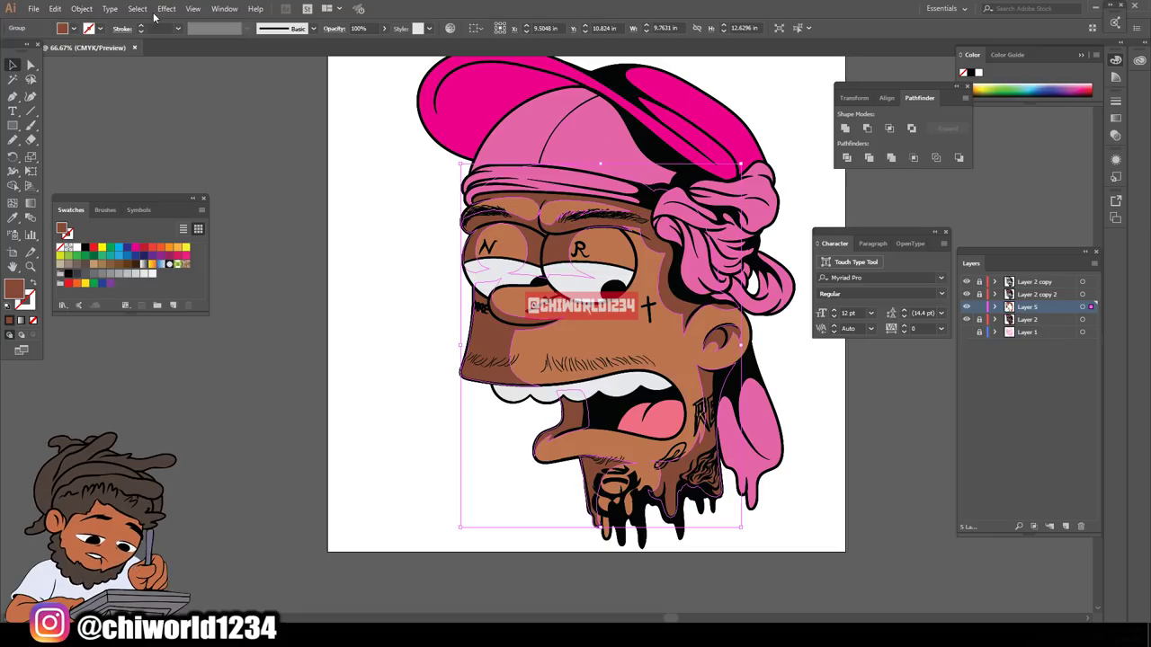
- Adjust the color balance of the merged skin shading to Magenta 14%, Yellow -1% and Black 7%, with Preview enabled
left_click(54, 9)
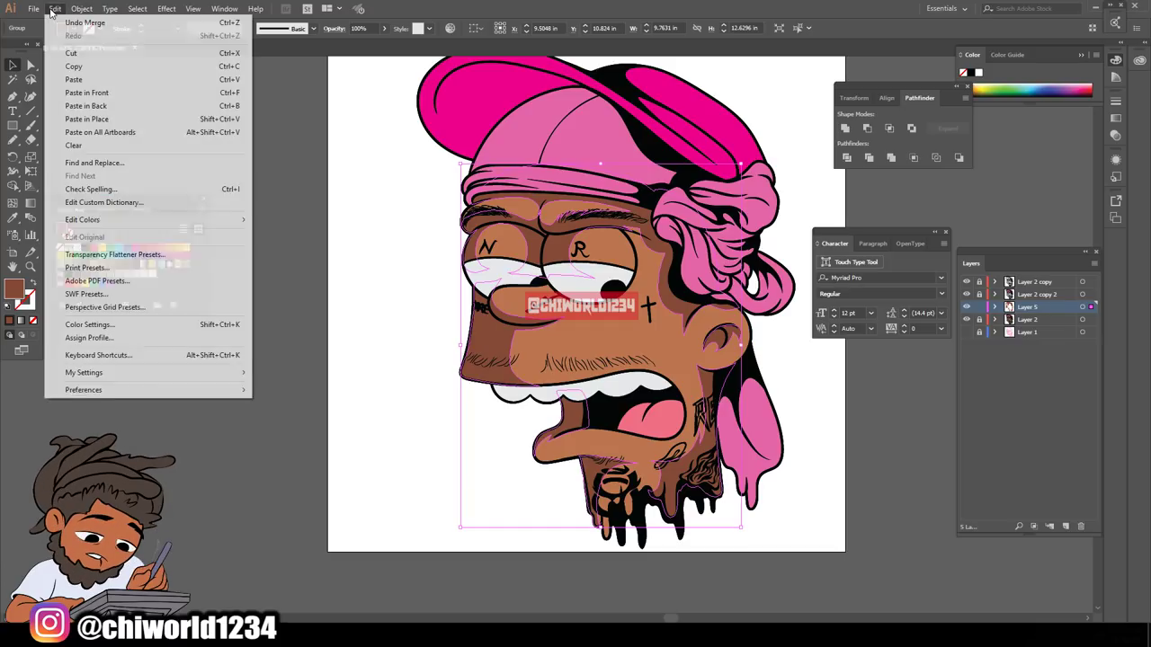
mouse_move(186, 223)
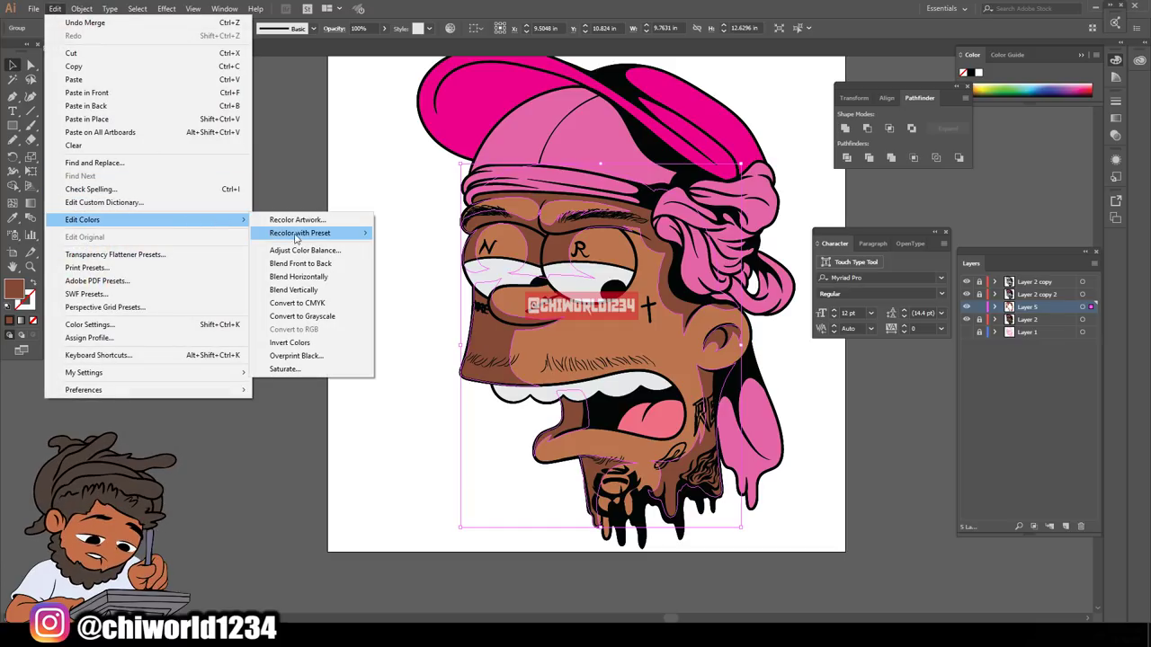
mouse_move(308, 237)
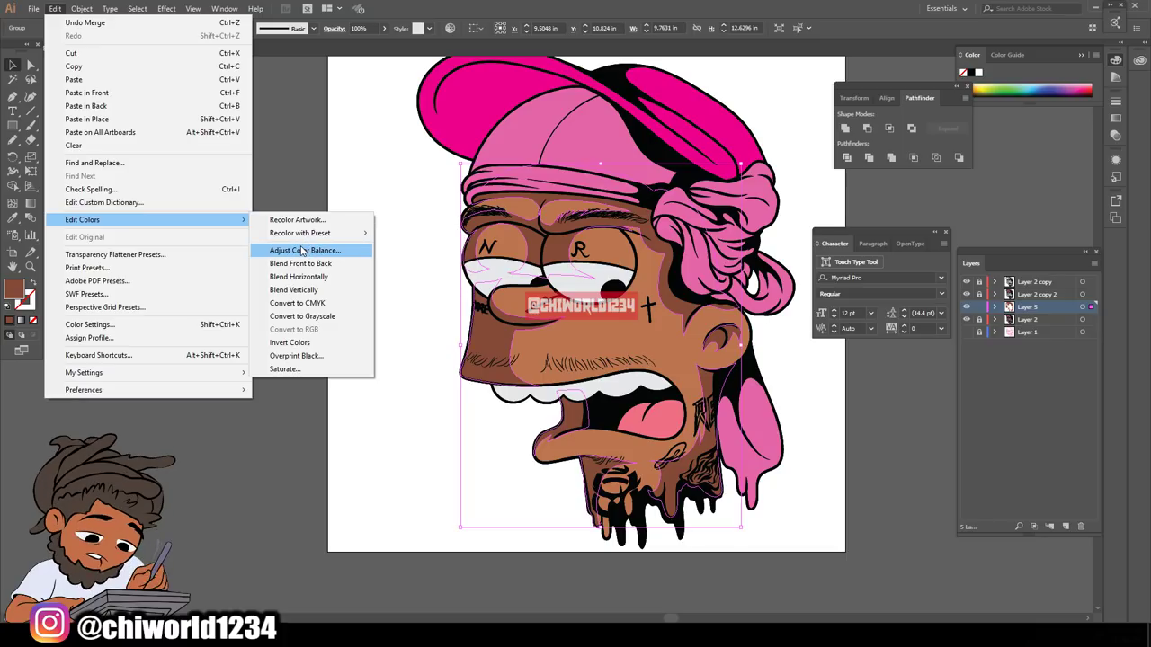
left_click(301, 251)
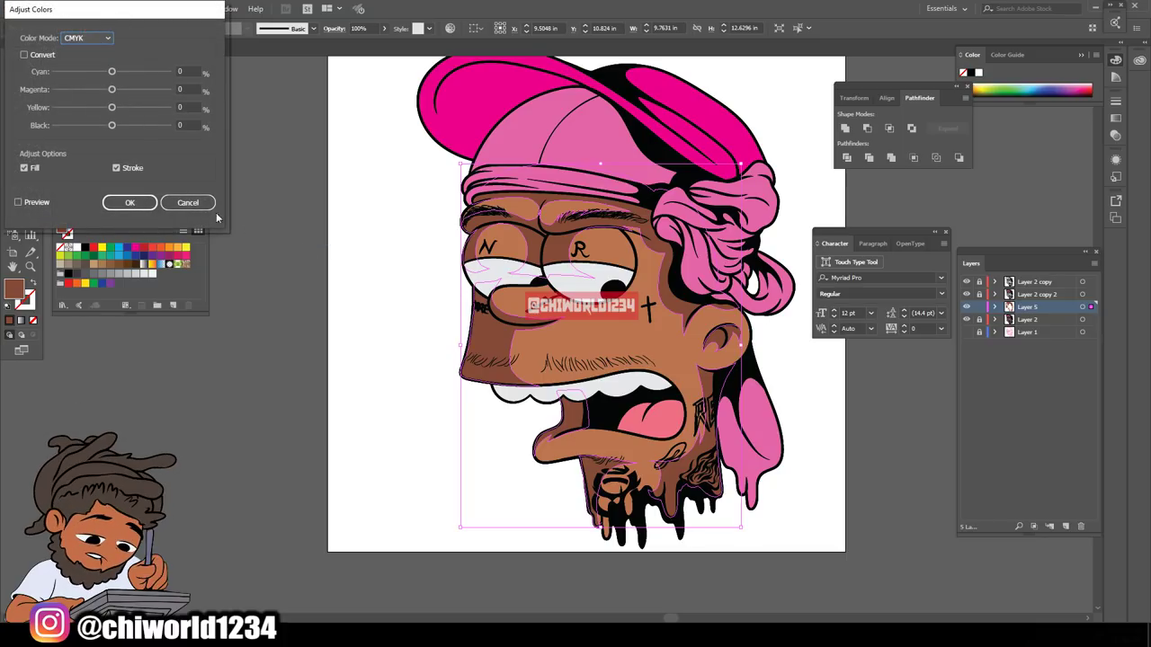
left_click(25, 205)
left_click(111, 127)
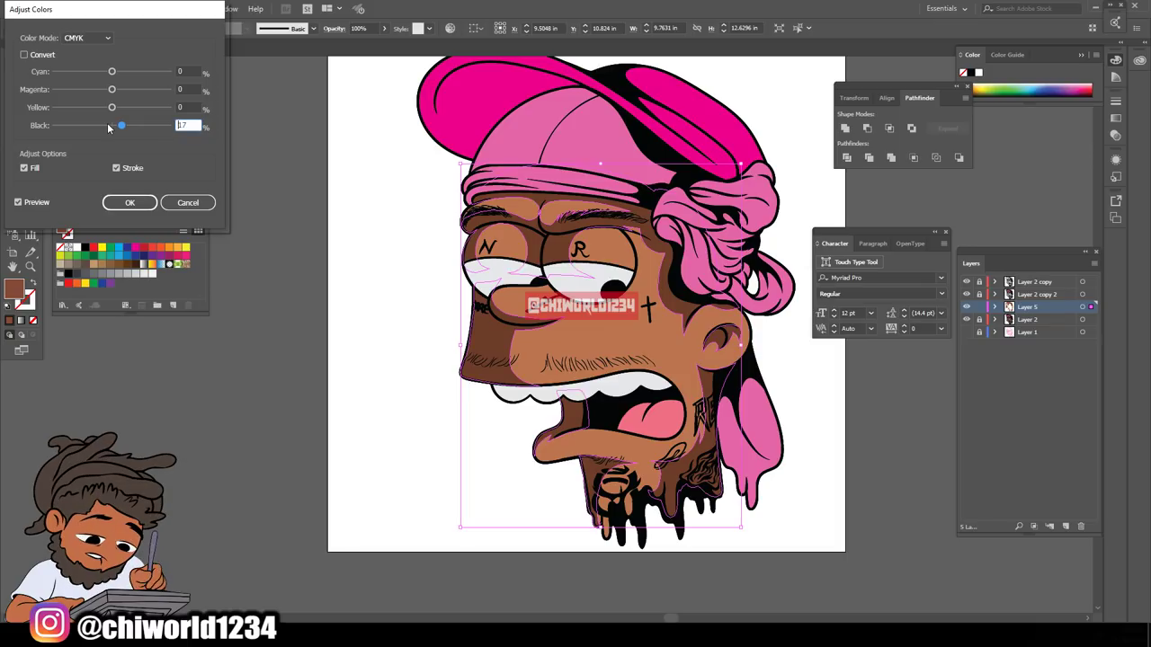
left_click_drag(111, 107, 109, 109)
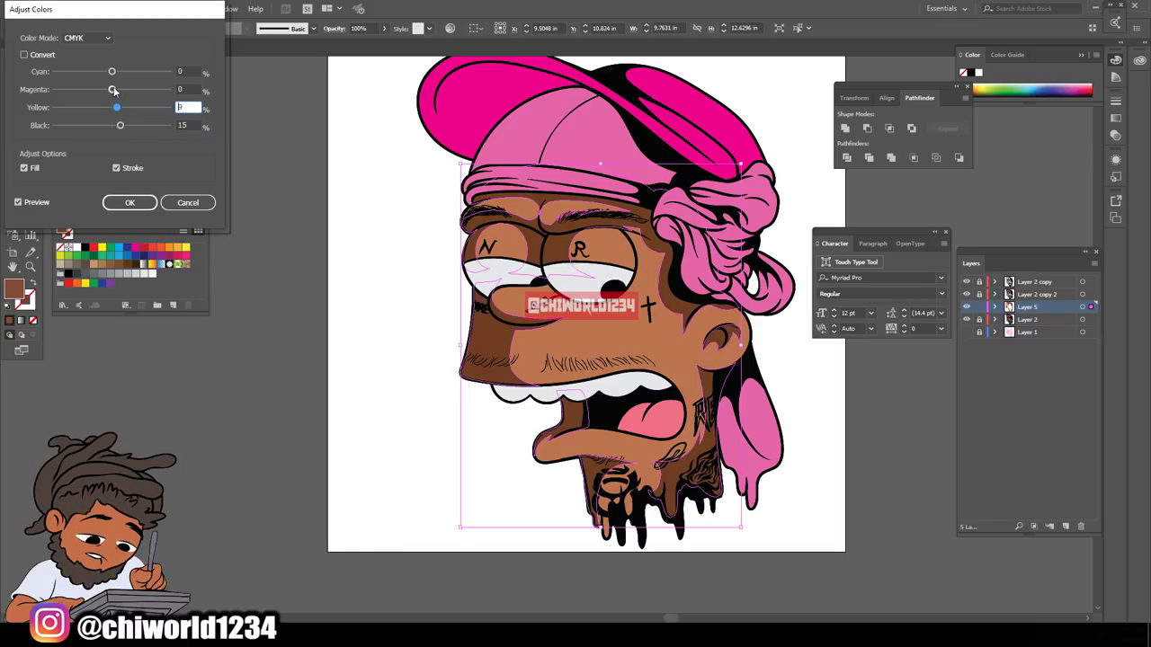
left_click(113, 91)
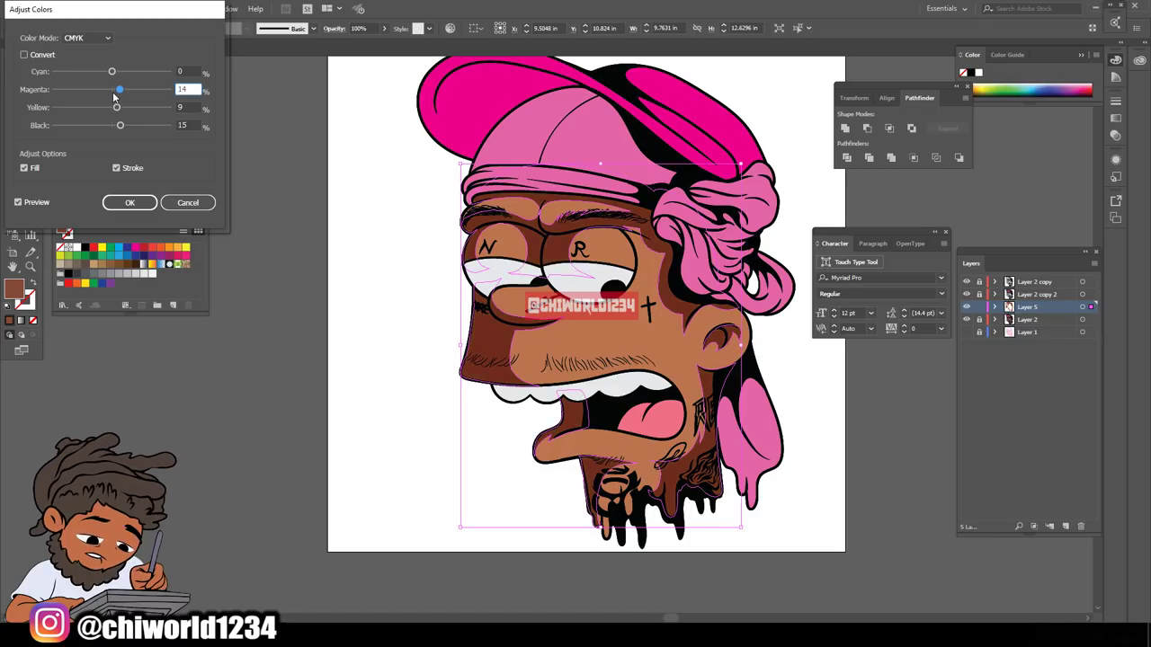
left_click(115, 107)
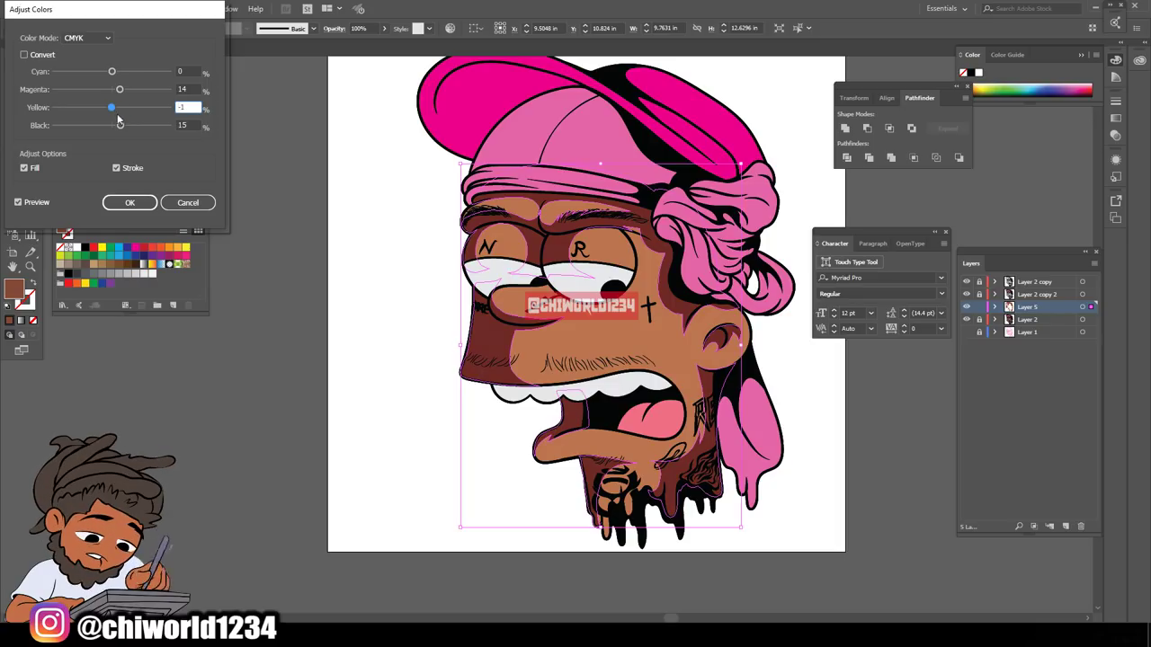
left_click(122, 128)
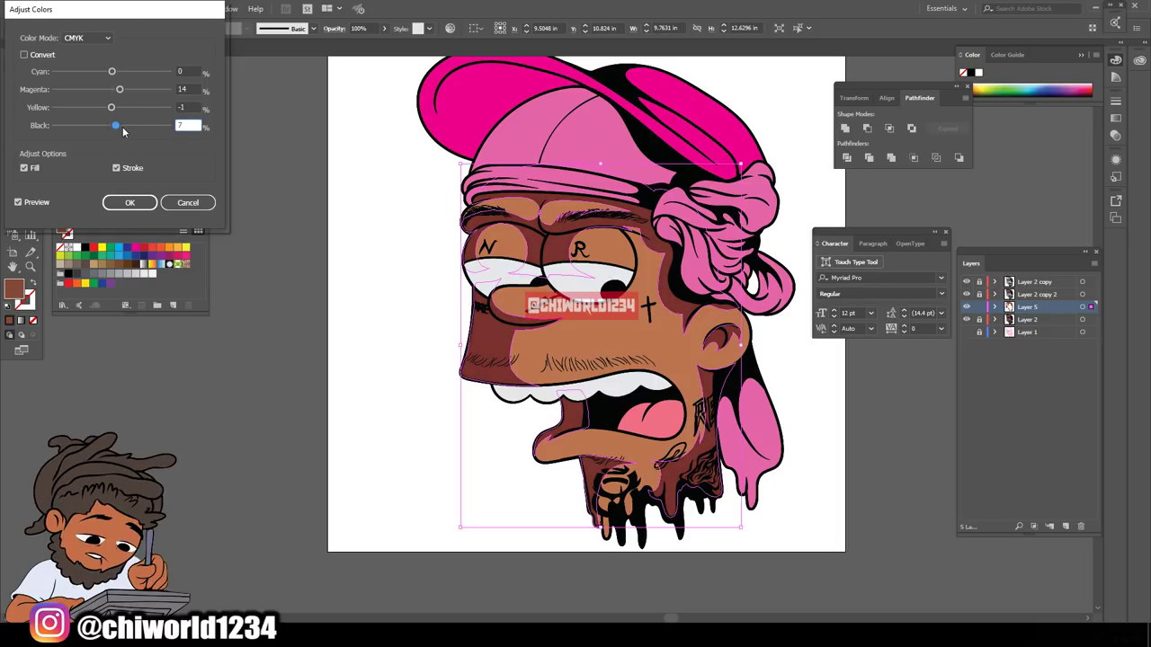
left_click(130, 203)
left_click(249, 394)
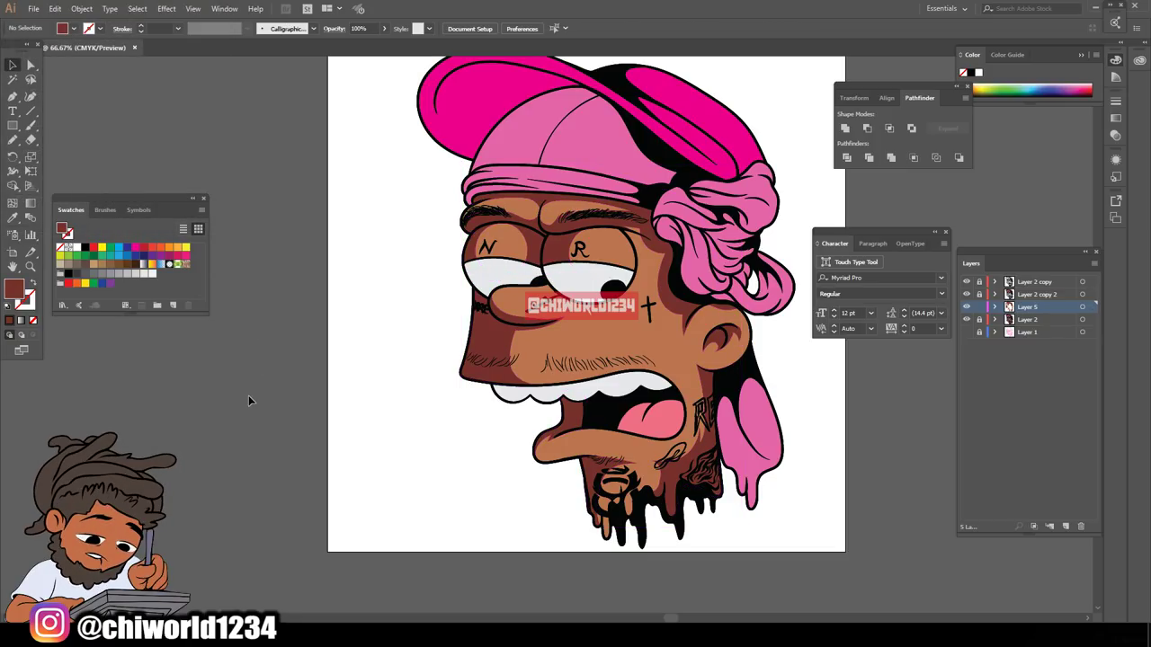
- Add a new layer and place it between the dark shading layer and the base color layer
key("ctrl+minus")
key("ctrl+minus")
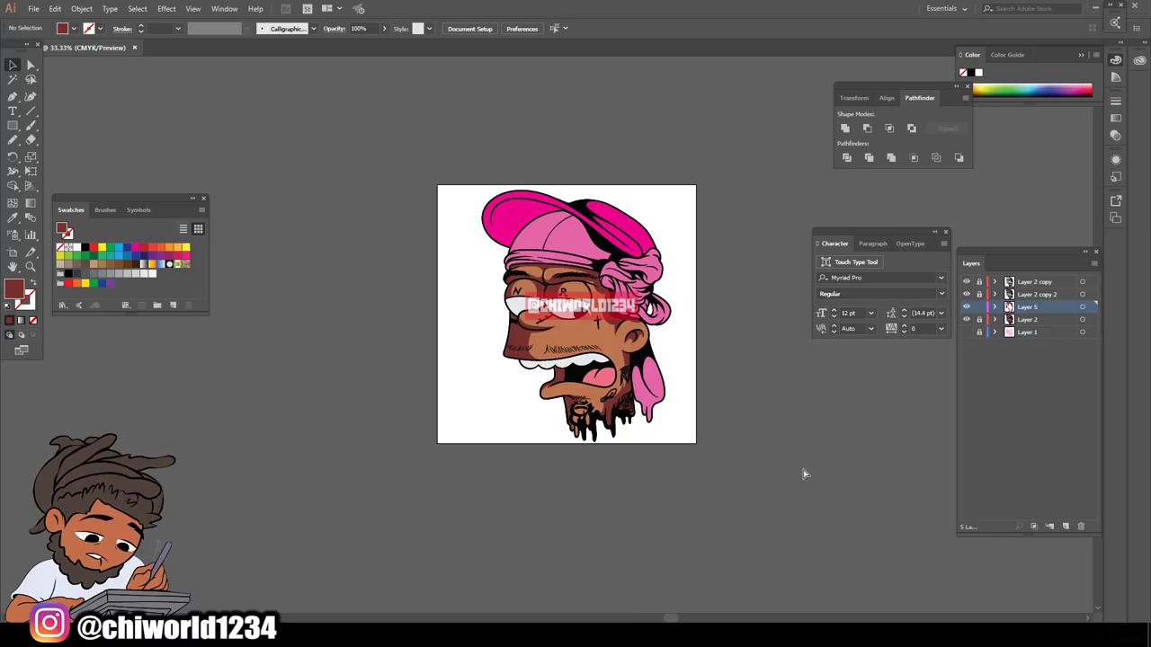
key("ctrl+plus")
key("ctrl+plus")
key("ctrl+plus")
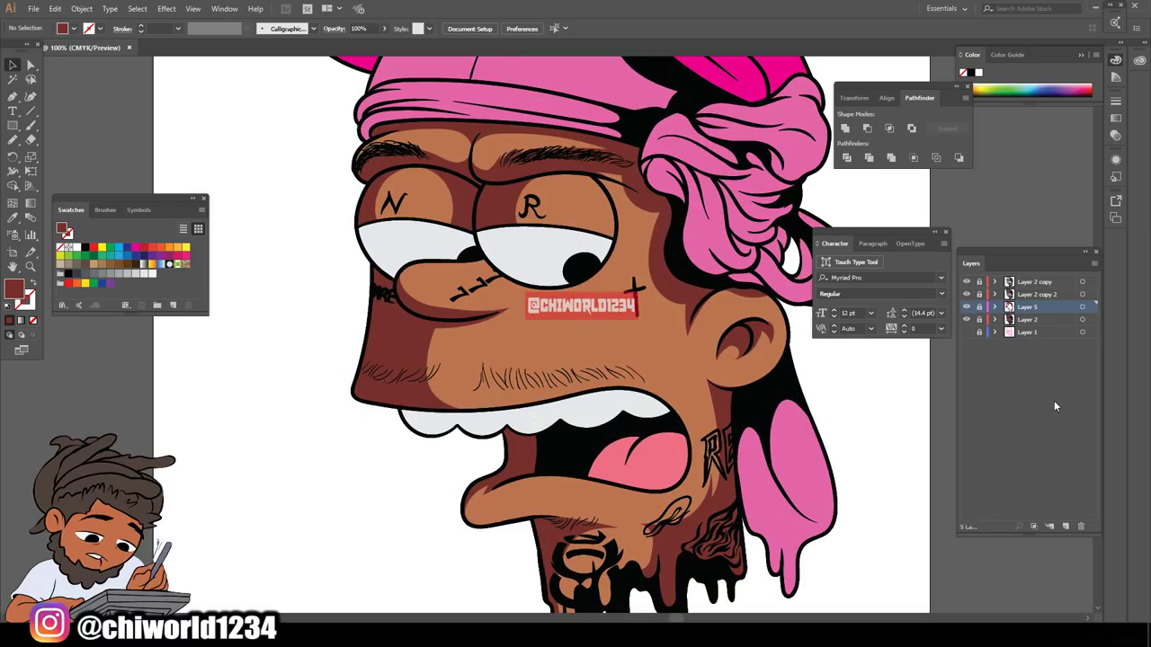
left_click(1064, 526)
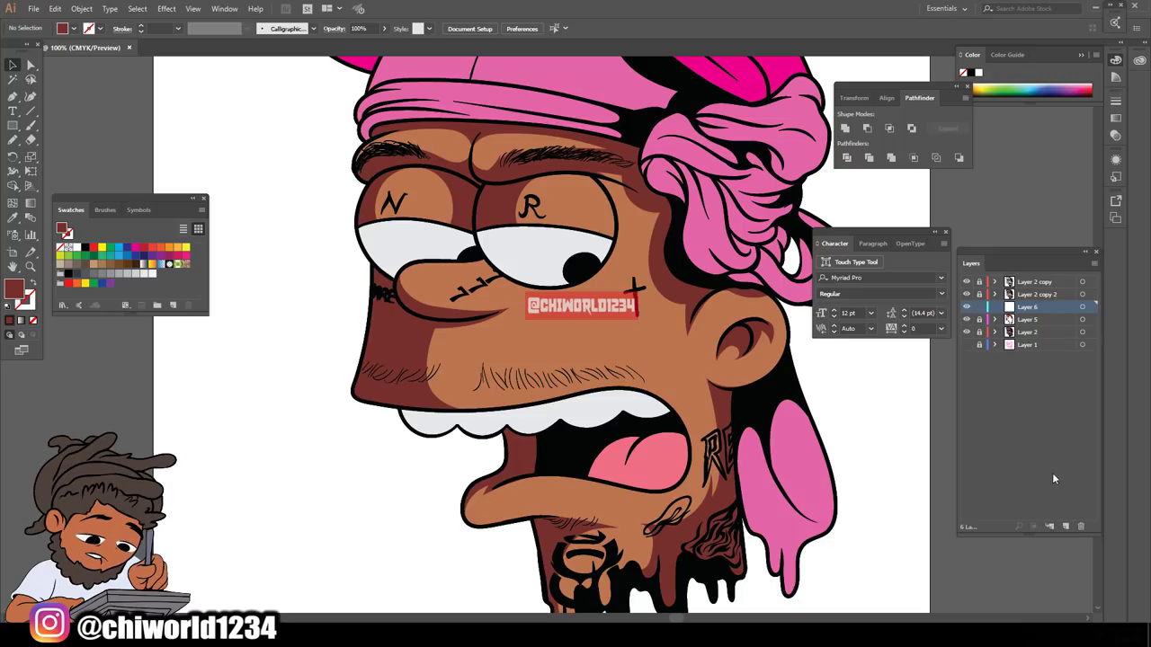
left_click_drag(1031, 330, 1032, 328)
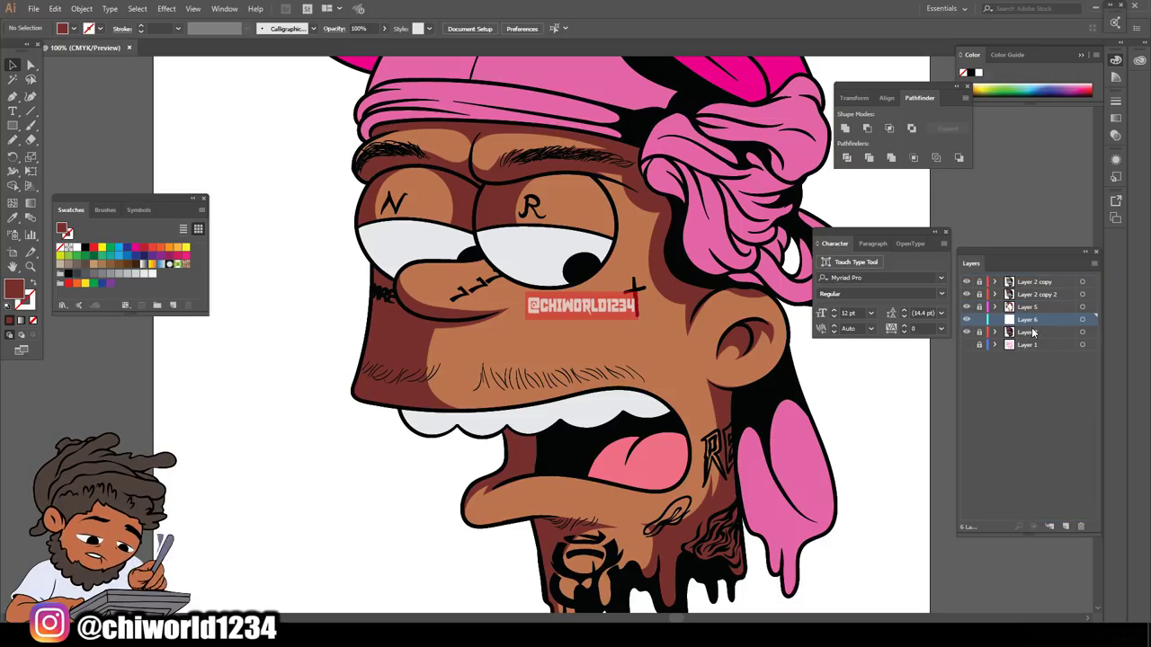
- Sample the base skin color and darken it to the mid-tone brown AA674D as the fill
left_click(13, 217)
left_click(481, 329)
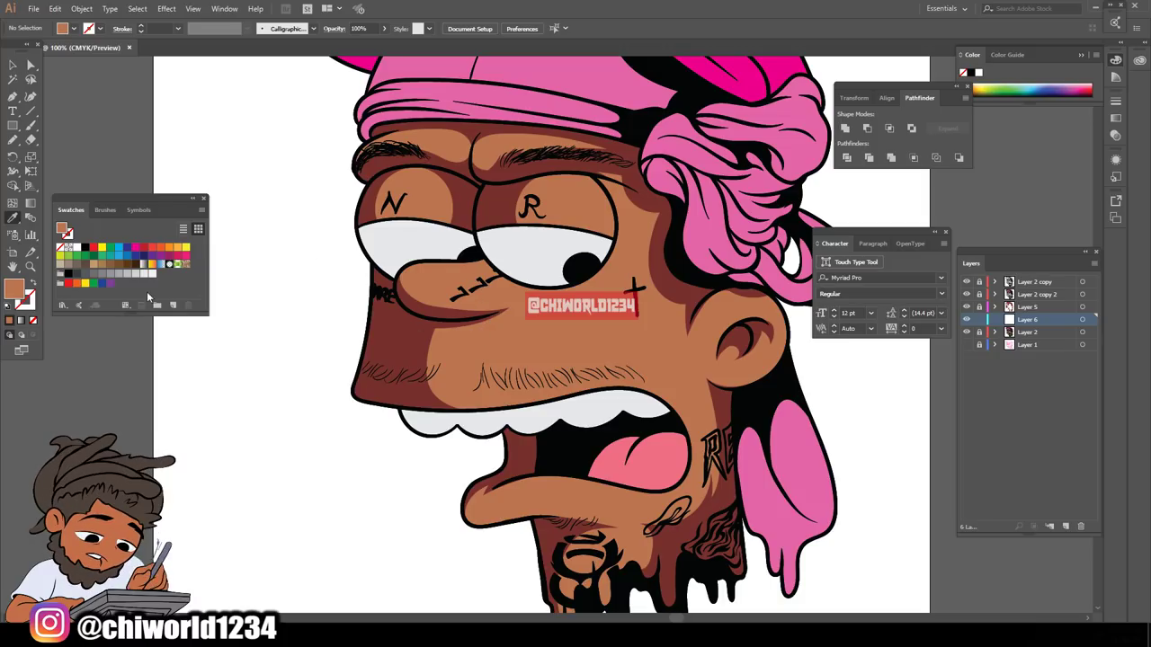
double_click(16, 288)
left_click(760, 465)
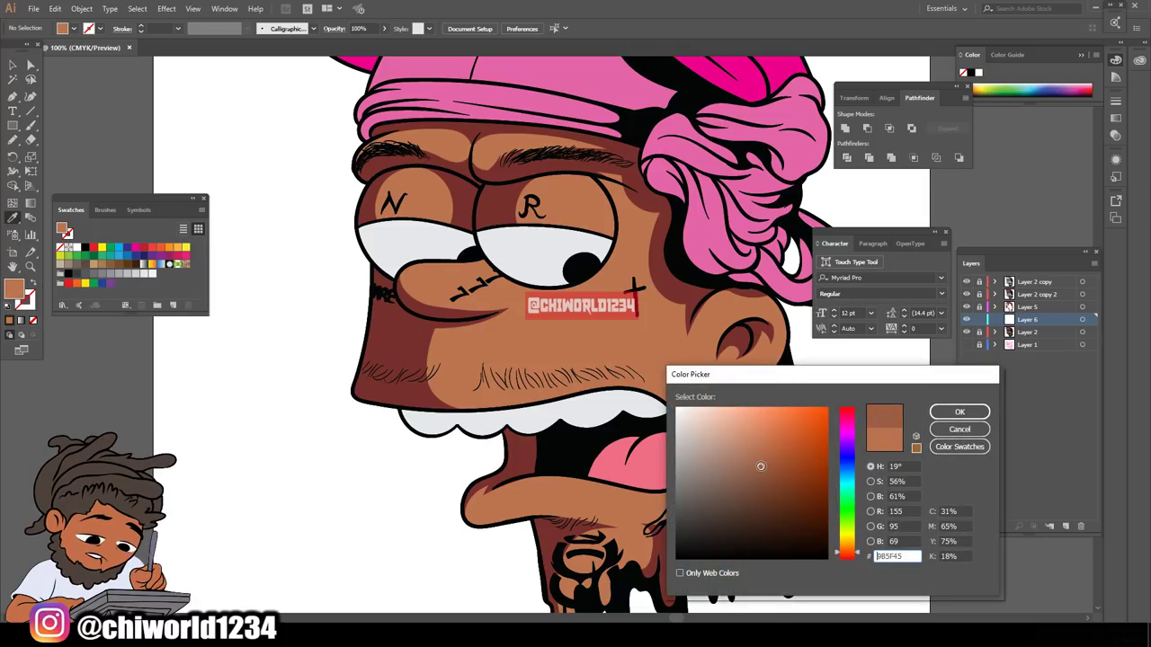
left_click_drag(848, 556, 846, 556)
left_click_drag(760, 462, 763, 454)
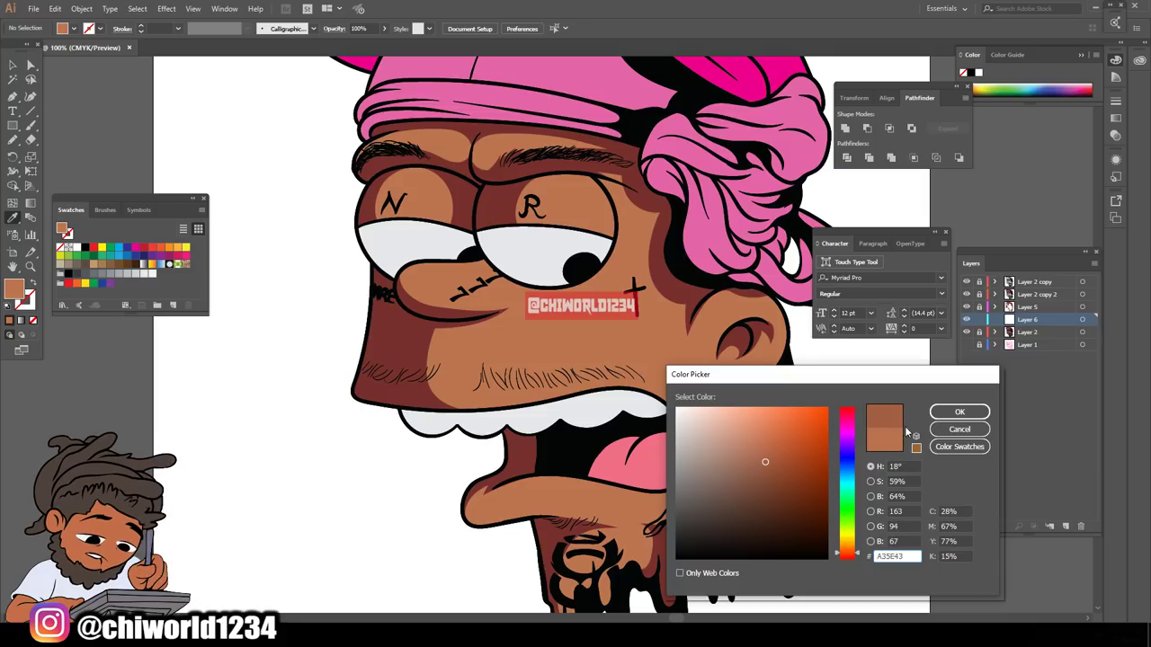
left_click(759, 457)
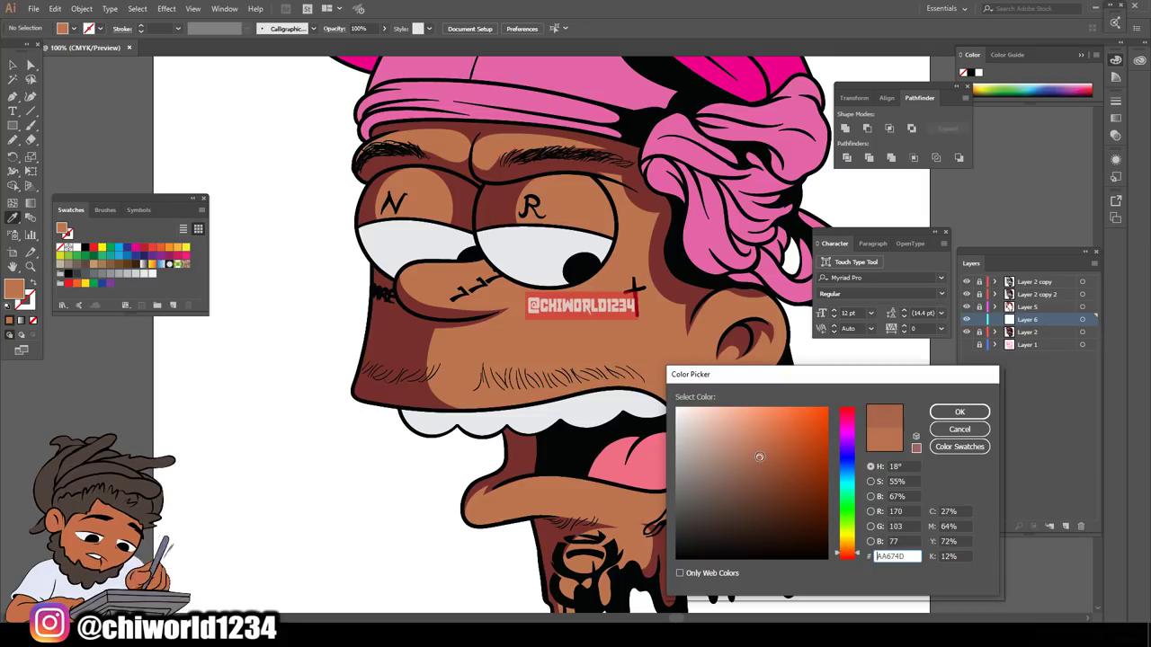
left_click(959, 412)
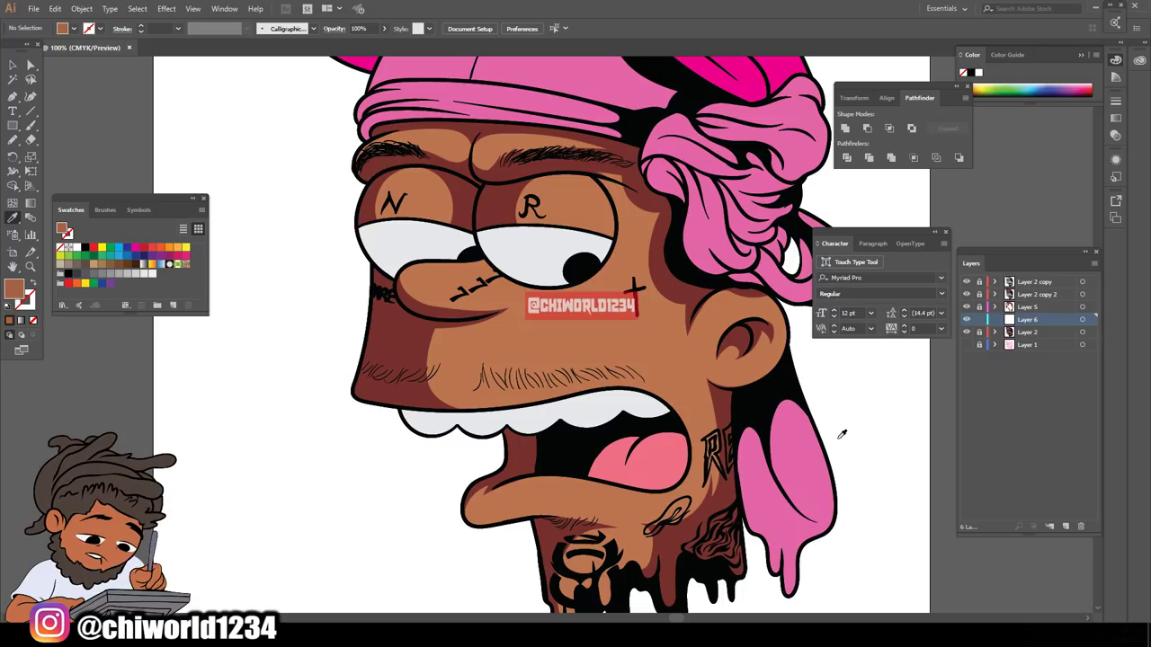
- Draw a mid-tone shape with the Pencil tool on the neck beneath the lower lip, across the chin tattoo and drips
left_click(12, 142)
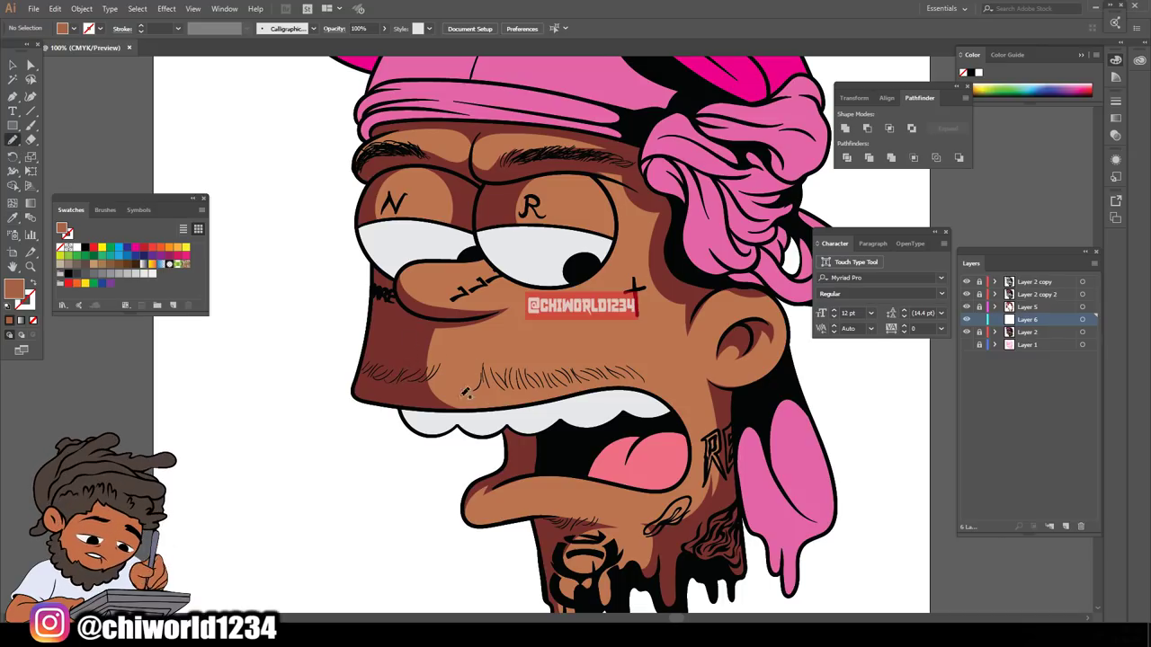
scroll(580, 481, "down", 4)
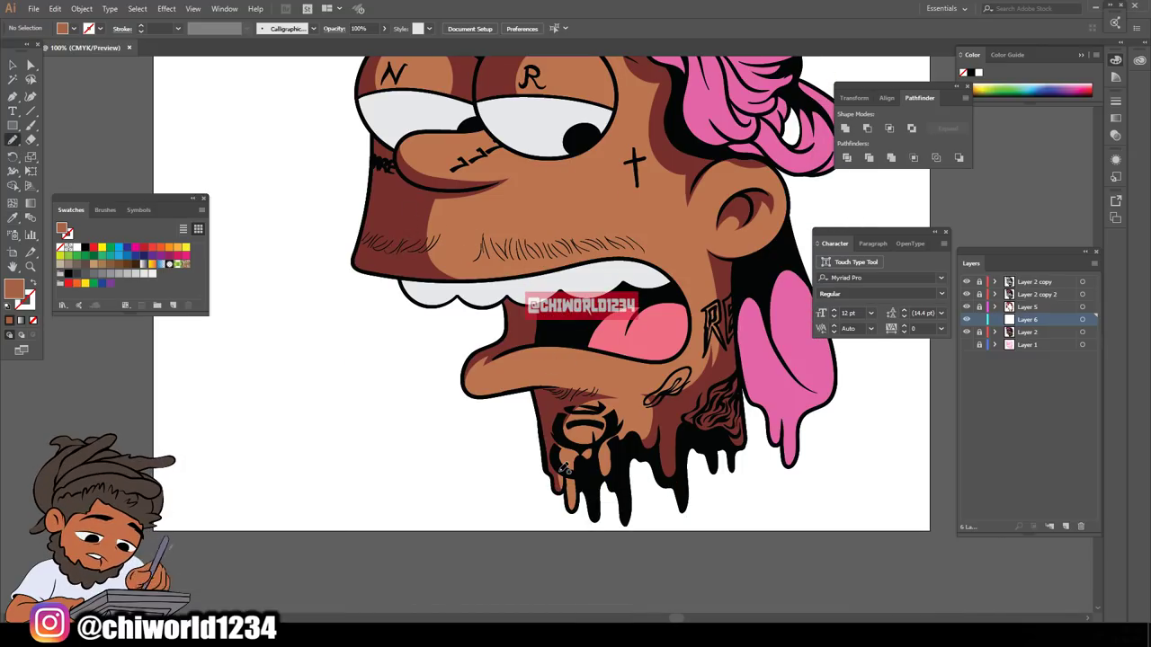
key("ctrl+plus")
scroll(559, 475, "down", 4)
key("ctrl+plus")
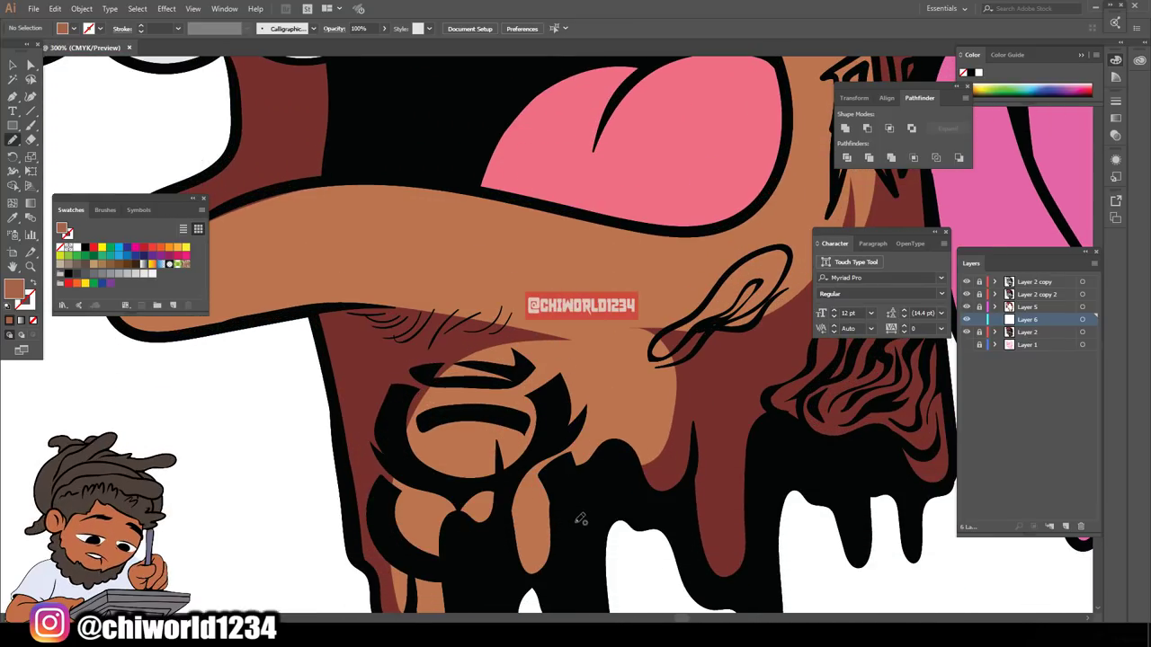
left_click_drag(585, 519, 562, 578)
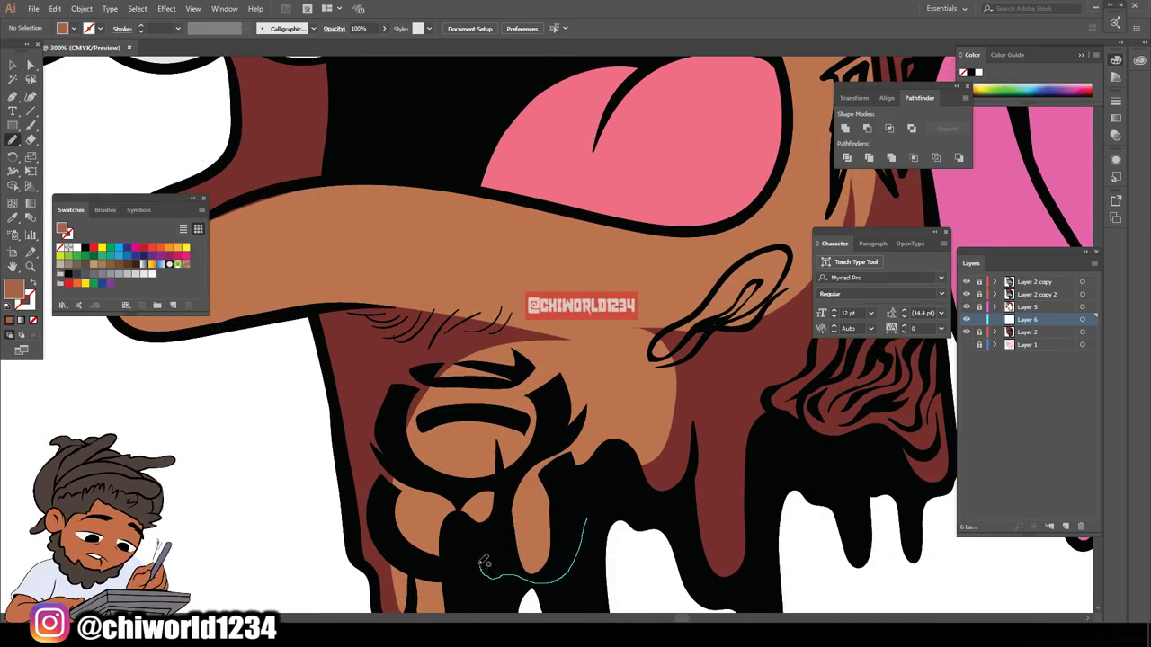
mouse_move(501, 497)
left_mouse_down()
mouse_move(530, 452)
mouse_move(544, 374)
left_mouse_up()
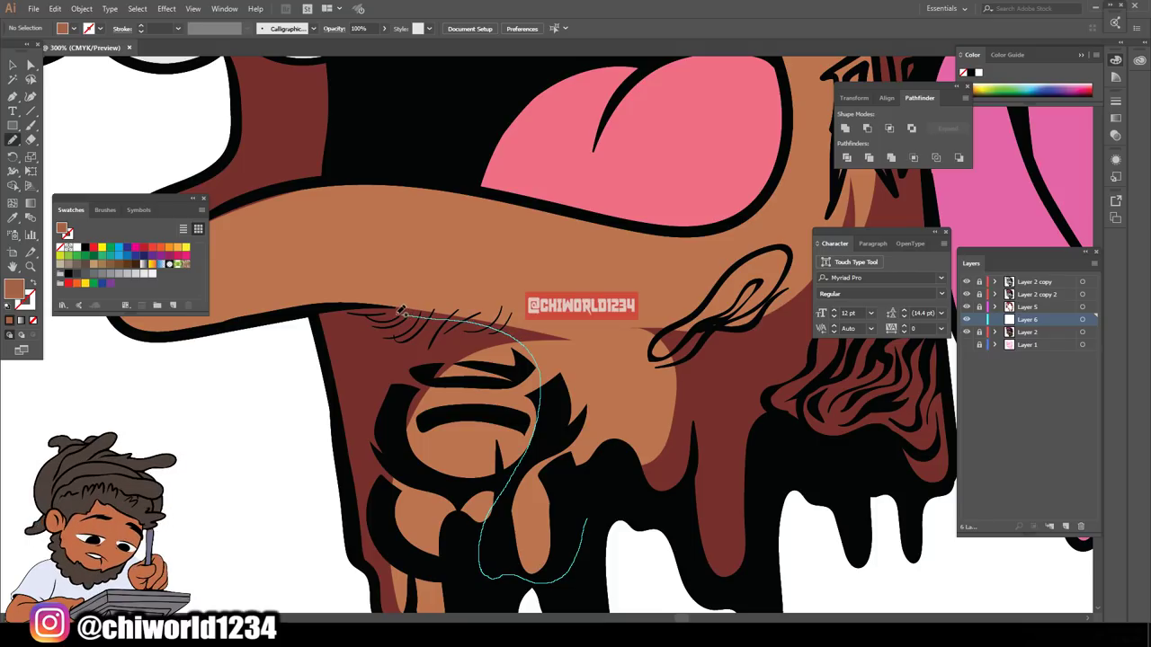
mouse_move(402, 312)
left_mouse_down()
mouse_move(338, 293)
mouse_move(607, 506)
mouse_move(589, 519)
left_mouse_up()
key("ctrl+minus")
key("ctrl+minus")
key("ctrl+minus")
key("ctrl+minus")
key("ctrl+minus")
scroll(675, 455, "up", 2)
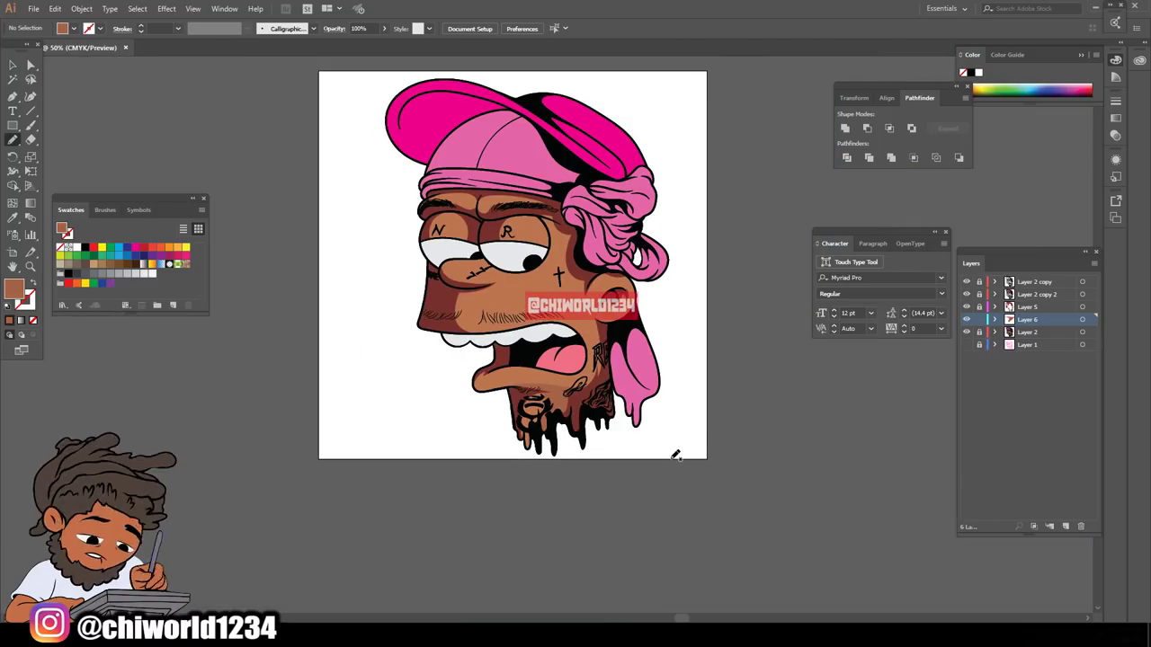
- Draw mid-tone shading on the cheek and jaw in front of the ear and around the ear's inner folds
key("ctrl+plus")
key("ctrl+plus")
key("ctrl+plus")
mouse_move(530, 493)
left_mouse_down()
mouse_move(634, 342)
mouse_move(486, 259)
mouse_move(530, 130)
mouse_move(477, 112)
mouse_move(646, 295)
mouse_move(528, 495)
left_mouse_up()
key("ctrl+minus")
key("ctrl+minus")
key("ctrl+plus")
key("ctrl+plus")
key("ctrl+plus")
key("ctrl+plus")
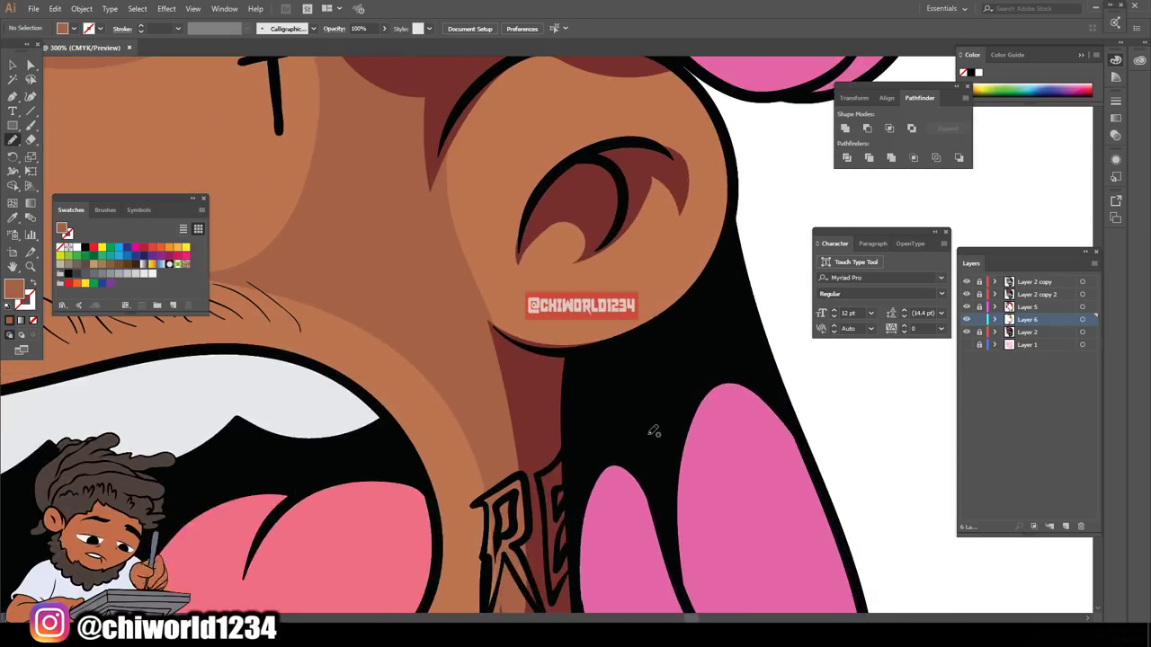
scroll(653, 432, "up", 2)
mouse_move(585, 431)
left_mouse_down()
mouse_move(560, 351)
mouse_move(608, 357)
mouse_move(702, 237)
mouse_move(576, 213)
mouse_move(495, 115)
left_mouse_up()
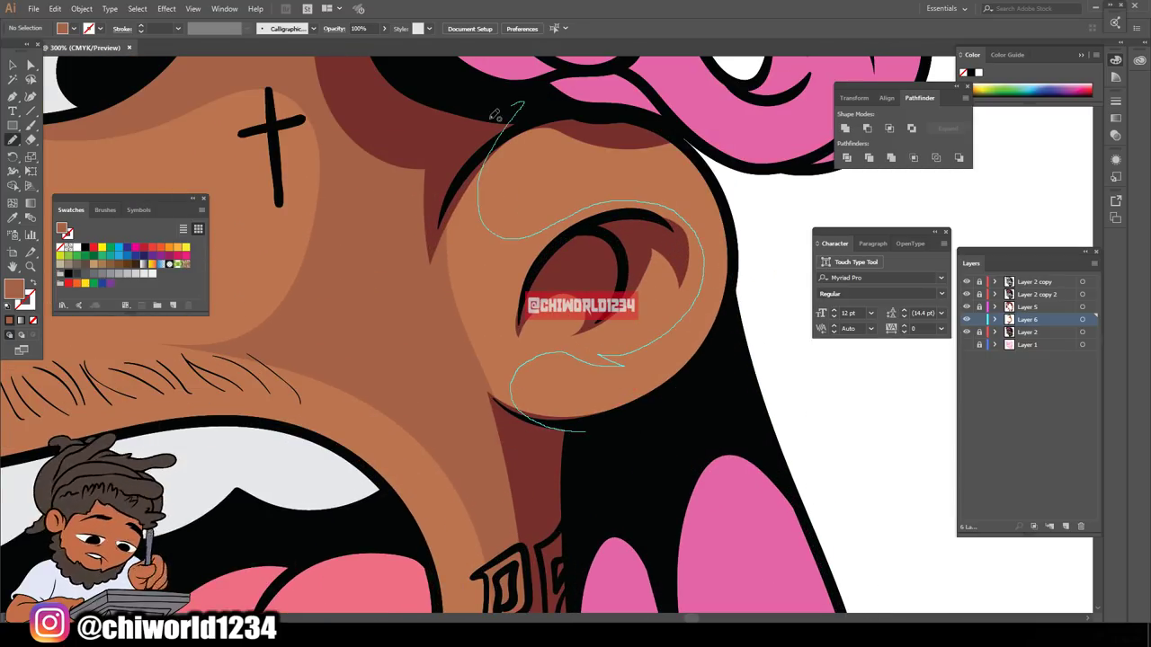
- Draw a mid-tone shape from the jaw up around the cross tattoo and along the underside of the eye
key("ctrl+minus")
key("ctrl+minus")
scroll(518, 354, "up", 3)
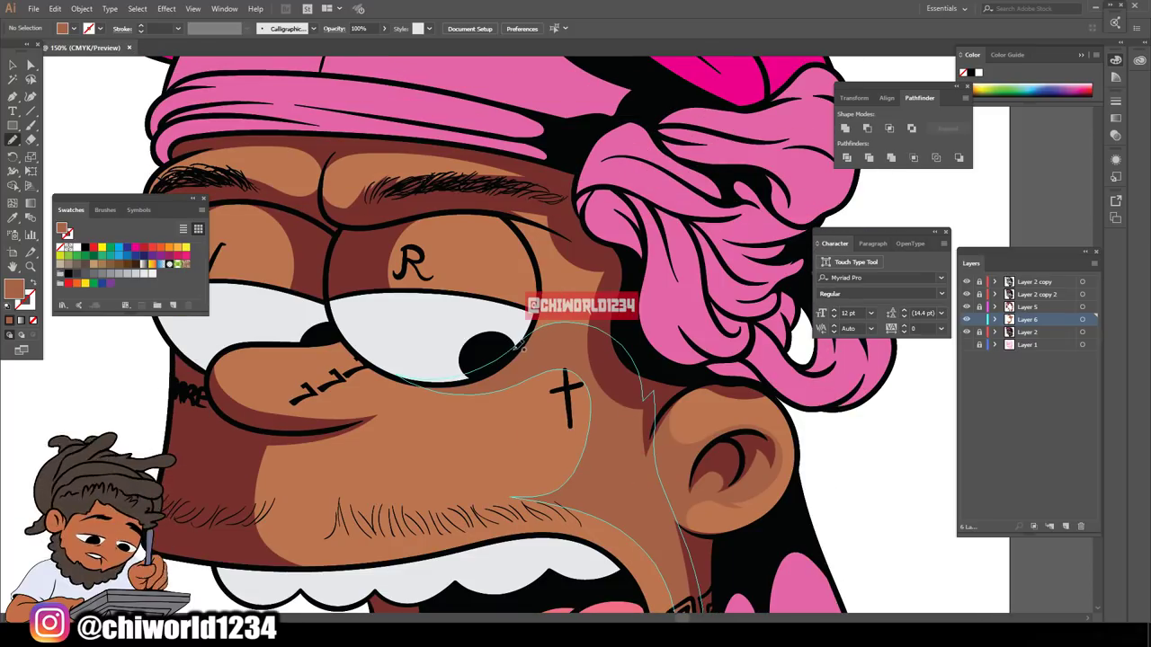
left_click_drag(494, 257, 575, 297)
key("ctrl+minus")
key("ctrl+minus")
key("ctrl+minus")
key("ctrl+minus")
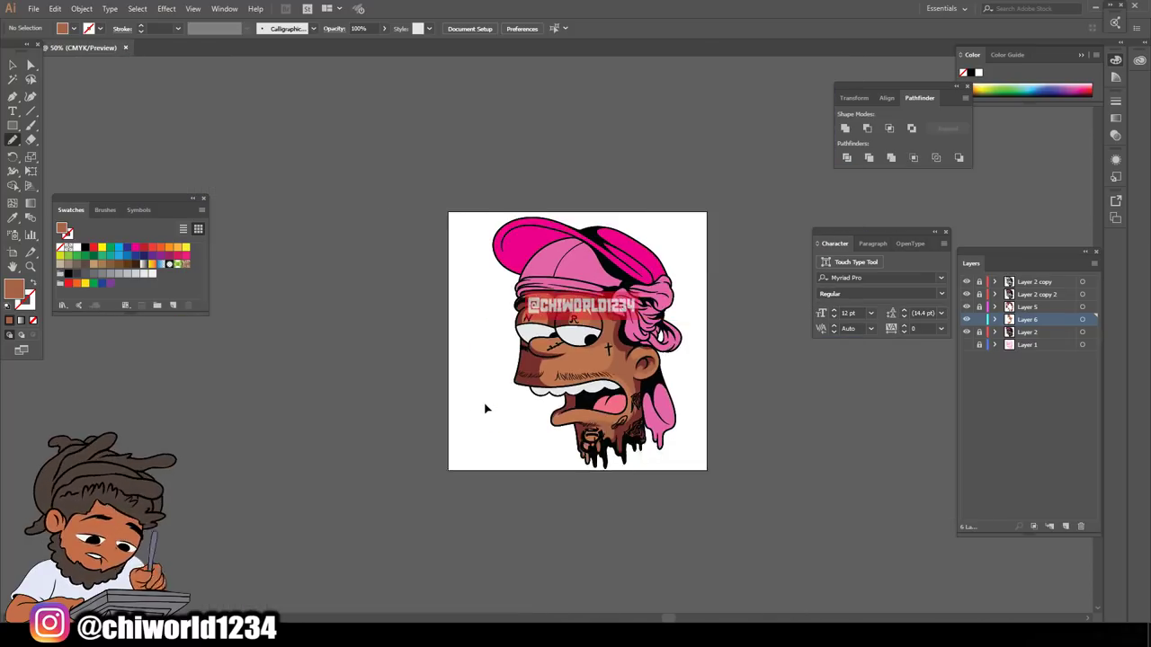
- Draw mid-tone shading beside the dark shadows on the muzzle and nose
key("ctrl+plus")
key("ctrl+plus")
key("ctrl+plus")
key("ctrl+plus")
key("ctrl+plus")
mouse_move(309, 378)
left_mouse_down()
mouse_move(296, 423)
mouse_move(320, 378)
mouse_move(470, 361)
mouse_move(586, 403)
mouse_move(589, 438)
mouse_move(460, 491)
mouse_move(298, 511)
left_mouse_up()
key("ctrl+0")
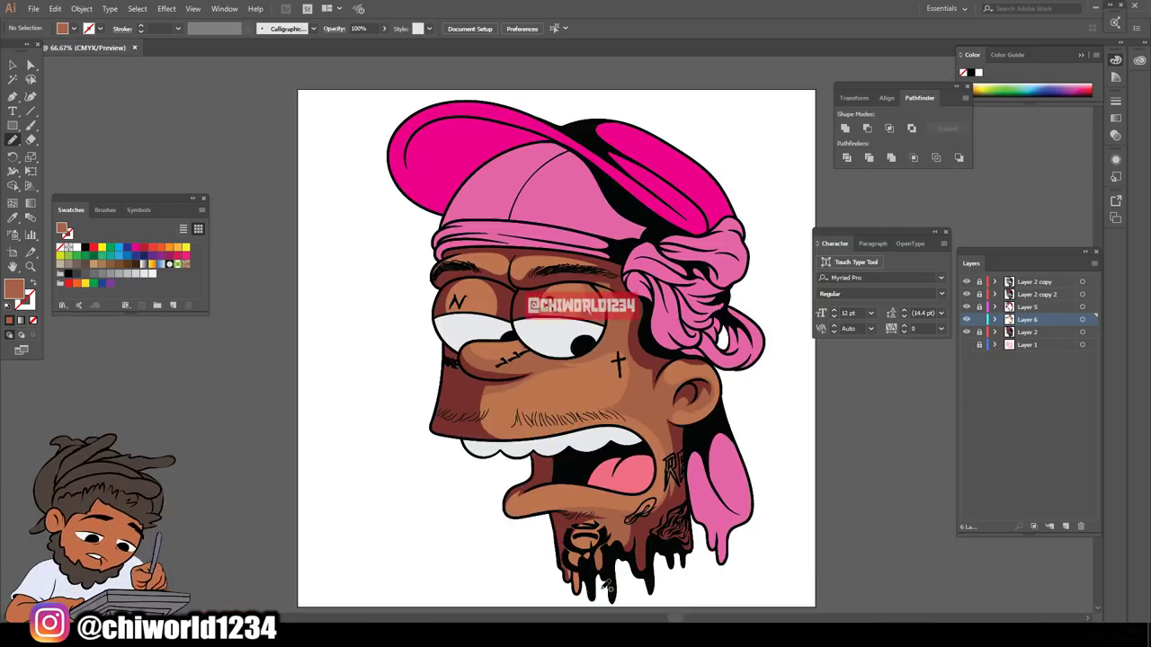
key("ctrl+plus")
key("ctrl+plus")
key("ctrl+plus")
key("ctrl+plus")
key("ctrl+plus")
mouse_move(315, 423)
left_mouse_down()
mouse_move(485, 477)
mouse_move(564, 465)
mouse_move(467, 407)
mouse_move(545, 257)
left_mouse_up()
key("ctrl+0")
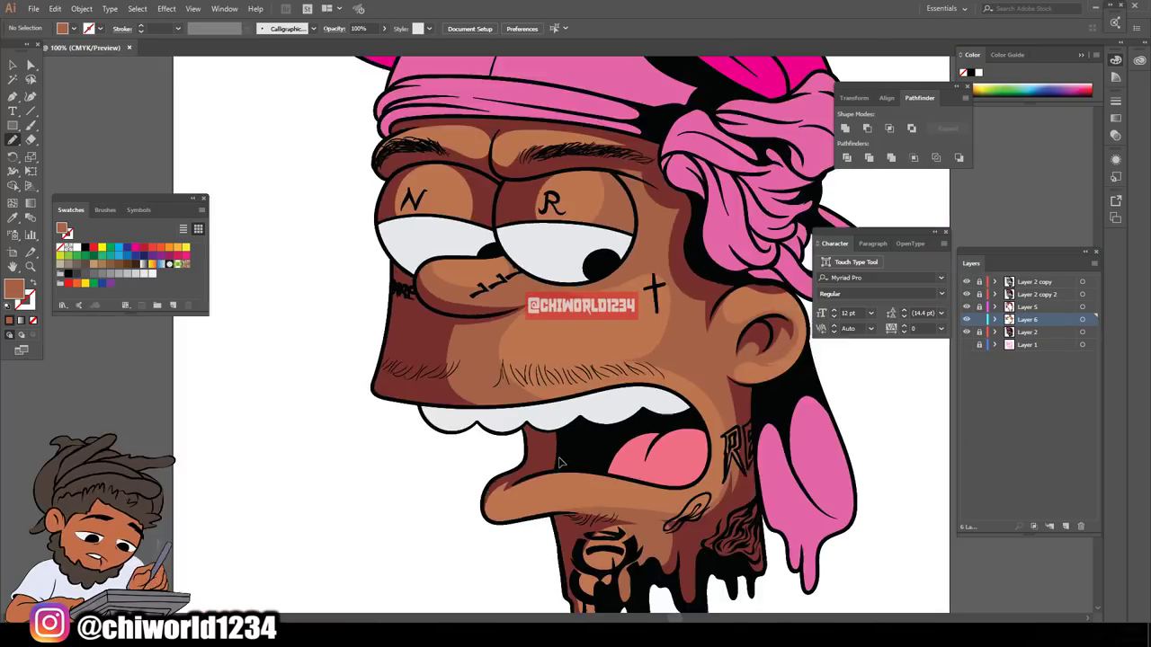
- Draw mid-tone shading along the dark shadows on the forehead, brows and eyelids
key("ctrl+plus")
key("ctrl+plus")
key("ctrl+plus")
key("ctrl+plus")
key("ctrl+plus")
mouse_move(300, 386)
left_mouse_down()
mouse_move(383, 396)
mouse_move(430, 250)
mouse_move(489, 381)
left_mouse_up()
mouse_move(372, 380)
left_mouse_down()
mouse_move(344, 280)
mouse_move(331, 368)
left_mouse_up()
mouse_move(311, 282)
left_mouse_down()
mouse_move(311, 232)
mouse_move(479, 224)
mouse_move(338, 255)
mouse_move(311, 283)
left_mouse_up()
mouse_move(791, 243)
left_mouse_down()
mouse_move(618, 201)
mouse_move(788, 241)
left_mouse_up()
key("ctrl+minus")
key("ctrl+minus")
key("ctrl+minus")
key("ctrl+0")
scroll(557, 428, "up", 6)
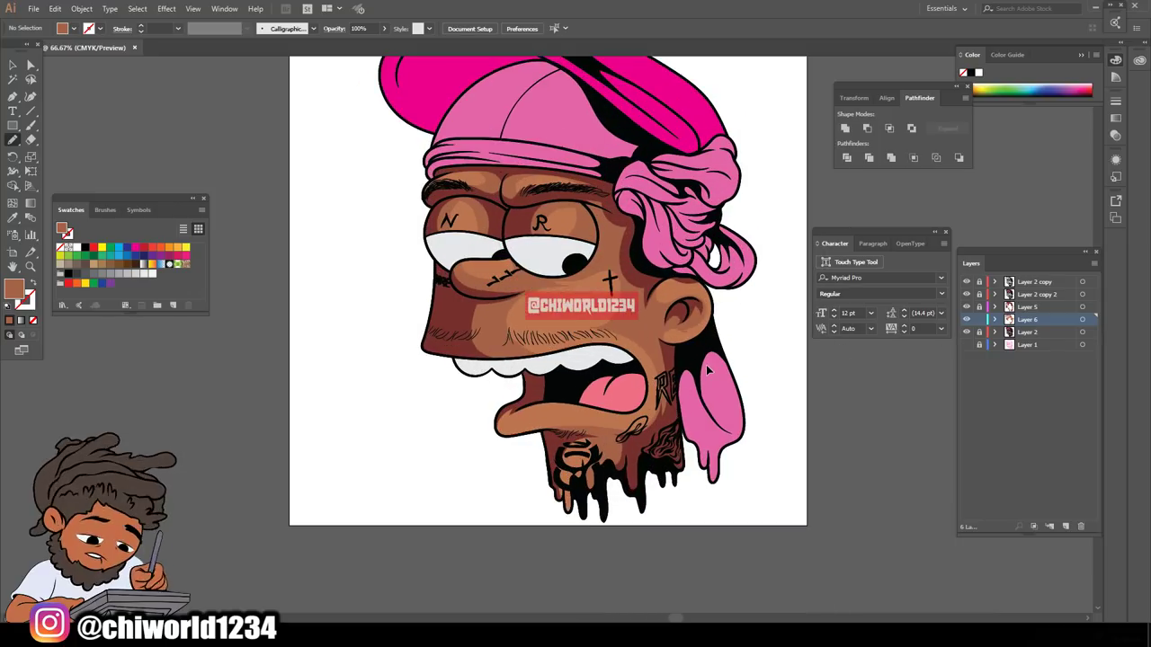
- Draw mid-tone shading along the lower lip and down the skin drips at the front of the neck
mouse_move(796, 445)
left_mouse_down()
mouse_move(488, 431)
mouse_move(635, 312)
mouse_move(356, 475)
mouse_move(746, 470)
left_mouse_up()
key("ctrl+minus")
left_click_drag(849, 611, 797, 475)
key("ctrl+plus")
left_click_drag(508, 477, 545, 538)
key("ctrl+minus")
key("ctrl+minus")
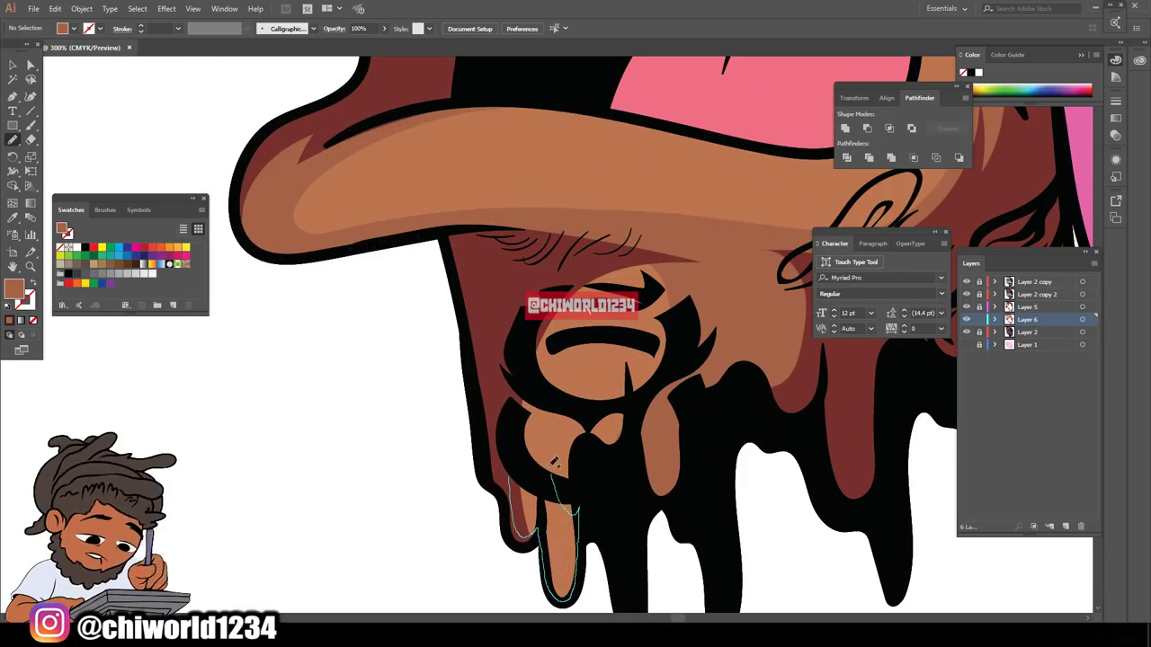
key("ctrl+minus")
key("ctrl+minus")
key("ctrl+minus")
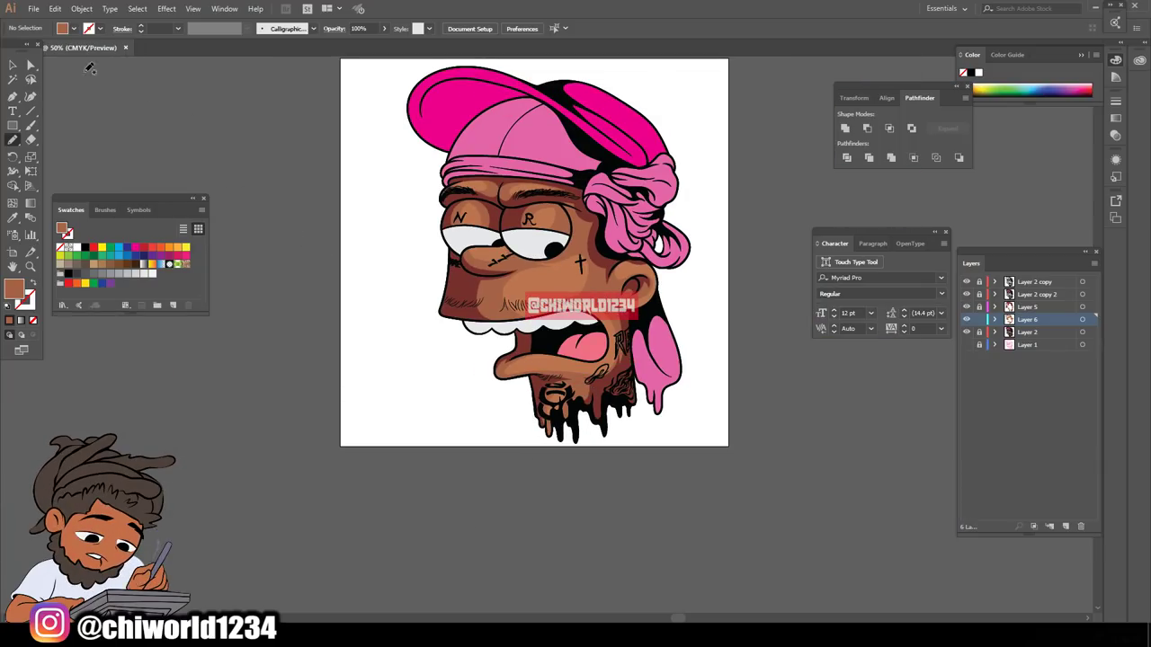
left_click(12, 65)
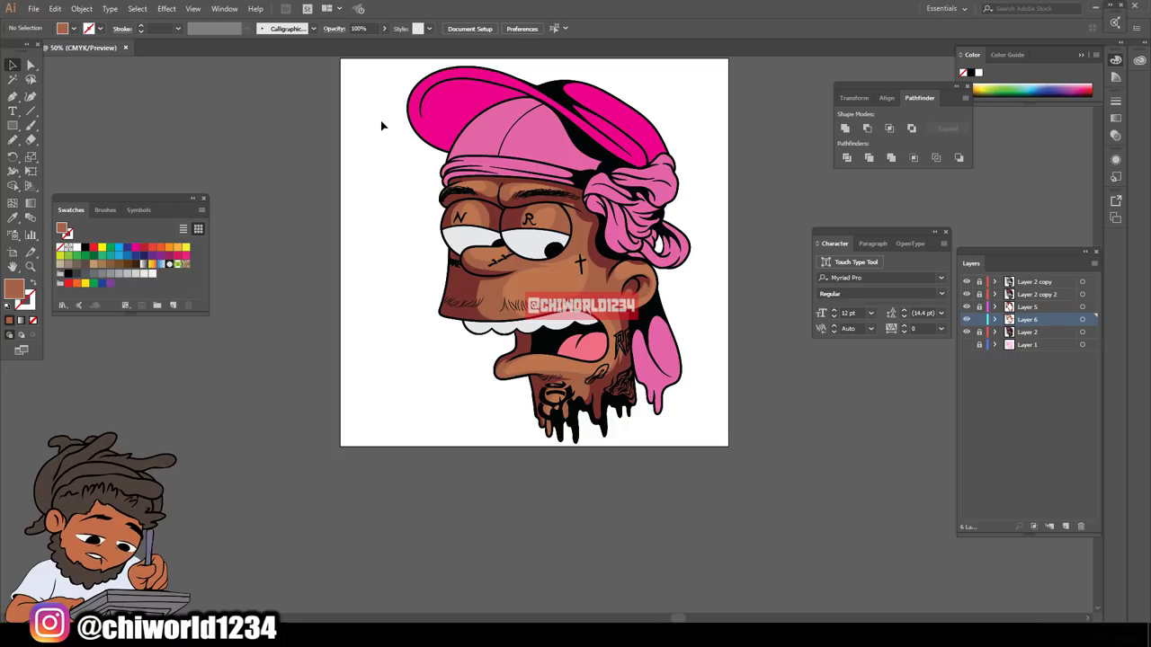
- Select all the mid-tone skin shapes on Layer 6 and combine them with the Pathfinder Merge operation
mouse_move(381, 126)
left_mouse_down()
mouse_move(758, 364)
mouse_move(804, 456)
left_mouse_up()
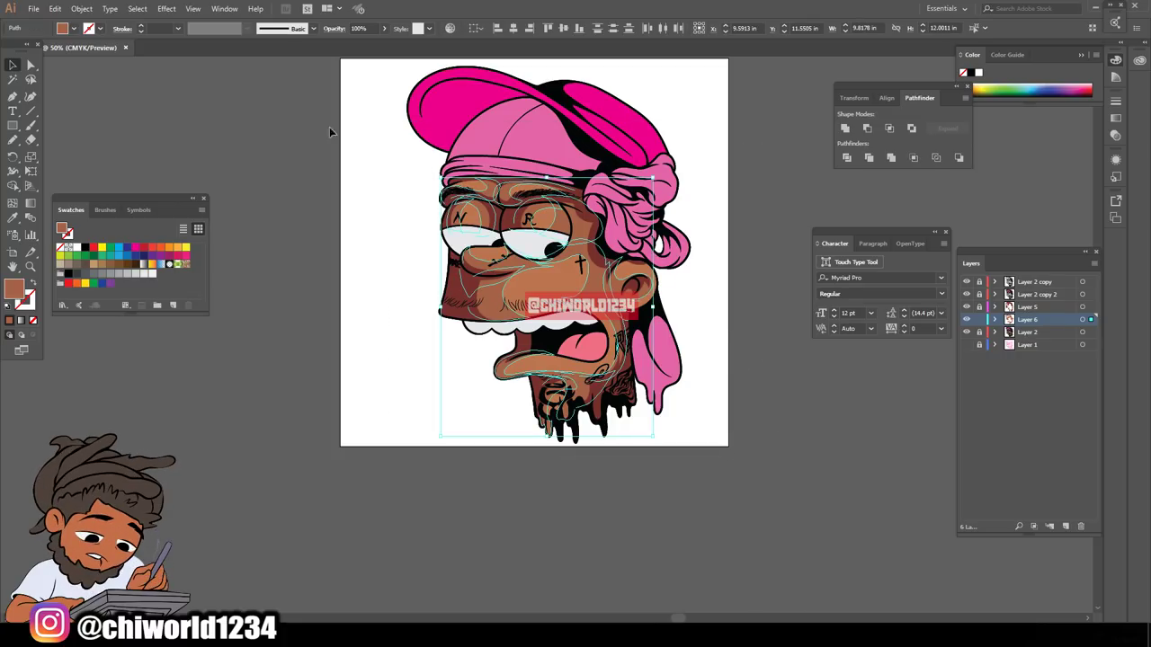
left_click(81, 9)
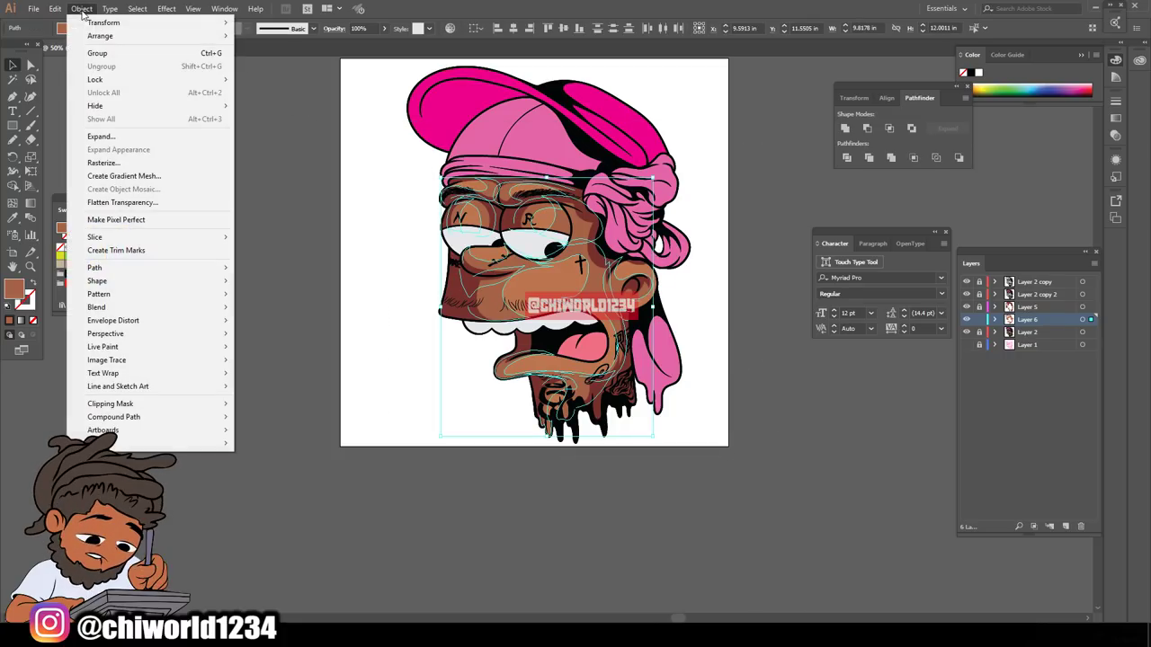
left_click(98, 137)
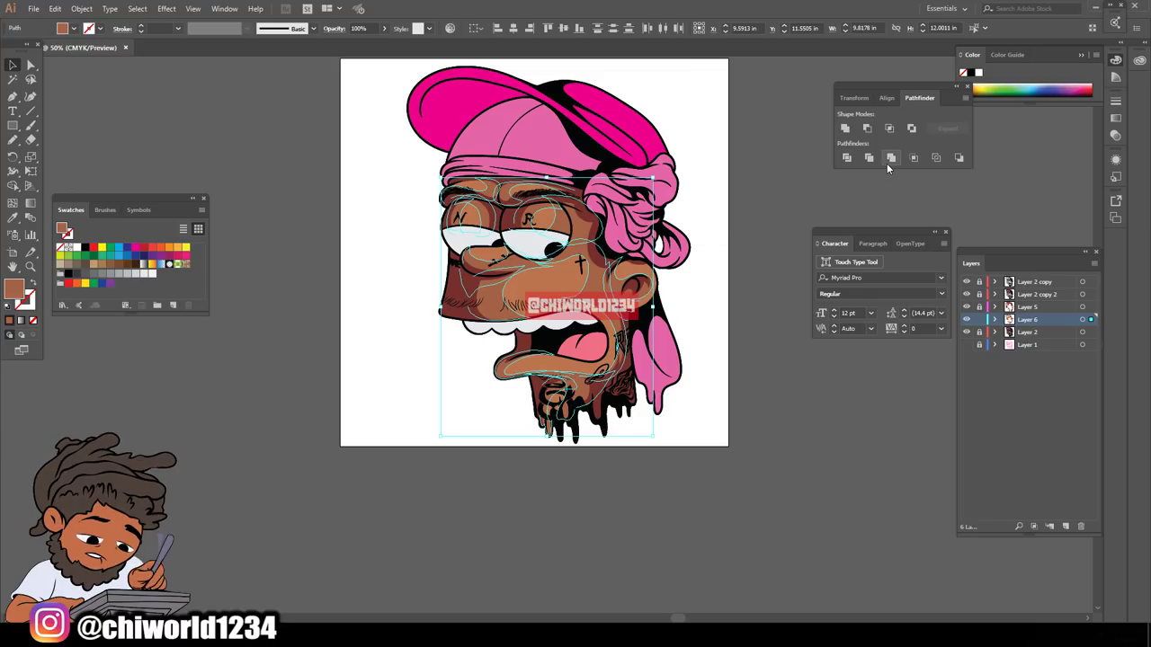
left_click(886, 162)
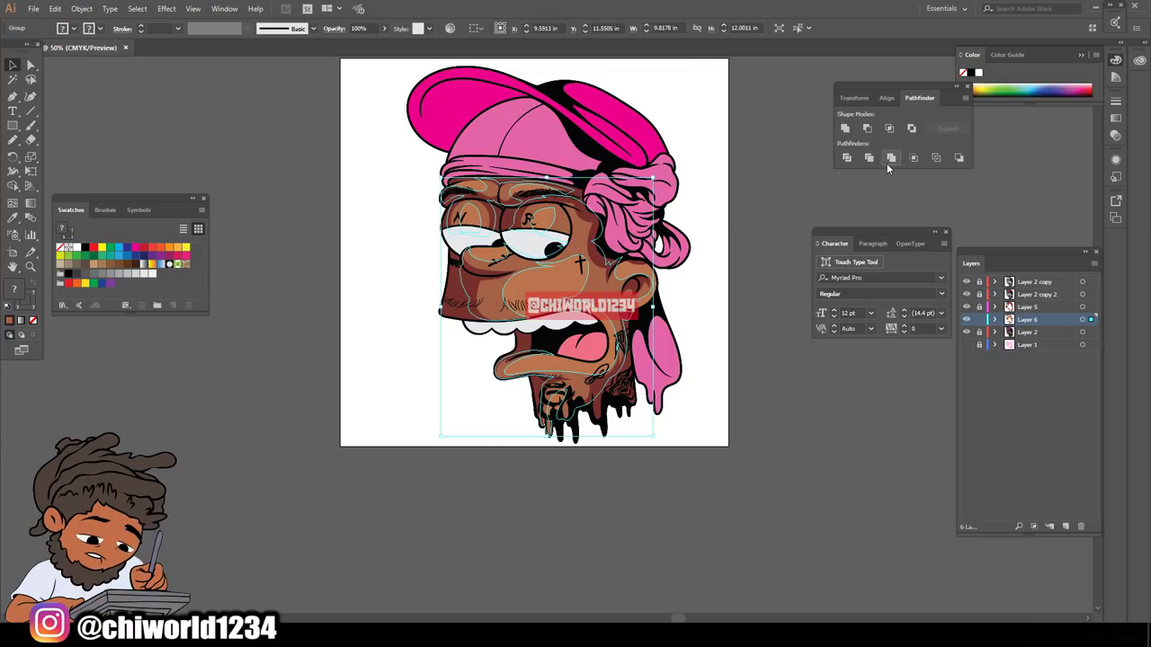
- Adjust the merged mid-tone shading's color balance to magenta 8%, yellow 3% and black 6%, previewing the change, and deselect it
left_click(55, 9)
mouse_move(199, 223)
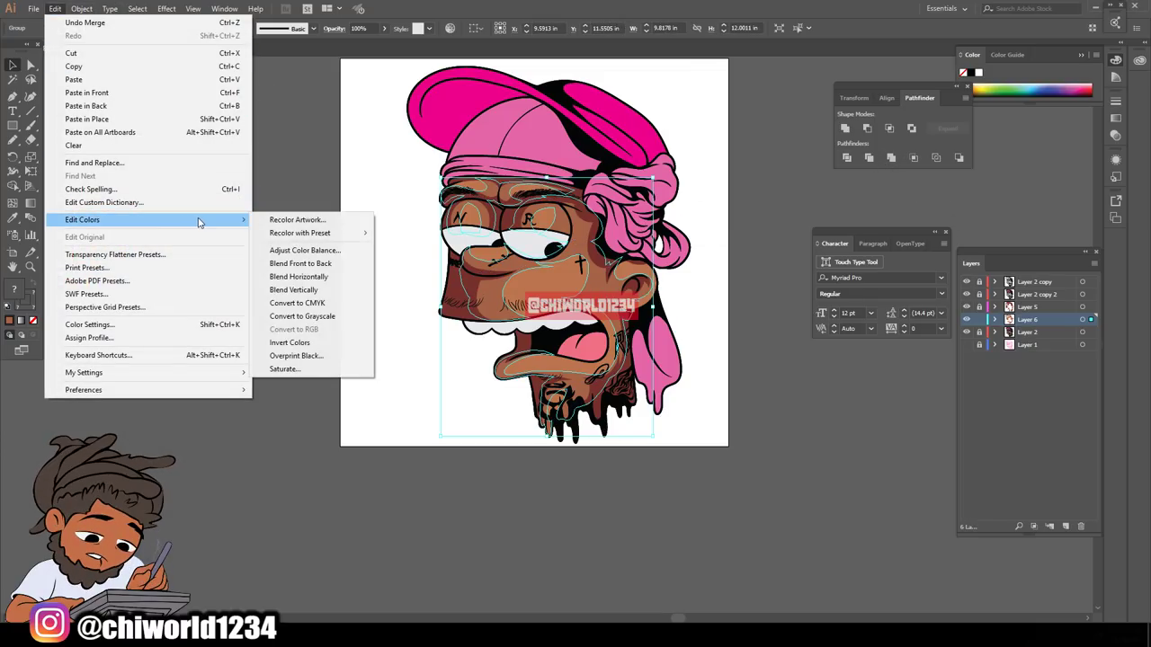
left_click(331, 252)
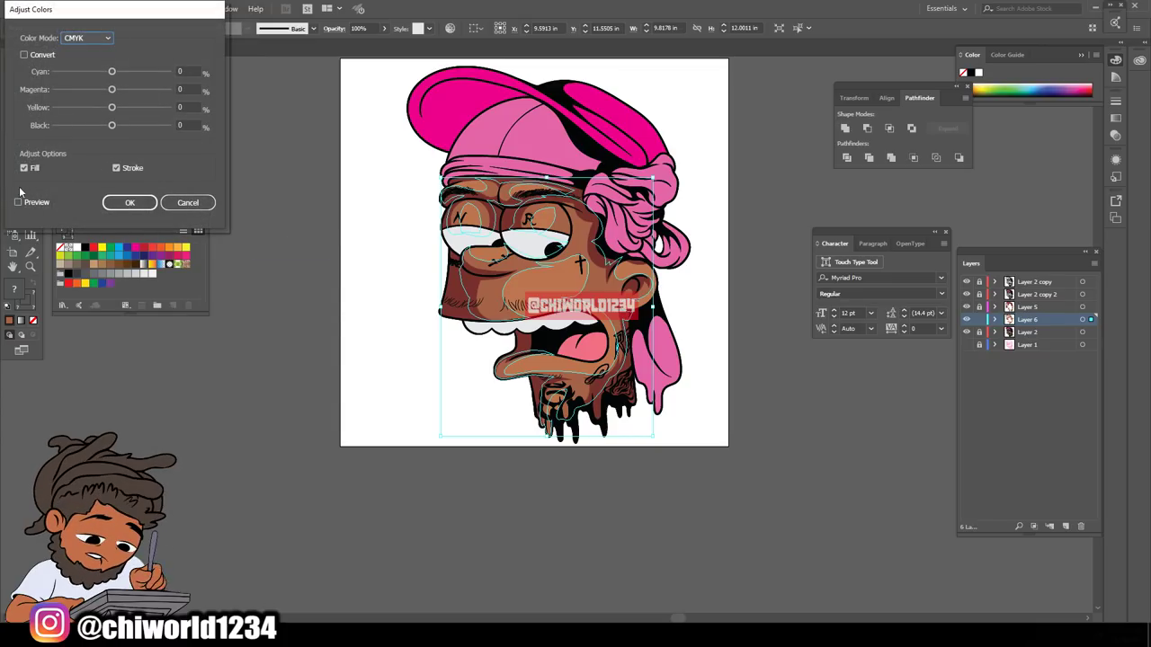
left_click(20, 203)
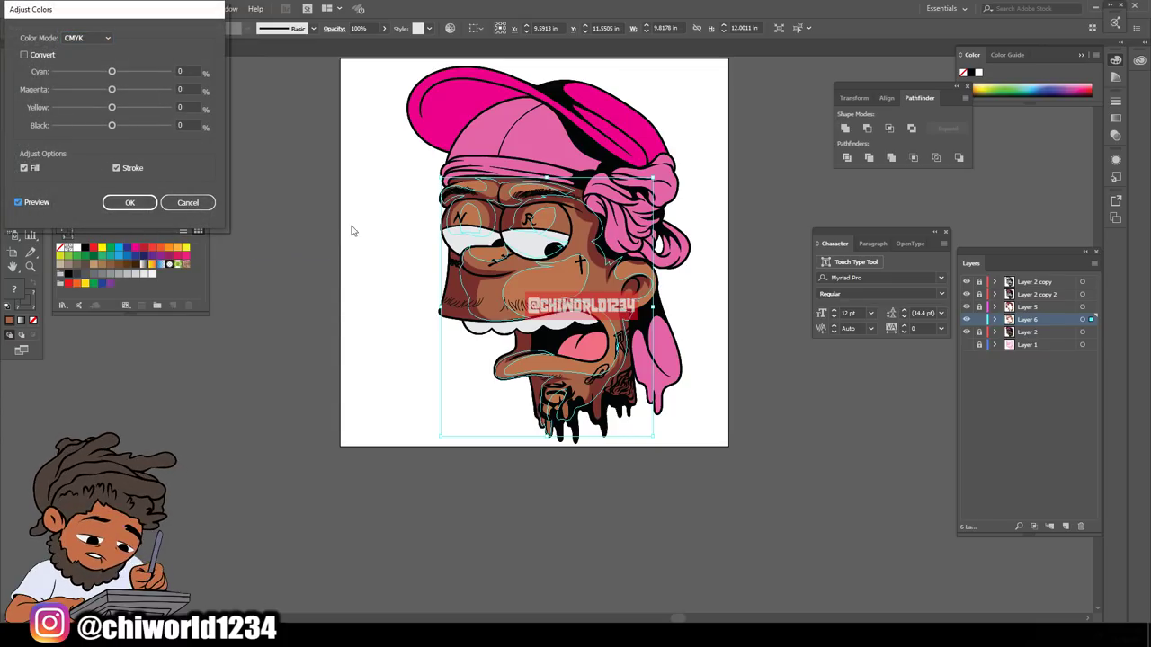
left_click(113, 128)
left_click(113, 108)
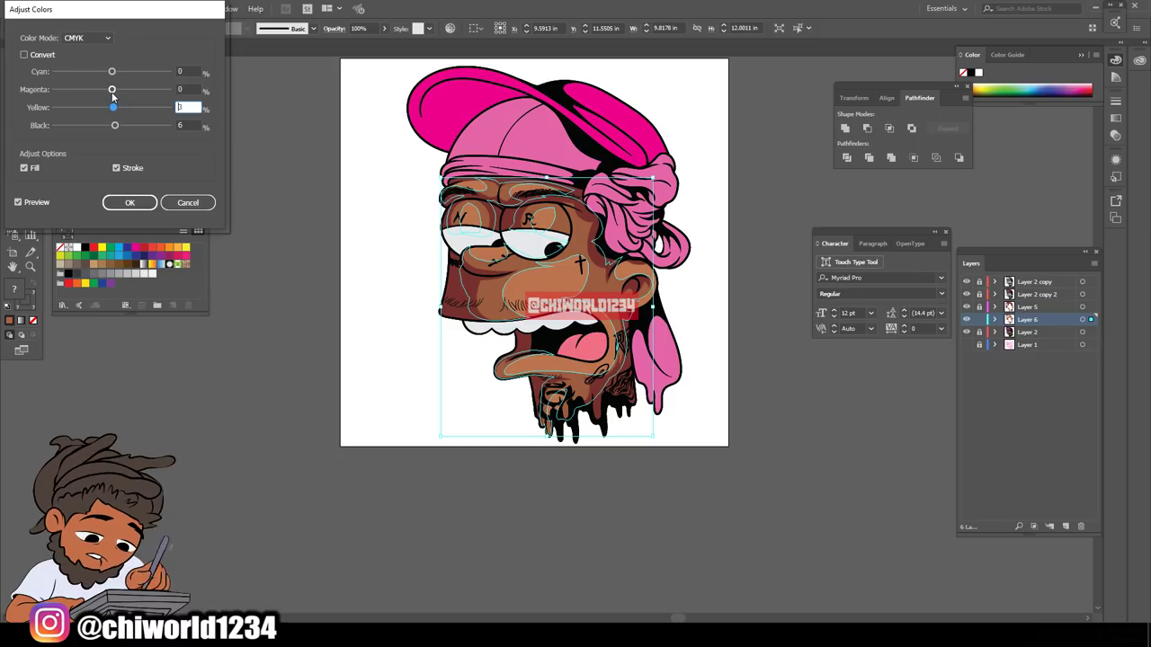
left_click(111, 90)
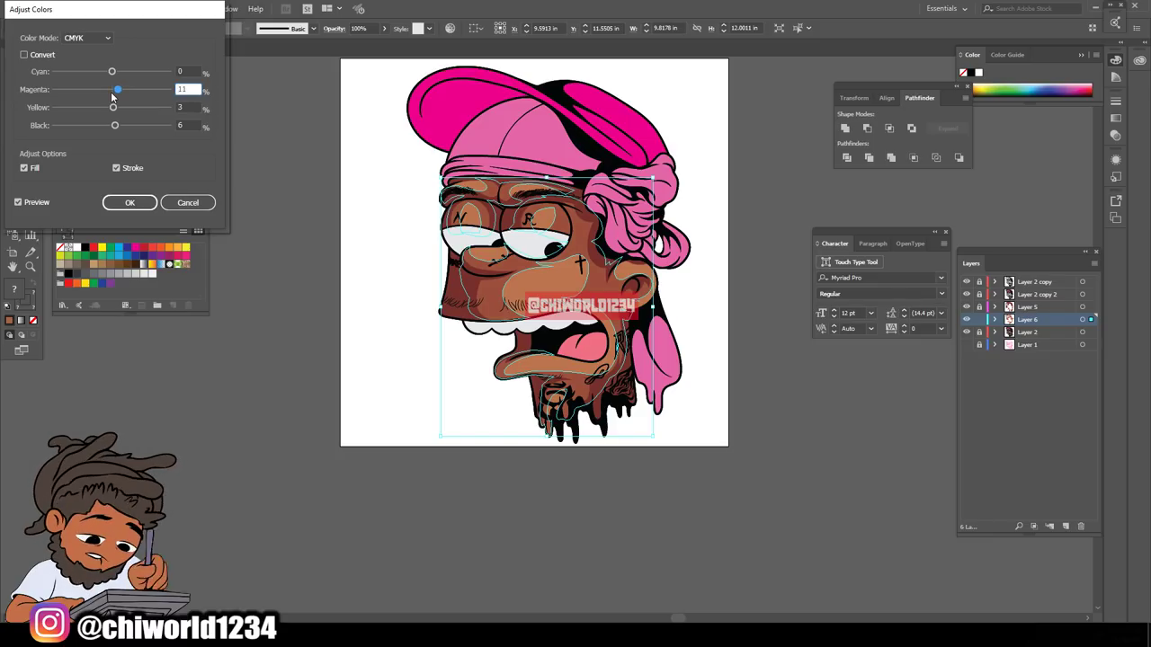
left_click(129, 203)
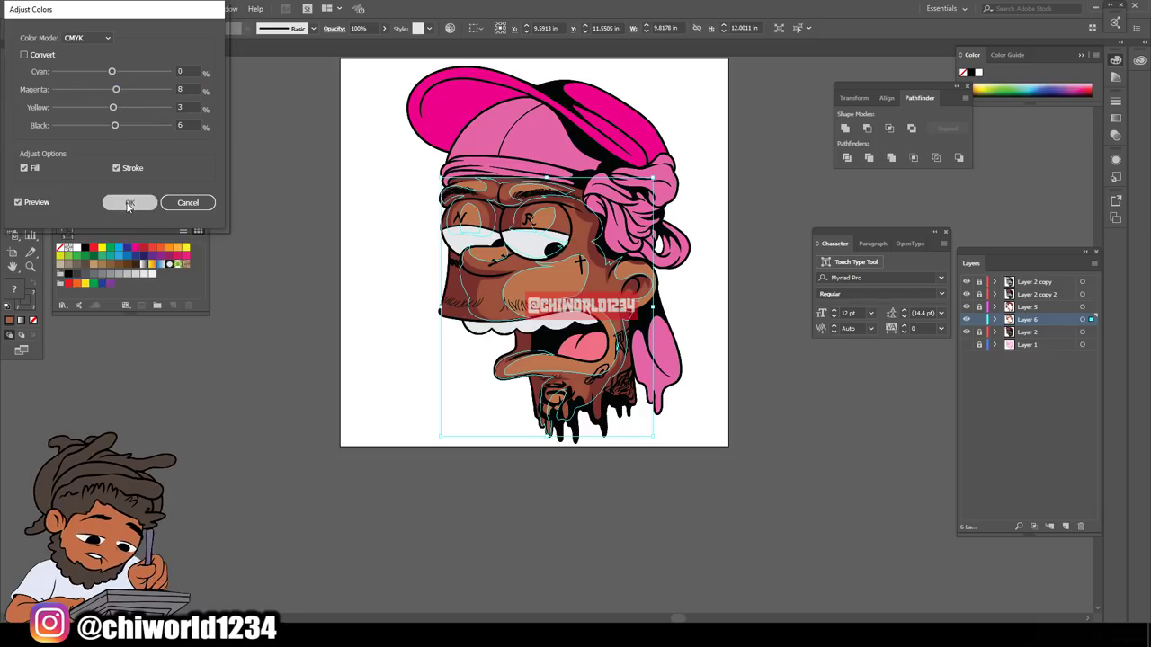
left_click(279, 458)
- Examine the recolored mid-tone shading on the whole portrait and close up on the face
key("ctrl+minus")
key("ctrl+minus")
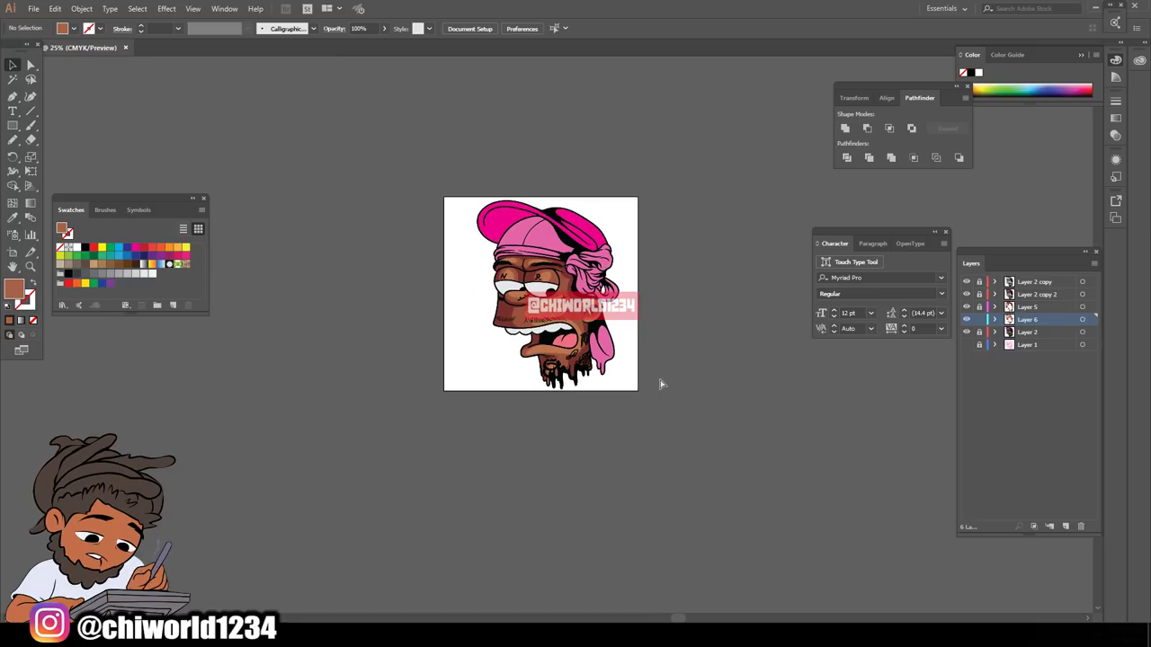
scroll(661, 383, "left", 2)
key("ctrl+equal")
key("ctrl+equal")
key("ctrl+equal")
key("ctrl+equal")
scroll(707, 368, "up", 3)
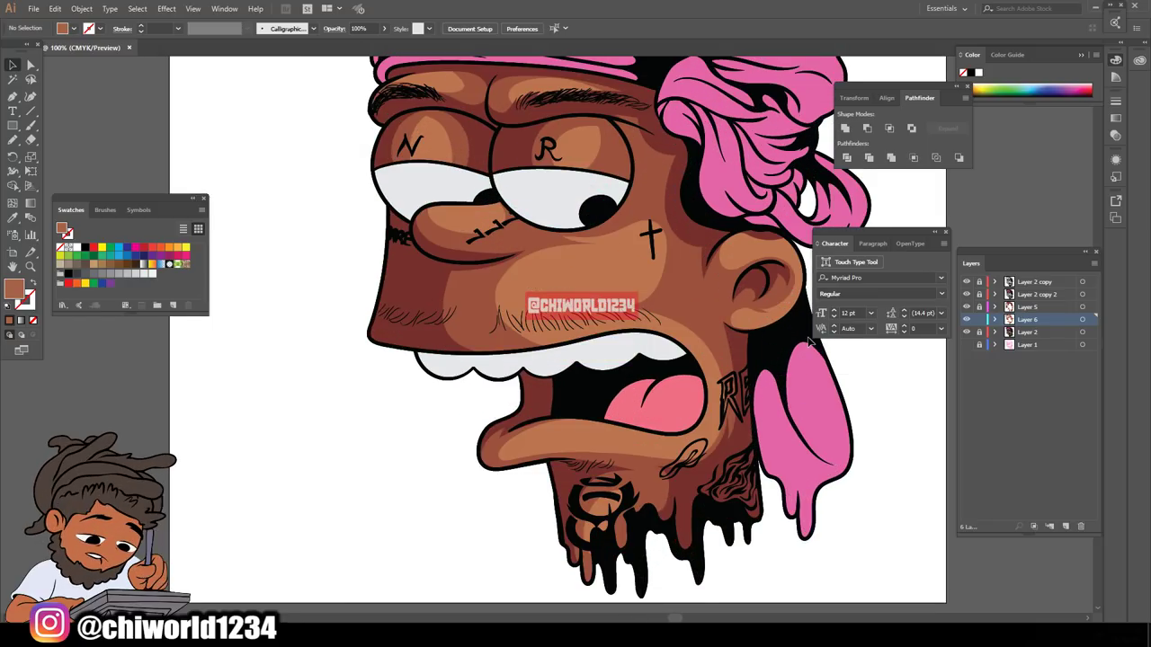
scroll(773, 371, "down", 1)
scroll(811, 373, "up", 1)
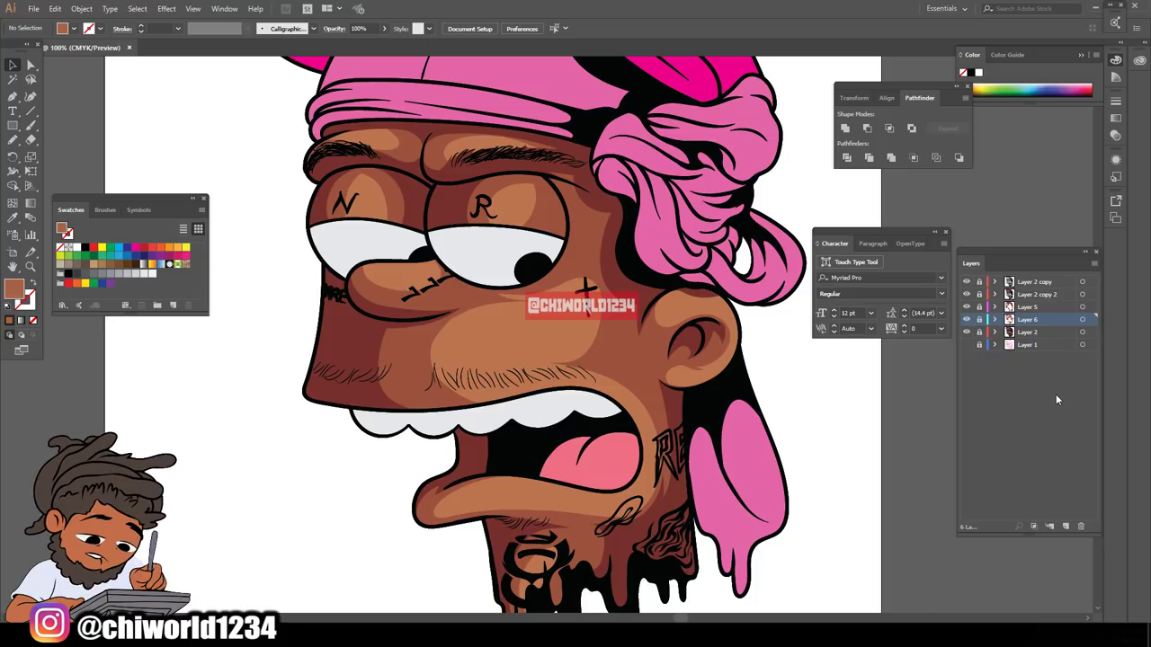
- Create a new layer below Layer 6 and set the fill to a light orange highlight based on the skin color
left_click(1066, 527)
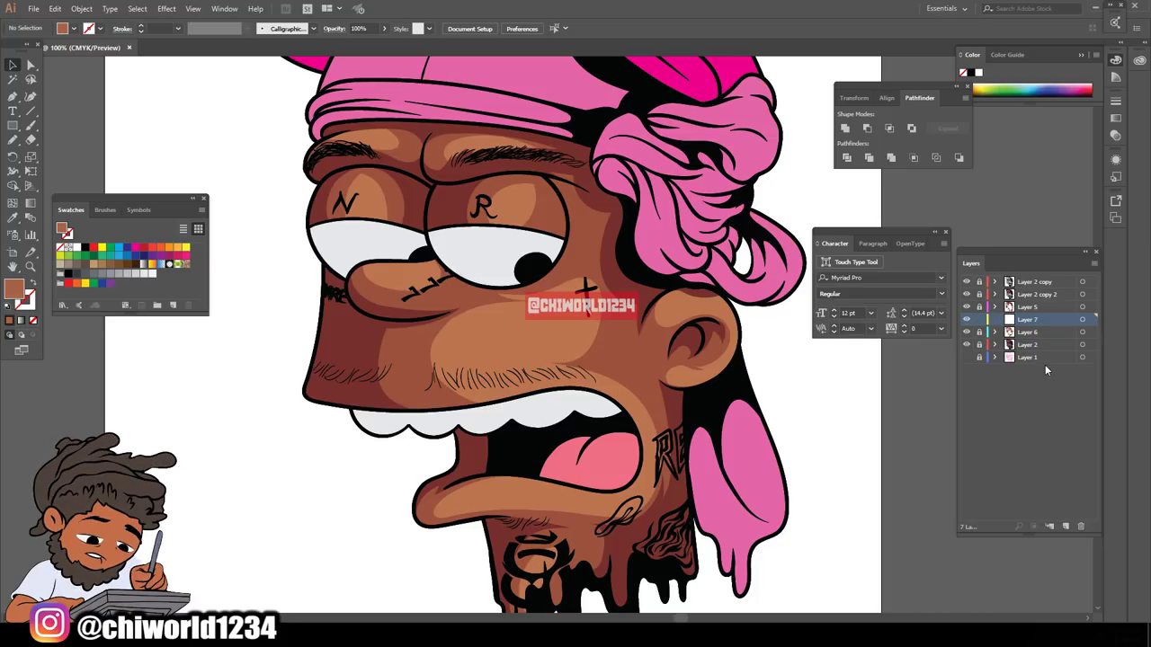
mouse_move(1039, 325)
left_mouse_down()
mouse_move(1034, 359)
mouse_move(1035, 339)
left_mouse_up()
key("i")
left_click(486, 337)
double_click(14, 289)
left_click_drag(758, 430, 763, 424)
left_click(937, 411)
- Draw light orange highlight shapes on the cheek below the eye and along the top of the nose with the Pencil tool
key("n")
mouse_move(514, 502)
left_mouse_down()
mouse_move(467, 498)
mouse_move(478, 504)
left_mouse_up()
key("ctrl+plus")
mouse_move(399, 442)
left_mouse_down()
mouse_move(494, 381)
mouse_move(440, 306)
mouse_move(426, 444)
left_mouse_up()
key("ctrl+0")
key("ctrl+plus")
key("ctrl+plus")
key("ctrl+plus")
key("ctrl+plus")
key("ctrl+plus")
key("ctrl+z")
scroll(577, 459, "down", 1)
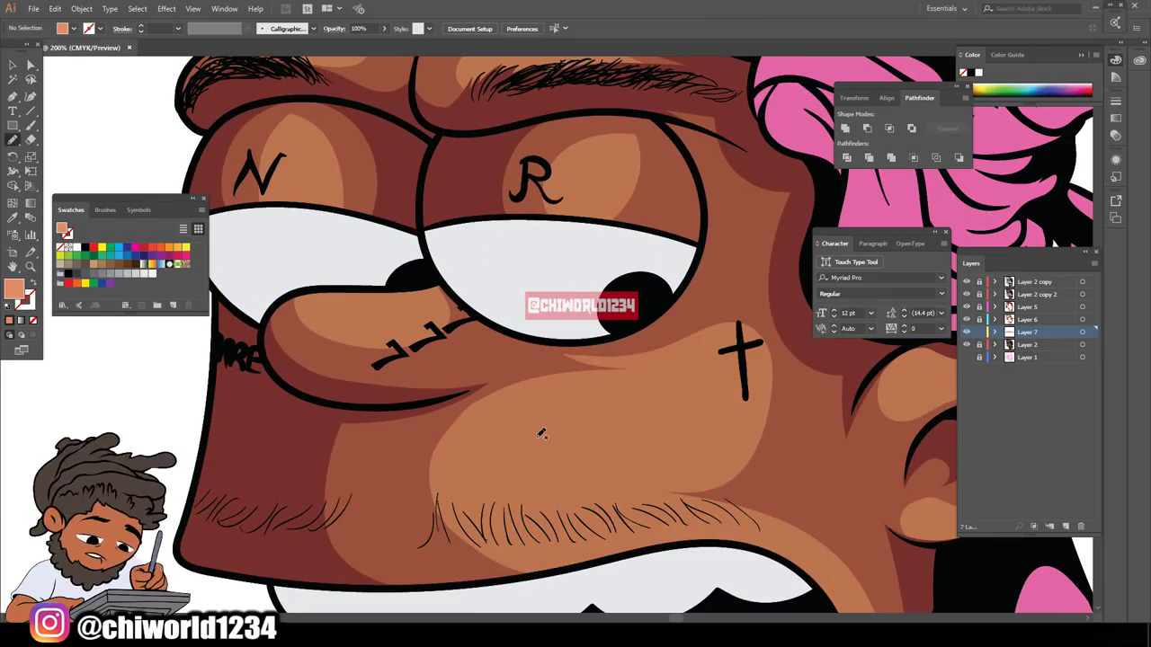
mouse_move(543, 432)
left_mouse_down()
mouse_move(716, 401)
mouse_move(545, 428)
left_mouse_up()
mouse_move(527, 404)
left_mouse_down()
mouse_move(581, 389)
mouse_move(492, 406)
left_mouse_up()
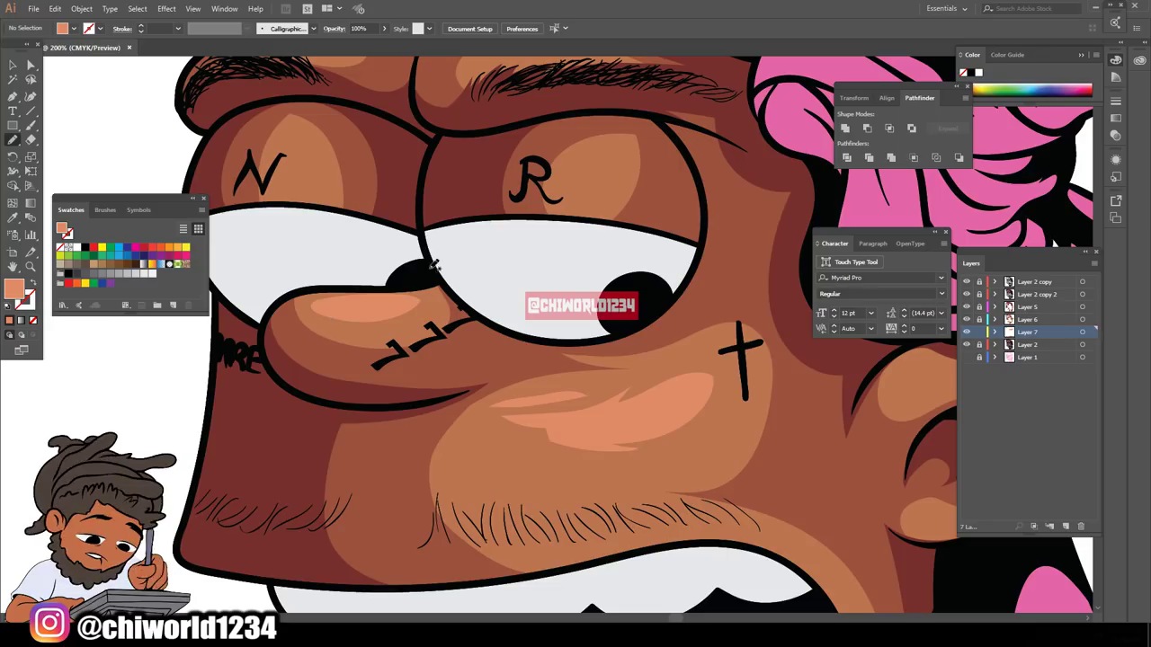
- Draw light orange highlights on both eyelids and on the forehead around the two eyebrows
key("ctrl+0")
key("ctrl+plus")
key("ctrl+plus")
key("ctrl+plus")
scroll(547, 337, "up", 2)
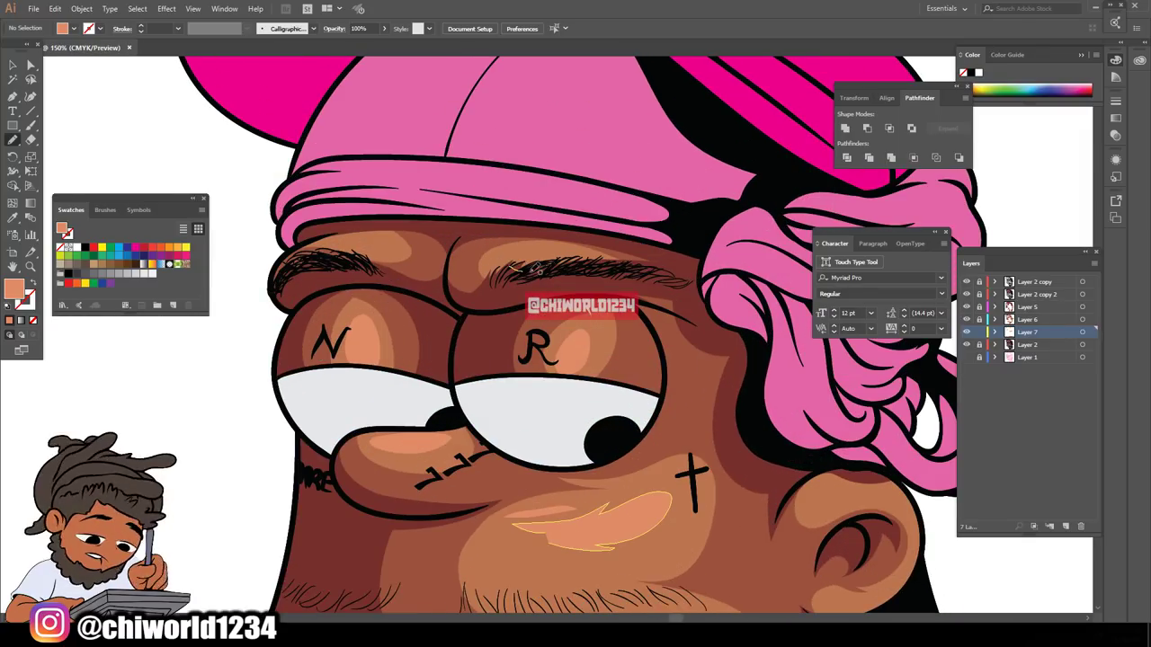
left_click_drag(569, 270, 522, 247)
mouse_move(374, 252)
left_mouse_down()
mouse_move(383, 236)
mouse_move(324, 256)
left_mouse_up()
- Draw light orange highlights along the lower lip and around the upper corner of the open mouth
key("ctrl+minus")
key("ctrl+minus")
key("ctrl+minus")
scroll(432, 461, "down", 3)
key("ctrl+plus")
key("ctrl+plus")
key("ctrl+plus")
key("ctrl+plus")
left_click_drag(642, 474, 646, 475)
scroll(648, 469, "down", 5)
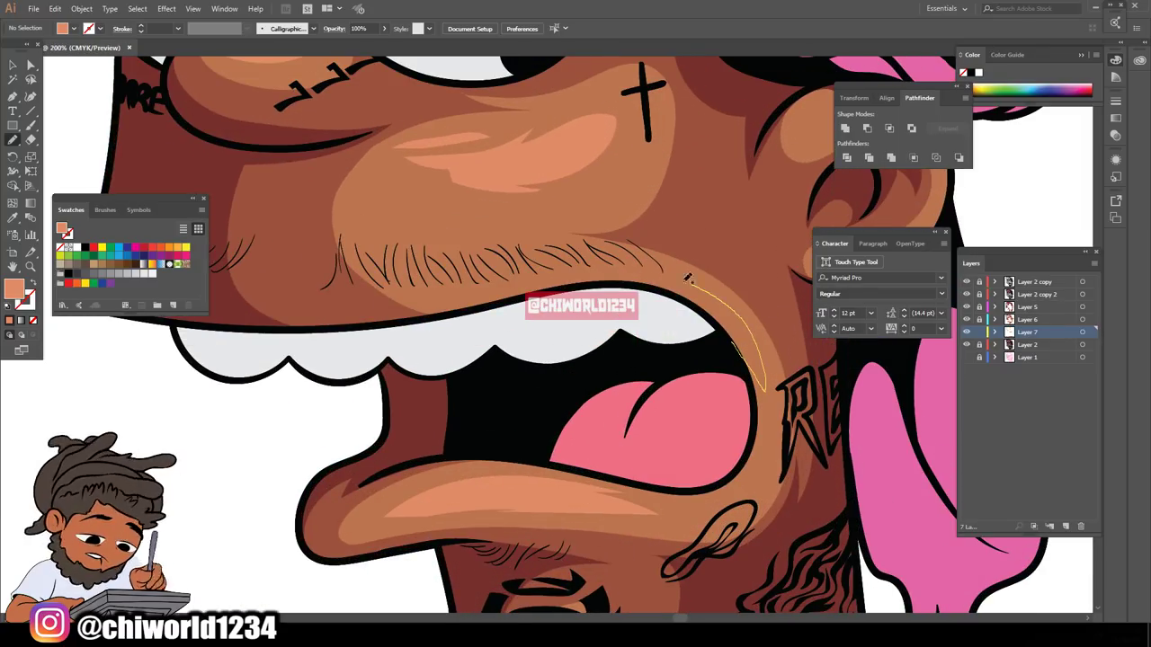
- Create a new layer and place it directly above Layer 2 copy 2
scroll(668, 462, "up", 5)
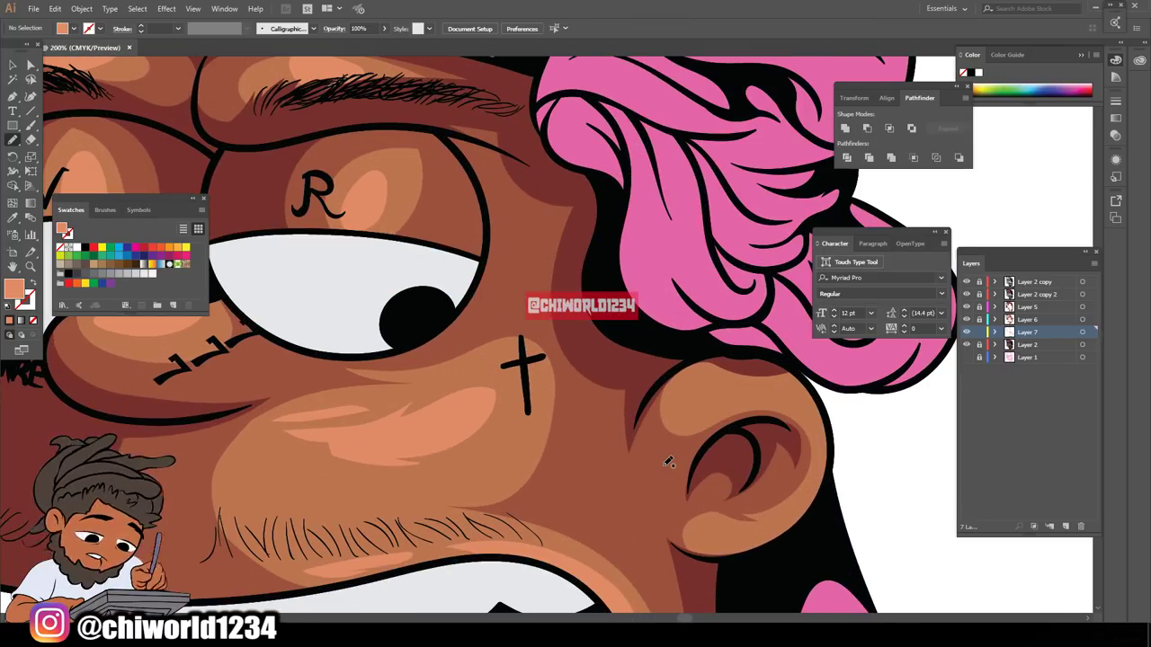
scroll(591, 501, "down", 6)
scroll(632, 481, "down", 2)
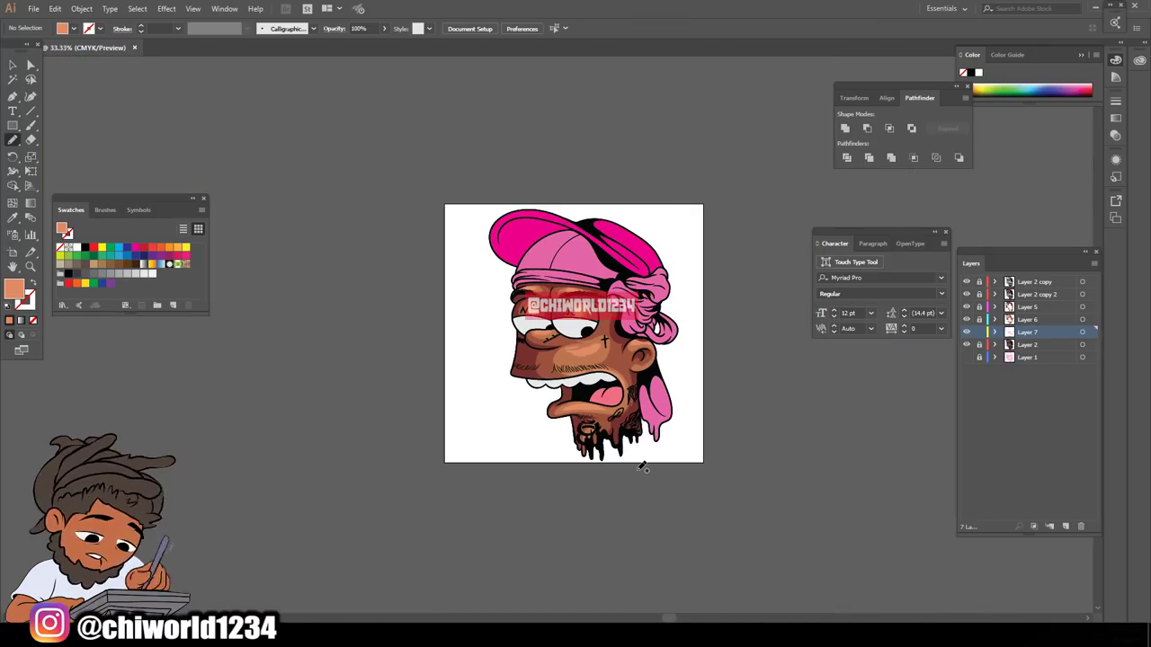
scroll(653, 461, "up", 4)
scroll(797, 465, "down", 3)
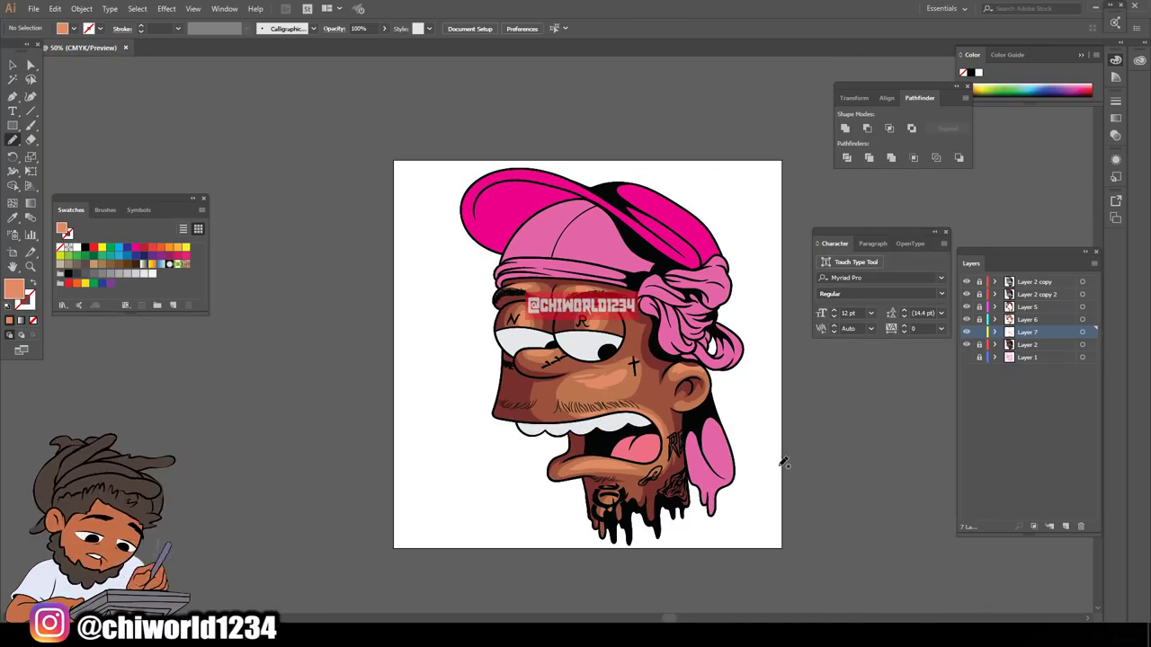
scroll(840, 445, "up", 1)
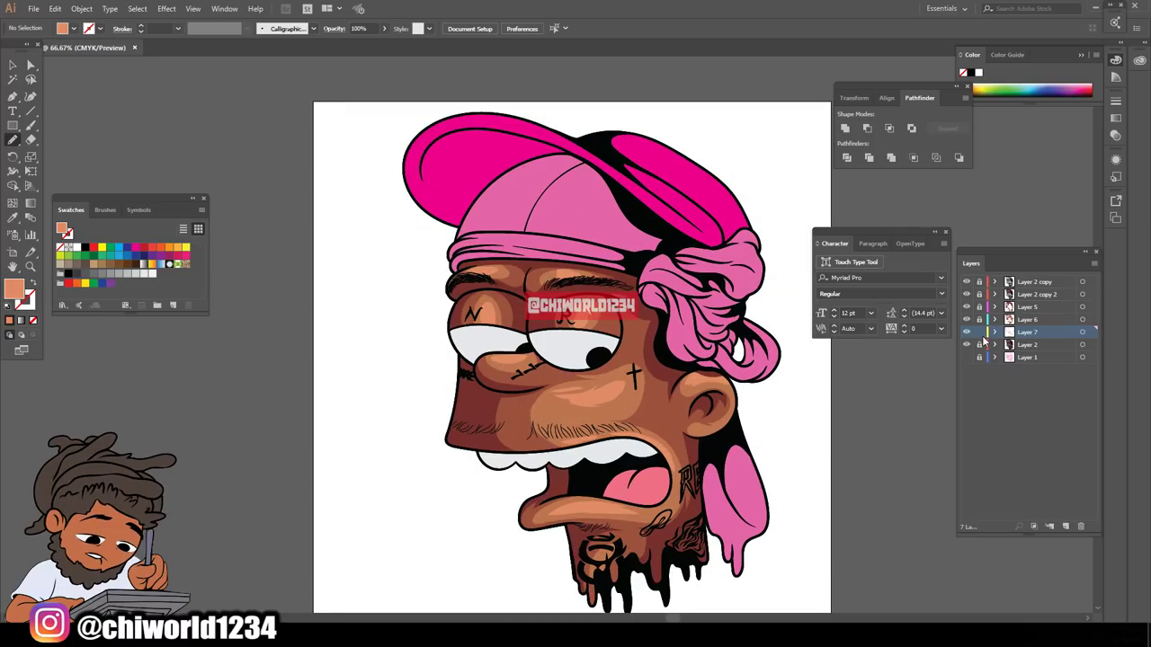
left_click(1068, 527)
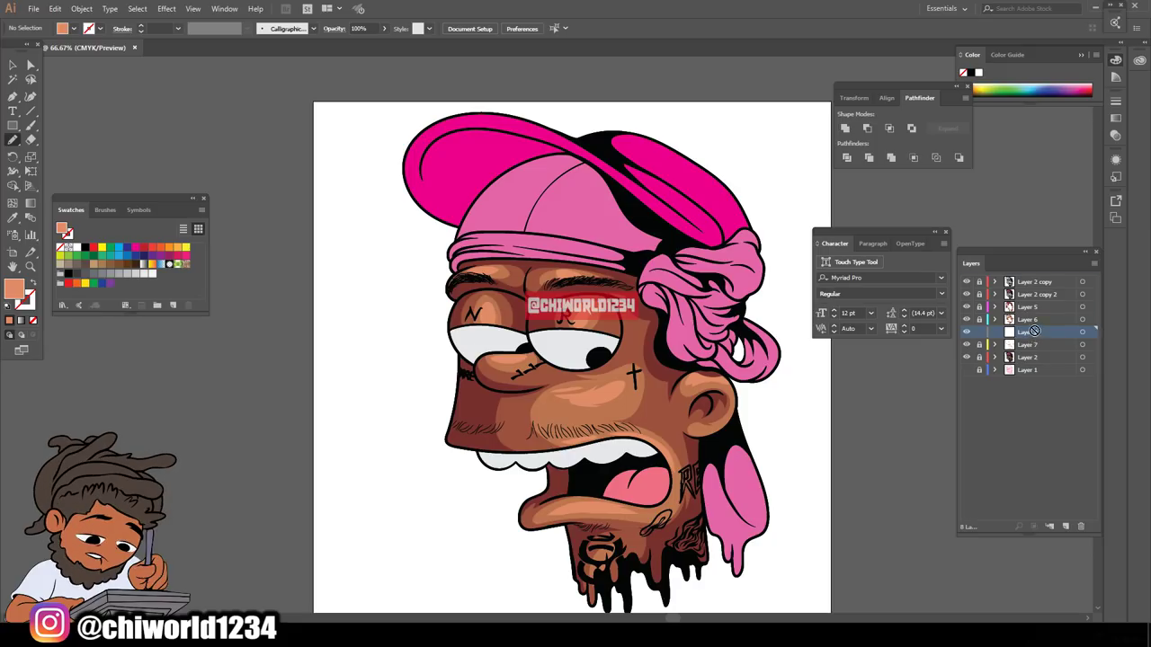
left_click_drag(1034, 331, 1039, 296)
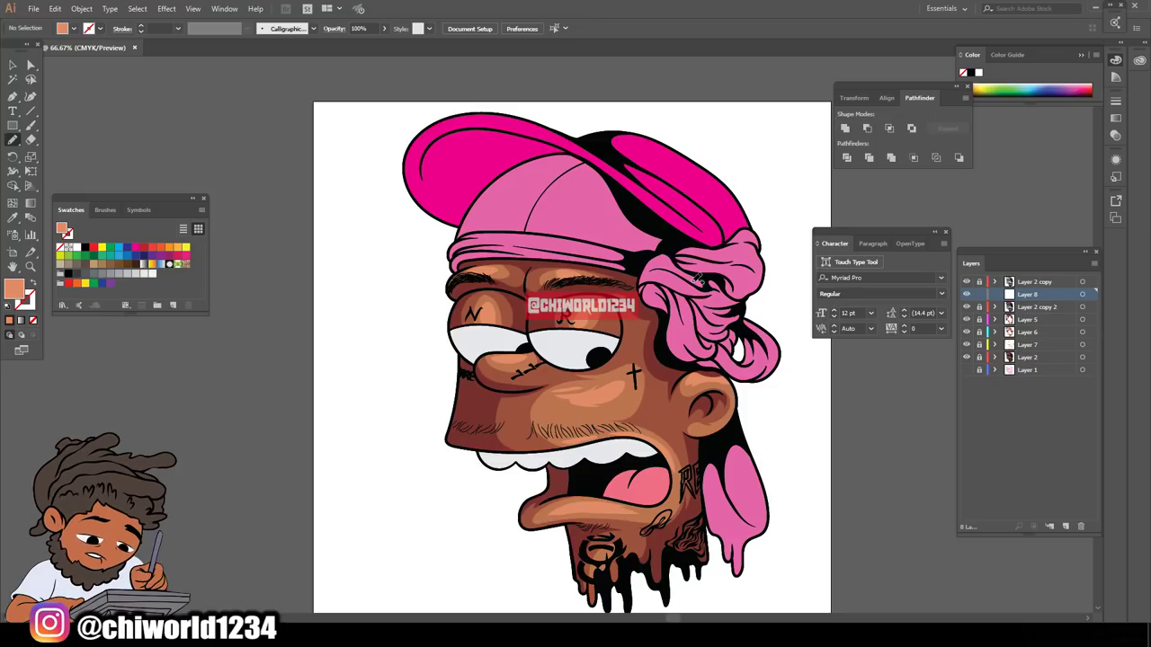
- Sample the light grey of the eye white and change the fill to the purple-grey 7C6E7F
scroll(656, 281, "down", 2)
key("ctrl+minus")
key("ctrl+equal")
key("ctrl+equal")
key("ctrl+equal")
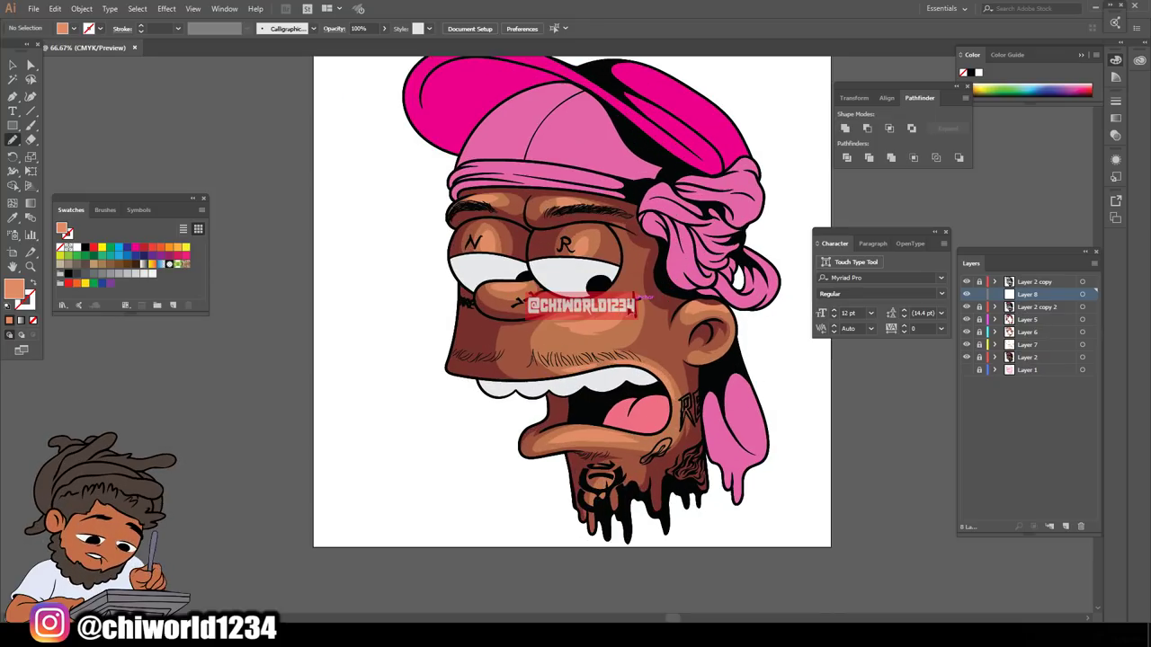
scroll(630, 332, "up", 2)
left_click(11, 220)
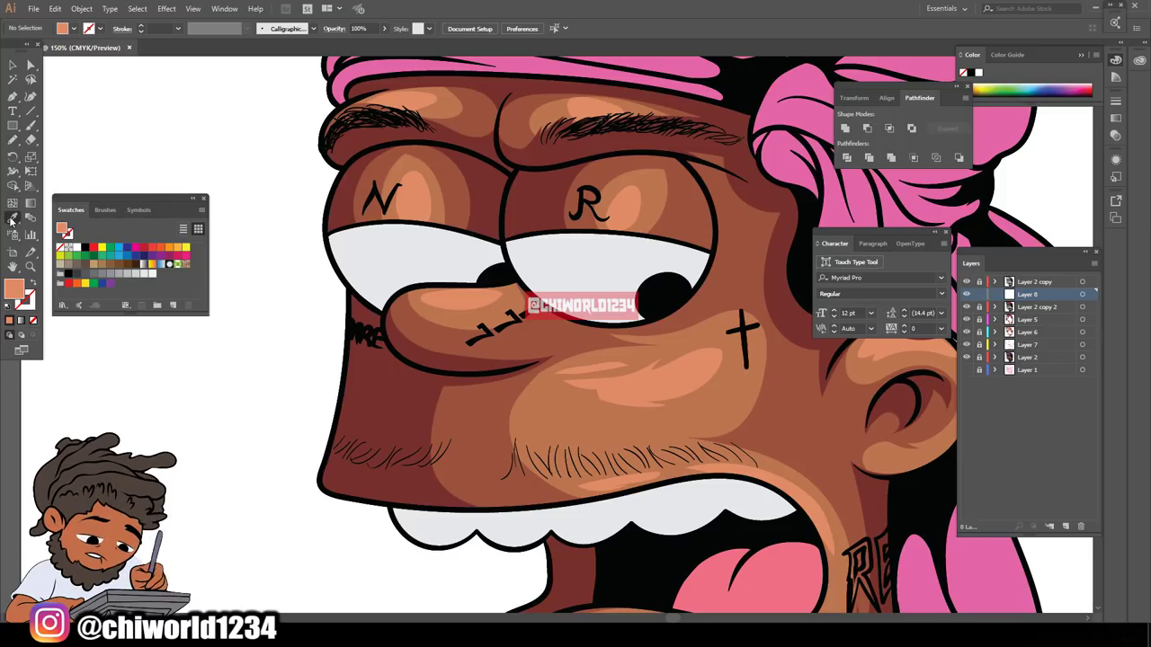
left_click(587, 305)
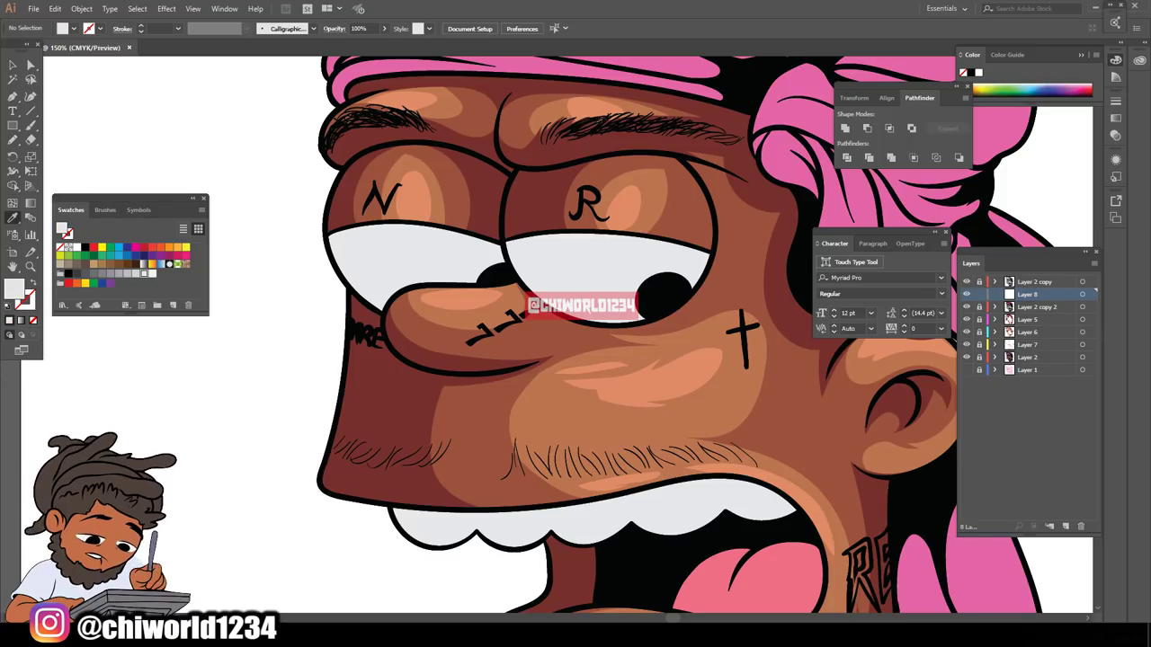
double_click(15, 288)
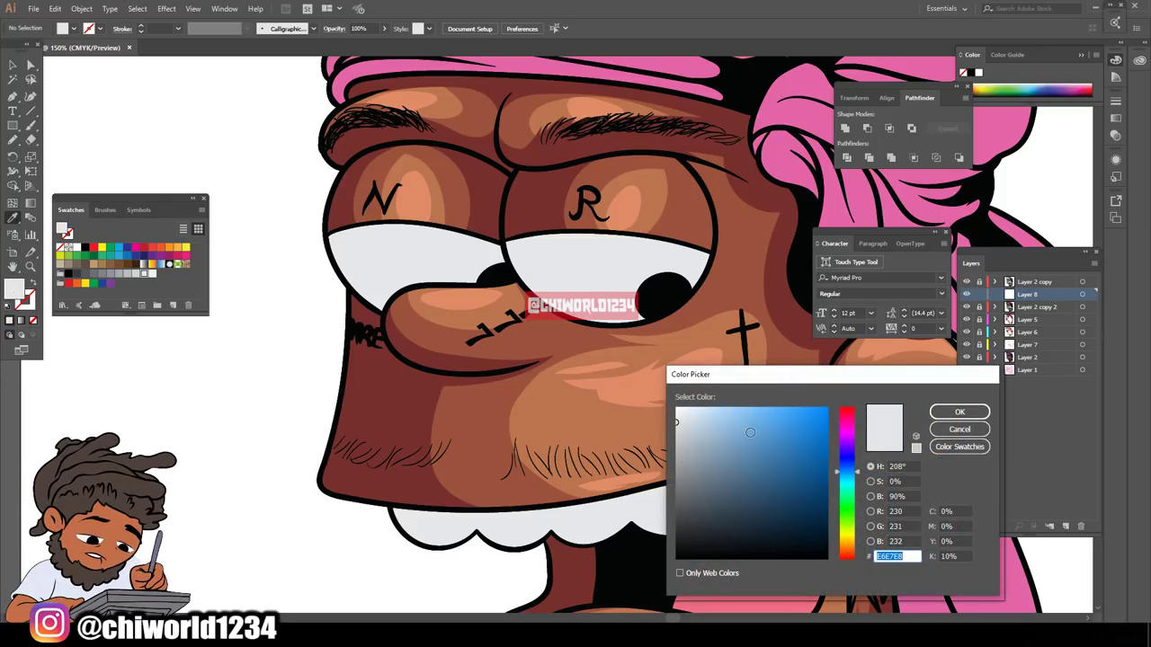
mouse_move(705, 449)
left_mouse_down()
mouse_move(691, 486)
mouse_move(701, 498)
mouse_move(697, 483)
left_mouse_up()
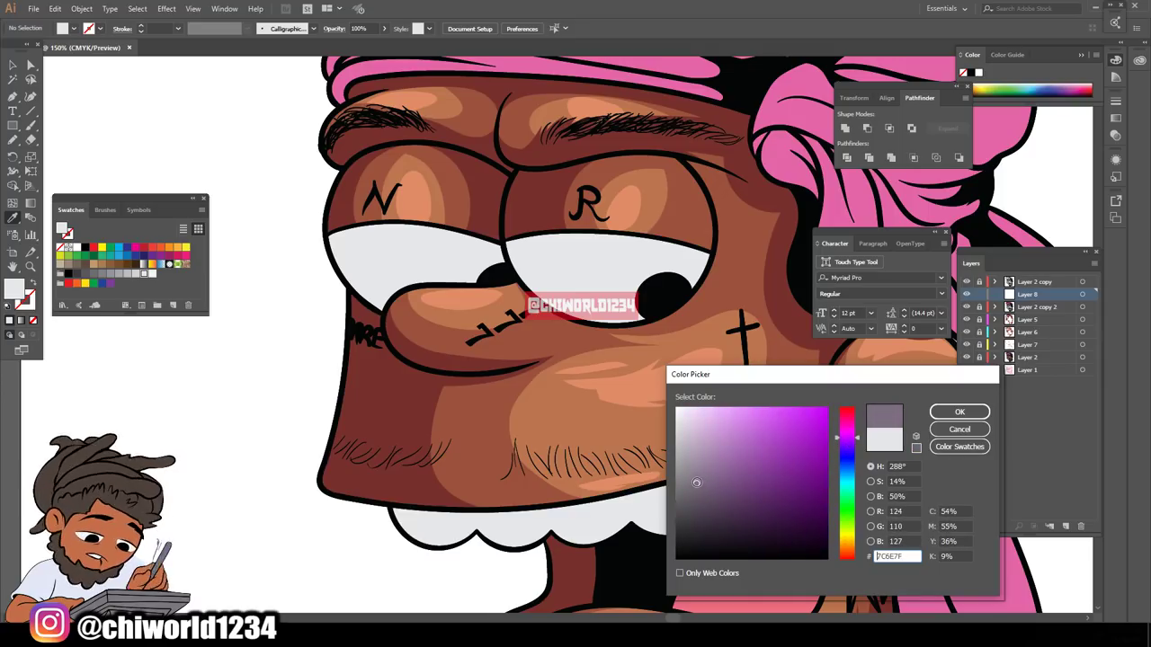
left_click(960, 412)
- Draw purple-grey shadow shapes on the whites of both eyes with the Pencil tool
left_click(13, 140)
scroll(558, 267, "up", 3)
left_click_drag(545, 288, 506, 344)
mouse_move(422, 244)
left_mouse_down()
mouse_move(378, 258)
mouse_move(656, 479)
mouse_move(545, 231)
mouse_move(425, 243)
left_mouse_up()
key("ctrl+minus")
key("ctrl+minus")
left_click_drag(343, 576, 686, 576)
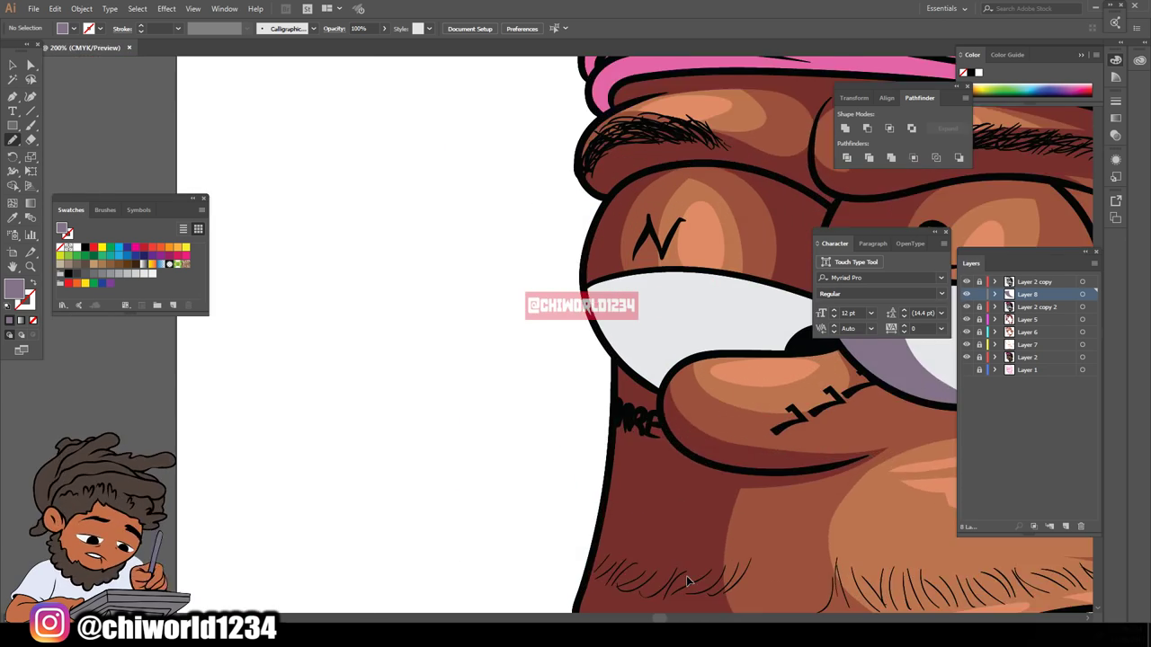
key("ctrl+plus")
key("ctrl+plus")
mouse_move(648, 351)
left_mouse_down()
mouse_move(339, 424)
mouse_move(423, 512)
mouse_move(441, 280)
mouse_move(281, 301)
mouse_move(338, 421)
left_mouse_up()
- Draw a scalloped purple-grey shadow along the gum edge of the upper teeth, covering the rearmost tooth
scroll(736, 608, "down", 6)
scroll(701, 539, "up", 8)
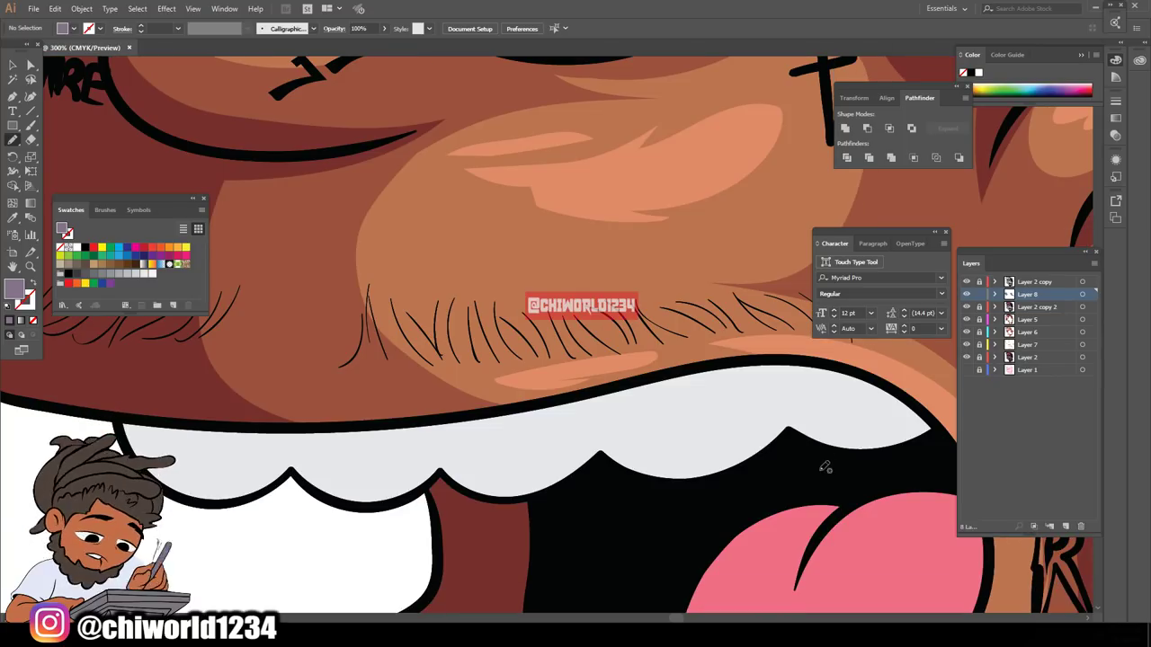
mouse_move(823, 467)
left_mouse_down()
mouse_move(801, 389)
mouse_move(722, 381)
mouse_move(599, 436)
mouse_move(355, 429)
mouse_move(260, 441)
left_mouse_up()
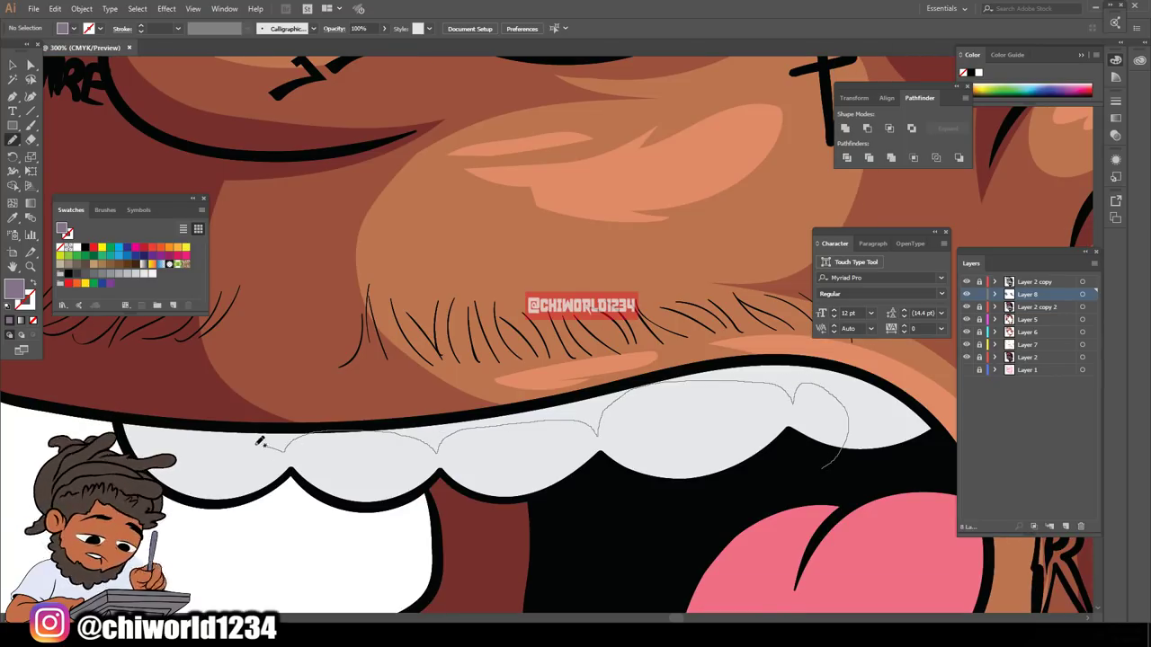
mouse_move(164, 421)
left_mouse_down()
mouse_move(845, 396)
mouse_move(823, 467)
left_mouse_up()
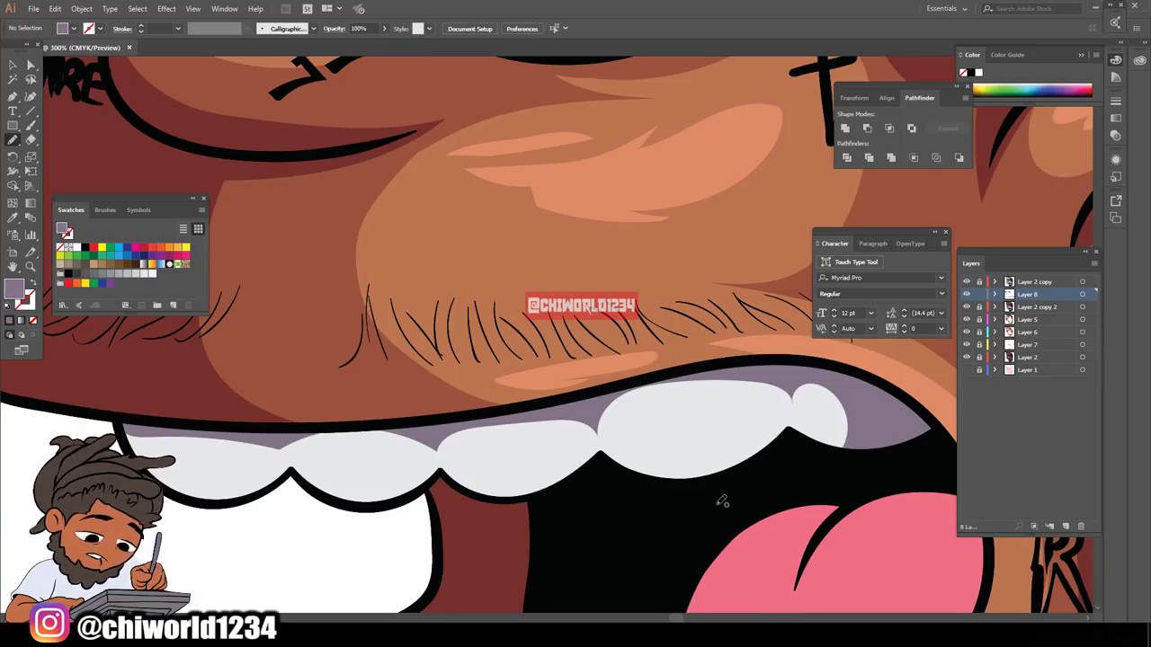
scroll(722, 501, "down", 6)
scroll(561, 339, "up", 8)
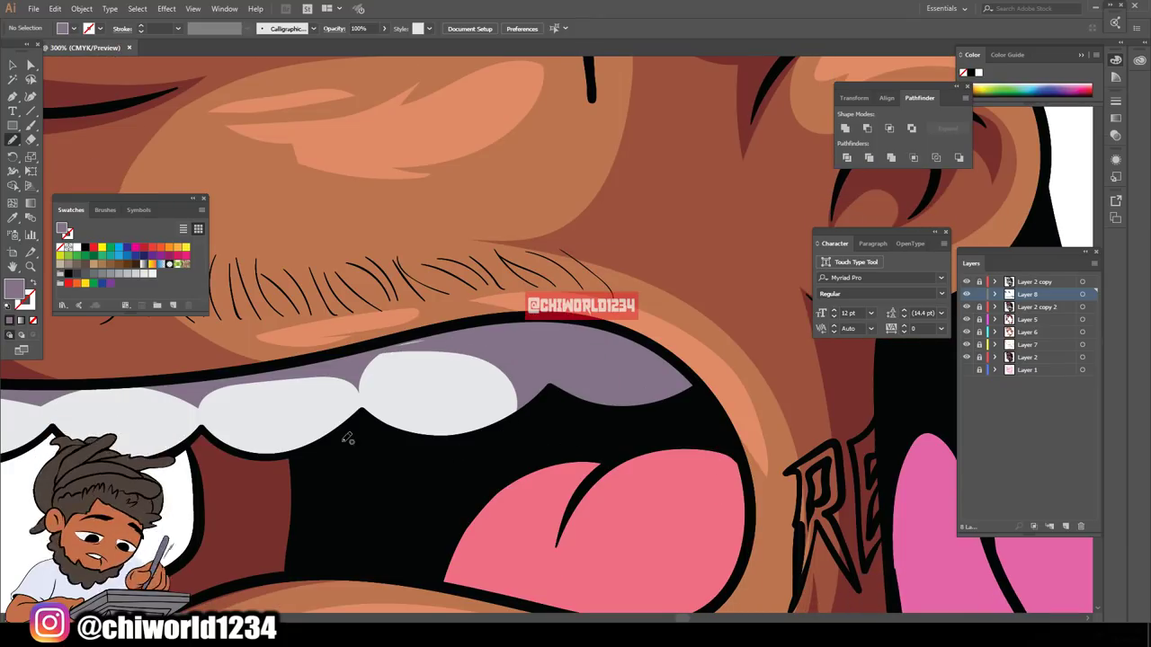
scroll(405, 405, "down", 8)
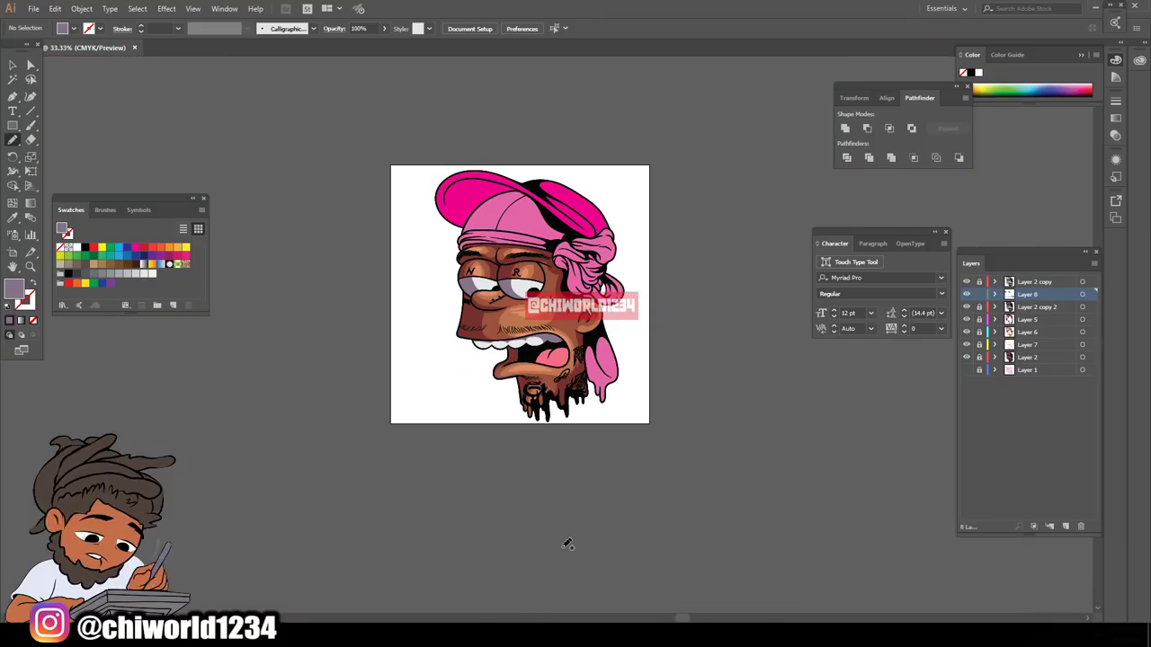
- Change the fill to a dark magenta and draw a shadow shape over the rear part of the tongue
scroll(576, 530, "up", 4)
scroll(488, 334, "up", 3)
double_click(14, 288)
left_click_drag(743, 499, 756, 478)
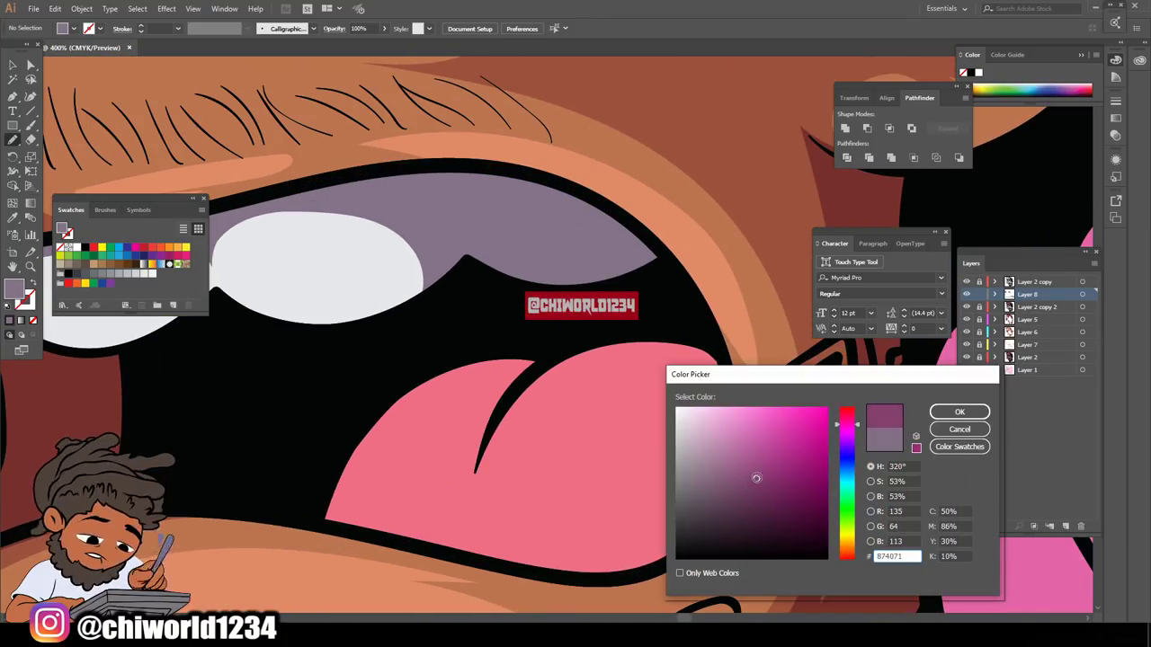
left_click_drag(847, 425, 847, 417)
left_click(959, 412)
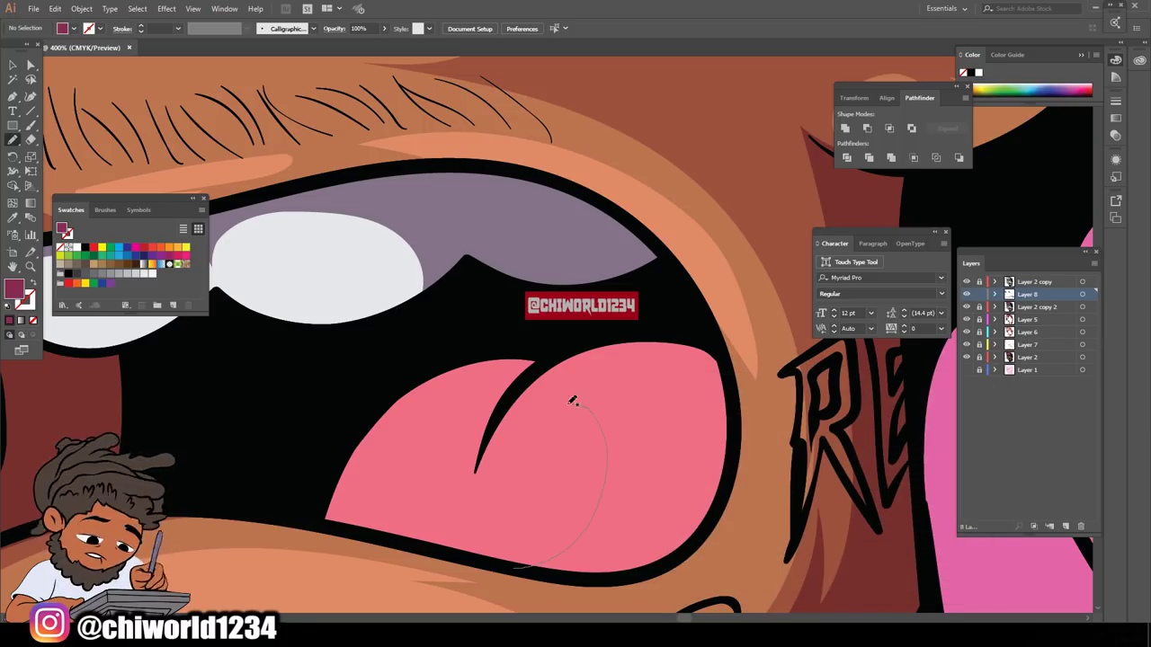
mouse_move(328, 493)
left_mouse_down()
mouse_move(571, 320)
mouse_move(742, 427)
mouse_move(516, 568)
left_mouse_up()
scroll(594, 589, "down", 7)
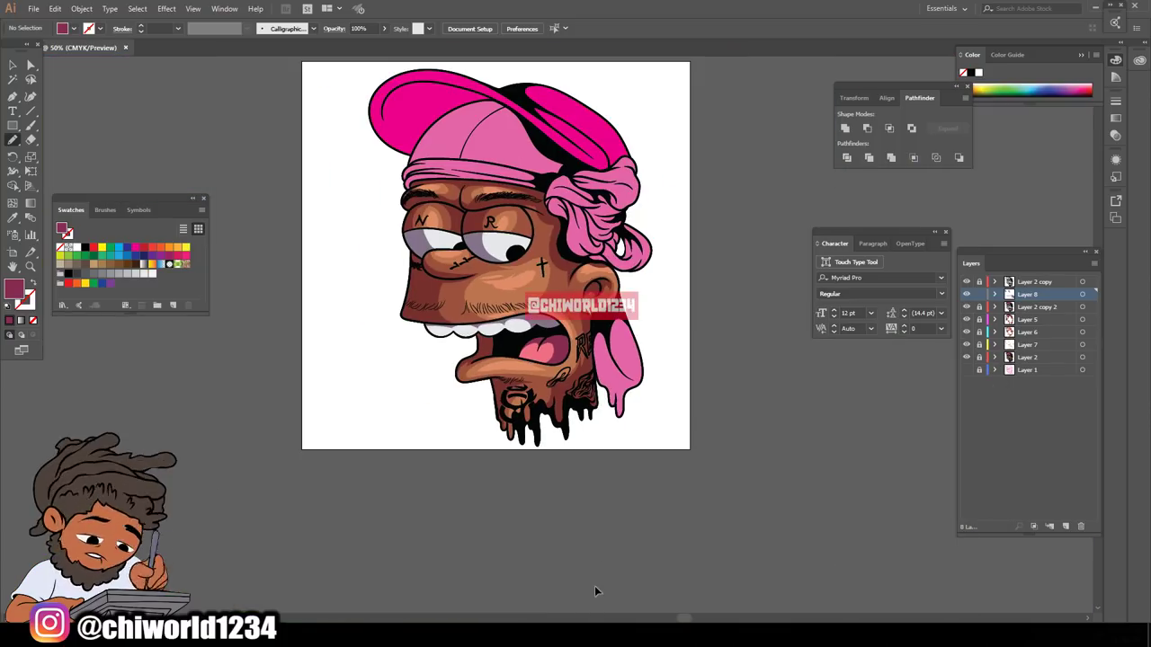
- Sample the durag's pink and change the fill to a darker shade of it for shading
scroll(546, 252, "up", 4)
key("i")
left_click(546, 252)
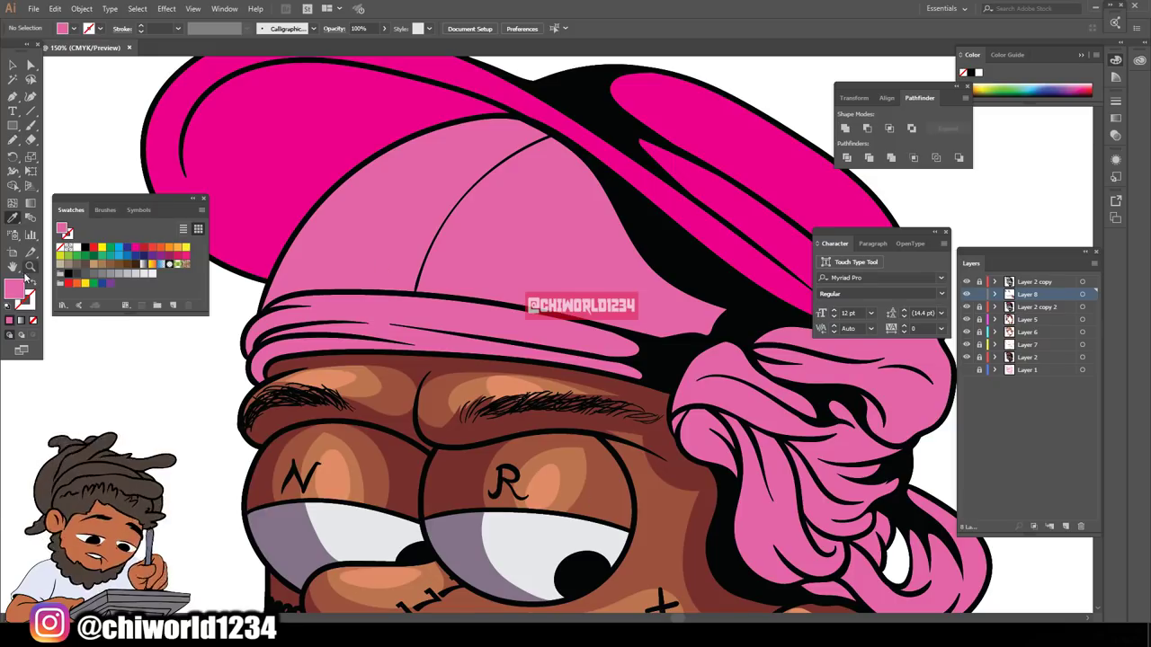
double_click(16, 287)
left_click(766, 475)
left_click_drag(765, 475, 770, 466)
left_click_drag(854, 423, 854, 419)
left_click_drag(760, 472, 767, 467)
left_click(959, 412)
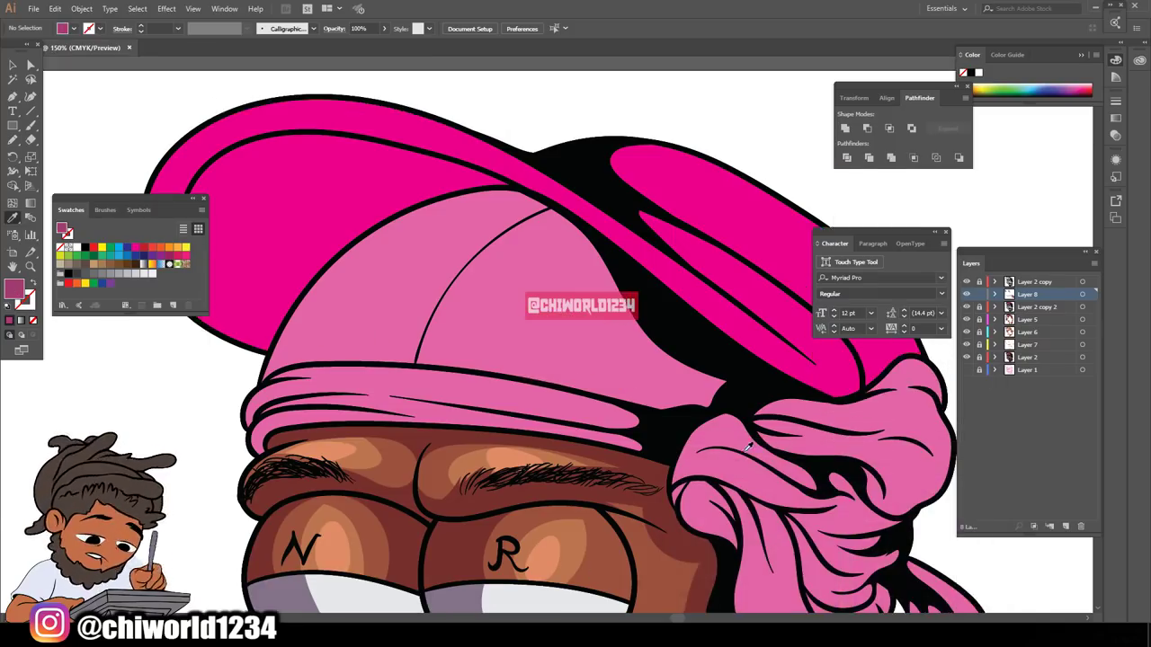
- Draw dark pink shadows along the headband folds and the lower rear of the durag dome with the Pencil tool
scroll(587, 189, "up", 2)
left_click(13, 140)
left_click_drag(726, 567, 316, 511)
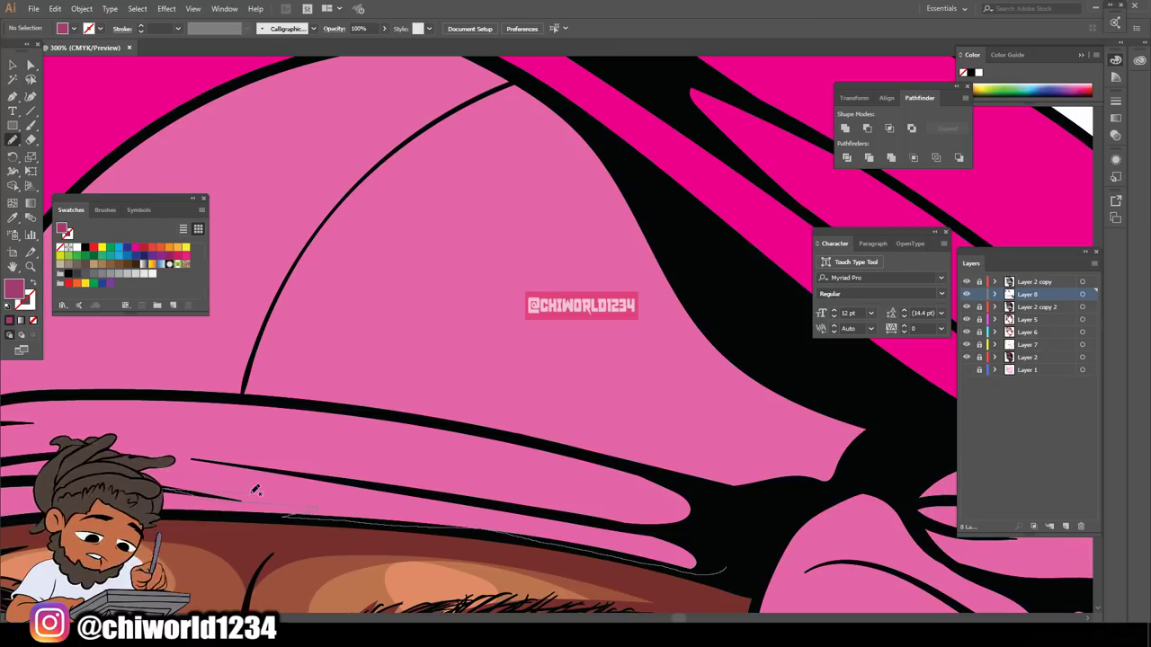
mouse_move(303, 450)
left_mouse_down()
mouse_move(383, 415)
mouse_move(297, 403)
mouse_move(580, 327)
mouse_move(530, 83)
mouse_move(841, 391)
mouse_move(747, 523)
mouse_move(820, 447)
left_mouse_up()
- Draw dark pink shadows along the upper edge of the durag dome, on both sides of its seam
key("ctrl+minus")
key("ctrl+minus")
key("ctrl+minus")
key("ctrl+minus")
scroll(790, 569, "up", 1)
key("ctrl+plus")
key("ctrl+plus")
key("ctrl+plus")
key("ctrl+plus")
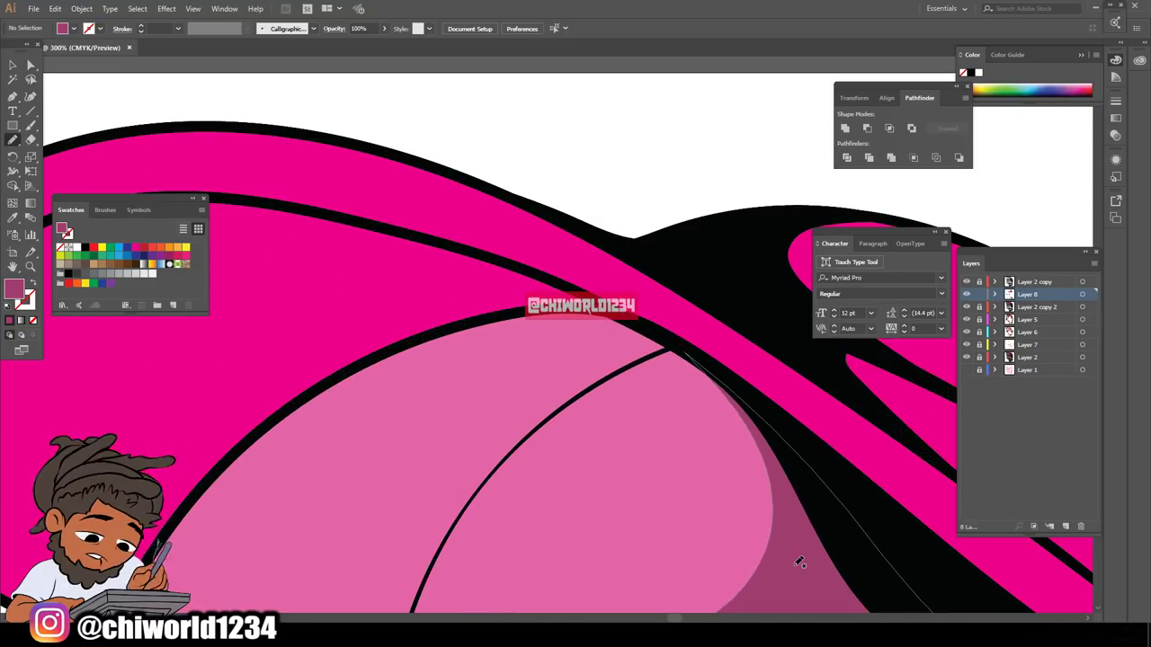
scroll(799, 561, "down", 1)
left_click_drag(328, 327, 537, 310)
mouse_move(817, 460)
left_mouse_down()
mouse_move(672, 286)
mouse_move(502, 258)
mouse_move(315, 334)
left_mouse_up()
- Draw a thin tapered shadow along the upper fold at the front of the durag's headband
key("ctrl+0")
scroll(527, 366, "up", 8)
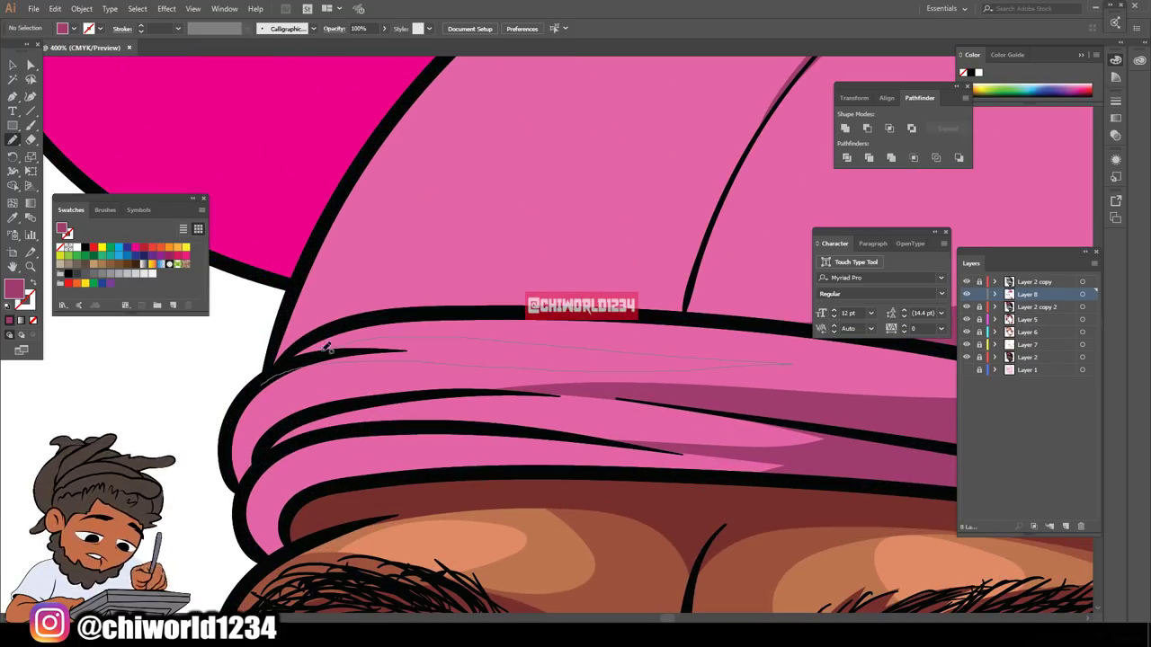
left_click_drag(326, 349, 263, 384)
key("ctrl+minus")
key("ctrl+minus")
key("ctrl+minus")
key("ctrl+minus")
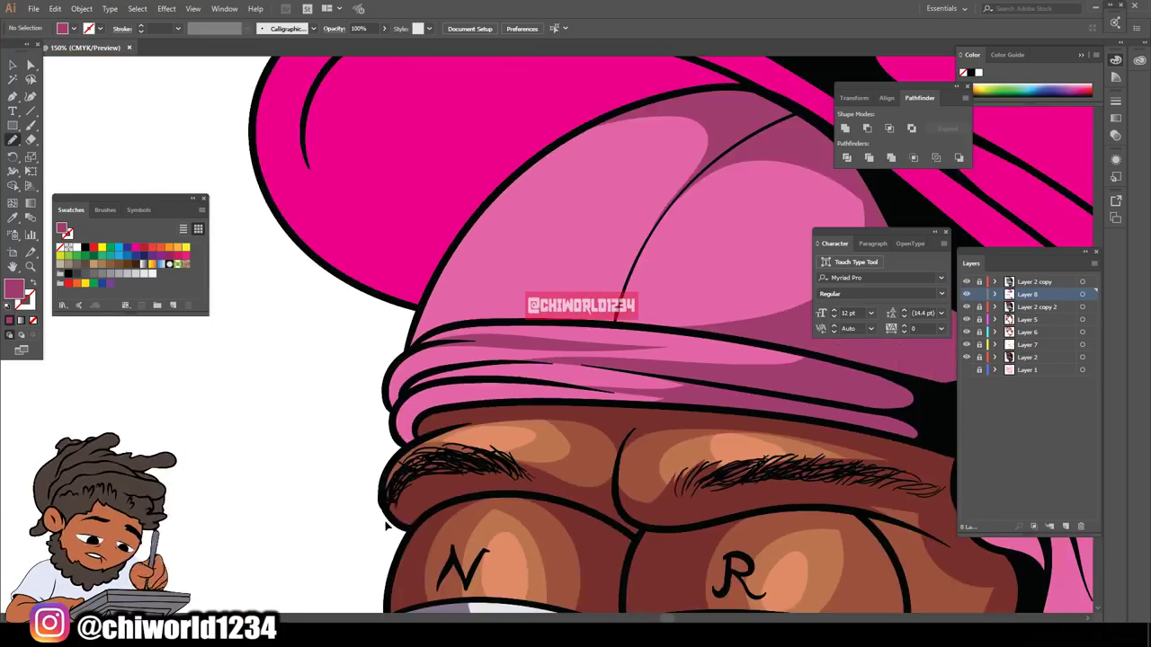
- Draw a jagged-edged shadow along the seam side of the durag's rear panel
key("ctrl+plus")
key("ctrl+plus")
key("ctrl+plus")
mouse_move(546, 147)
left_mouse_down()
mouse_move(531, 397)
mouse_move(668, 386)
left_mouse_up()
mouse_move(447, 280)
left_mouse_down()
mouse_move(589, 122)
mouse_move(450, 279)
left_mouse_up()
mouse_move(436, 294)
left_mouse_down()
mouse_move(501, 236)
mouse_move(503, 198)
left_mouse_up()
scroll(421, 524, "down", 5)
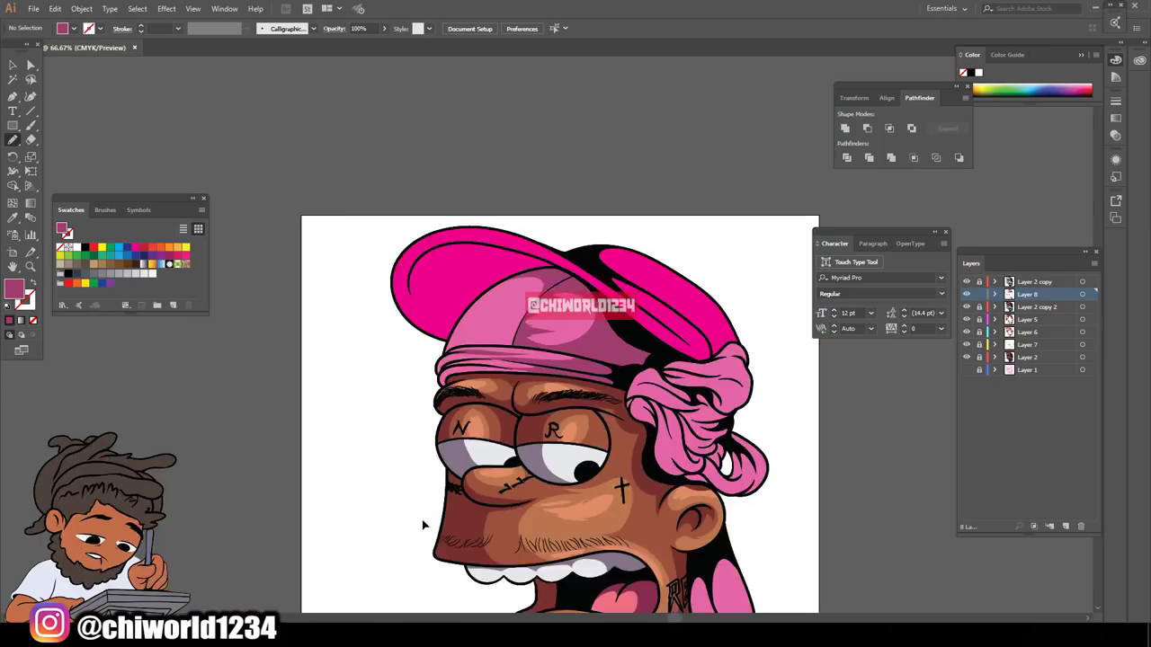
- Draw a jagged-edged shadow along the front edge and base of the durag's front panel
scroll(485, 526, "up", 6)
left_click_drag(254, 543, 448, 495)
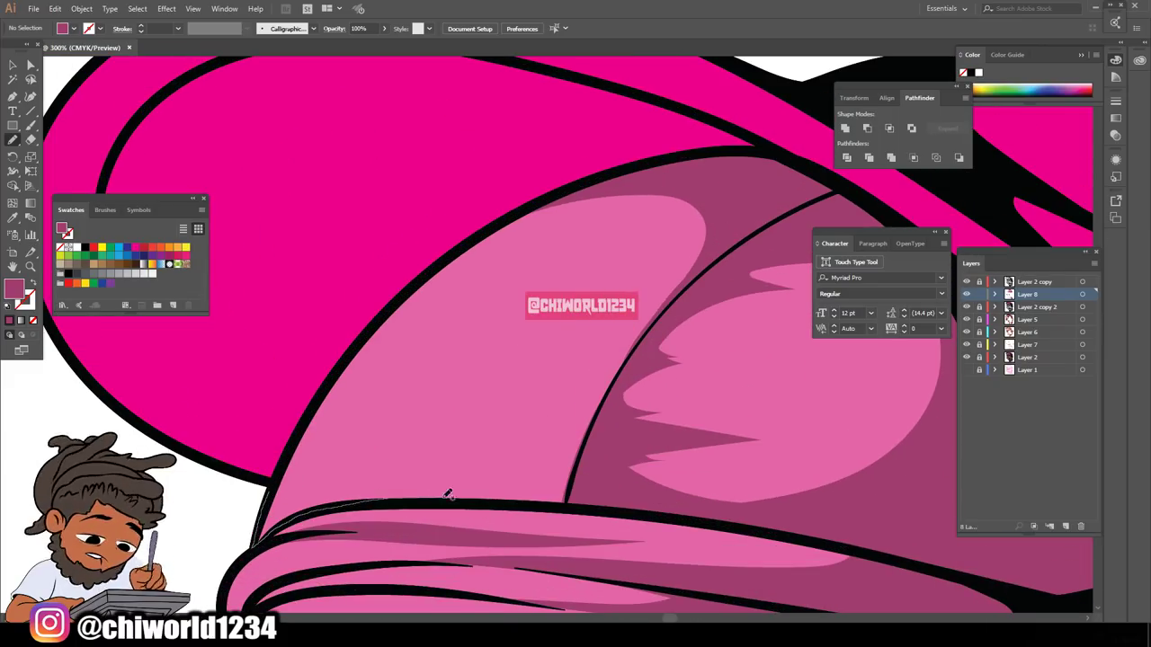
mouse_move(468, 275)
left_mouse_down()
mouse_move(551, 196)
mouse_move(276, 477)
mouse_move(256, 543)
left_mouse_up()
key("ctrl+minus")
key("ctrl+minus")
key("ctrl+minus")
key("ctrl+minus")
key("ctrl+minus")
key("ctrl+minus")
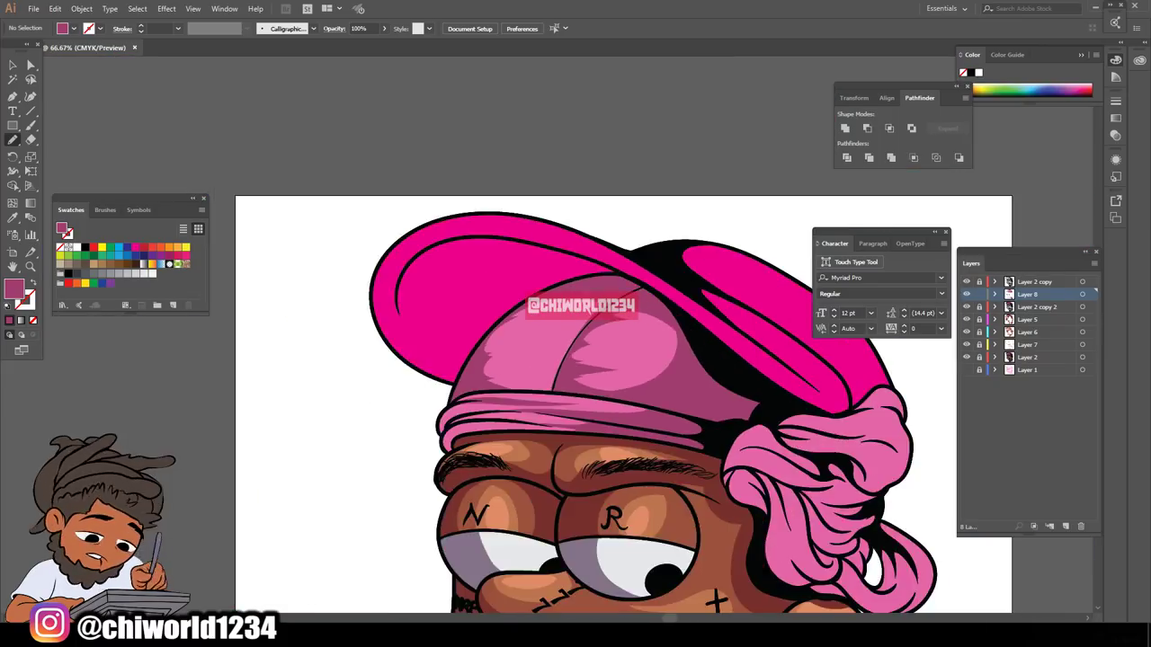
- Draw dark pink shadows on the hanging durag tail, covering its inner fold, edges and drips
scroll(681, 442, "up", 3)
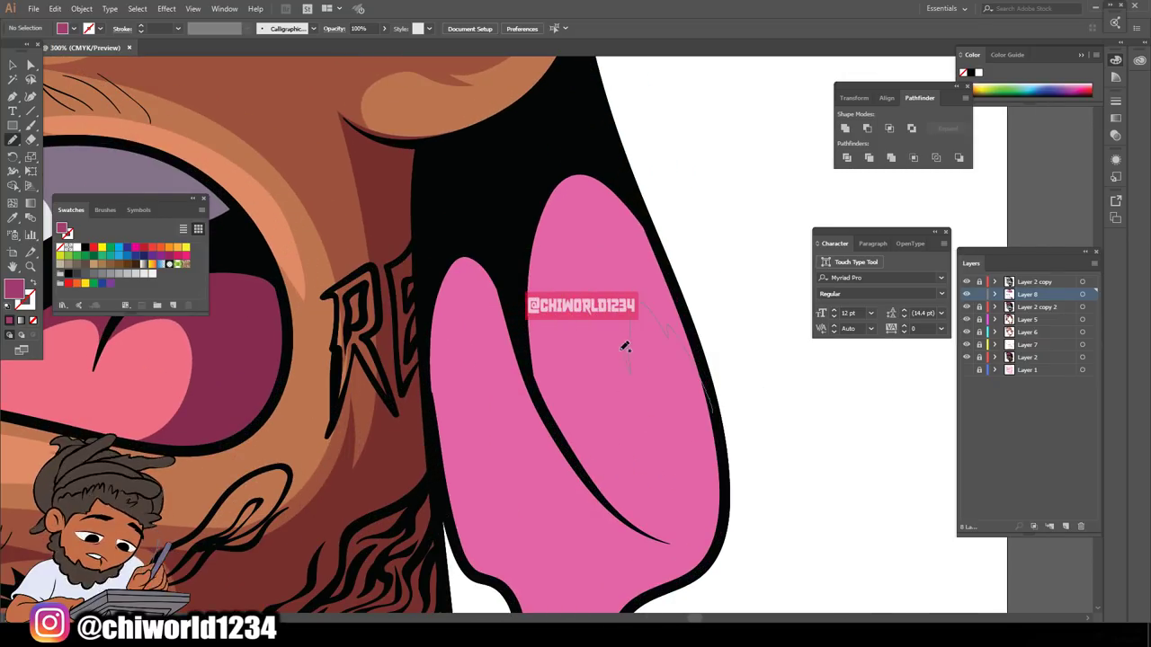
mouse_move(441, 396)
left_mouse_down()
mouse_move(618, 166)
mouse_move(689, 334)
mouse_move(642, 379)
left_mouse_up()
key("ctrl+minus")
key("ctrl+minus")
scroll(700, 538, "down", 2)
key("ctrl+plus")
key("ctrl+plus")
key("ctrl+plus")
mouse_move(455, 258)
left_mouse_down()
mouse_move(428, 338)
mouse_move(503, 404)
mouse_move(576, 582)
mouse_move(622, 594)
mouse_move(636, 435)
mouse_move(745, 368)
left_mouse_up()
scroll(681, 512, "down", 5)
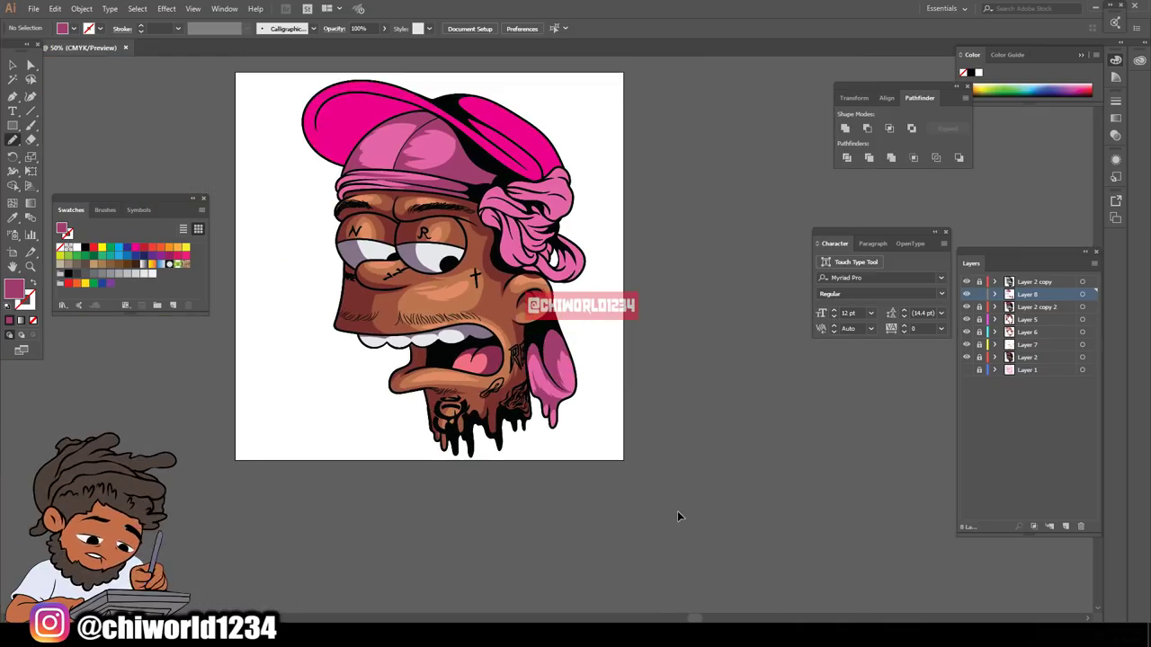
- Draw dark pink shadows on the front and lower strands of the durag knot
scroll(681, 508, "up", 8)
mouse_move(553, 189)
left_mouse_down()
mouse_move(712, 567)
mouse_move(549, 379)
mouse_move(513, 482)
mouse_move(455, 134)
mouse_move(552, 189)
left_mouse_up()
scroll(683, 386, "down", 3)
scroll(746, 580, "up", 3)
scroll(551, 248, "up", 1)
mouse_move(445, 430)
left_mouse_down()
mouse_move(521, 375)
mouse_move(398, 395)
mouse_move(467, 214)
mouse_move(490, 437)
left_mouse_up()
scroll(673, 297, "down", 5)
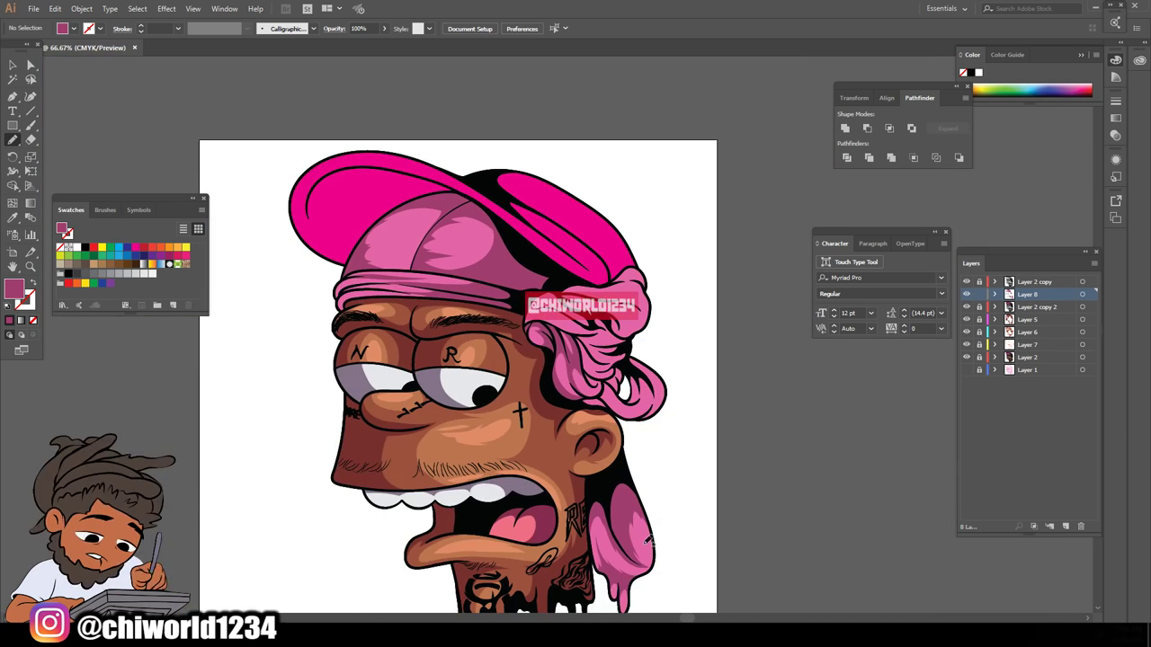
scroll(625, 409, "up", 4)
mouse_move(432, 368)
left_mouse_down()
mouse_move(406, 193)
mouse_move(612, 171)
mouse_move(630, 297)
mouse_move(615, 459)
mouse_move(465, 389)
mouse_move(393, 396)
left_mouse_up()
- Draw a dark pink shadow around the rear loop of the durag knot, leaving light patches along its curve
scroll(549, 576, "right", 5)
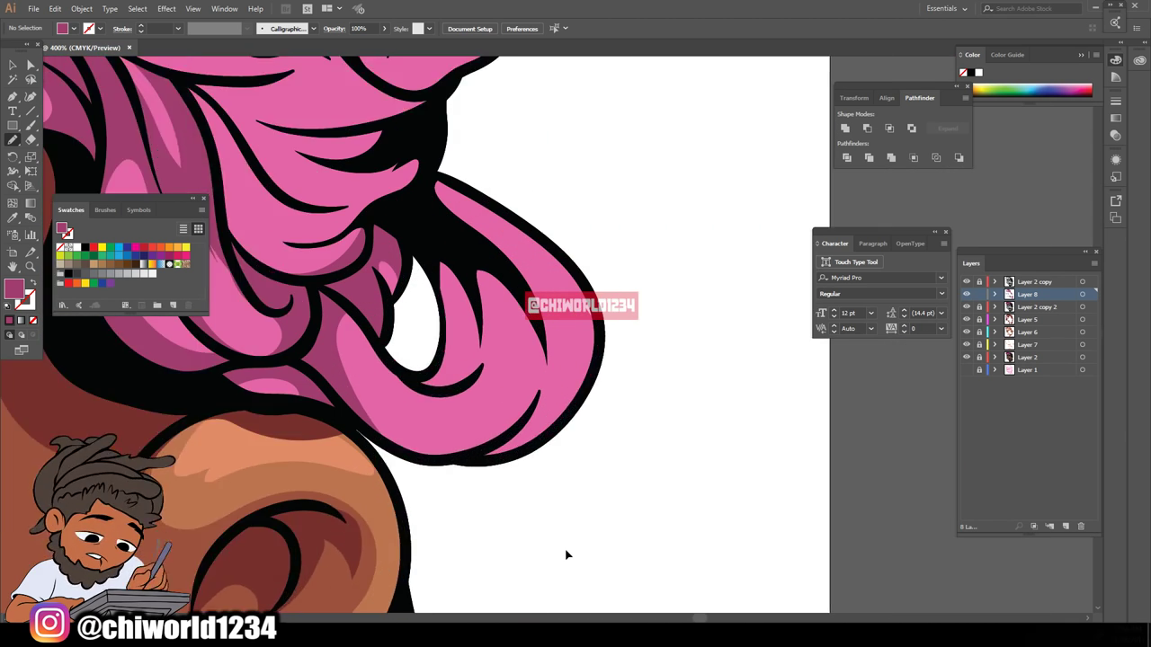
mouse_move(489, 171)
left_mouse_down()
mouse_move(397, 135)
mouse_move(399, 283)
mouse_move(488, 387)
mouse_move(471, 495)
left_mouse_up()
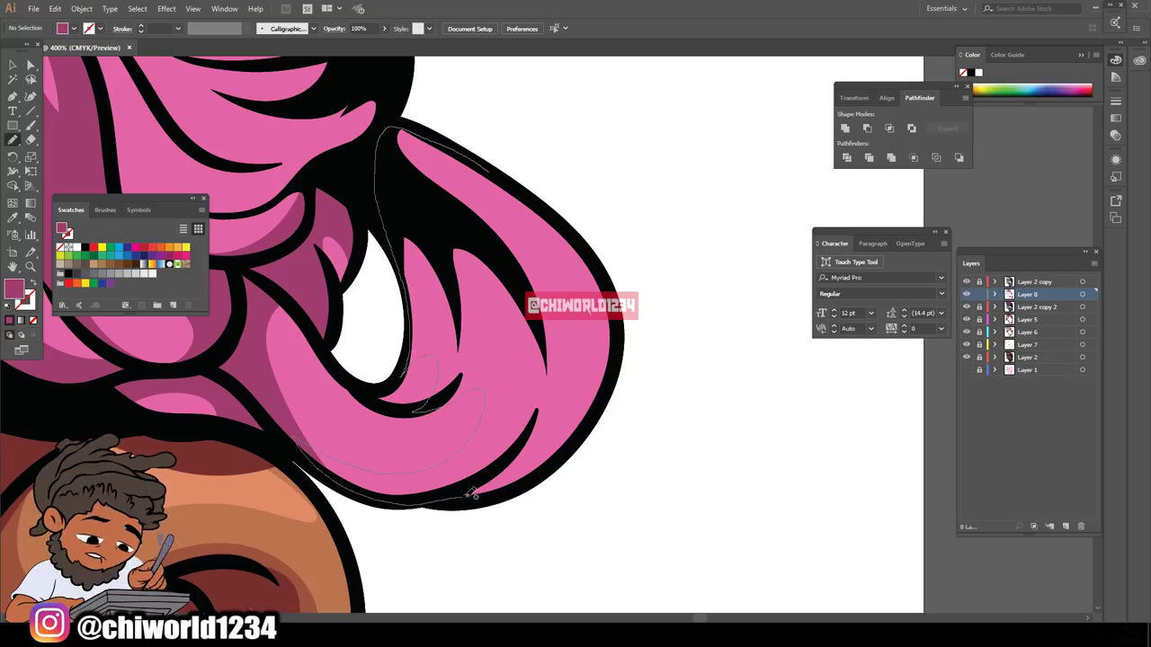
left_click_drag(583, 244, 489, 172)
key("ctrl+minus")
key("ctrl+minus")
key("ctrl+minus")
key("ctrl+minus")
key("ctrl+minus")
key("ctrl+equal")
key("ctrl+equal")
key("ctrl+equal")
key("ctrl+equal")
key("ctrl+equal")
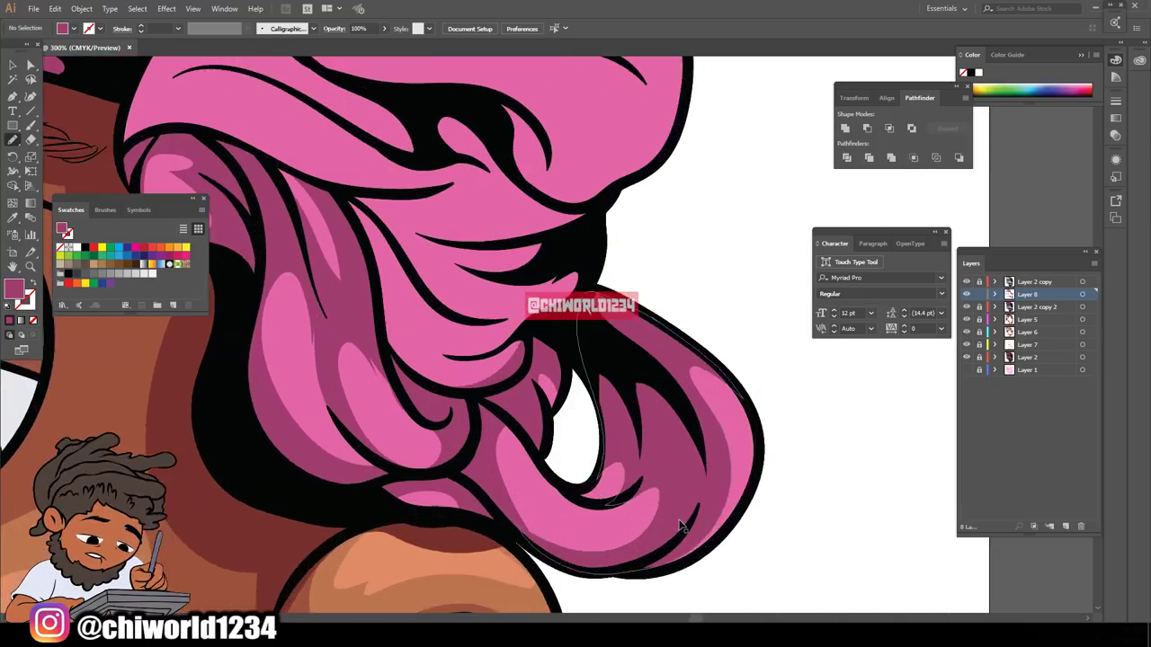
- Draw dark pink shadows in the central folds of the durag knot and on its upper front fold
mouse_move(344, 397)
left_mouse_down()
mouse_move(465, 529)
mouse_move(534, 475)
mouse_move(423, 443)
mouse_move(536, 436)
mouse_move(500, 407)
mouse_move(606, 327)
mouse_move(476, 322)
mouse_move(315, 255)
left_mouse_up()
left_click_drag(316, 253, 317, 325)
mouse_move(511, 406)
left_mouse_down()
mouse_move(515, 319)
mouse_move(509, 405)
left_mouse_up()
mouse_move(512, 304)
left_mouse_down()
mouse_move(583, 331)
mouse_move(515, 307)
left_mouse_up()
key("ctrl+minus")
key("ctrl+minus")
key("ctrl+minus")
left_click_drag(414, 484, 511, 521)
key("ctrl+equal")
key("ctrl+equal")
mouse_move(374, 365)
left_mouse_down()
mouse_move(424, 349)
mouse_move(685, 376)
mouse_move(459, 269)
mouse_move(370, 314)
mouse_move(373, 403)
mouse_move(216, 420)
left_mouse_up()
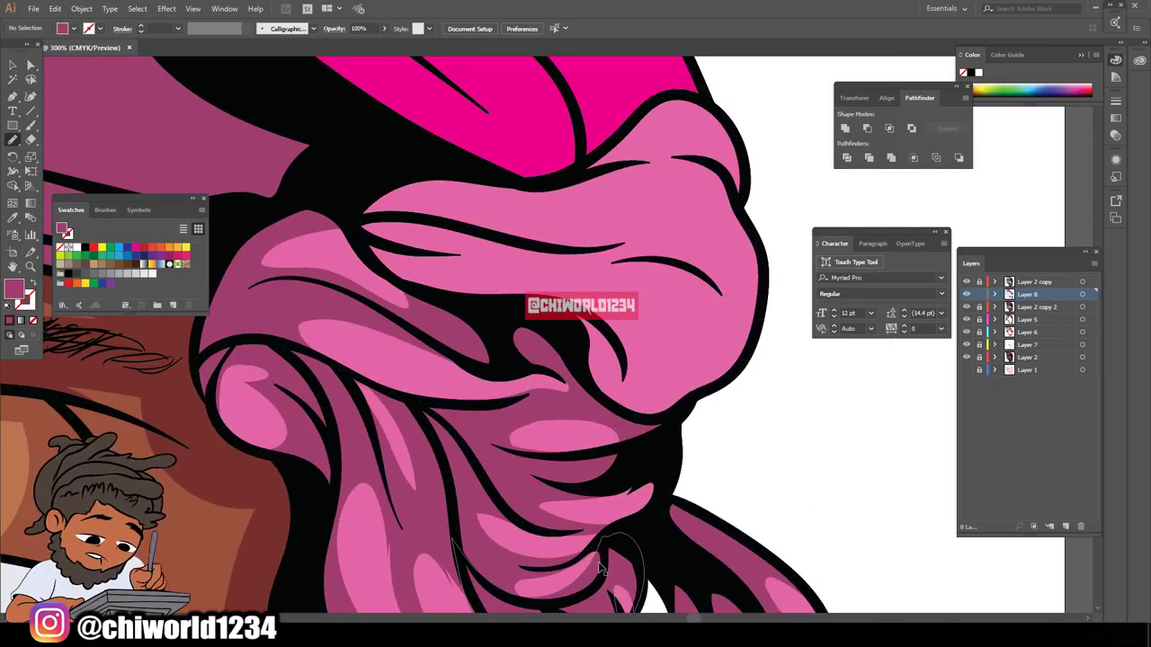
- Draw dark pink shadows across the large upper folds of the durag knot
key("ctrl+equal")
mouse_move(318, 203)
left_mouse_down()
mouse_move(238, 332)
mouse_move(704, 425)
left_mouse_up()
mouse_move(613, 349)
left_mouse_down()
mouse_move(313, 324)
mouse_move(223, 303)
mouse_move(351, 267)
mouse_move(524, 325)
mouse_move(710, 309)
mouse_move(564, 227)
mouse_move(676, 162)
mouse_move(739, 273)
mouse_move(763, 386)
mouse_move(696, 548)
mouse_move(504, 536)
mouse_move(232, 365)
mouse_move(226, 317)
left_mouse_up()
scroll(216, 324, "down", 2)
key("ctrl+minus")
key("ctrl+minus")
key("ctrl+minus")
key("ctrl+minus")
key("ctrl+minus")
scroll(694, 549, "left", 2)
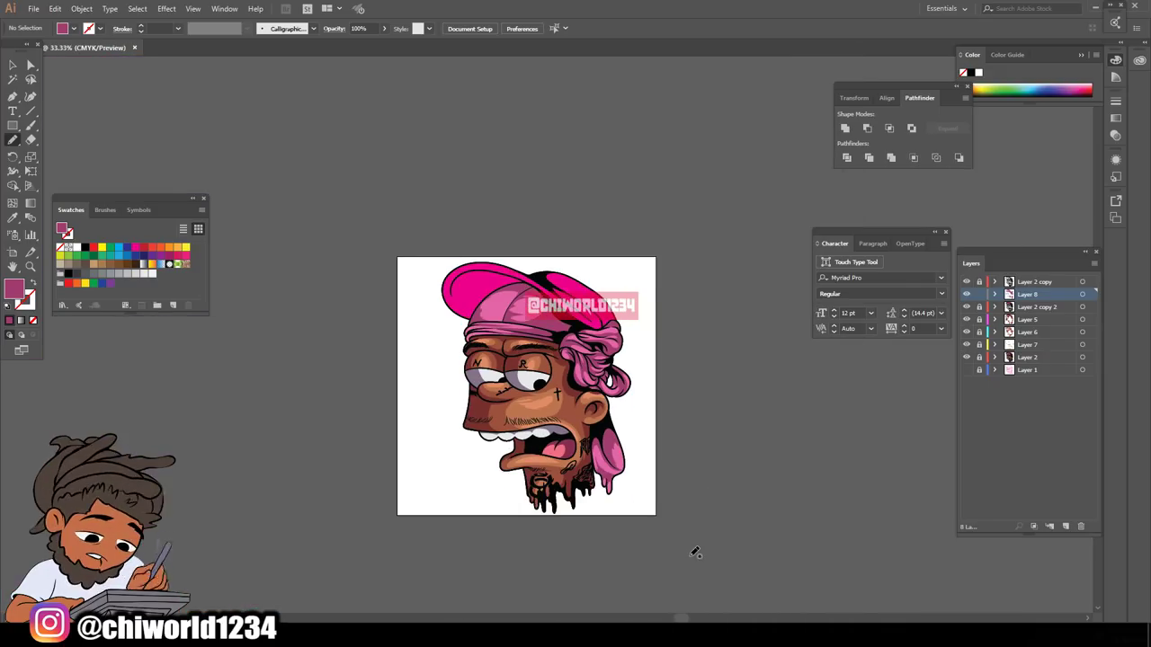
- Sample the cap's bright magenta and change the fill to the dark magenta 8C0358
key("ctrl+plus")
key("ctrl+plus")
scroll(693, 504, "up", 3)
left_click(12, 218)
left_click(403, 314)
double_click(16, 289)
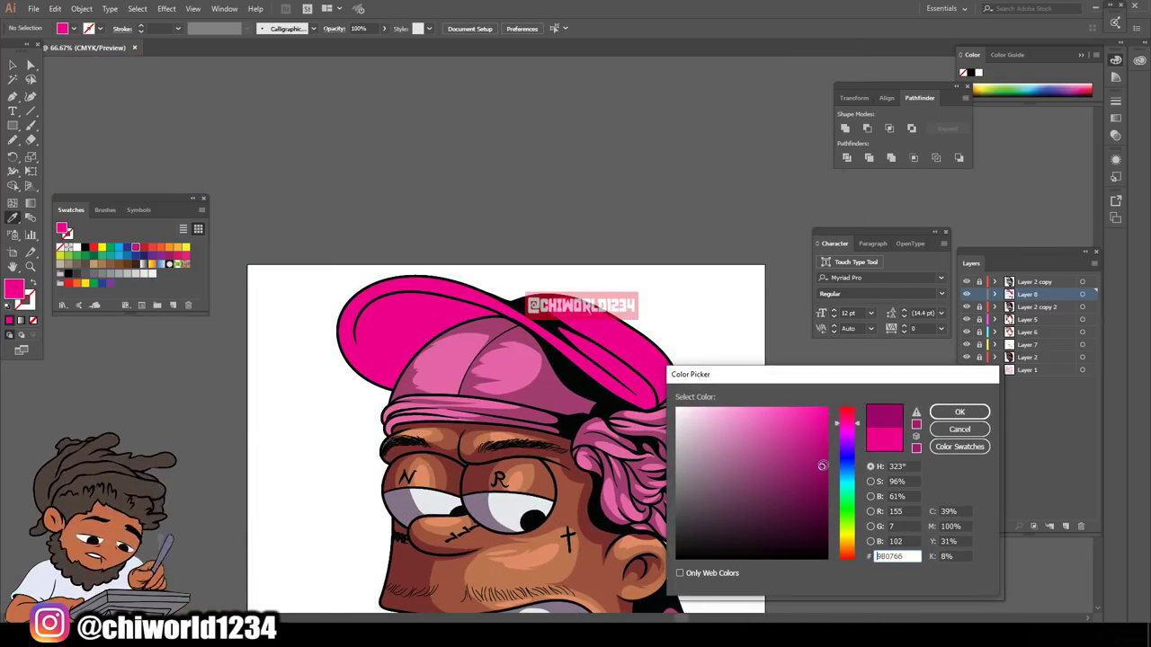
left_click(820, 476)
key("Return")
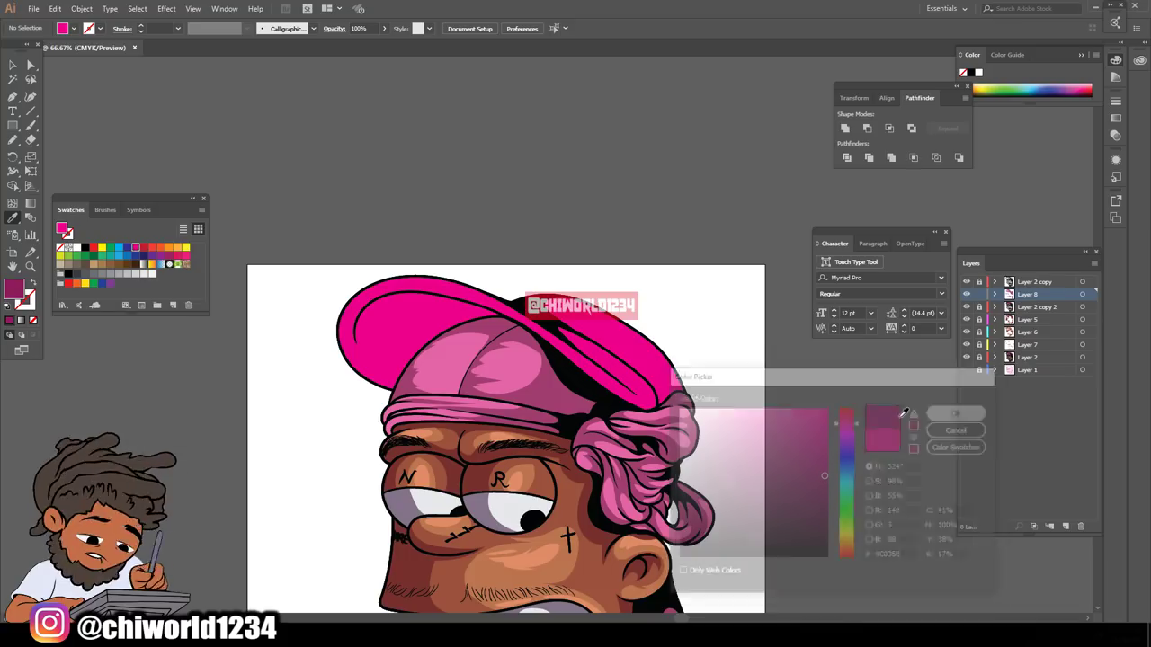
- Draw a dark magenta shadow across the underside of the cap's brim, leaving a rounded light area at the front
scroll(671, 478, "up", 4)
key("n")
mouse_move(737, 366)
left_mouse_down()
mouse_move(466, 450)
mouse_move(197, 349)
left_mouse_up()
mouse_move(101, 372)
left_mouse_down()
mouse_move(390, 249)
mouse_move(756, 364)
left_mouse_up()
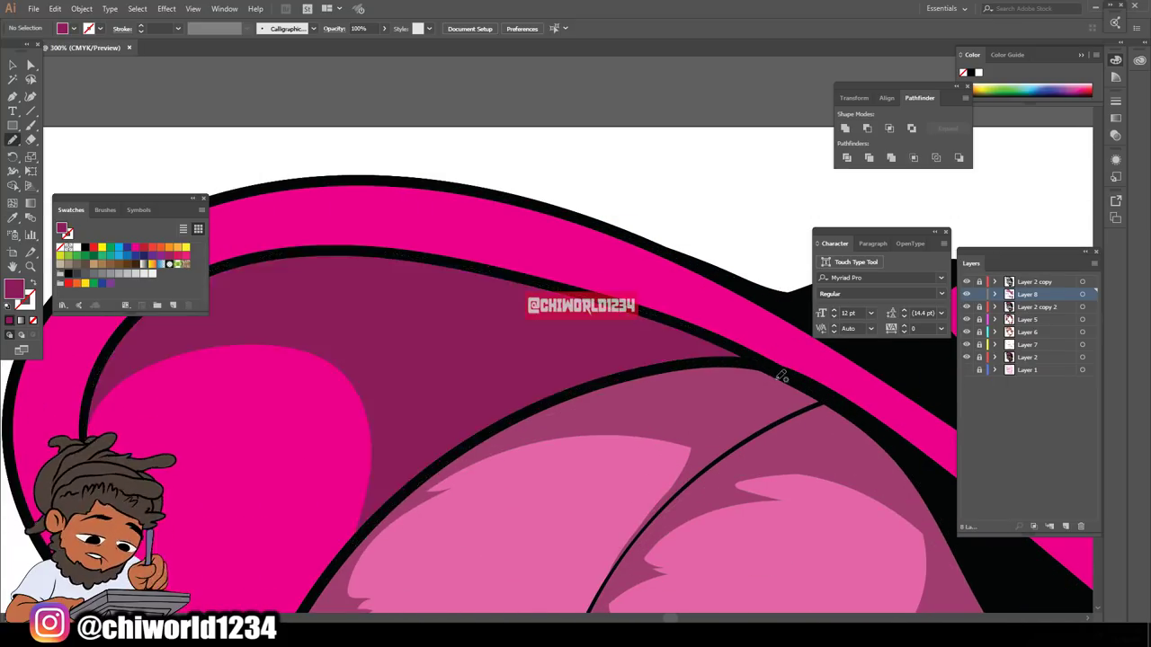
- Draw dark magenta shadows on the rear section of the cap
scroll(810, 432, "down", 3)
key("ctrl+plus")
key("ctrl+plus")
key("ctrl+plus")
mouse_move(332, 481)
left_mouse_down()
mouse_move(305, 350)
mouse_move(591, 534)
mouse_move(652, 499)
mouse_move(371, 250)
mouse_move(686, 359)
mouse_move(764, 522)
mouse_move(406, 527)
mouse_move(477, 565)
left_mouse_up()
scroll(728, 584, "down", 5)
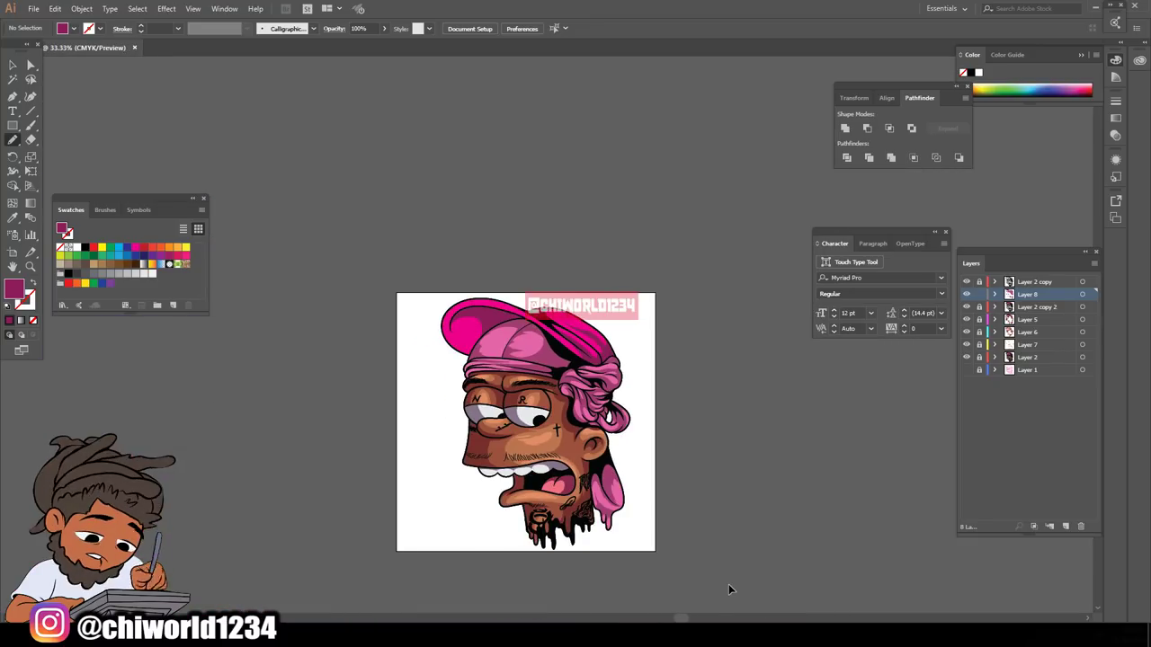
- Select all the shadow shapes on Layer 8, expand them, and combine them with Pathfinder Merge
left_click(14, 66)
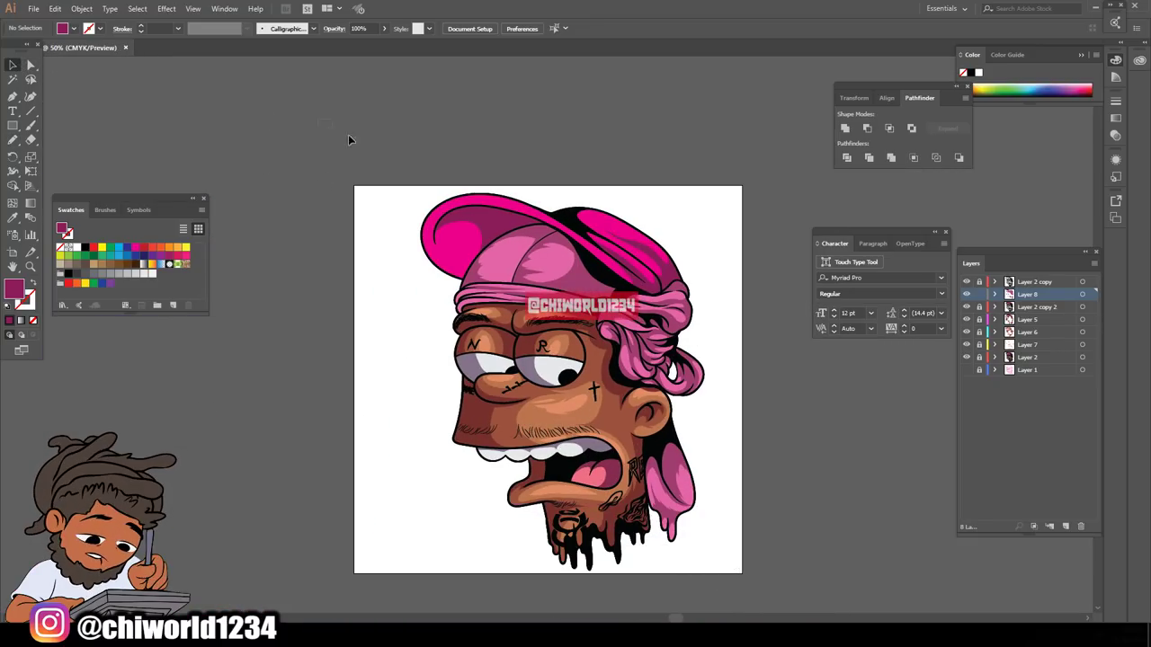
mouse_move(819, 554)
left_mouse_down()
mouse_move(353, 555)
mouse_move(354, 211)
left_mouse_up()
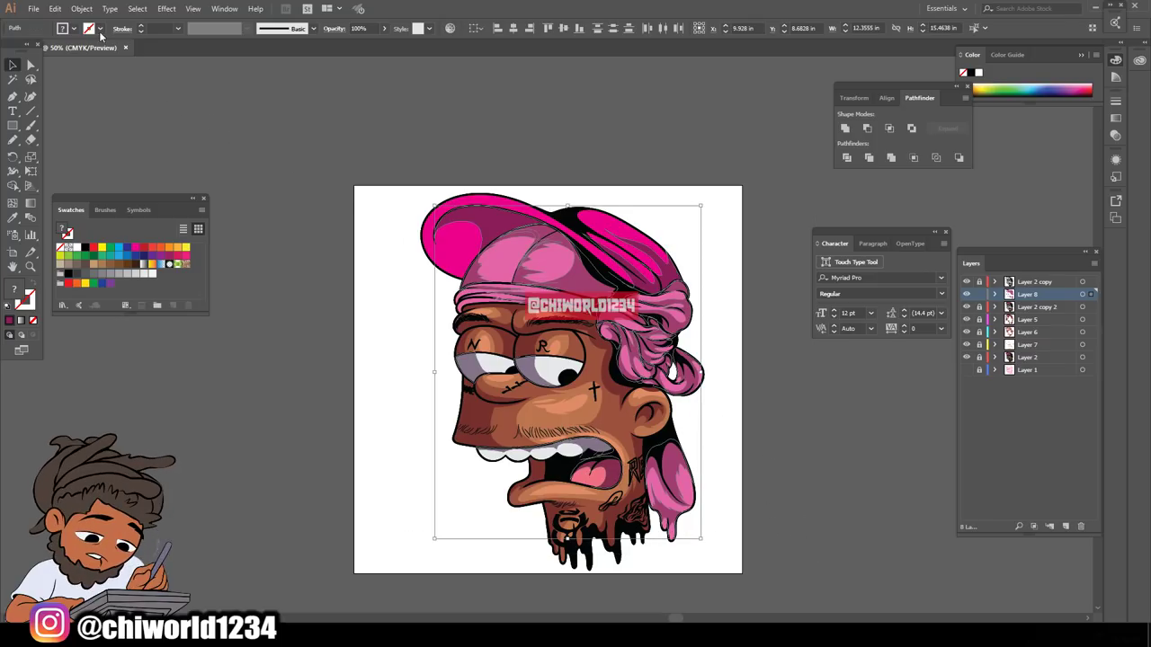
left_click(82, 8)
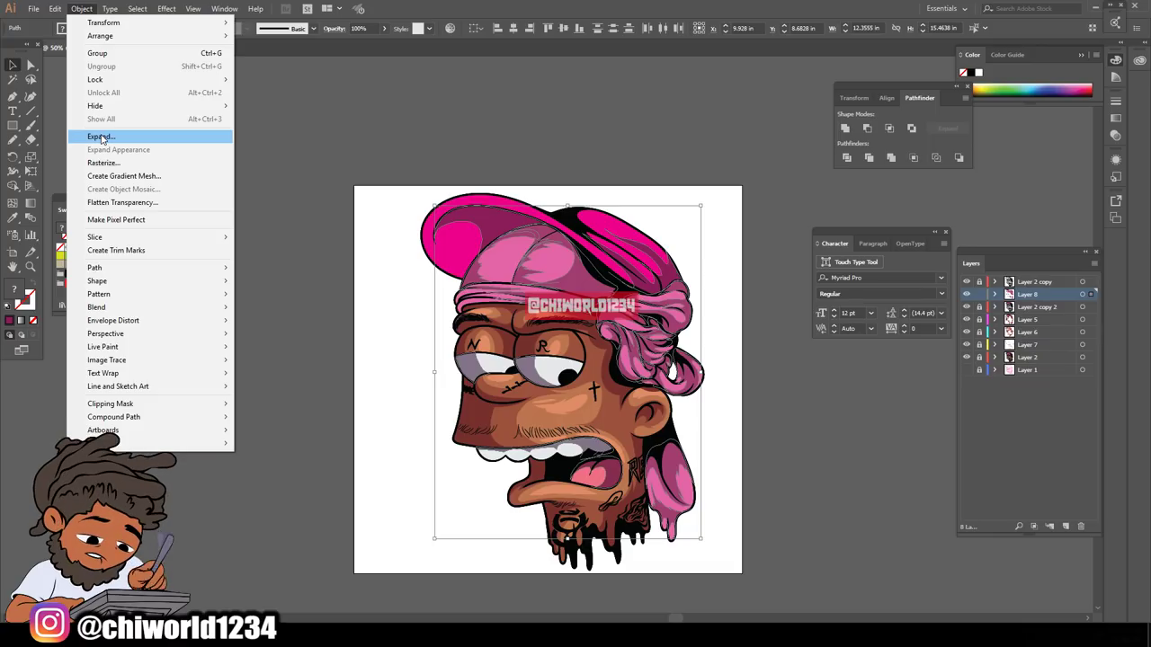
left_click(101, 137)
left_click(891, 159)
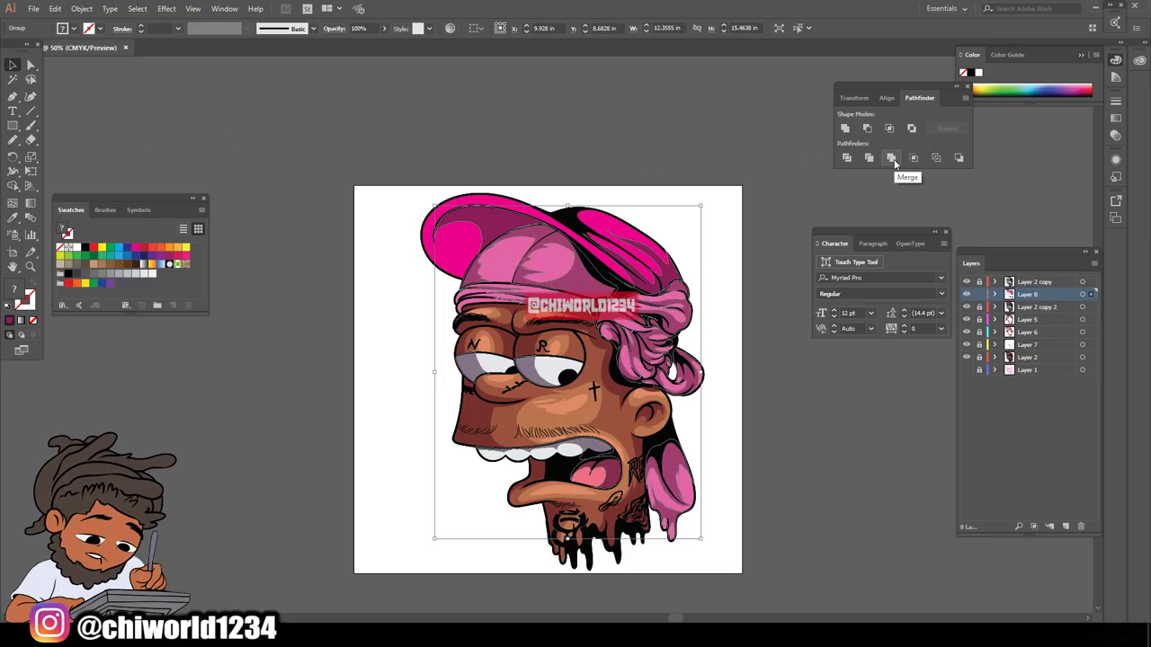
- Start recoloring the merged shadows with the Color Harmony preset and set the number of colors to All
left_click(55, 9)
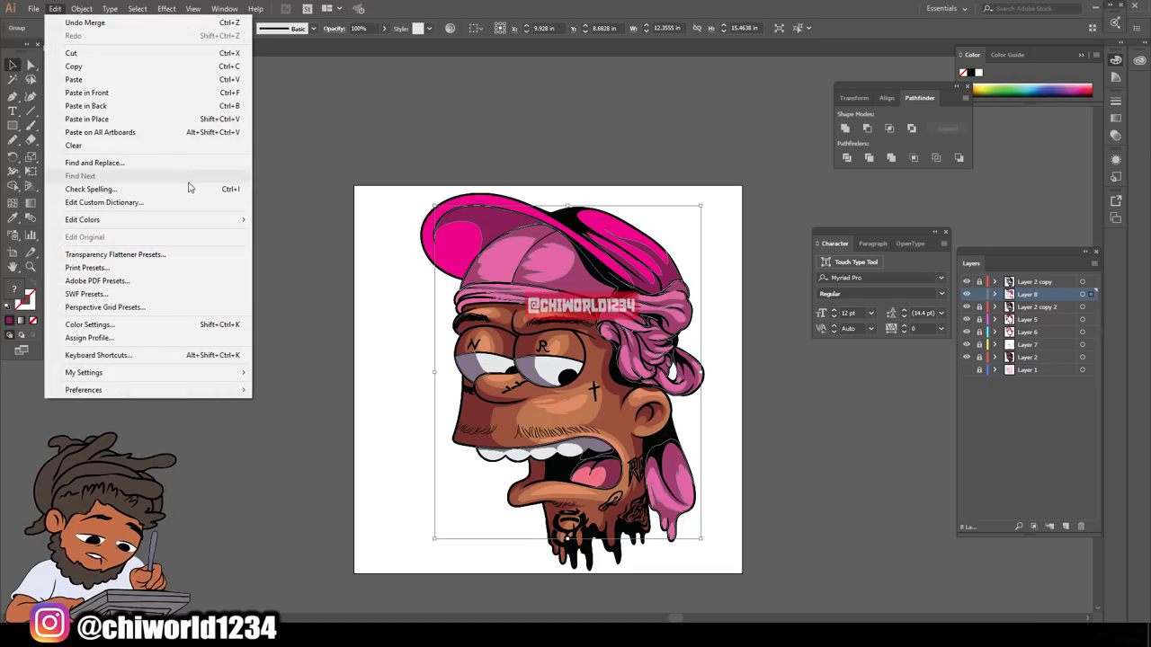
mouse_move(202, 219)
mouse_move(324, 241)
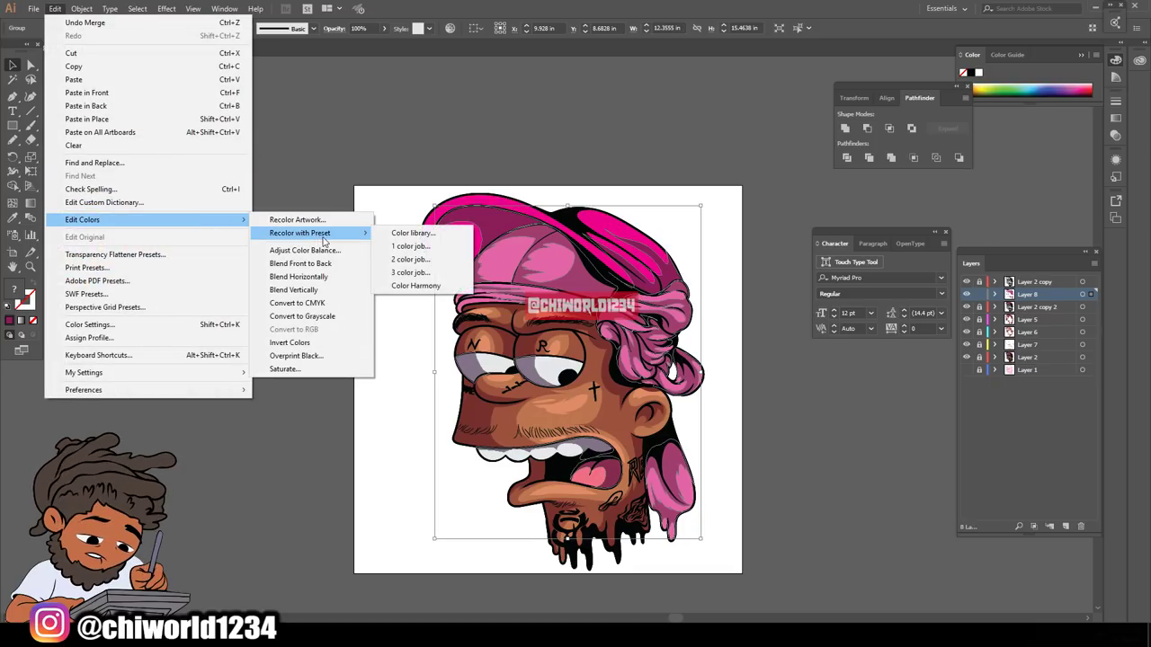
left_click(418, 285)
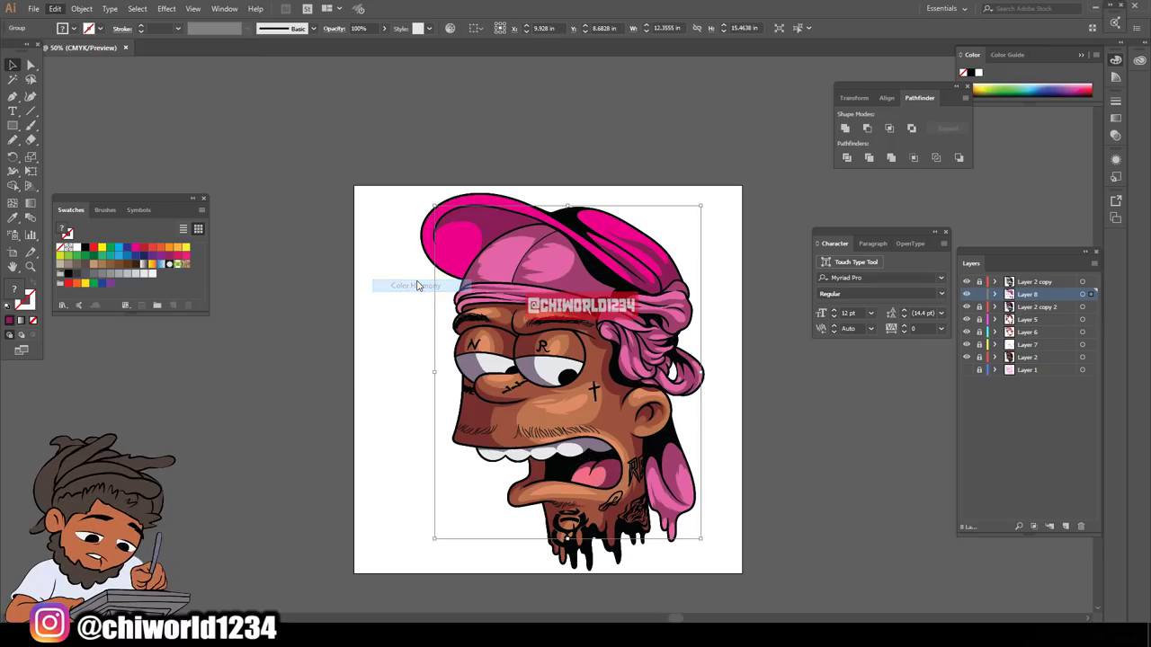
left_click(907, 265)
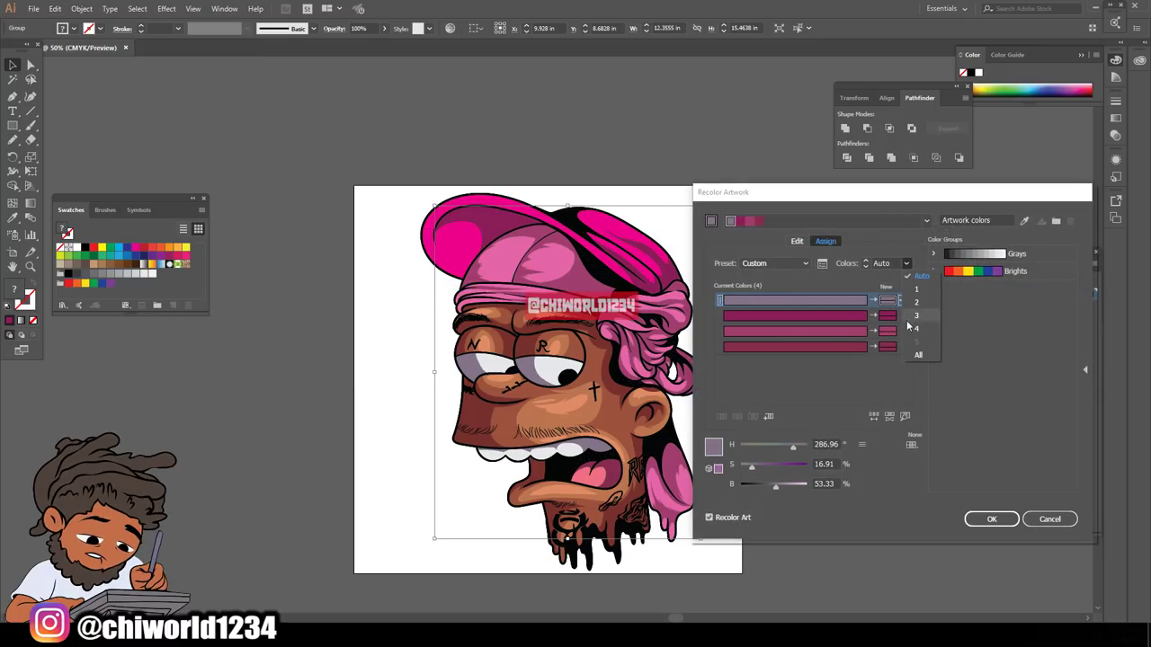
left_click(915, 353)
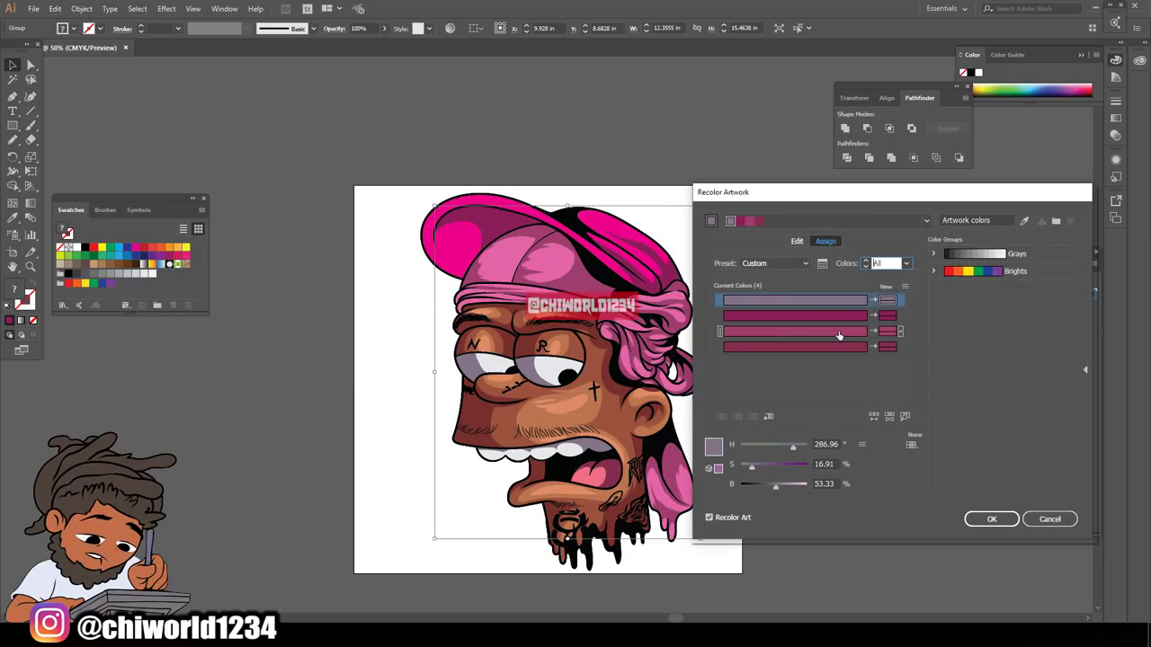
- Darken the cap's magenta shadow color, recolor the durag's shadows purple with hue 303°, saturation 83% and brightness 49%, and apply the recoloring
left_click(782, 315)
left_click_drag(775, 485, 766, 486)
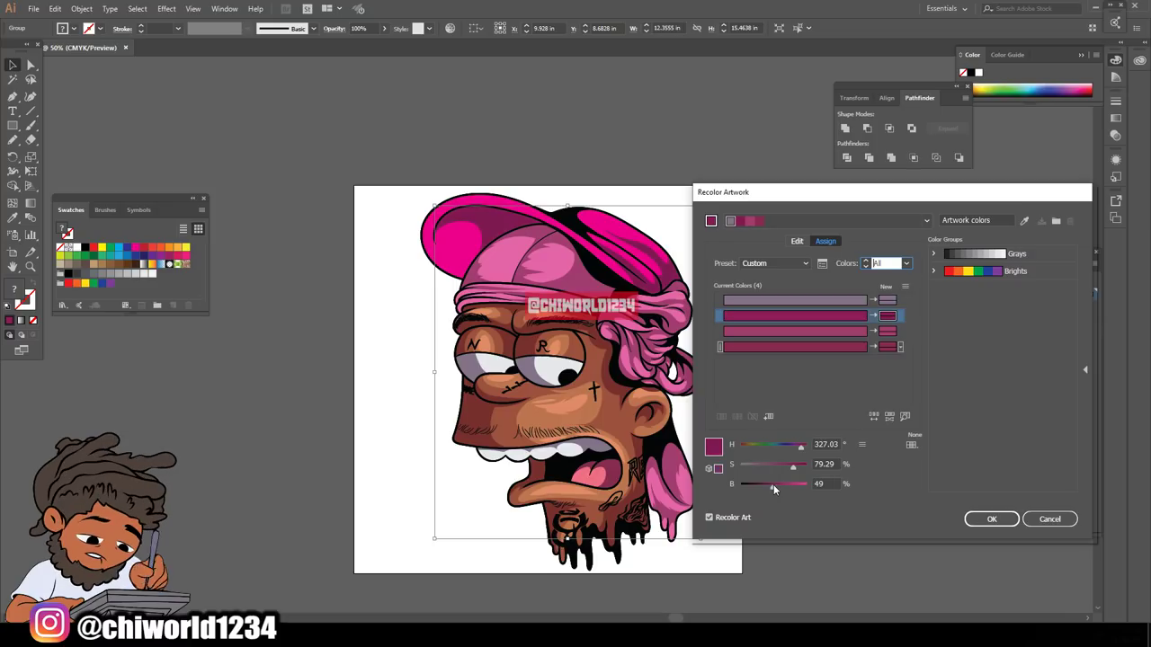
left_click(814, 331)
left_click_drag(780, 487, 781, 469)
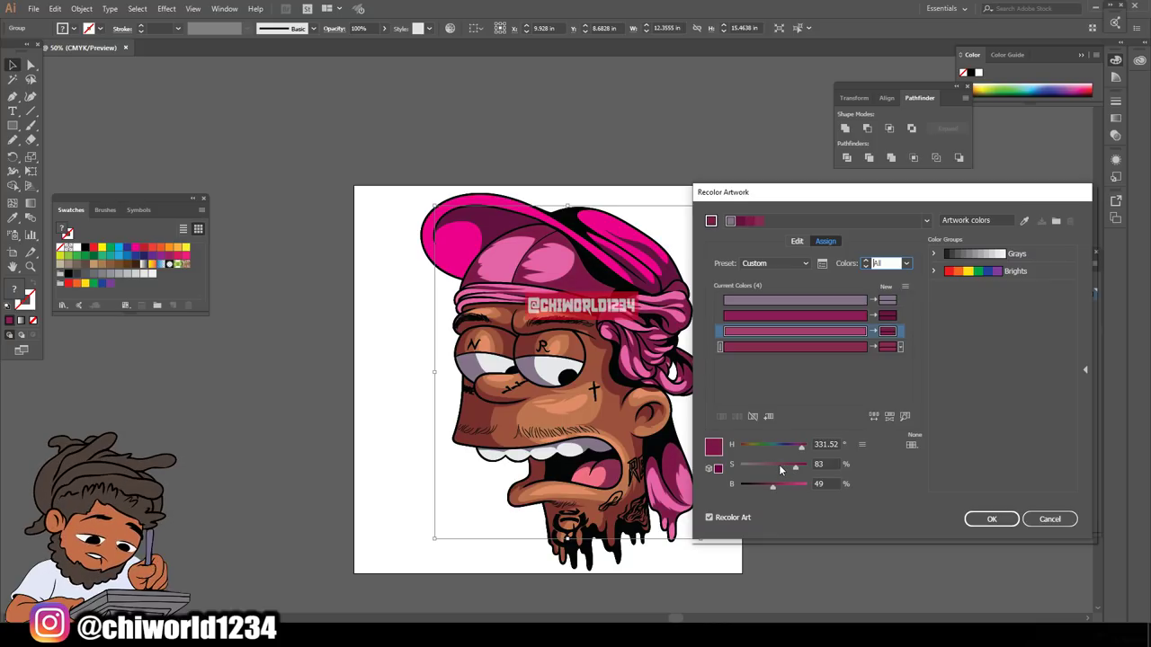
left_click_drag(801, 447, 800, 447)
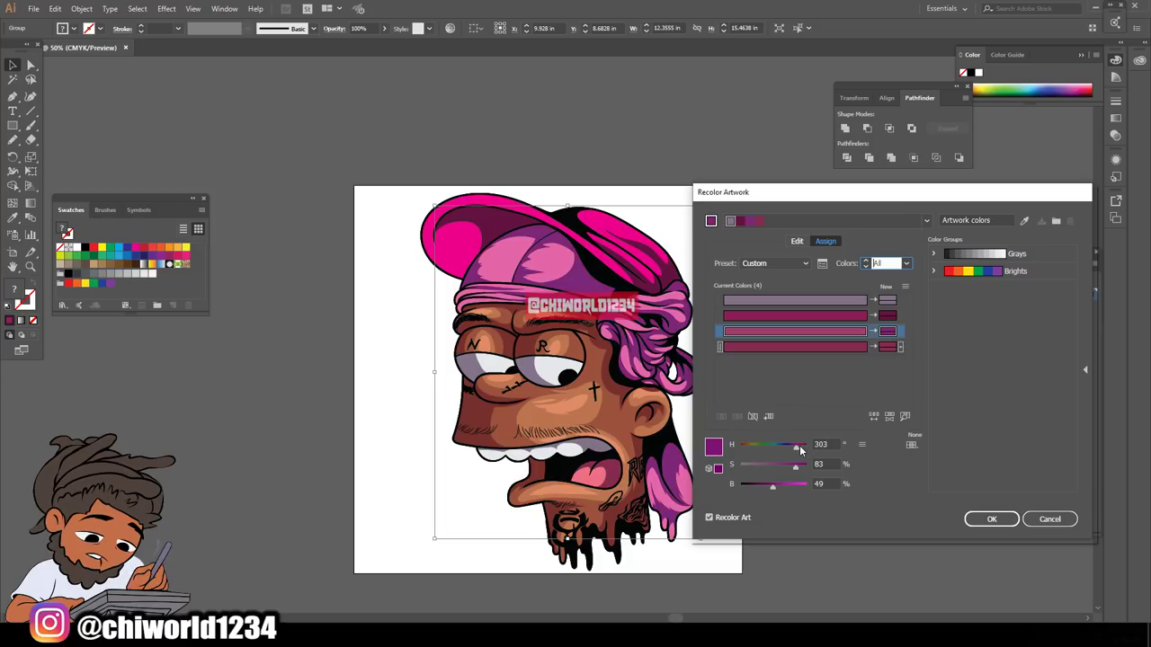
left_click(992, 519)
left_click(842, 500)
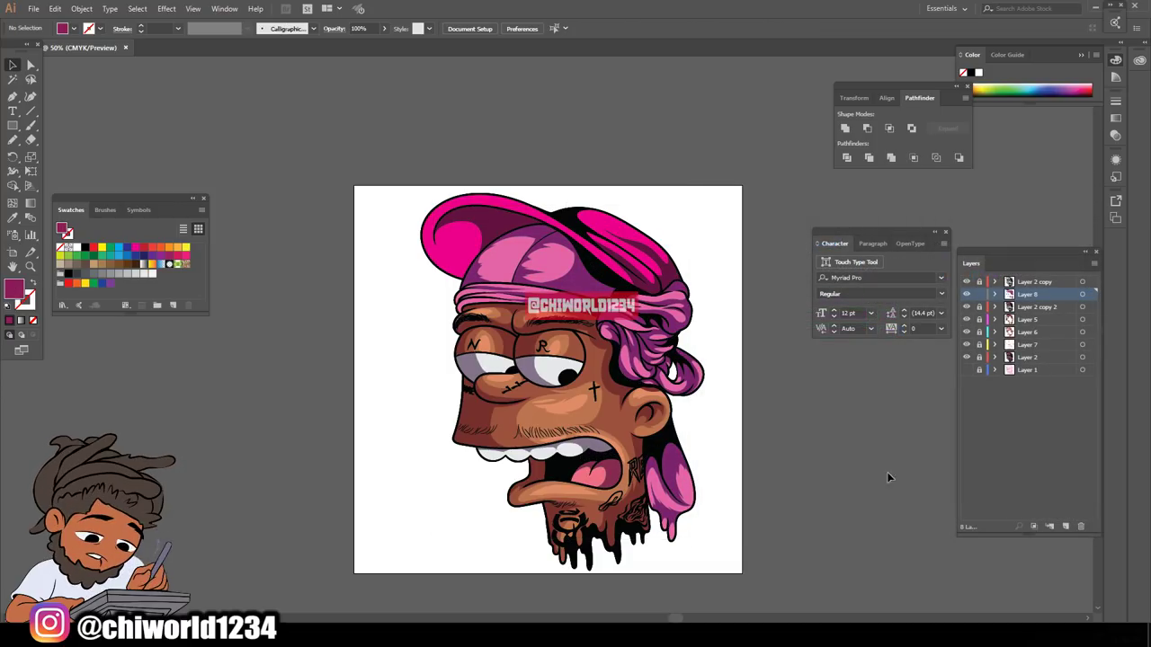
- Create a new layer and move it above Layer 2 copy at the top of the layer stack
left_click(1064, 527)
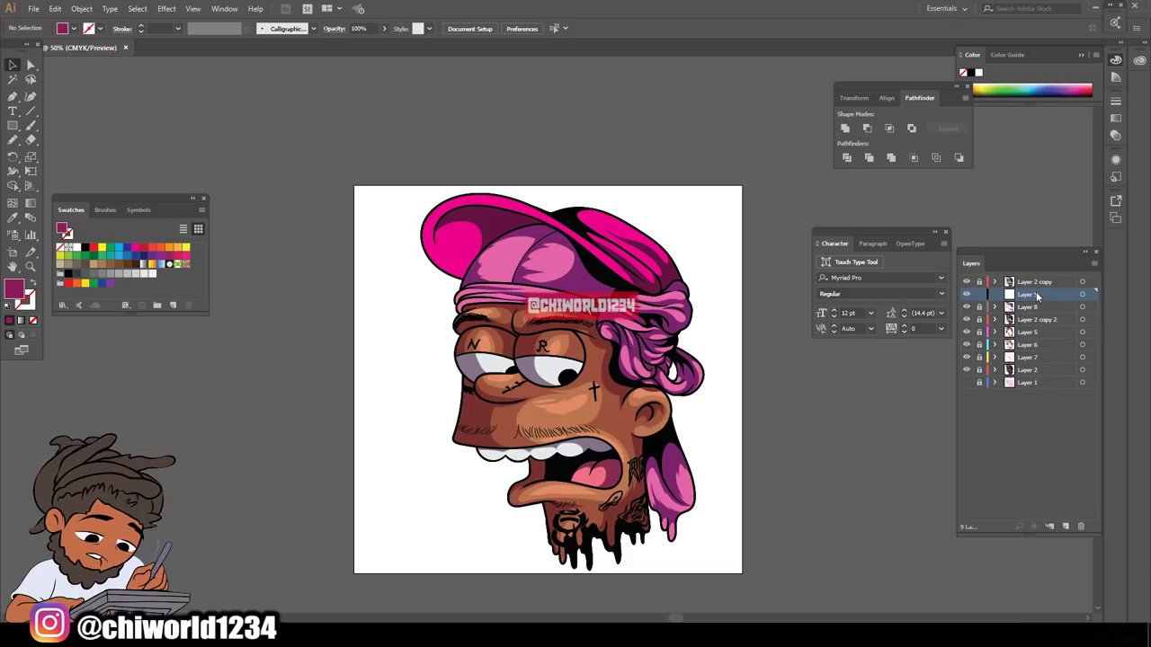
left_click_drag(1037, 296, 1042, 283)
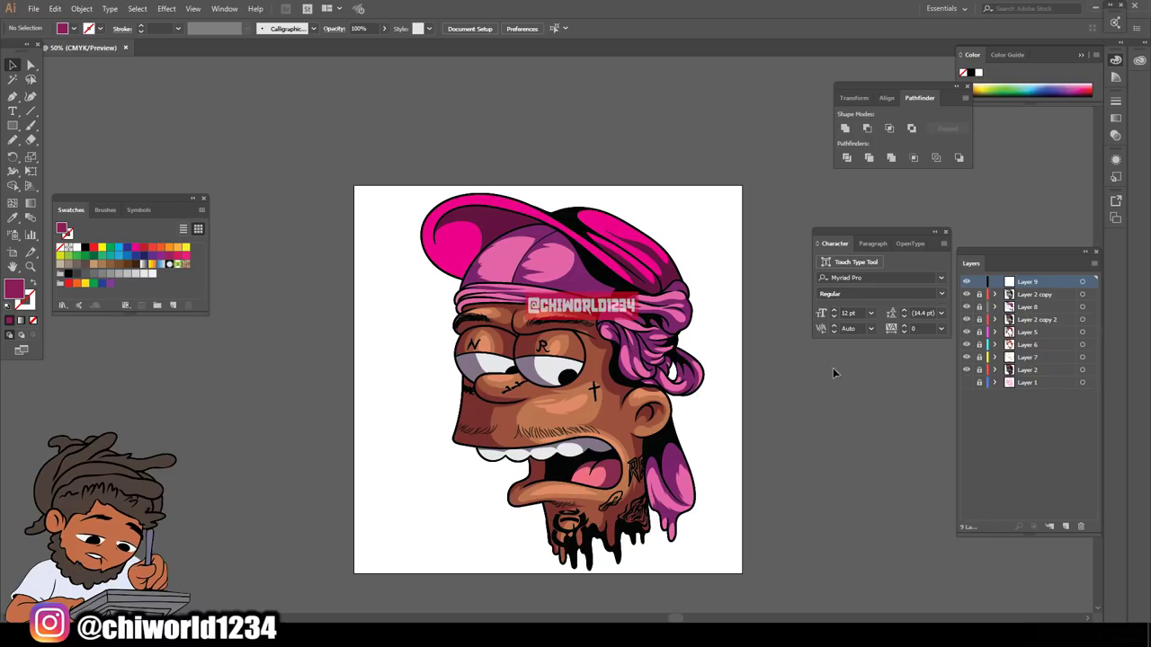
- Set the fill to muted purple #4C425B and draw a small freehand reflection on each pupil with the Pencil tool
scroll(789, 362, "up", 5)
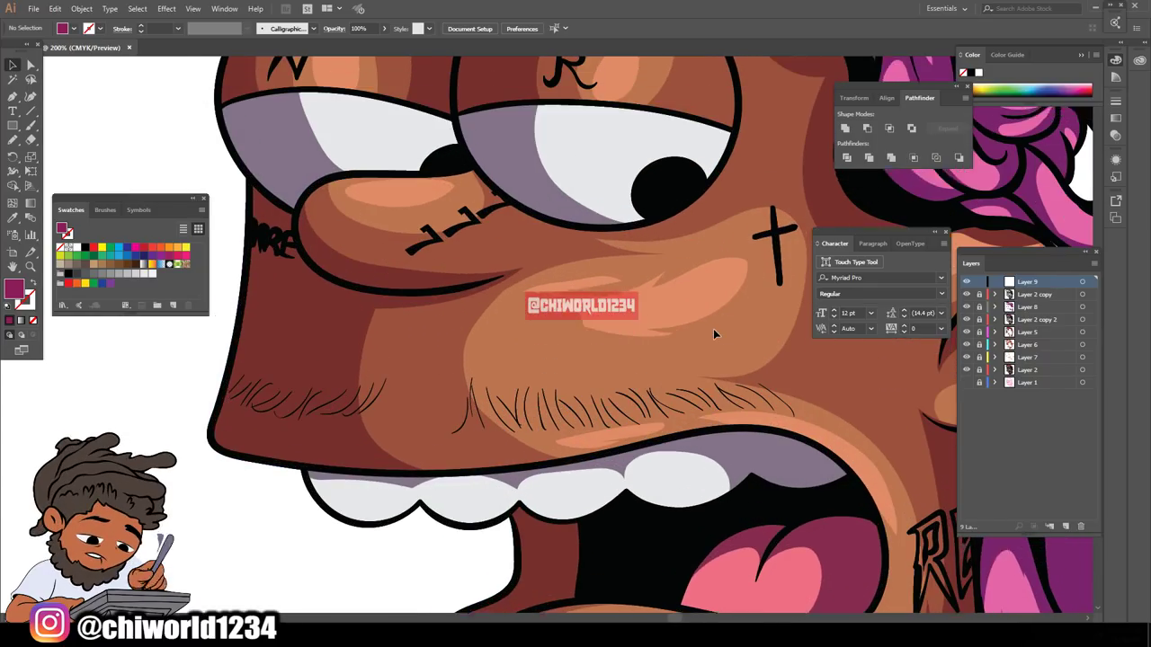
scroll(715, 334, "up", 3)
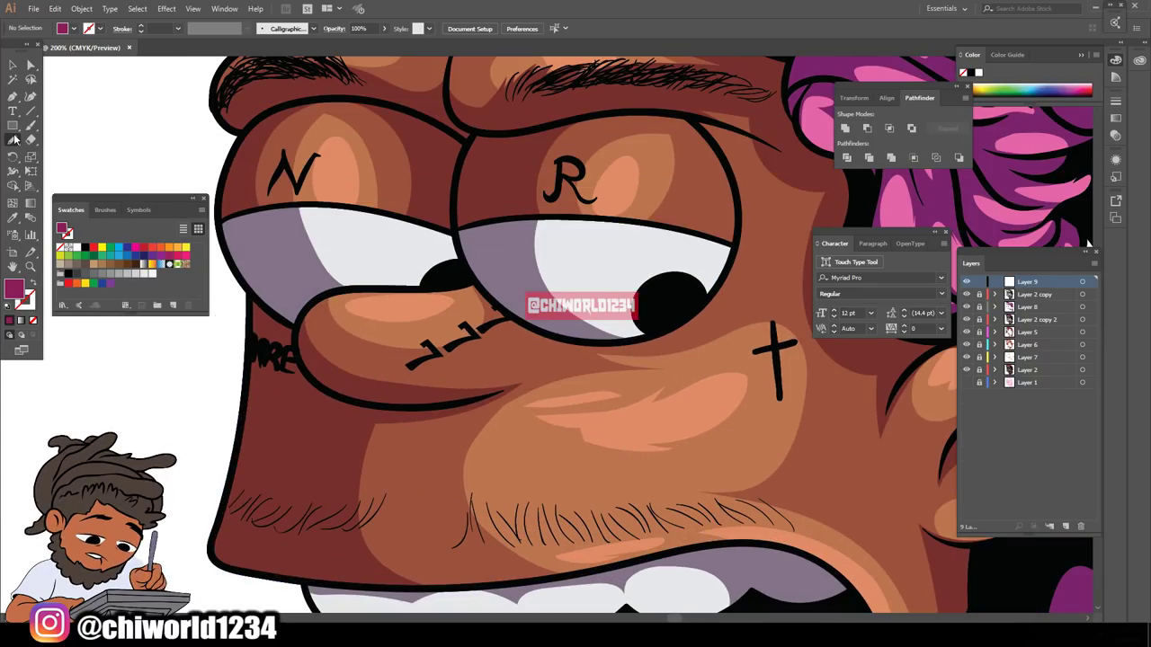
left_click(14, 139)
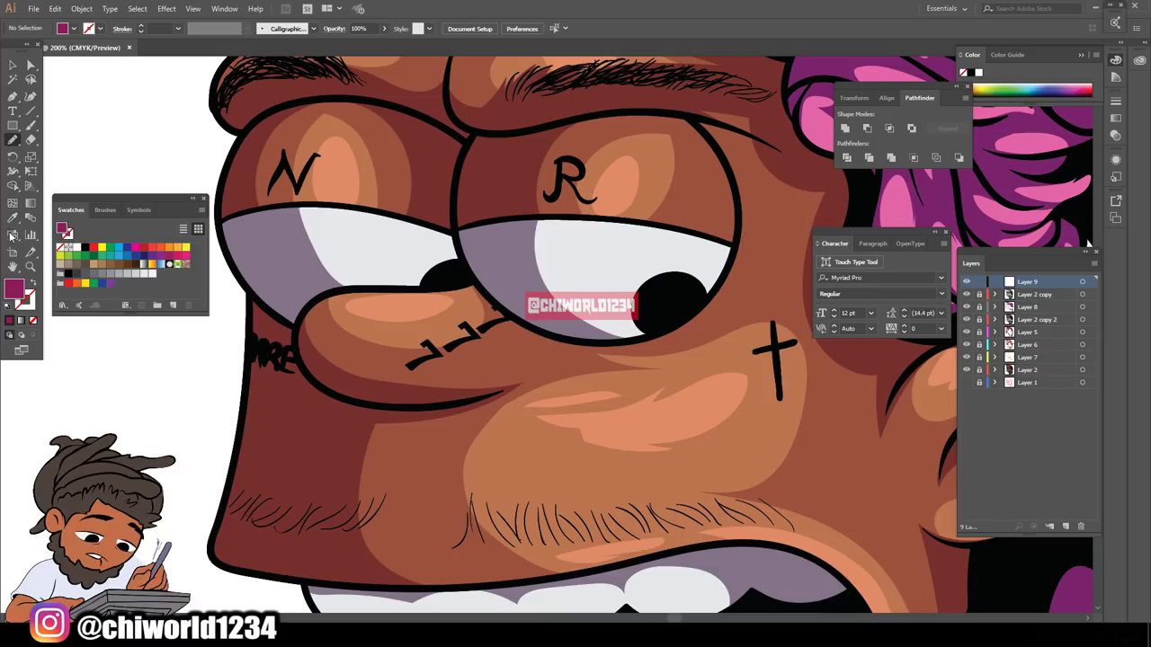
double_click(18, 288)
left_click_drag(840, 454, 843, 547)
left_click(752, 521)
mouse_move(752, 521)
left_mouse_down()
mouse_move(723, 521)
mouse_move(742, 518)
left_mouse_up()
left_click_drag(851, 464, 851, 456)
mouse_move(744, 518)
left_mouse_down()
mouse_move(727, 530)
mouse_move(726, 509)
left_mouse_up()
left_click_drag(835, 450, 853, 453)
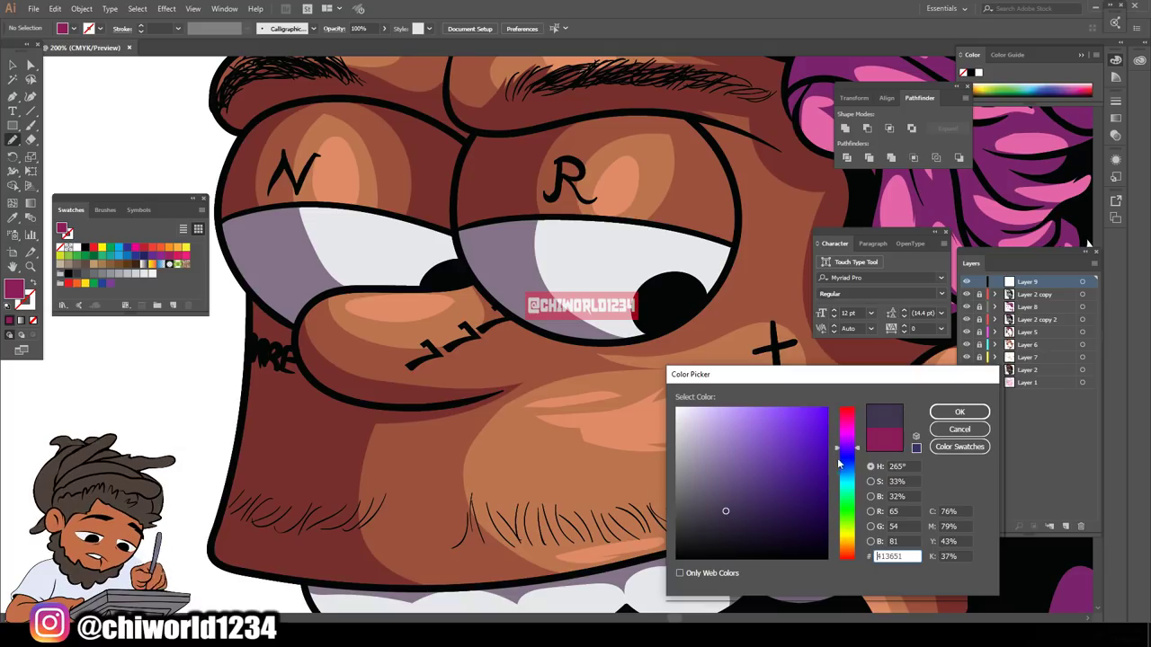
left_click_drag(730, 509, 718, 504)
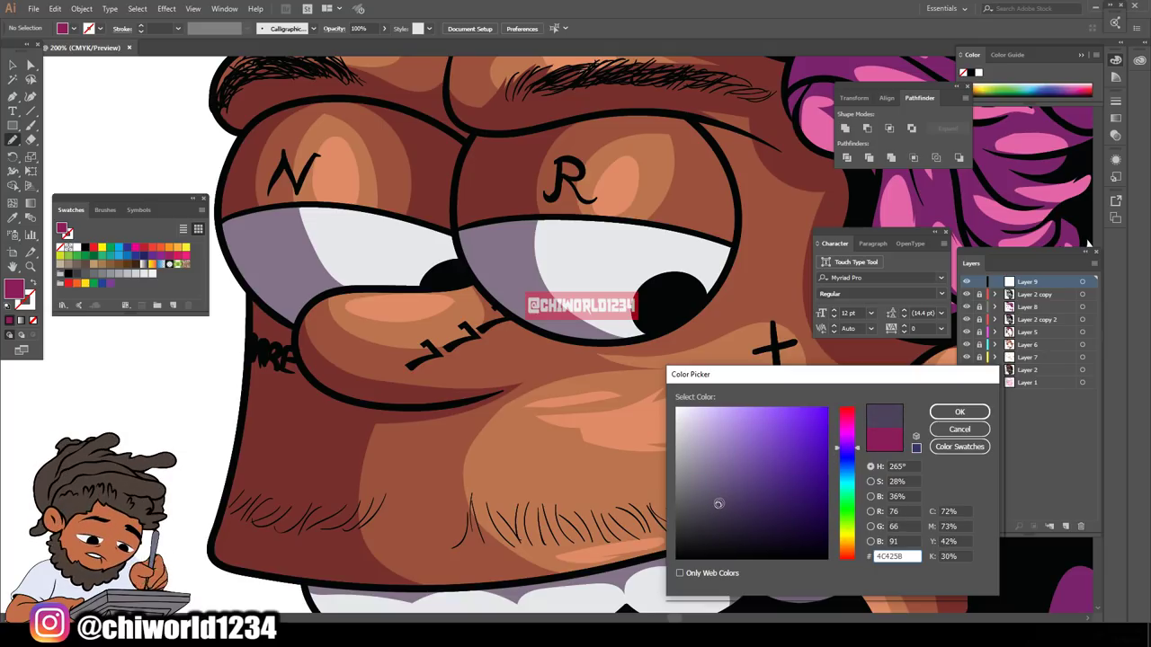
left_click(960, 412)
left_click_drag(654, 327, 658, 323)
left_click_drag(433, 288, 435, 287)
- Set the fill to white and draw a small freehand highlight on the upper part of each pupil
double_click(16, 289)
left_click(676, 410)
left_click(960, 411)
left_click_drag(660, 279, 664, 282)
left_click_drag(444, 268, 446, 269)
key("ctrl+minus")
key("ctrl+minus")
key("ctrl+minus")
key("ctrl+minus")
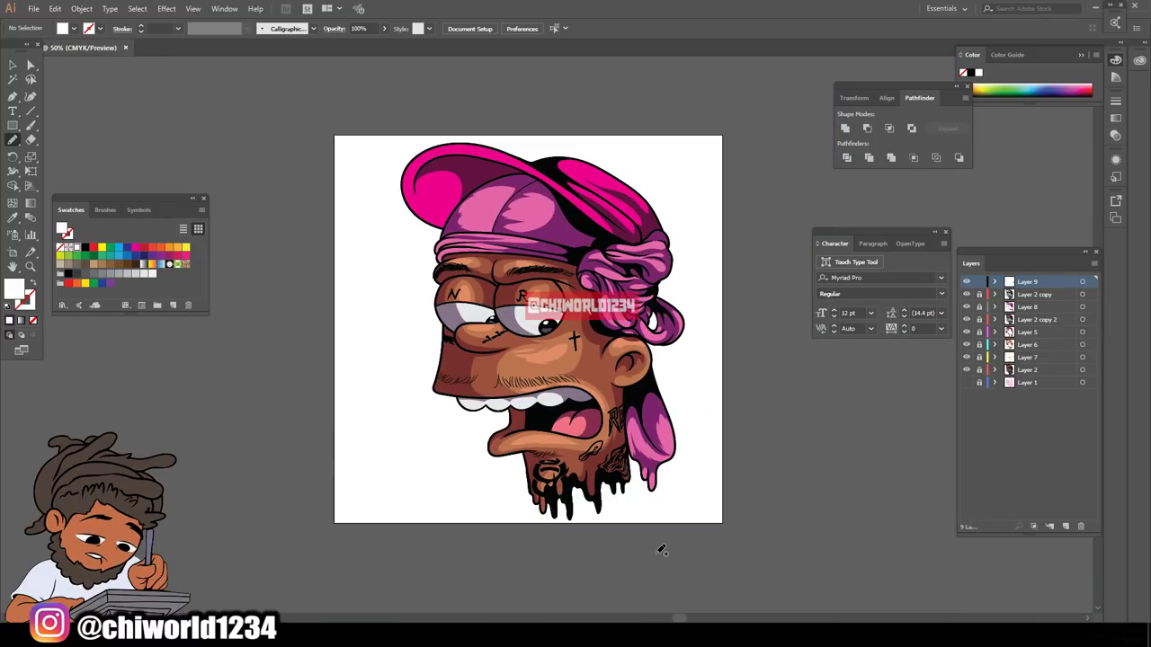